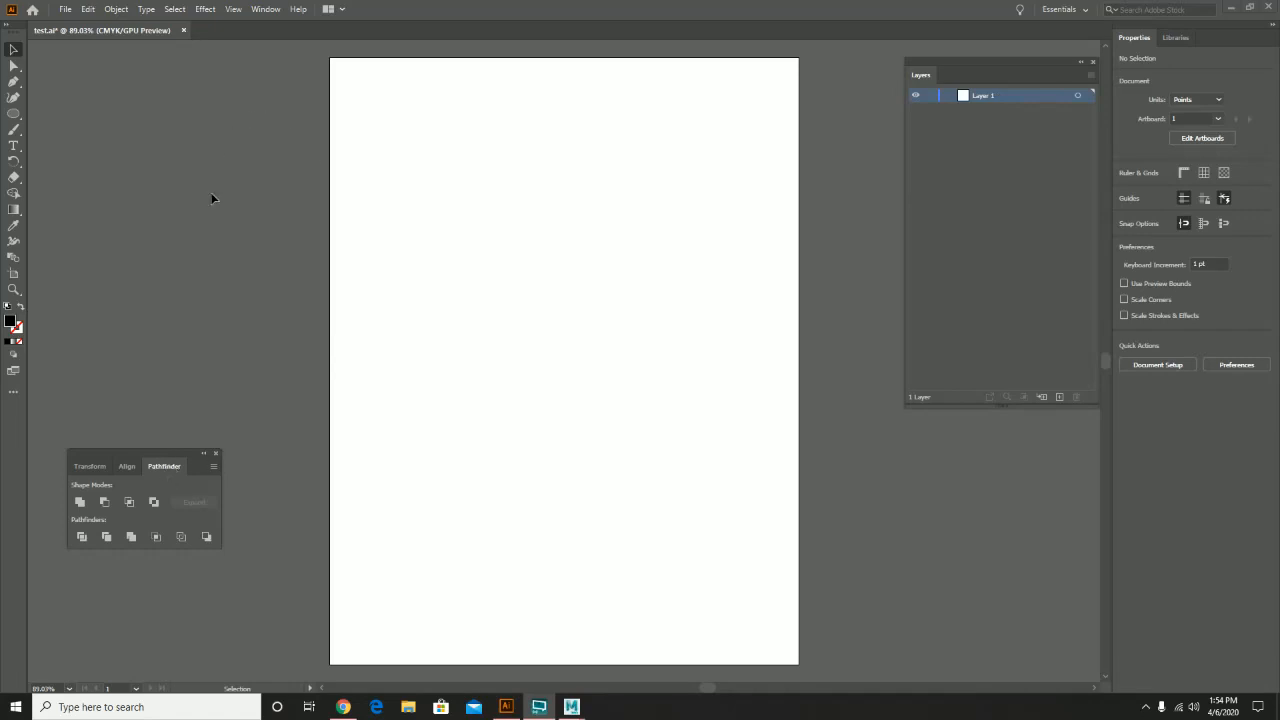
pyautogui.click(266, 9)
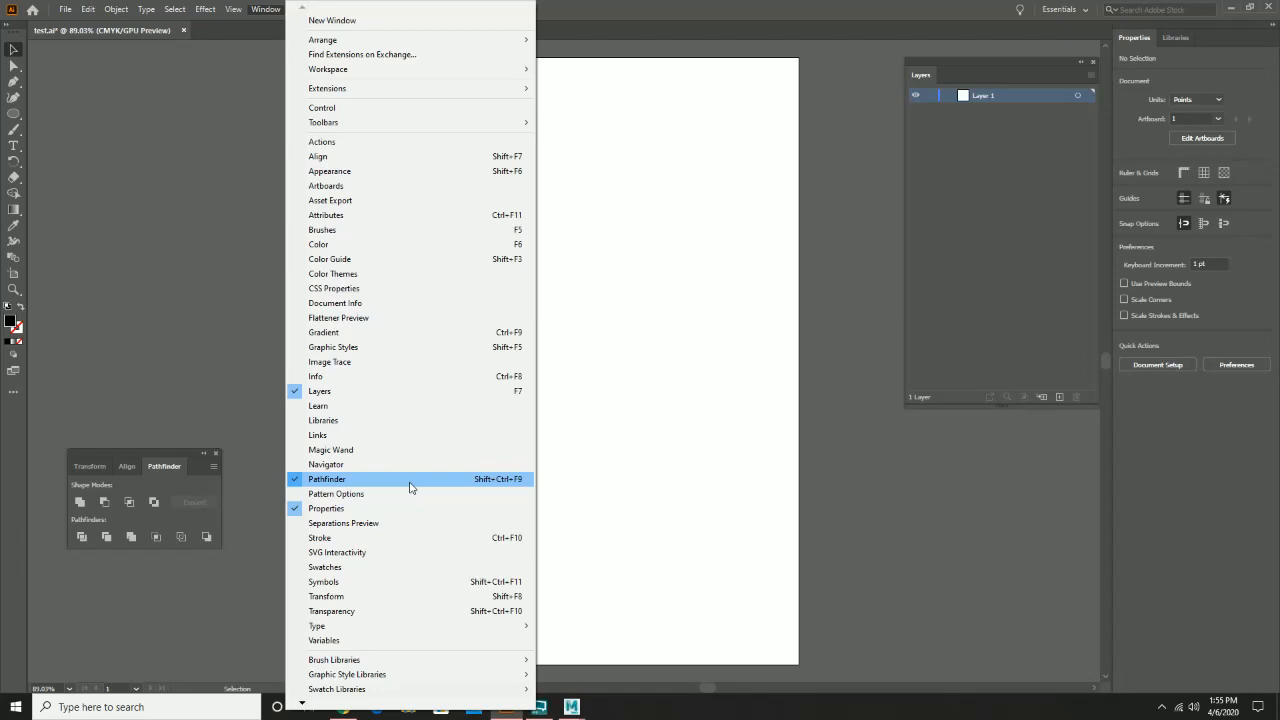
pyautogui.click(78, 272)
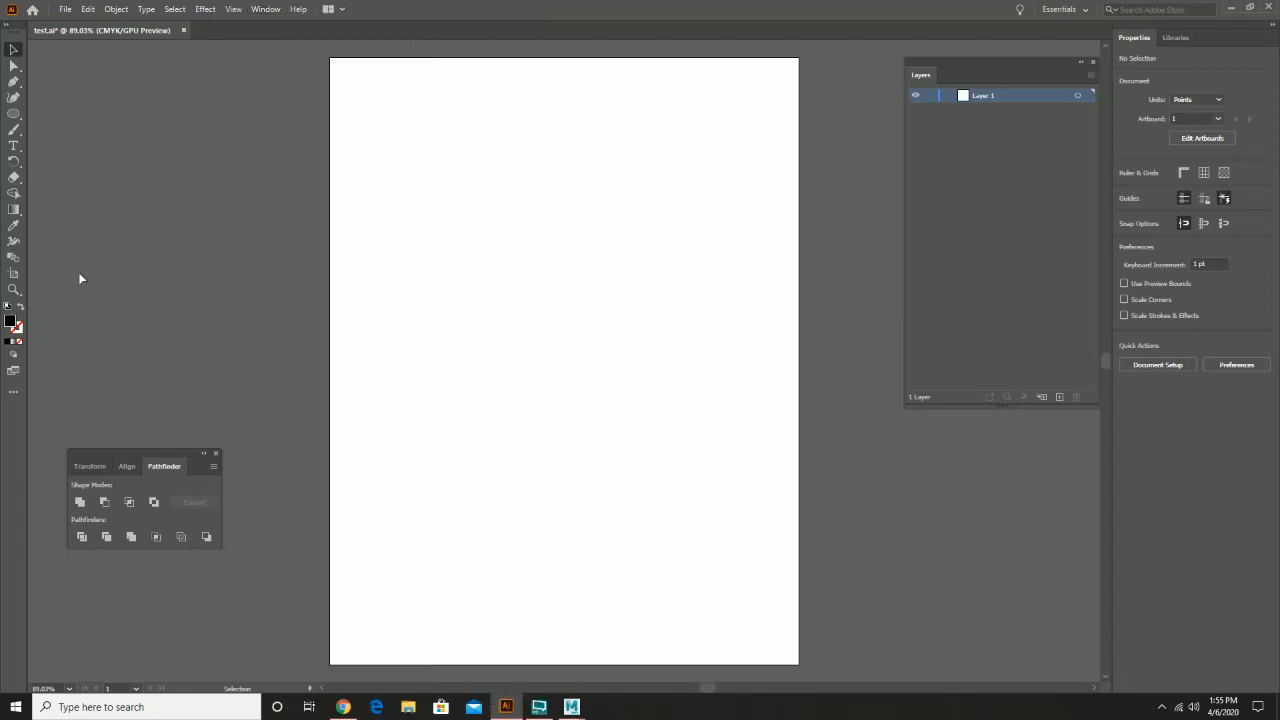
pyautogui.click(141, 10)
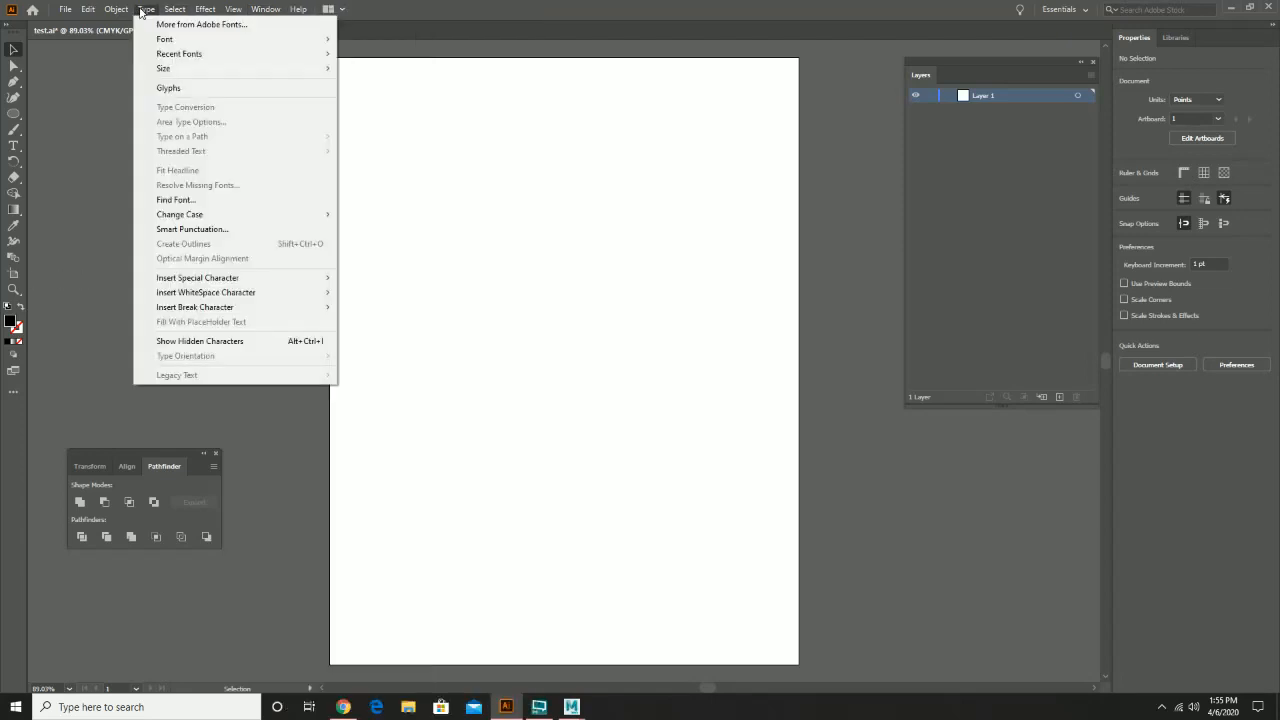
pyautogui.click(141, 10)
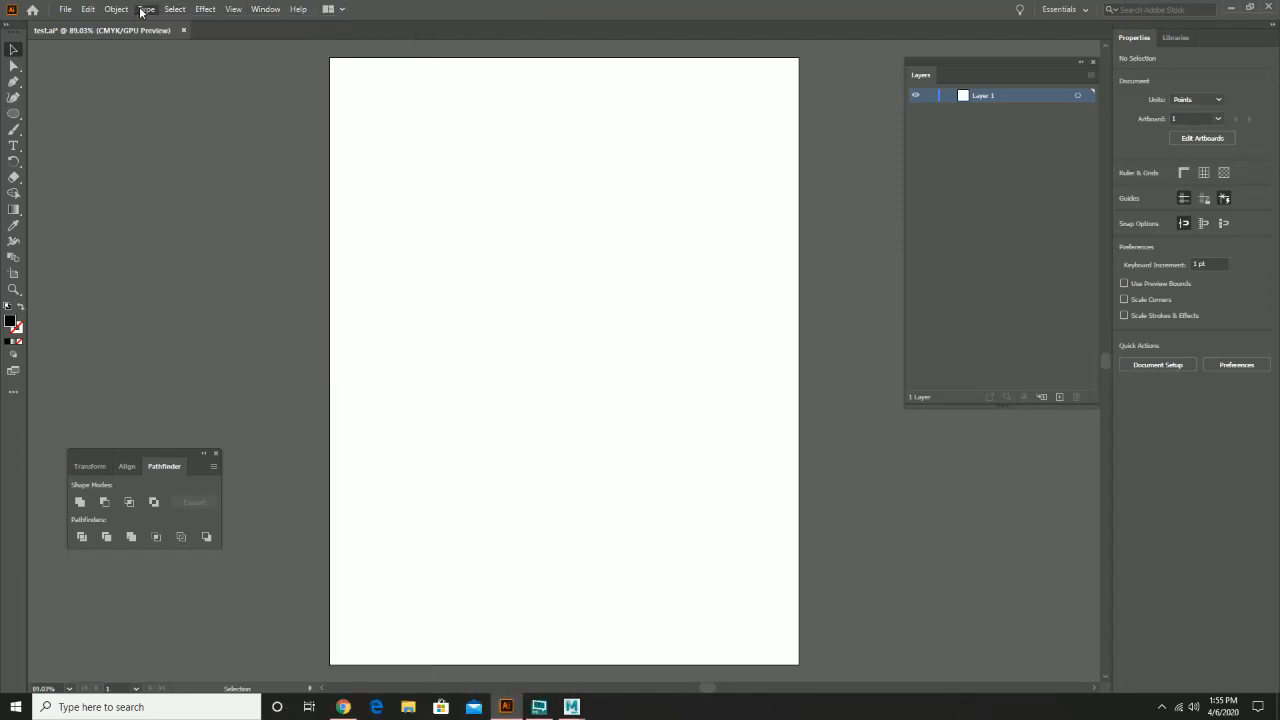
# Draw a black-filled square about 125 pt wide in the upper-left part of the artboard
pyautogui.click(18, 117)
pyautogui.moveTo(18, 117); pyautogui.dragTo(80, 113)
pyautogui.moveTo(379, 196); pyautogui.dragTo(476, 289)
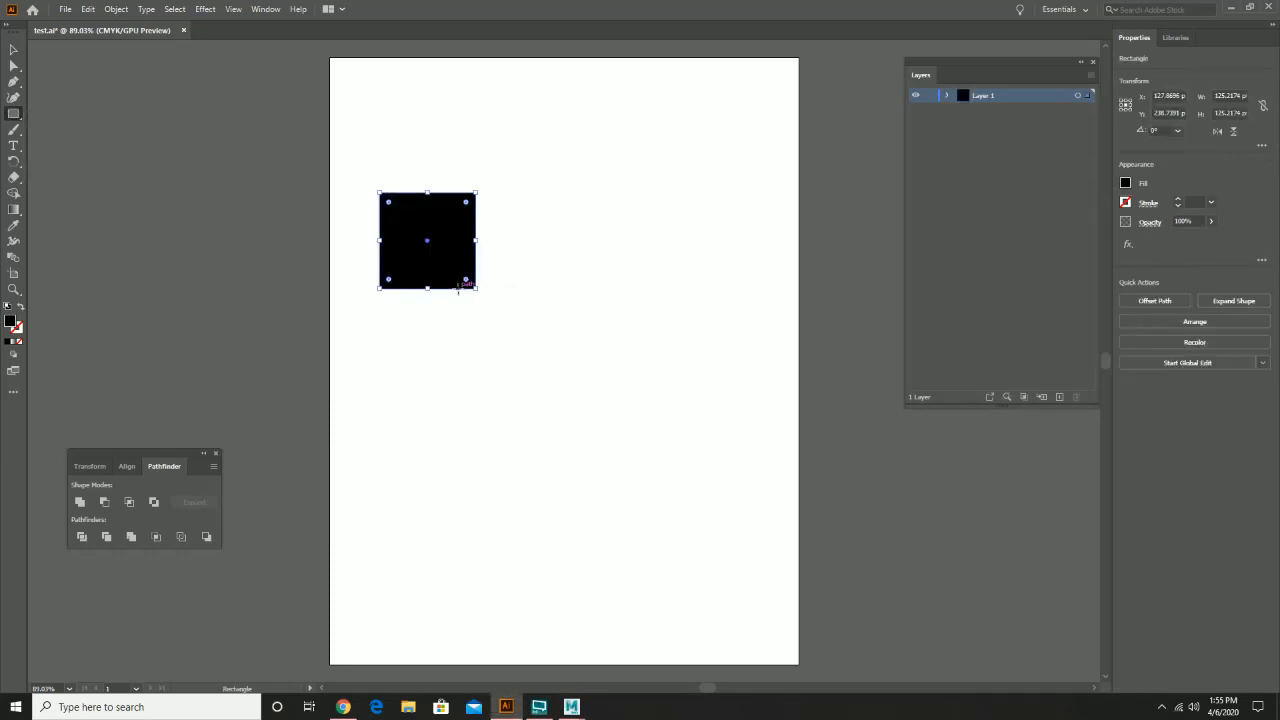
# Draw a closed seven-point shape with the Curvature tool, about 195 by 160 pt, beside the square
pyautogui.click(14, 97)
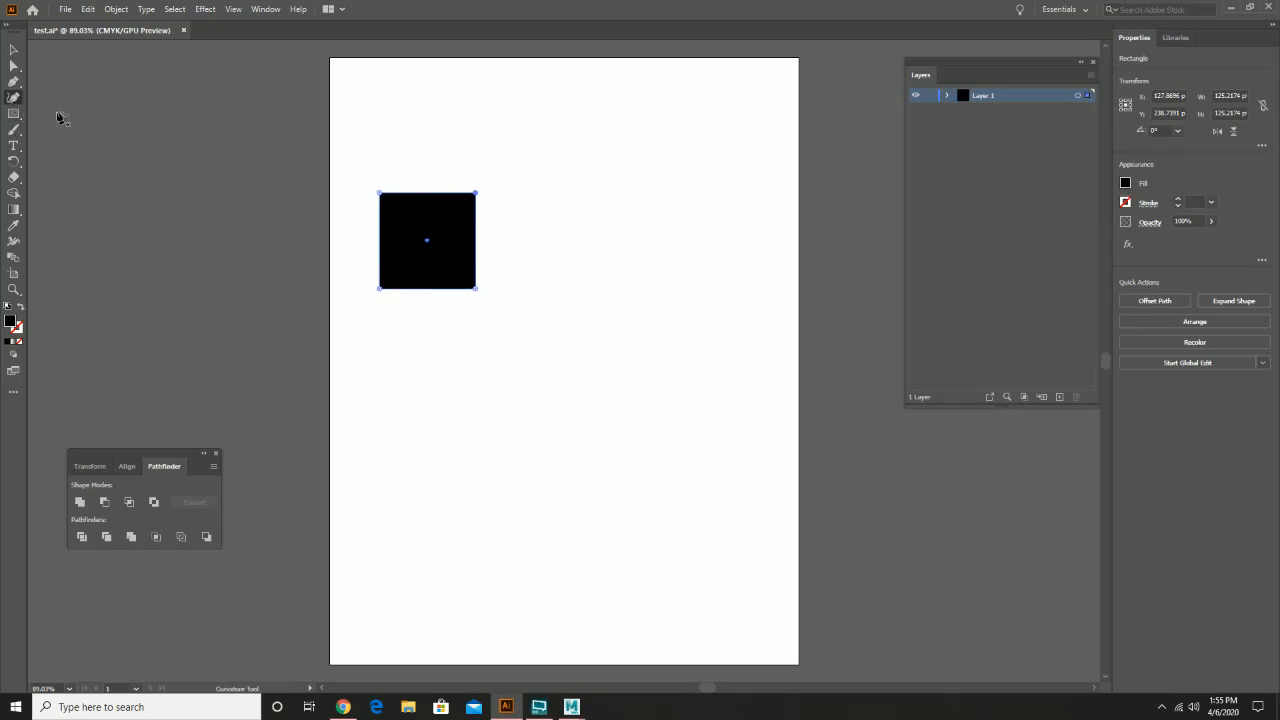
pyautogui.click(580, 212)
pyautogui.click(551, 193)
pyautogui.click(511, 231)
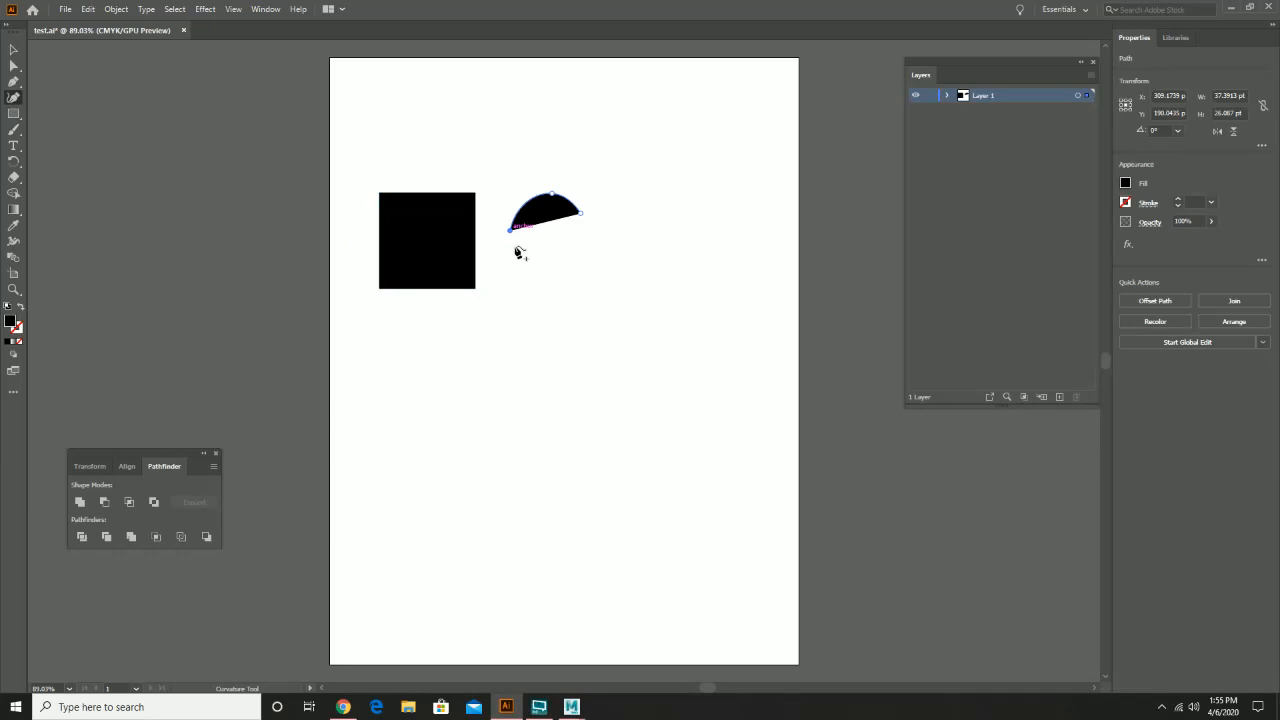
pyautogui.click(578, 311)
pyautogui.click(592, 268)
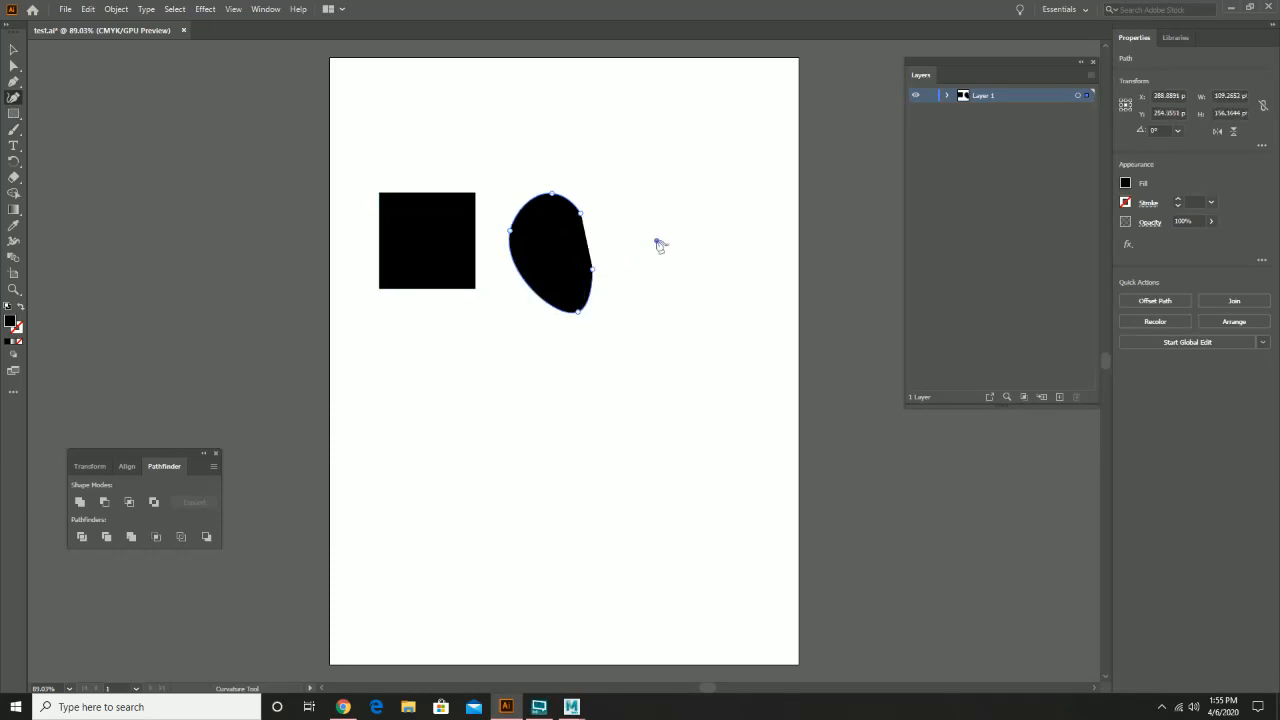
pyautogui.click(656, 240)
pyautogui.click(621, 189)
pyautogui.click(581, 212)
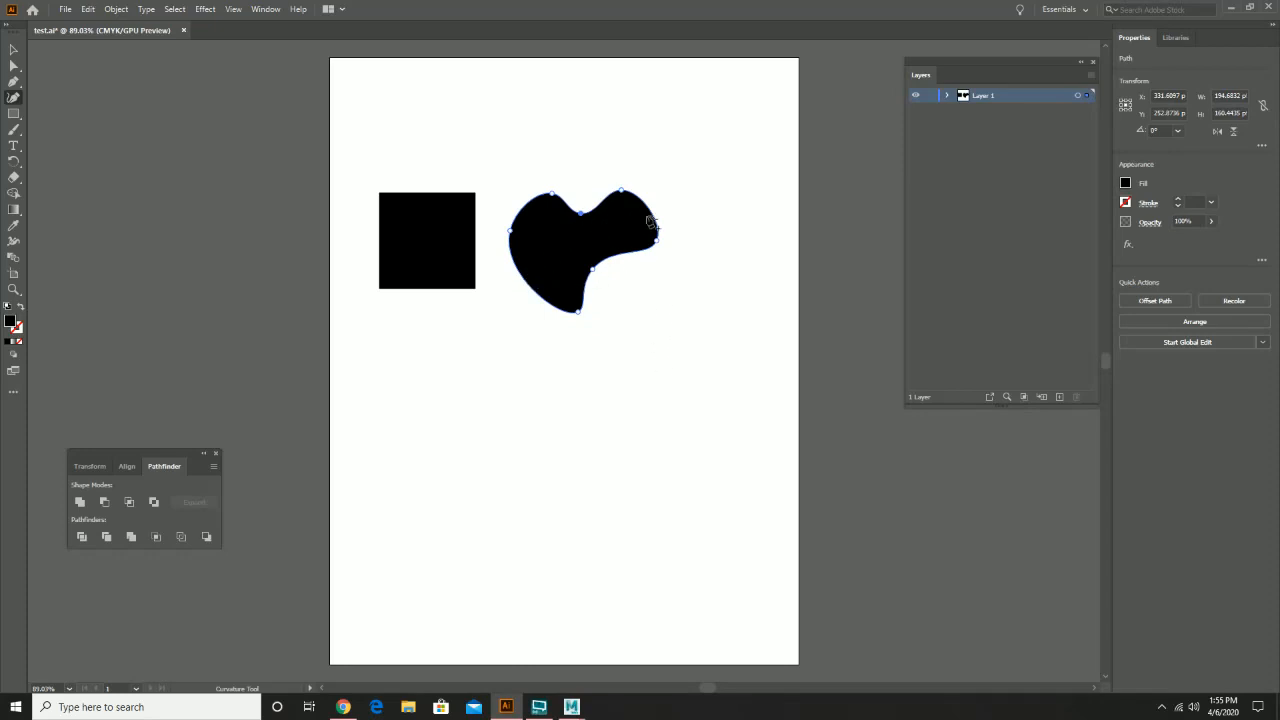
# Move the curved shape's two lower anchor points apart to form a smooth, rounded underside
pyautogui.moveTo(593, 268); pyautogui.dragTo(551, 306)
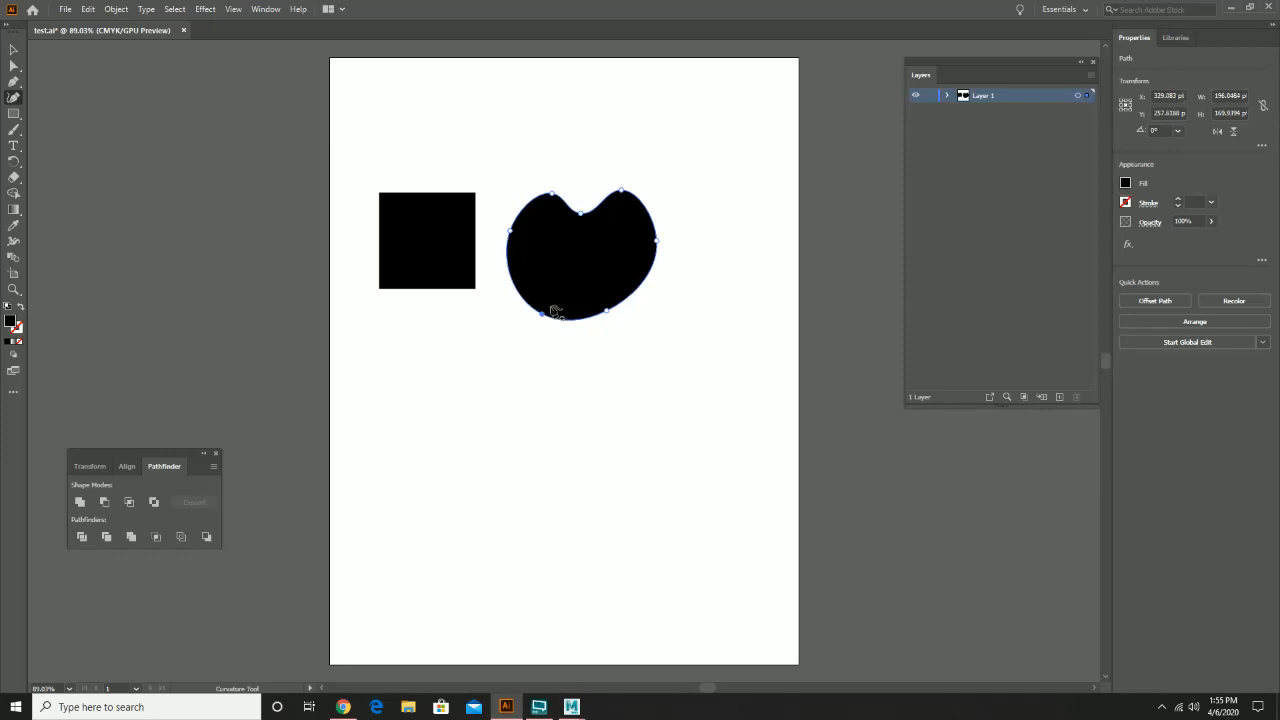
pyautogui.hotkey('ctrl', 'z')
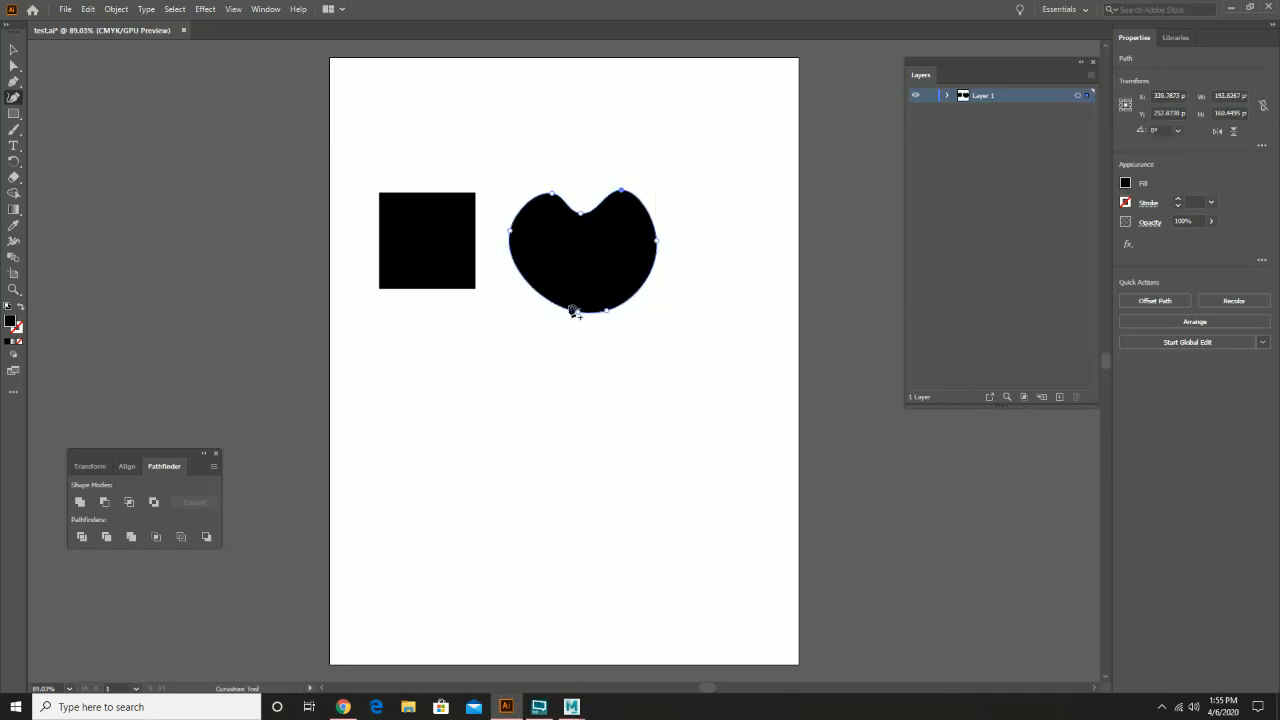
pyautogui.moveTo(578, 313); pyautogui.dragTo(548, 311)
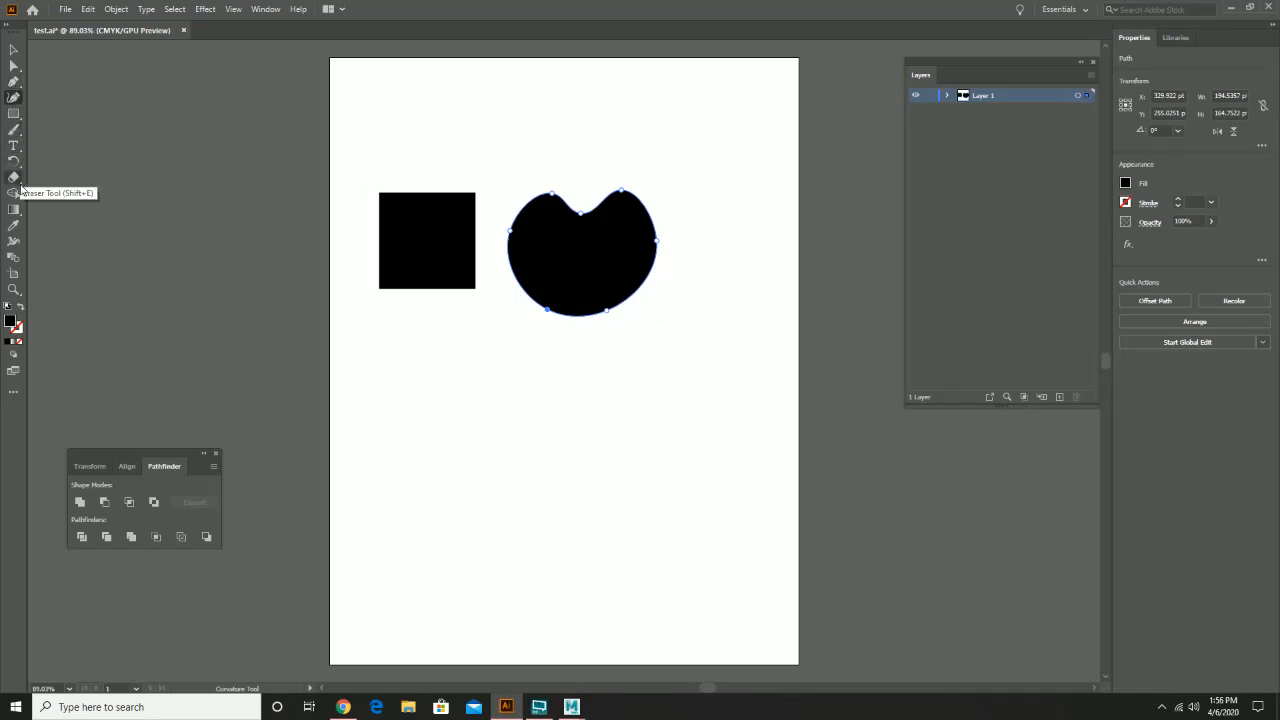
# Draw a tilted five-pointed star about 161 by 165 pt below the square
pyautogui.click(14, 113)
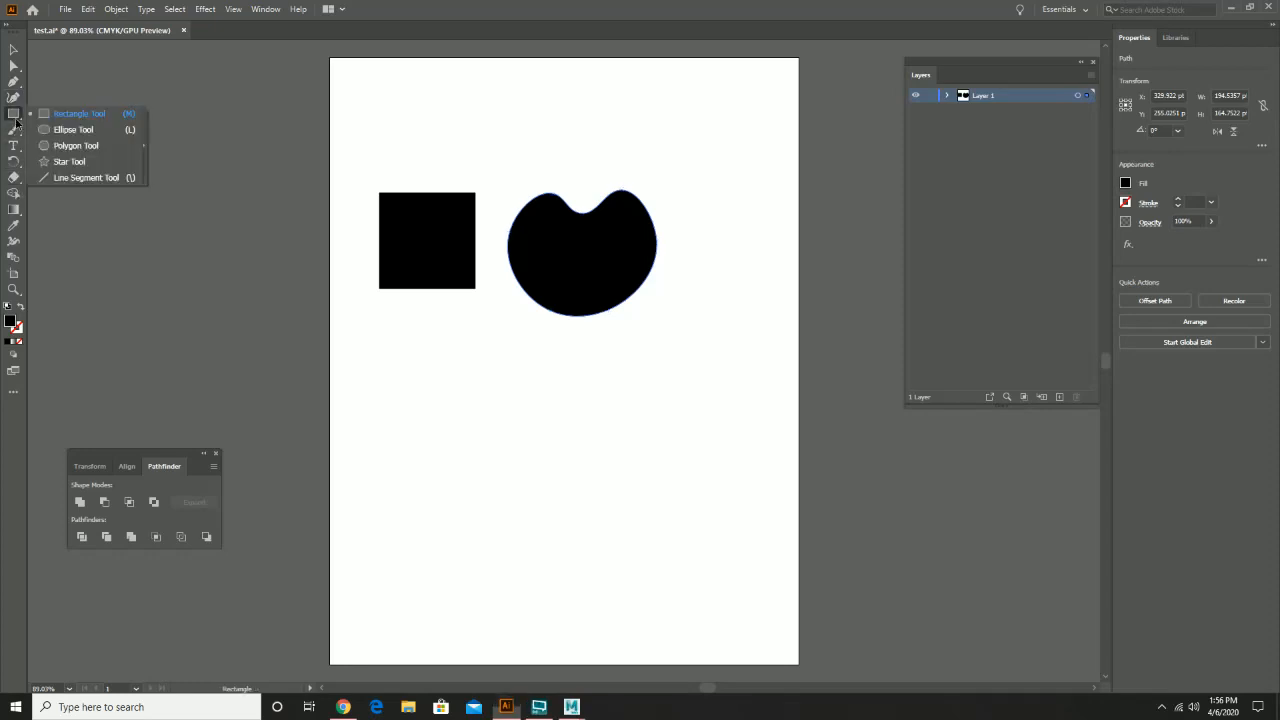
pyautogui.click(80, 160)
pyautogui.moveTo(461, 366); pyautogui.dragTo(434, 425)
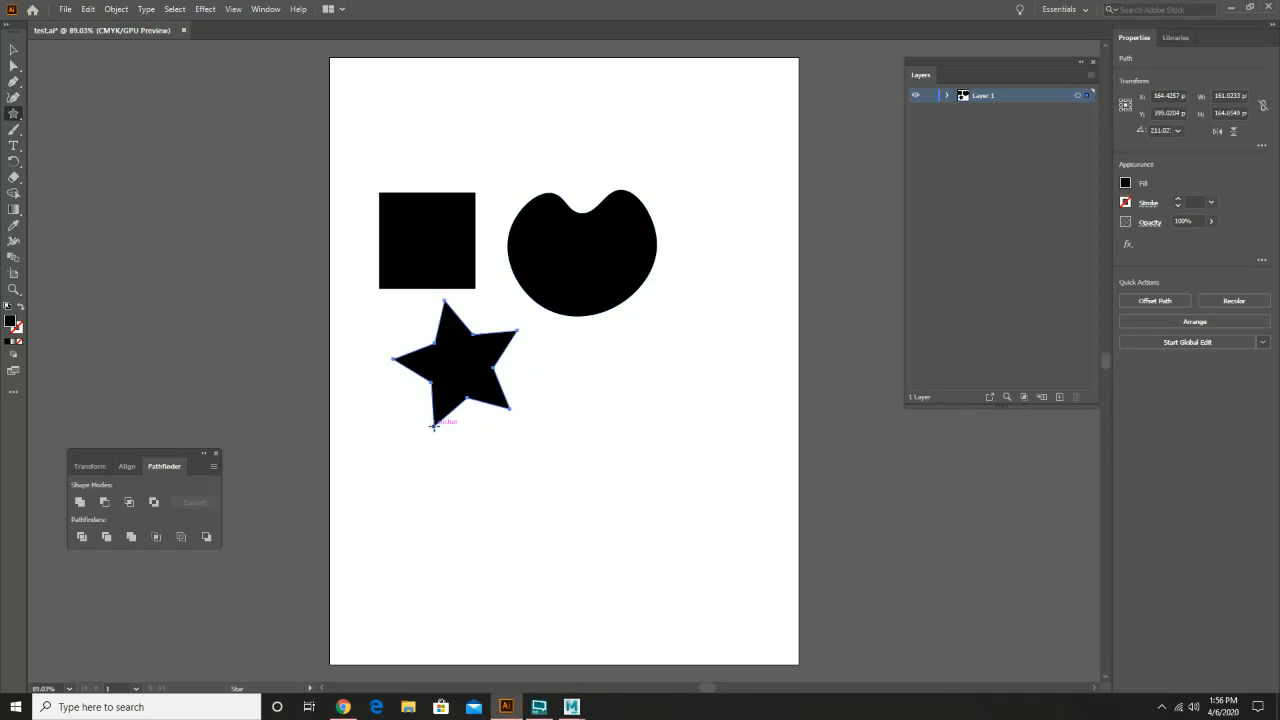
# Swap the star's fill and stroke colors, giving it a black outline with no fill
pyautogui.click(13, 49)
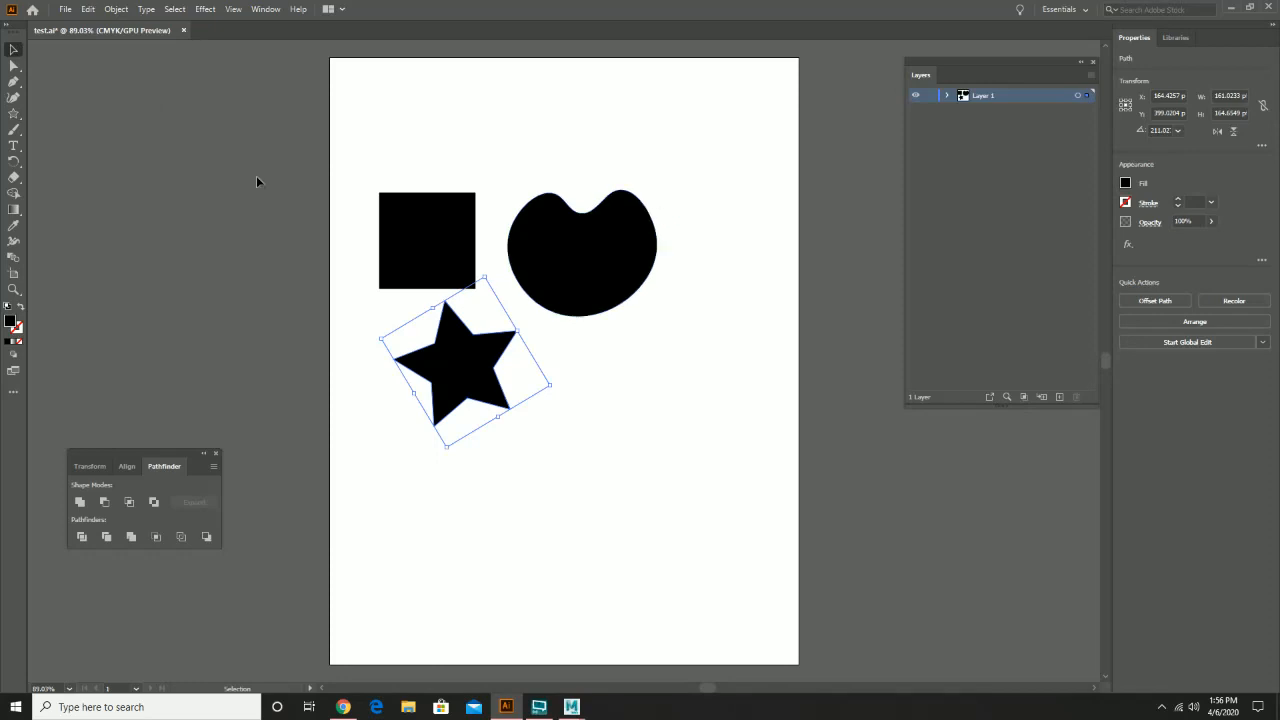
pyautogui.click(18, 329)
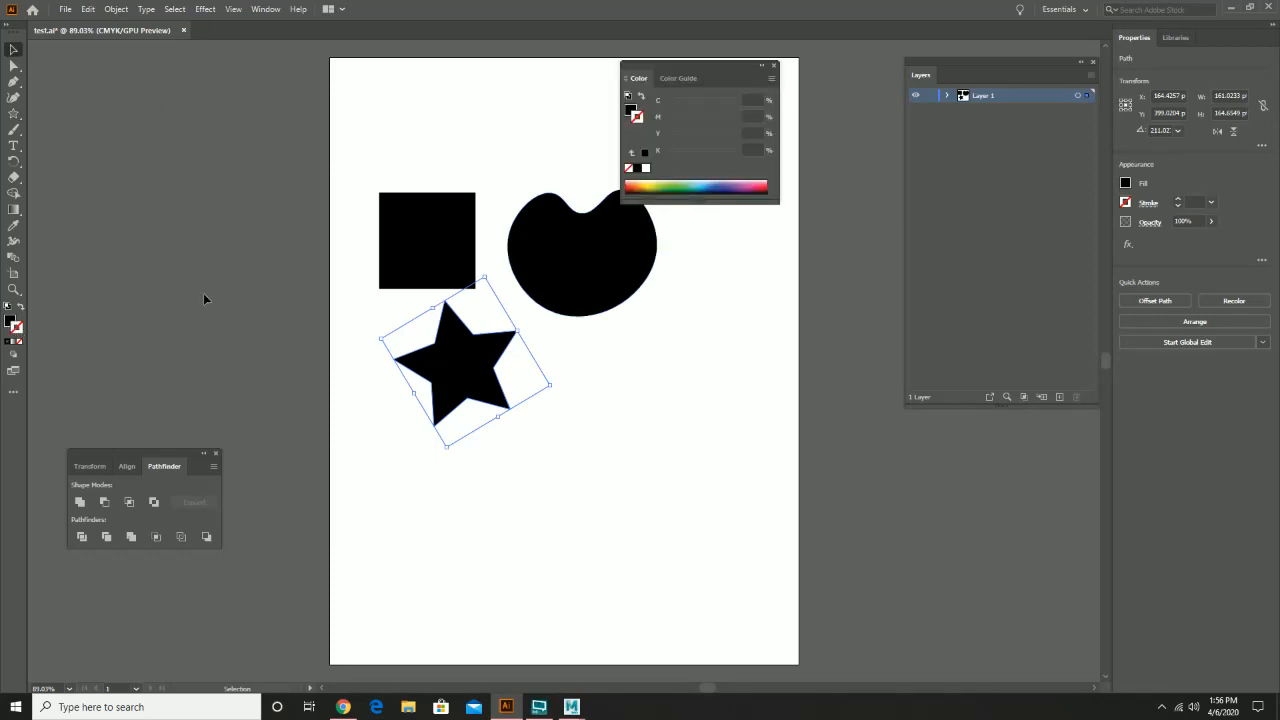
pyautogui.click(641, 96)
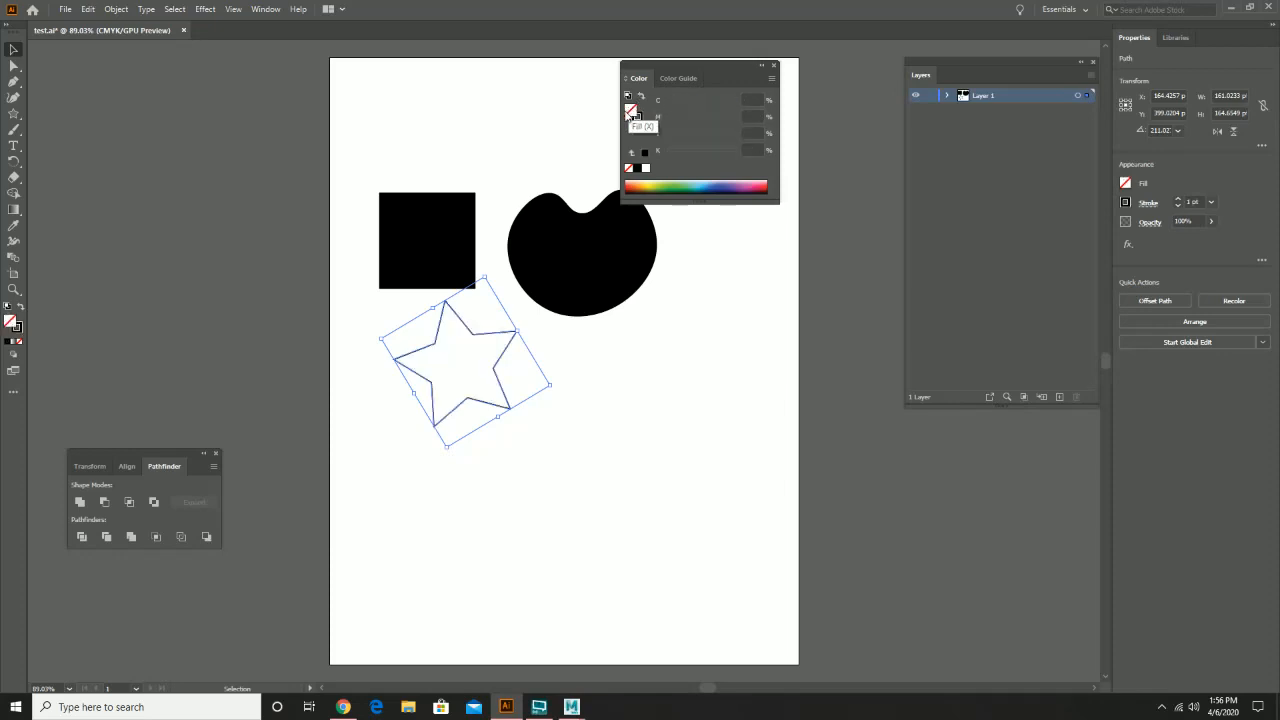
# Swap fill and stroke on the square and curved shape together, then deselect them and close the color settings
pyautogui.click(462, 199)
pyautogui.keyDown('shift'); pyautogui.click(570, 234); pyautogui.keyUp('shift')
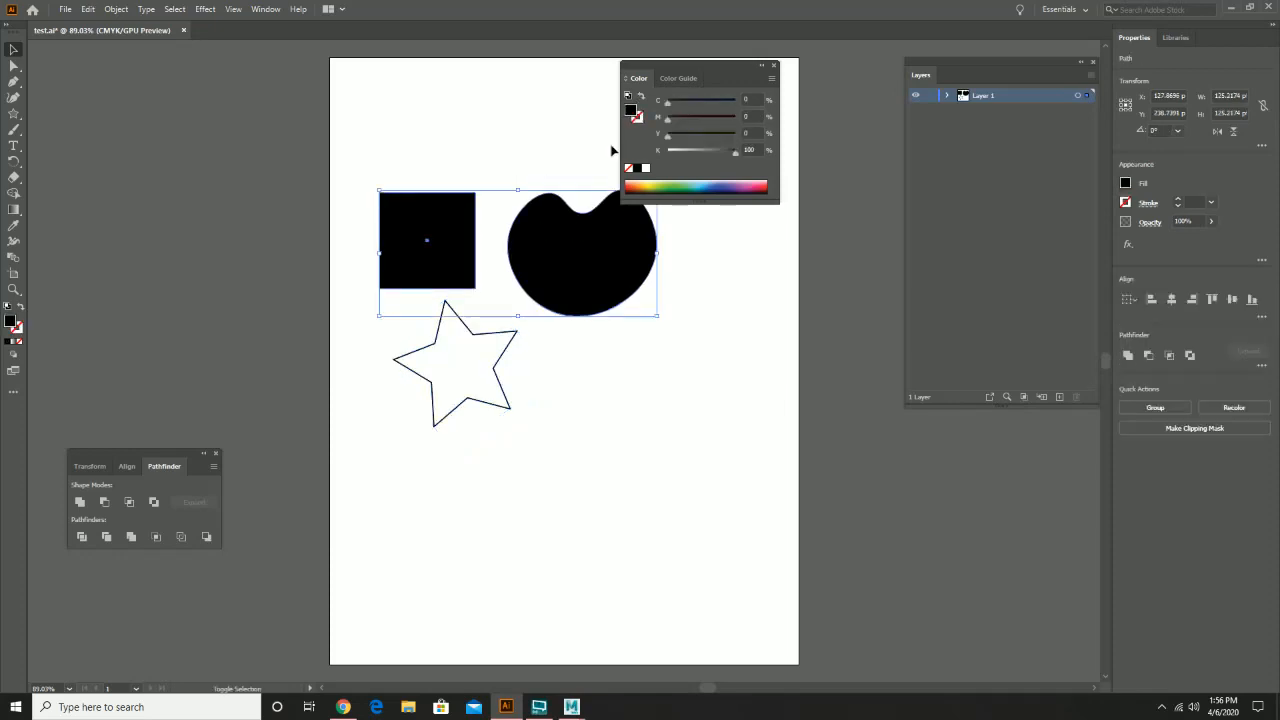
pyautogui.click(641, 96)
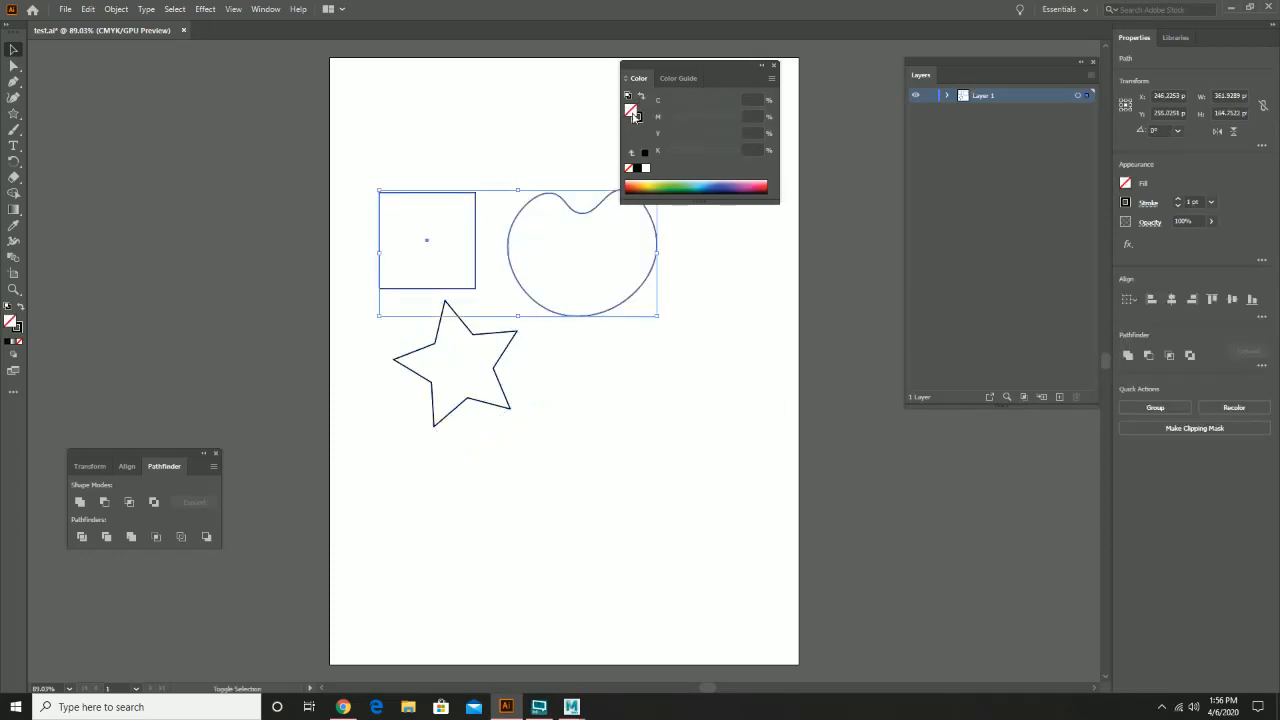
pyautogui.click(429, 178)
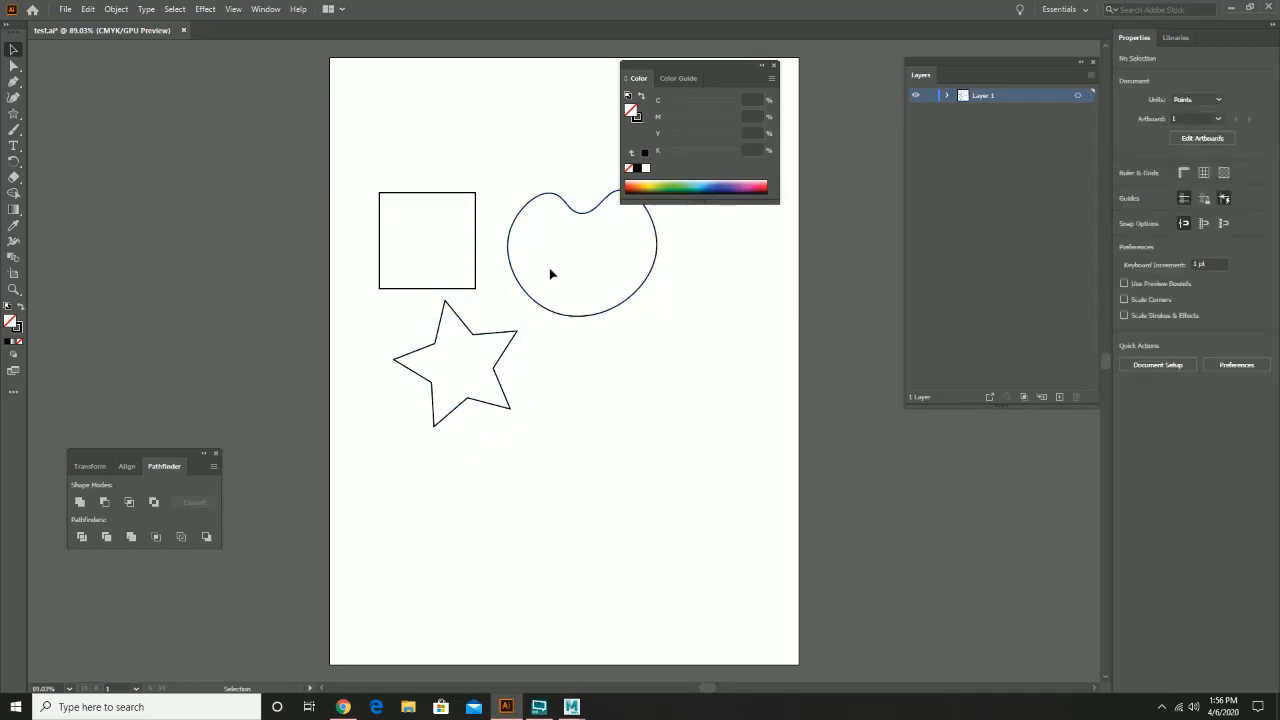
pyautogui.click(774, 65)
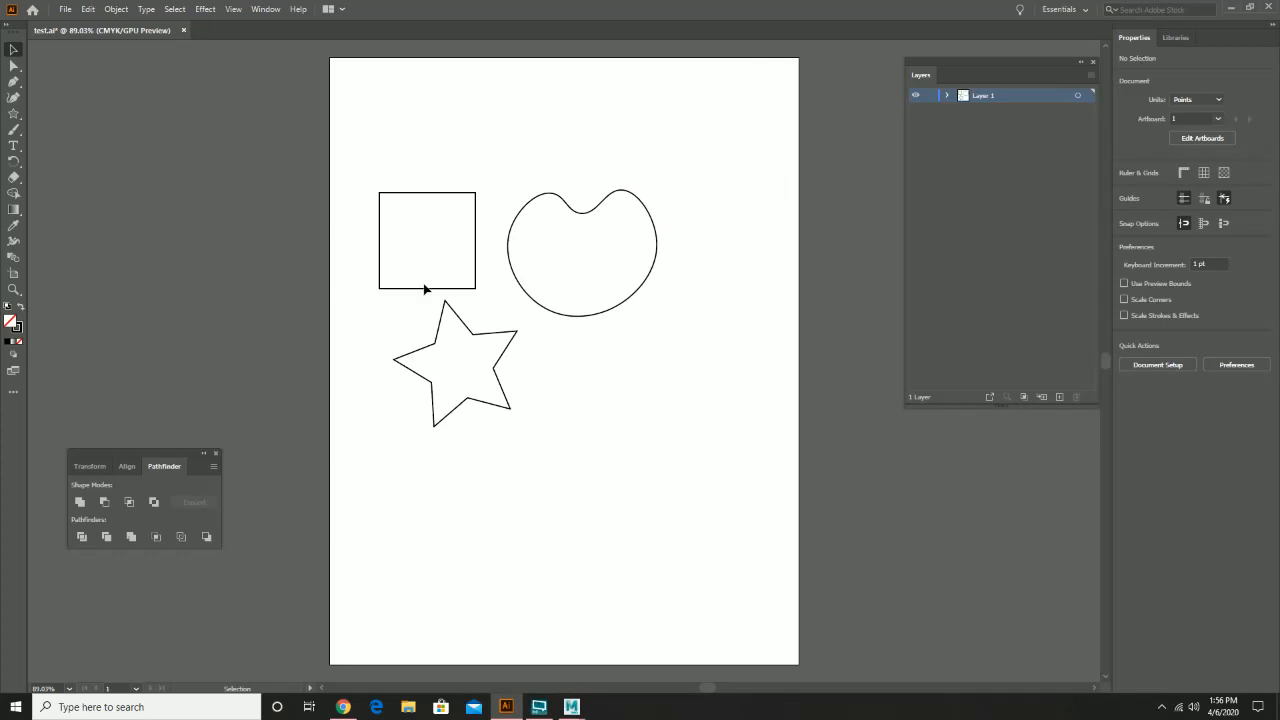
# Save the document under the new name example1 on the Desktop in Adobe Illustrator format
pyautogui.click(66, 10)
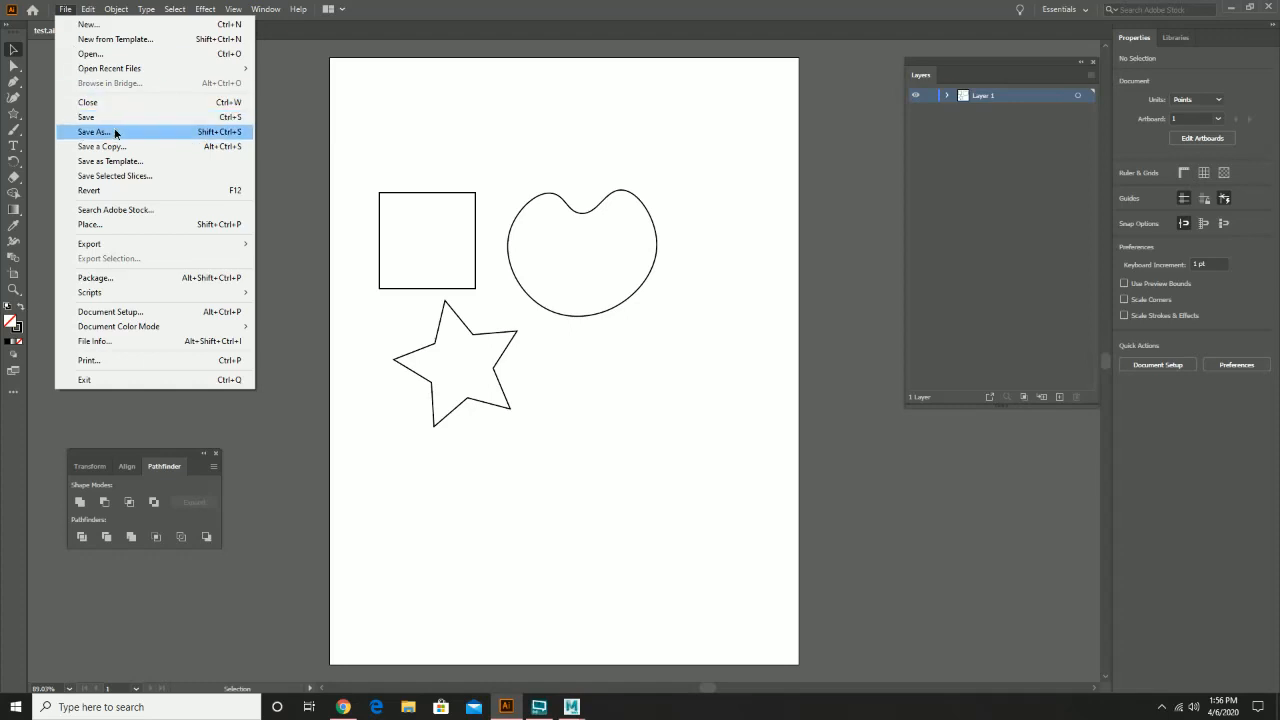
pyautogui.click(115, 133)
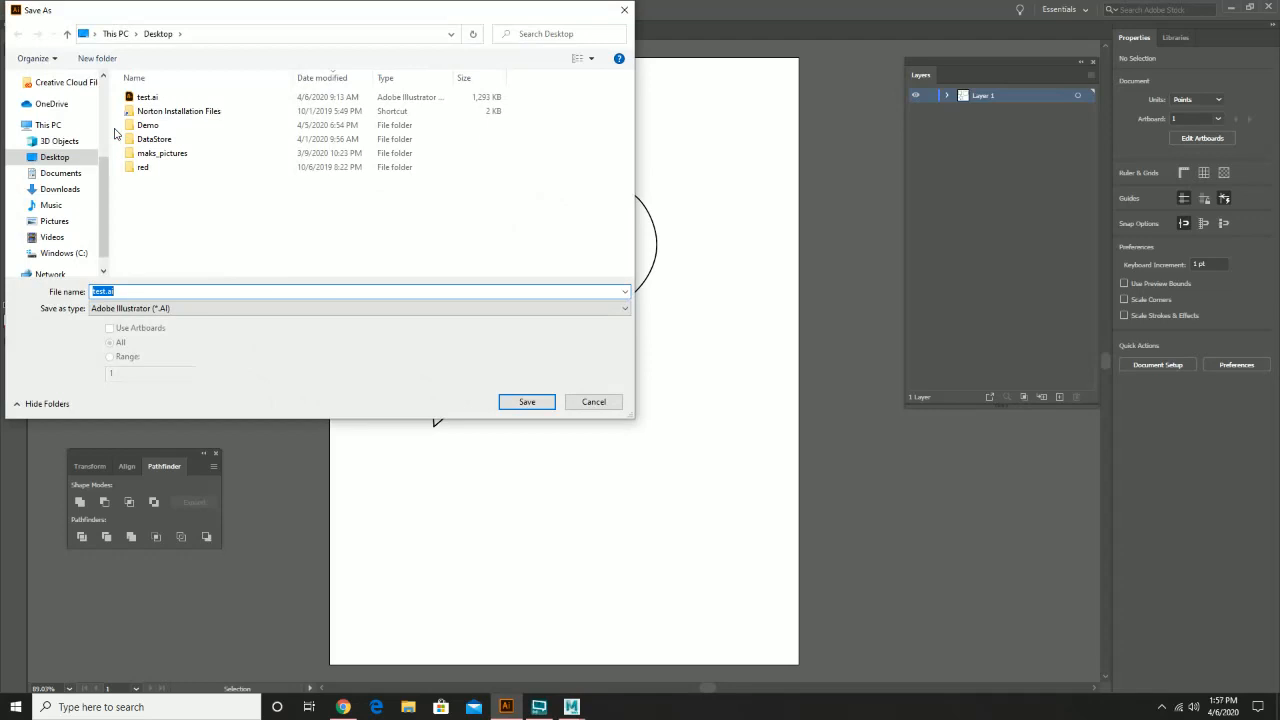
pyautogui.click(148, 295)
pyautogui.doubleClick(148, 295)
pyautogui.write('example1')
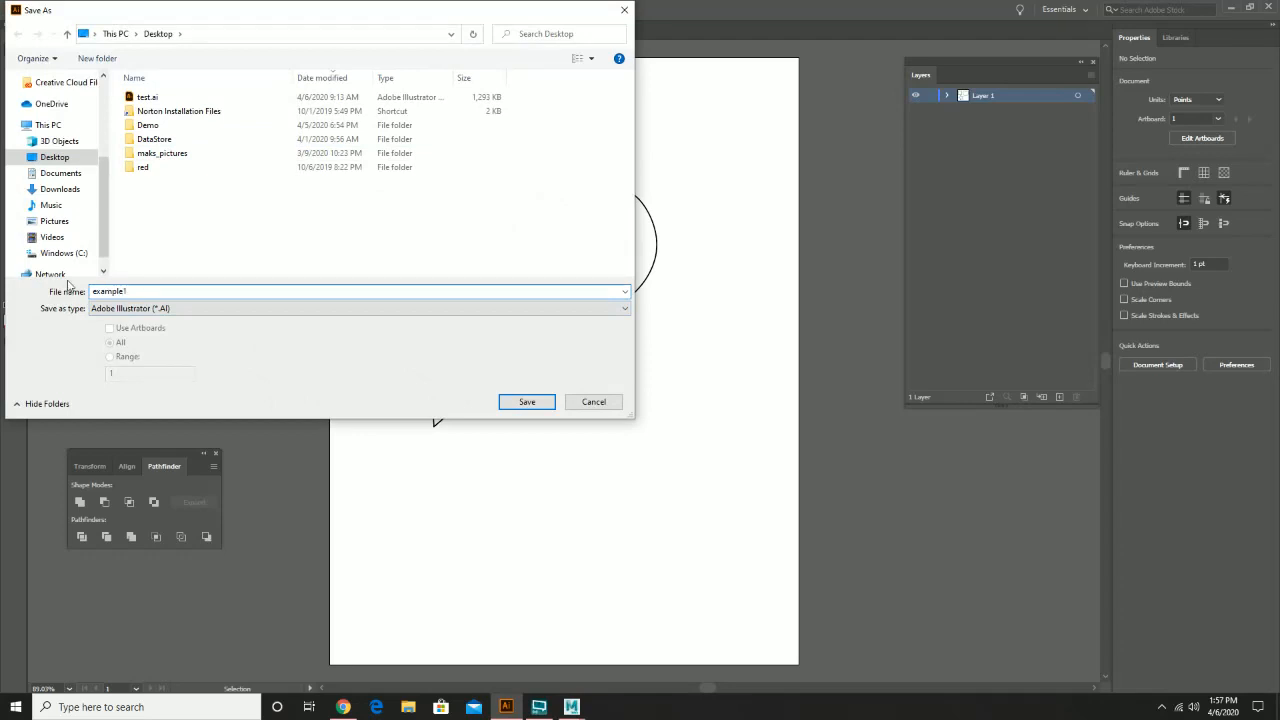
pyautogui.click(533, 404)
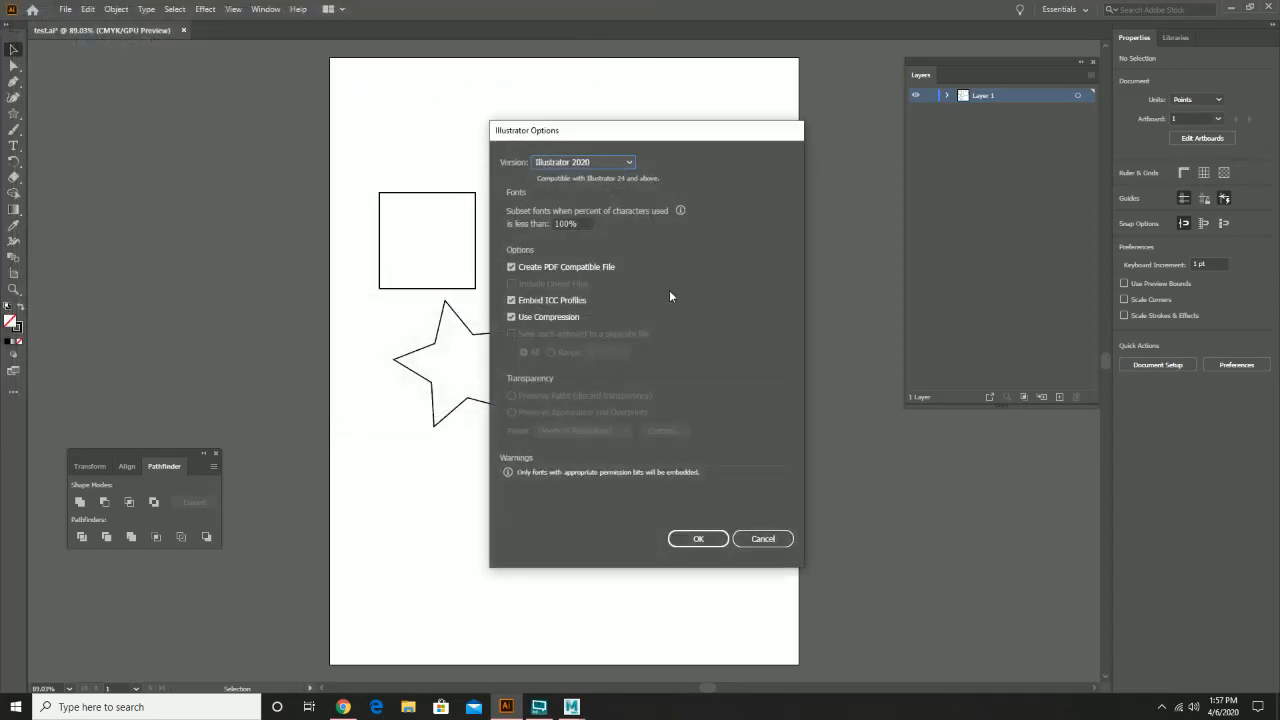
# Choose Illustrator 8 as the file version and accept the legacy format to finish saving
pyautogui.click(592, 163)
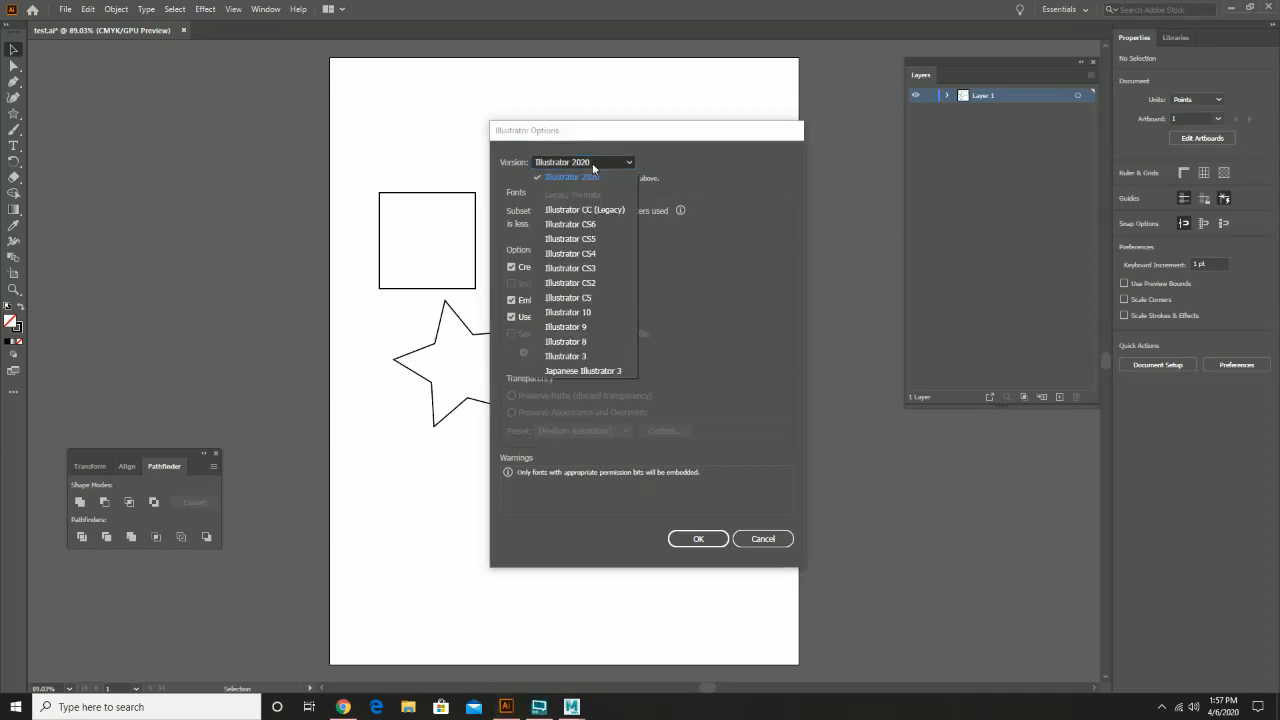
pyautogui.click(603, 345)
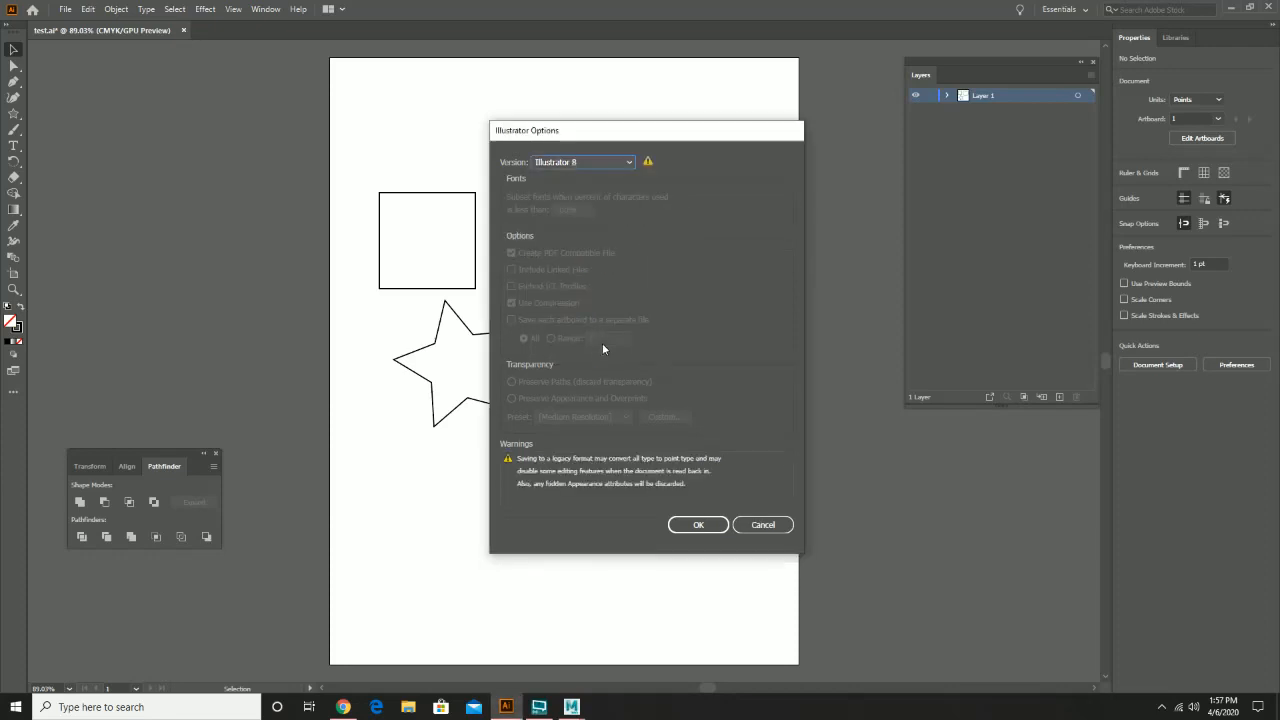
pyautogui.click(700, 526)
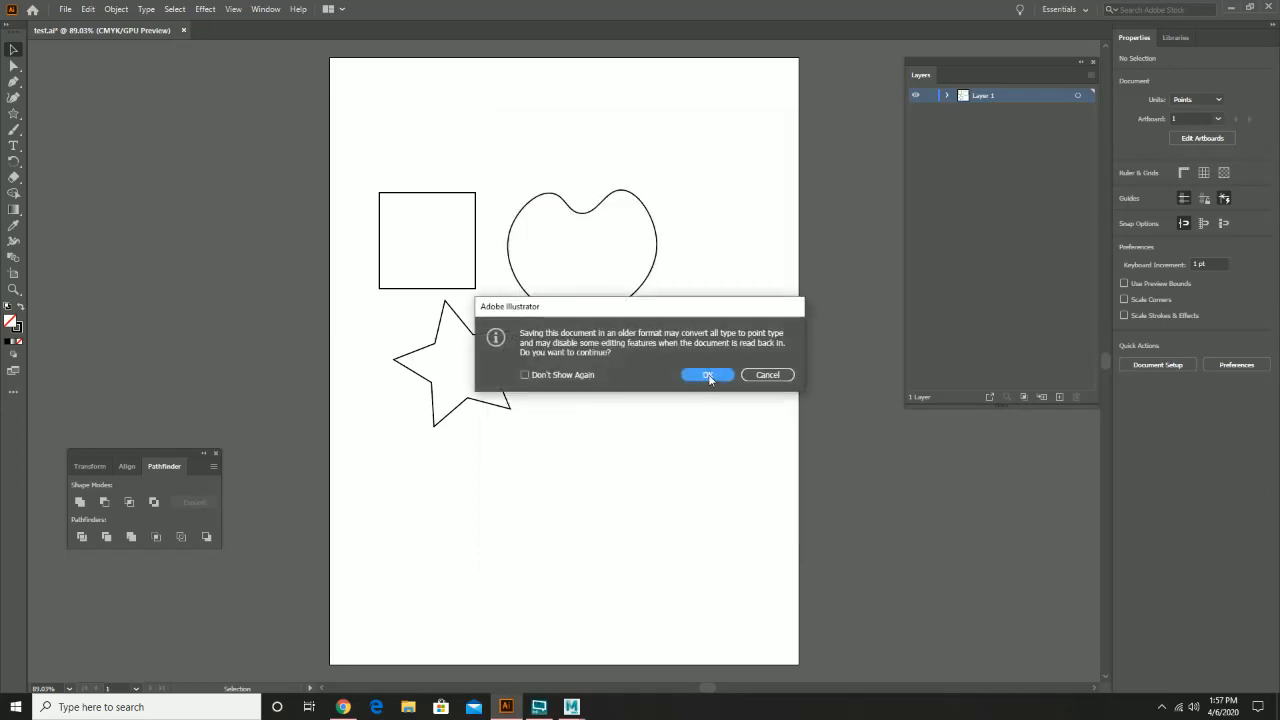
pyautogui.click(708, 375)
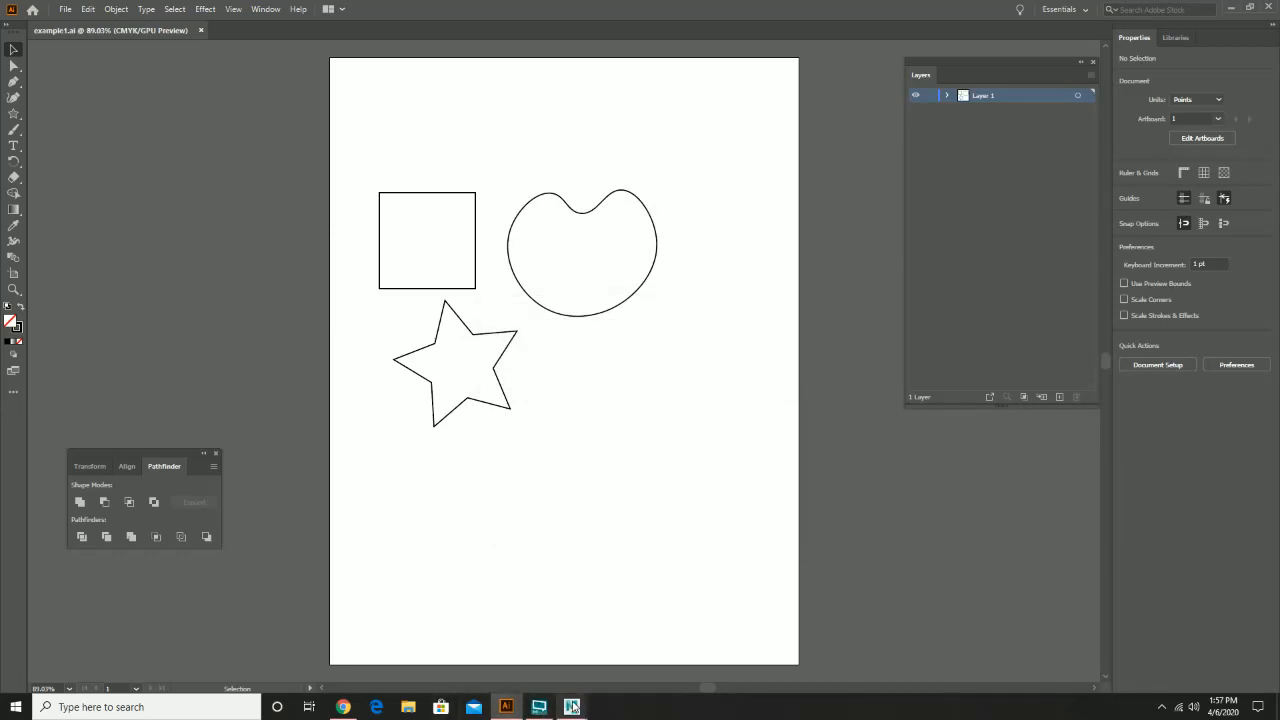
# Switch to Autodesk Maya 2019 and open the creation options for an Adobe Illustrator object
pyautogui.moveTo(572, 707)
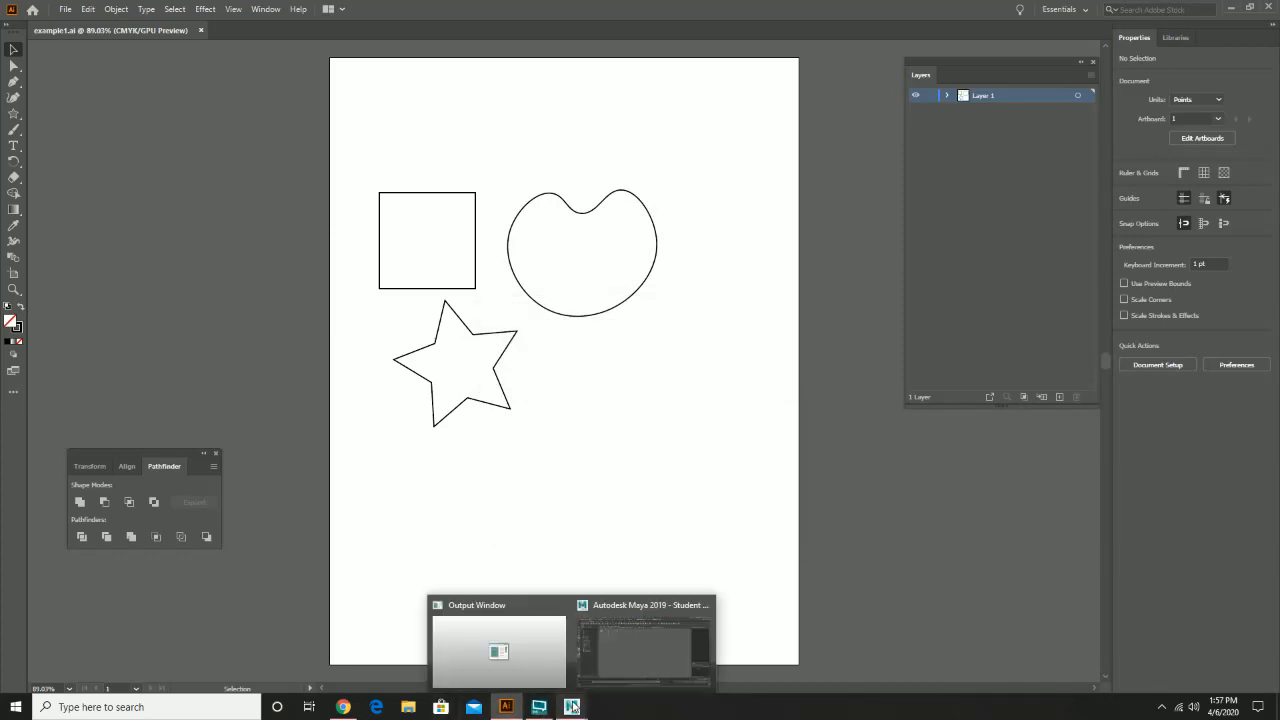
pyautogui.click(619, 636)
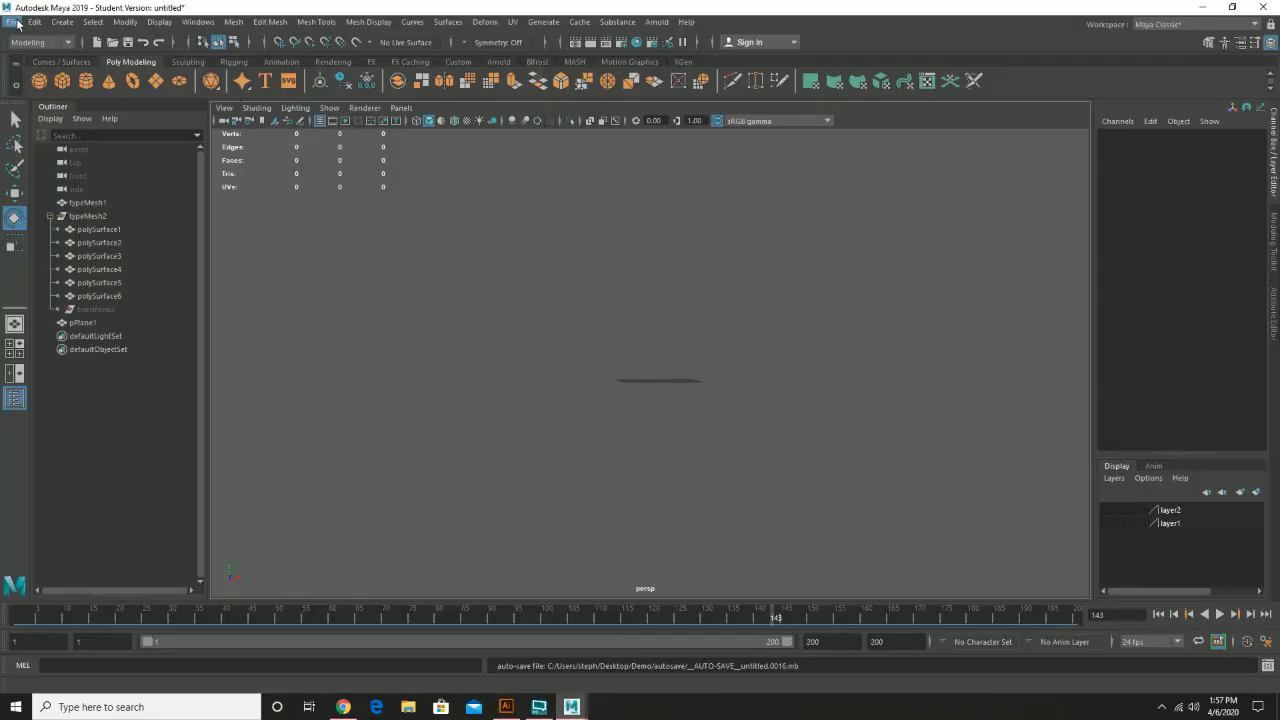
pyautogui.click(62, 23)
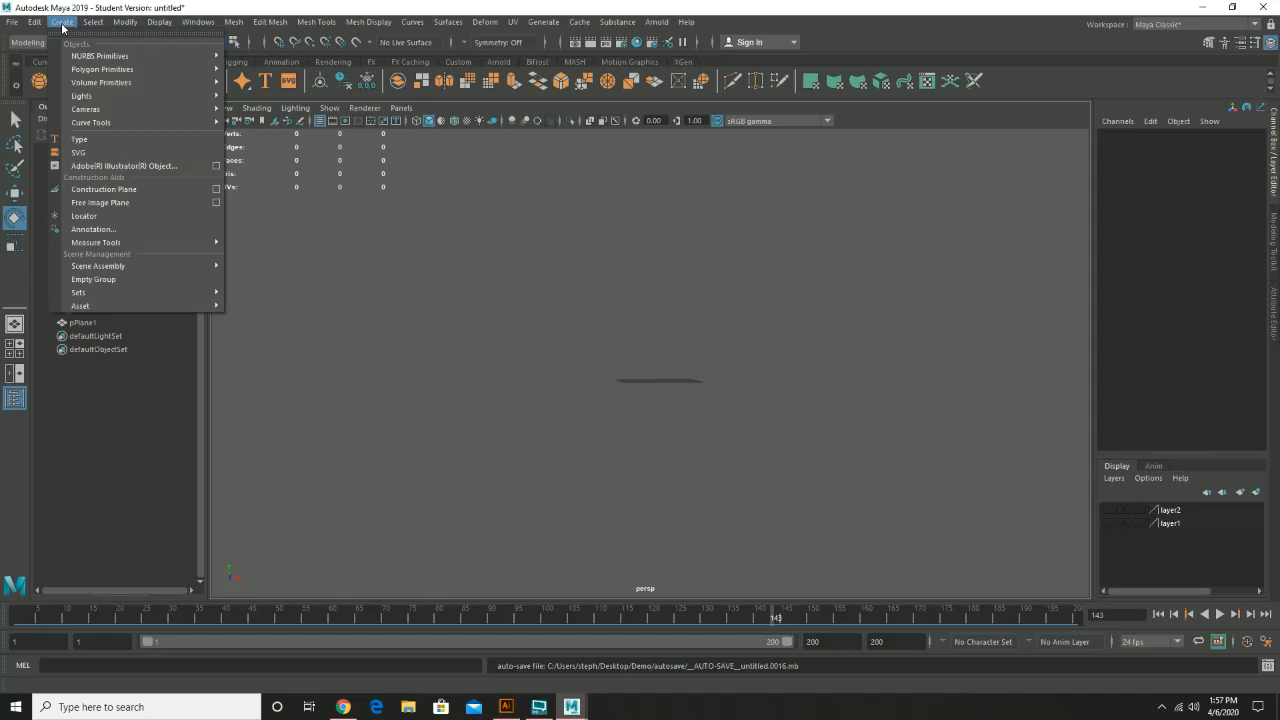
pyautogui.click(219, 166)
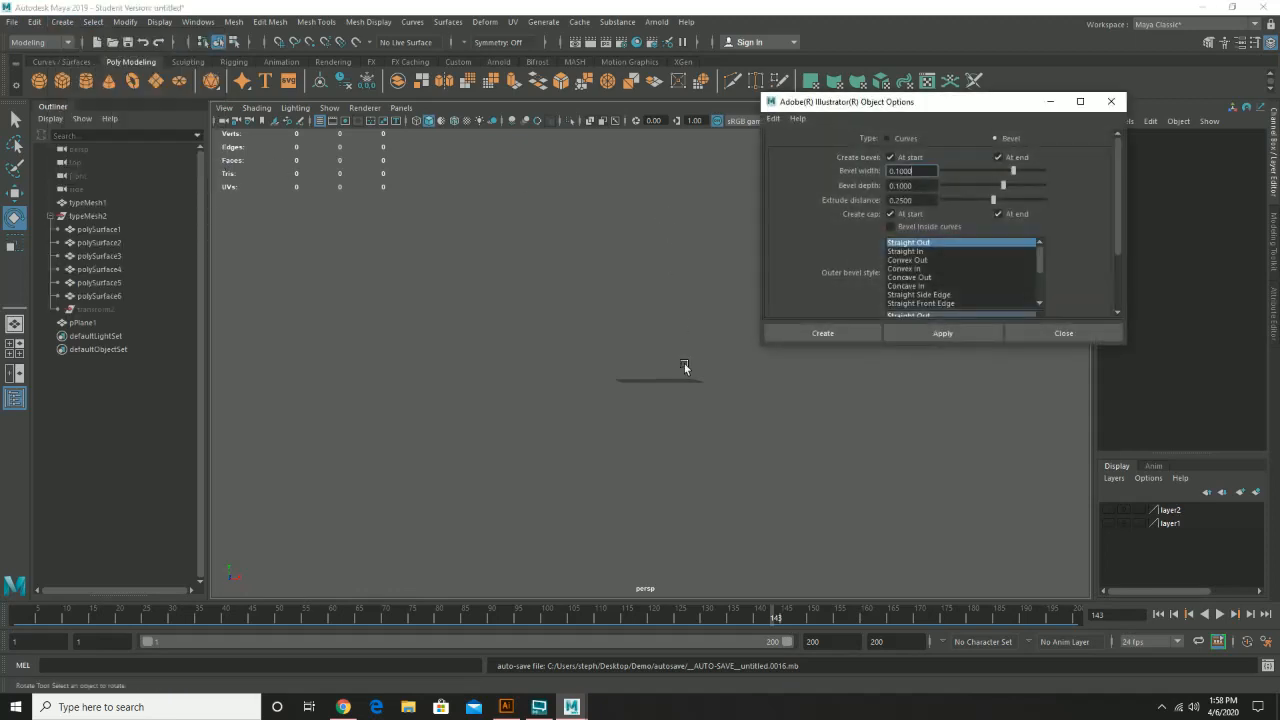
pyautogui.keyDown('alt'); pyautogui.moveTo(614, 366); pyautogui.dragTo(690, 356); pyautogui.keyUp('alt')
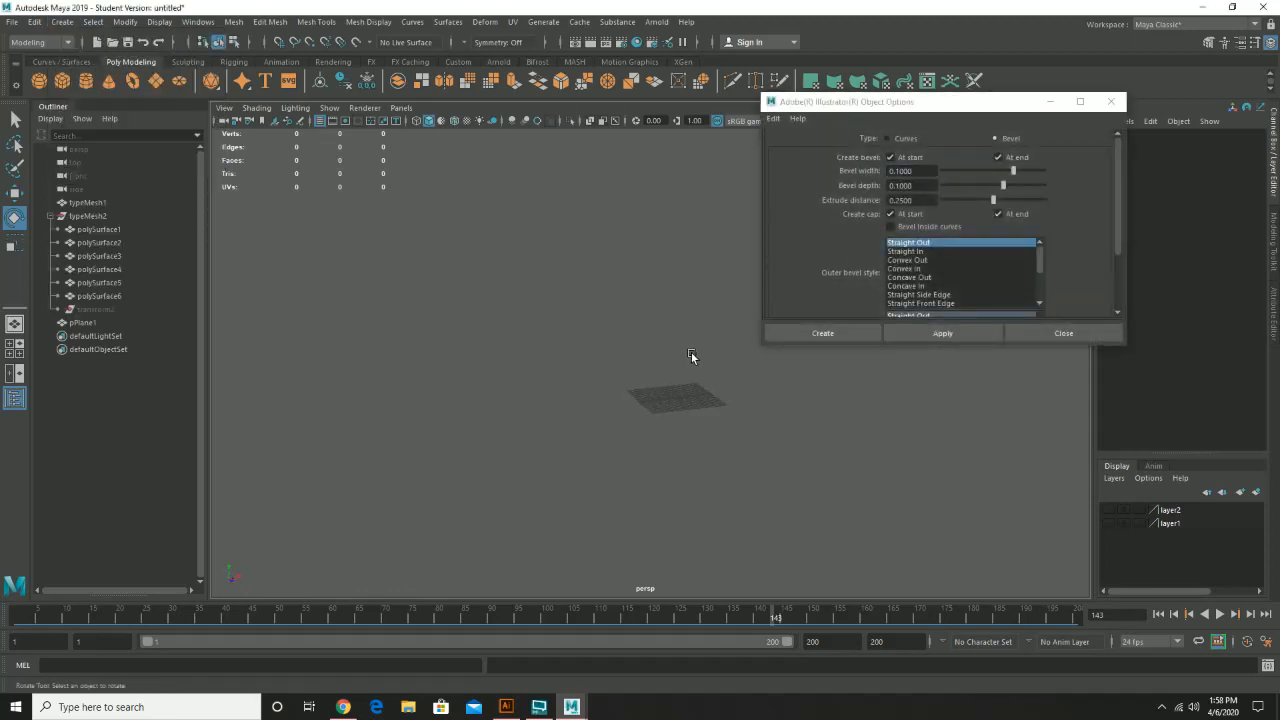
pyautogui.keyDown('alt'); pyautogui.moveTo(665, 355); pyautogui.dragTo(545, 329, button='middle'); pyautogui.keyUp('alt')
pyautogui.keyDown('alt'); pyautogui.moveTo(486, 317); pyautogui.dragTo(677, 482, button='right'); pyautogui.keyUp('alt')
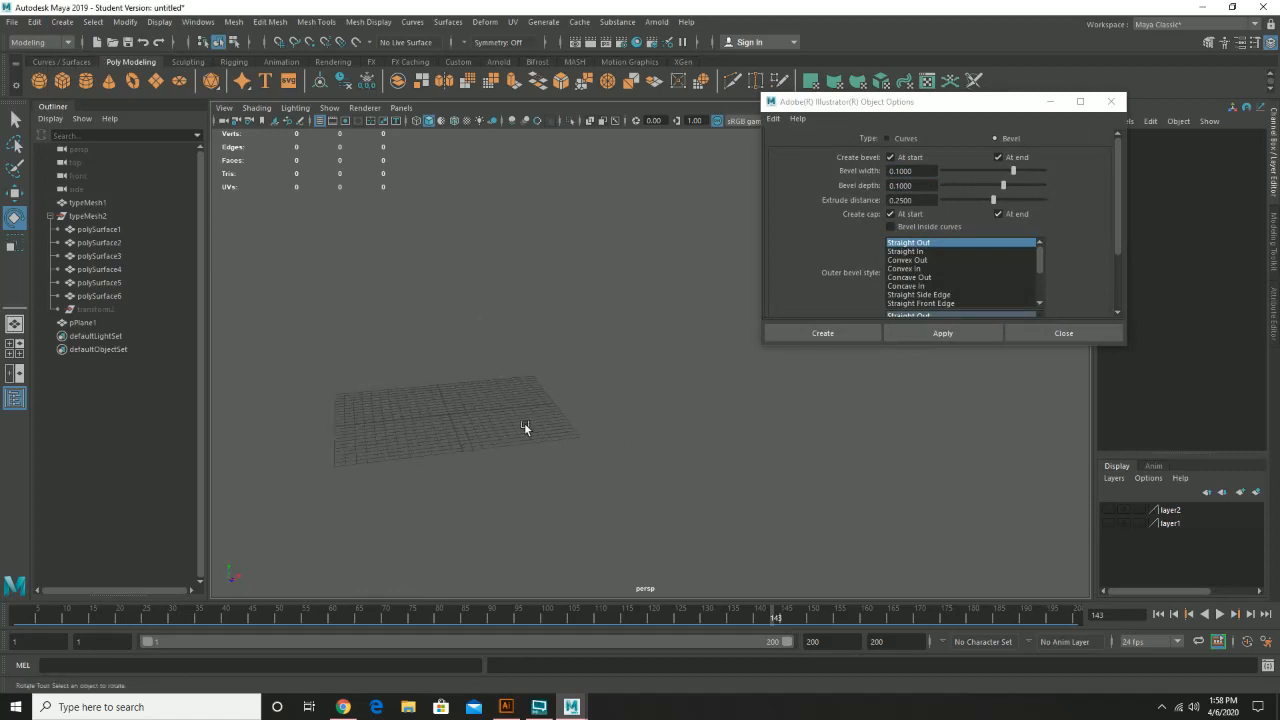
# Set the Illustrator object type to Curves and import example1.ai from the Desktop
pyautogui.keyDown('alt'); pyautogui.moveTo(525, 427); pyautogui.dragTo(648, 425, button='middle'); pyautogui.keyUp('alt')
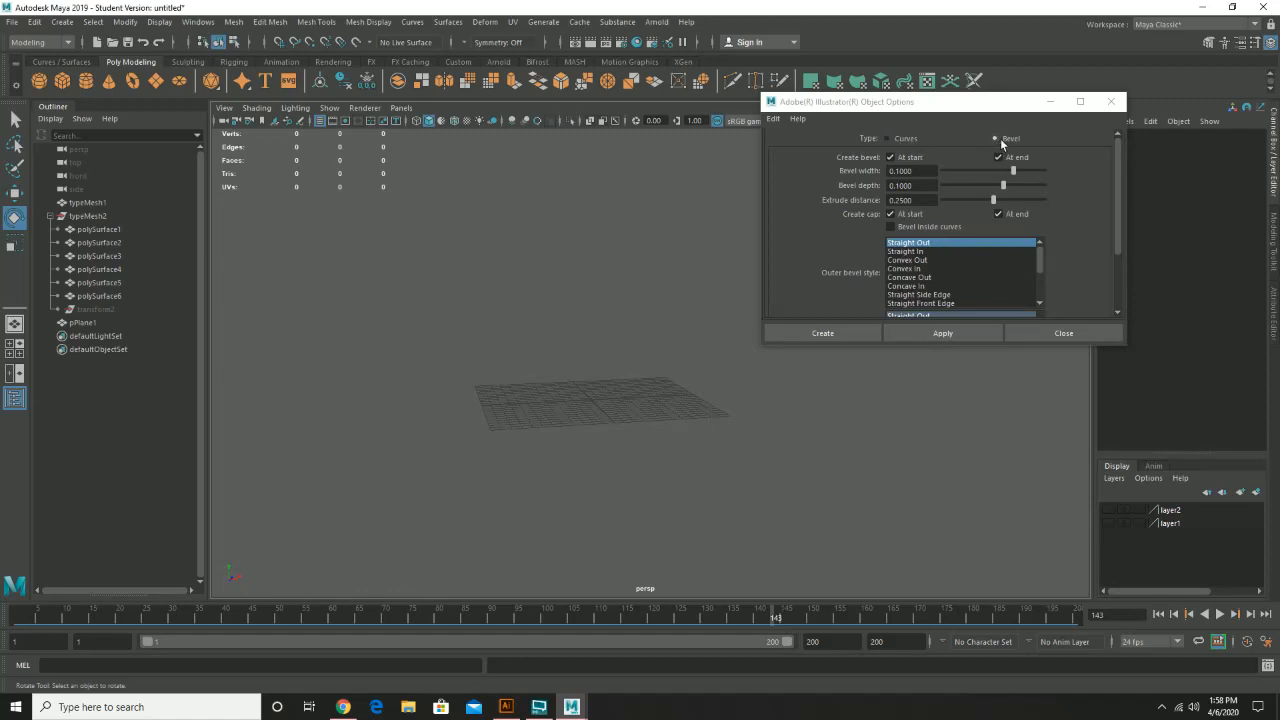
pyautogui.click(907, 137)
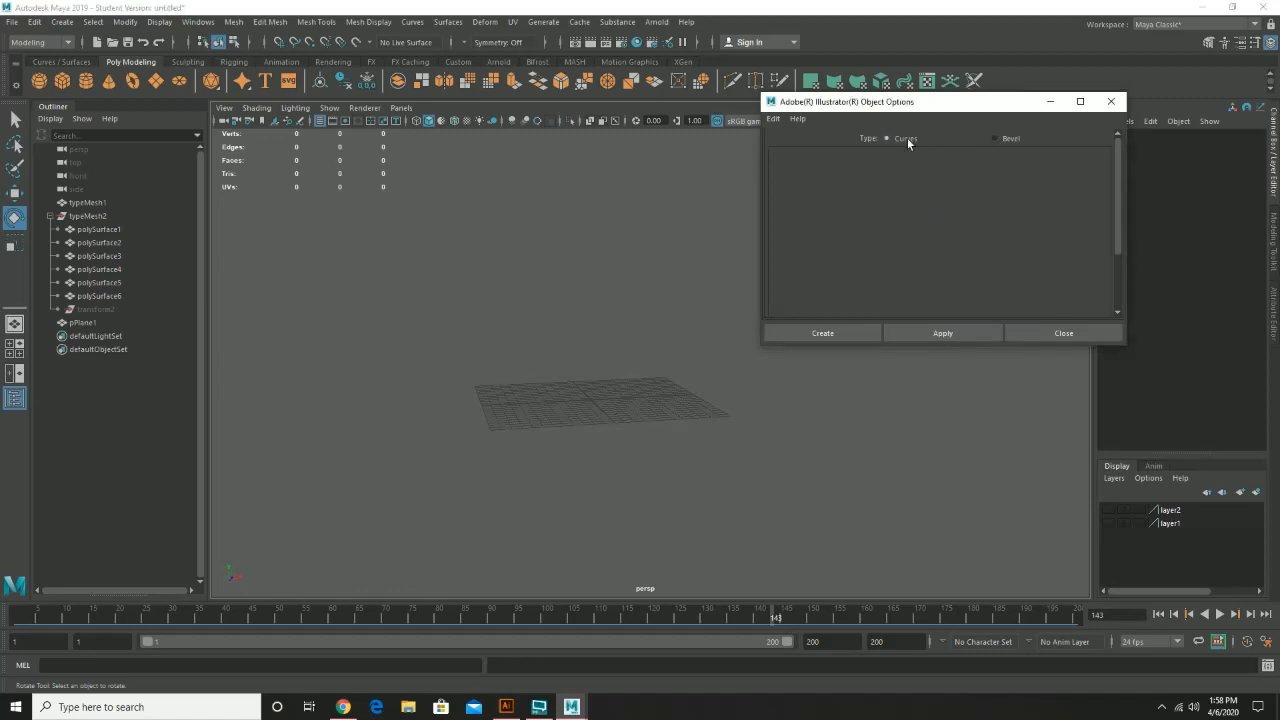
pyautogui.click(968, 337)
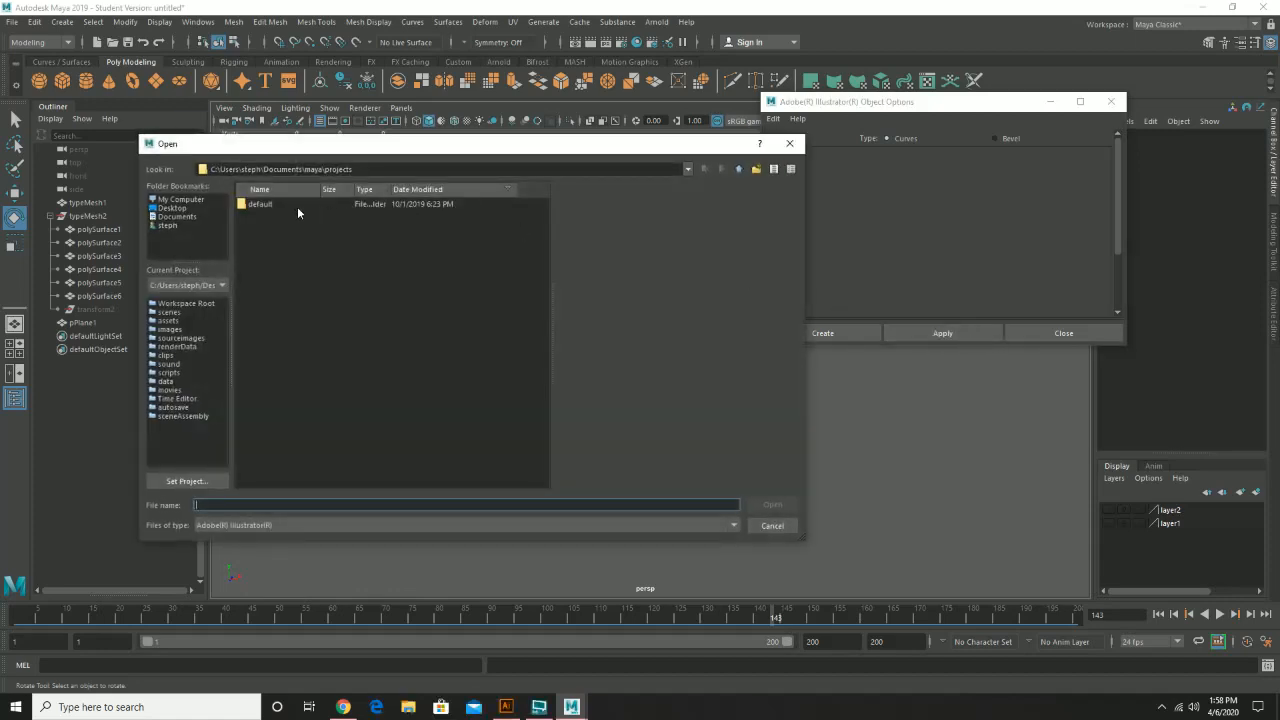
pyautogui.click(173, 208)
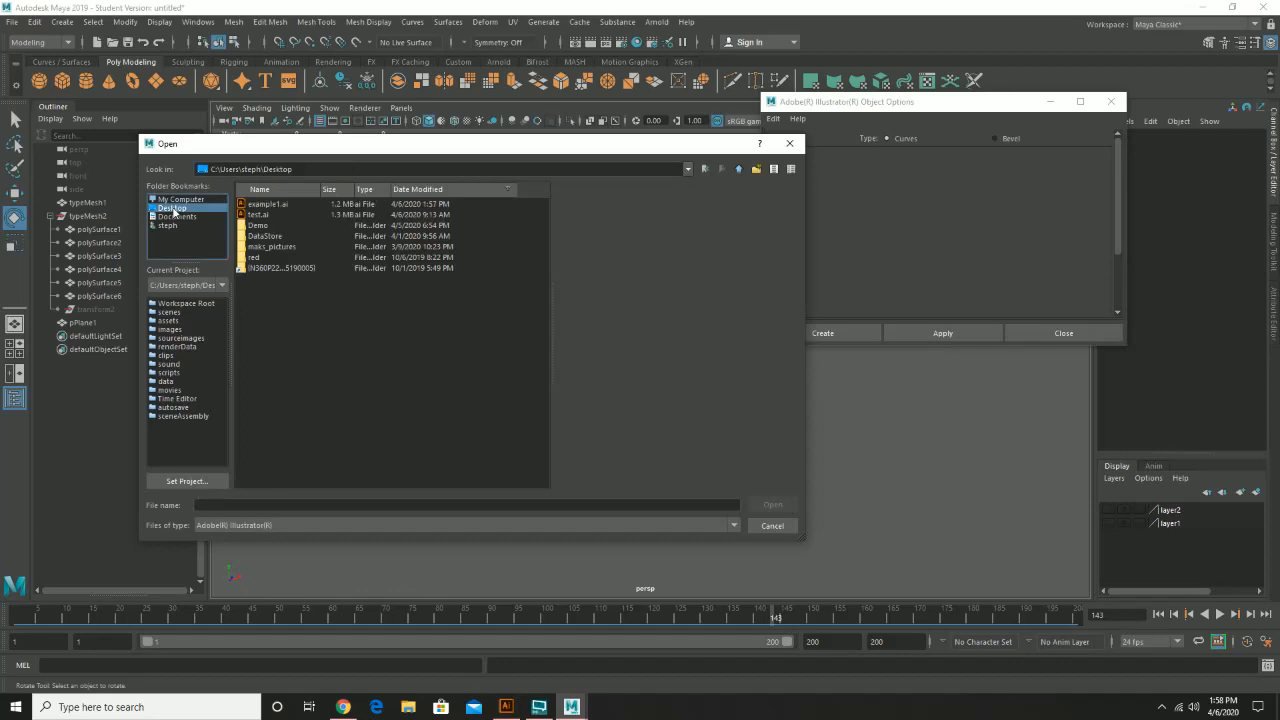
pyautogui.click(274, 205)
pyautogui.doubleClick(274, 205)
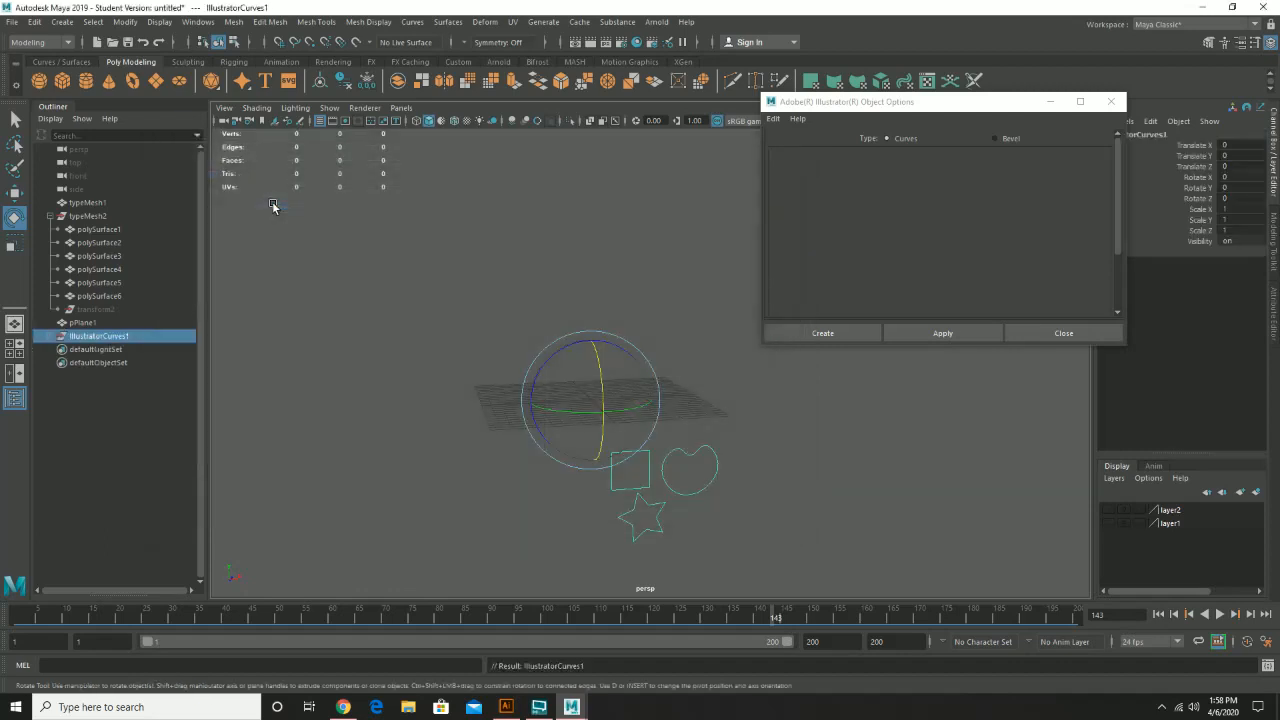
# Examine the imported outlines up close, selecting the square curve alone and the whole IllustratorCurves1 group
pyautogui.keyDown('alt'); pyautogui.moveTo(730, 438); pyautogui.dragTo(600, 334, button='middle'); pyautogui.keyUp('alt')
pyautogui.keyDown('alt'); pyautogui.moveTo(466, 268); pyautogui.dragTo(573, 361, button='right'); pyautogui.keyUp('alt')
pyautogui.keyDown('alt'); pyautogui.moveTo(406, 294); pyautogui.dragTo(592, 338, button='middle'); pyautogui.keyUp('alt')
pyautogui.click(534, 298)
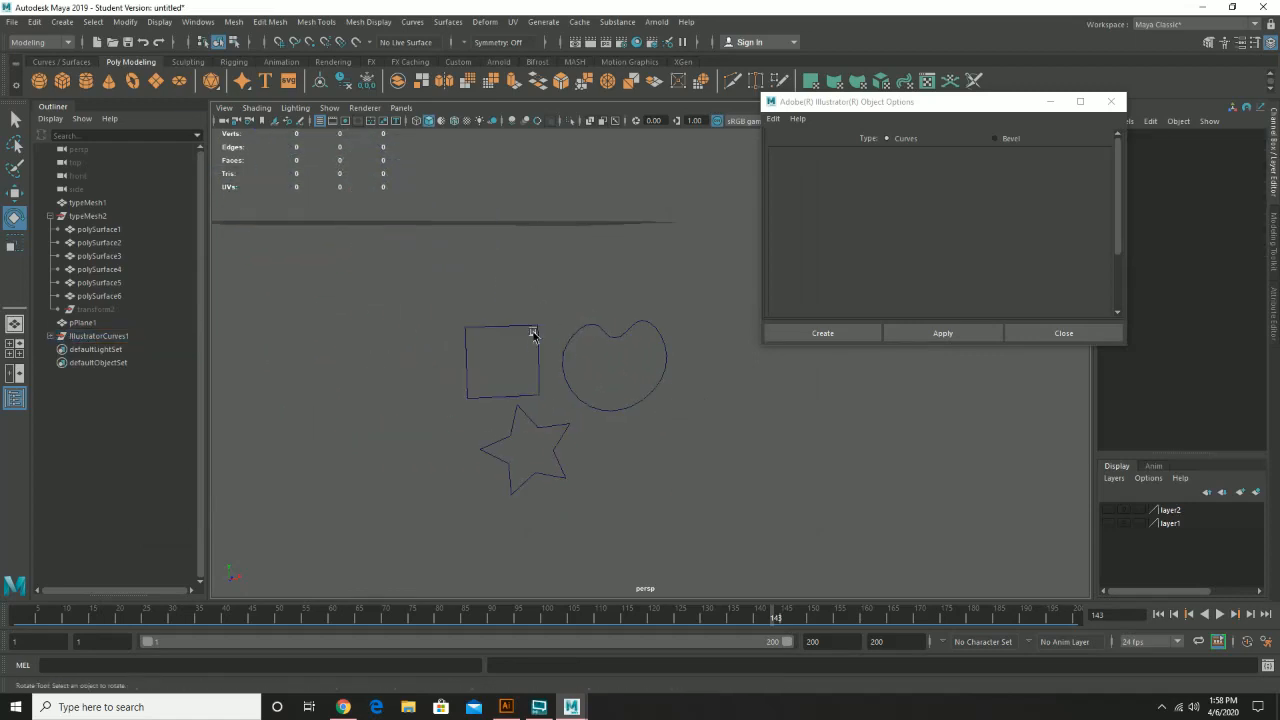
pyautogui.click(535, 330)
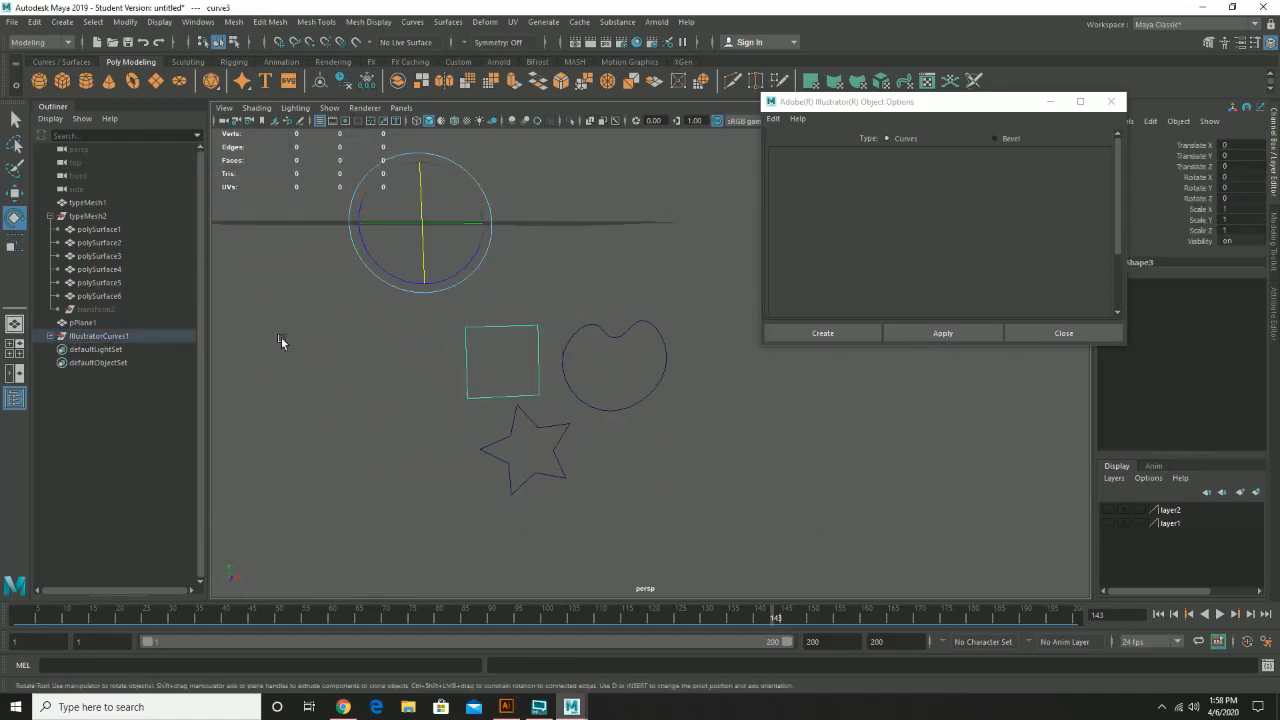
pyautogui.click(88, 338)
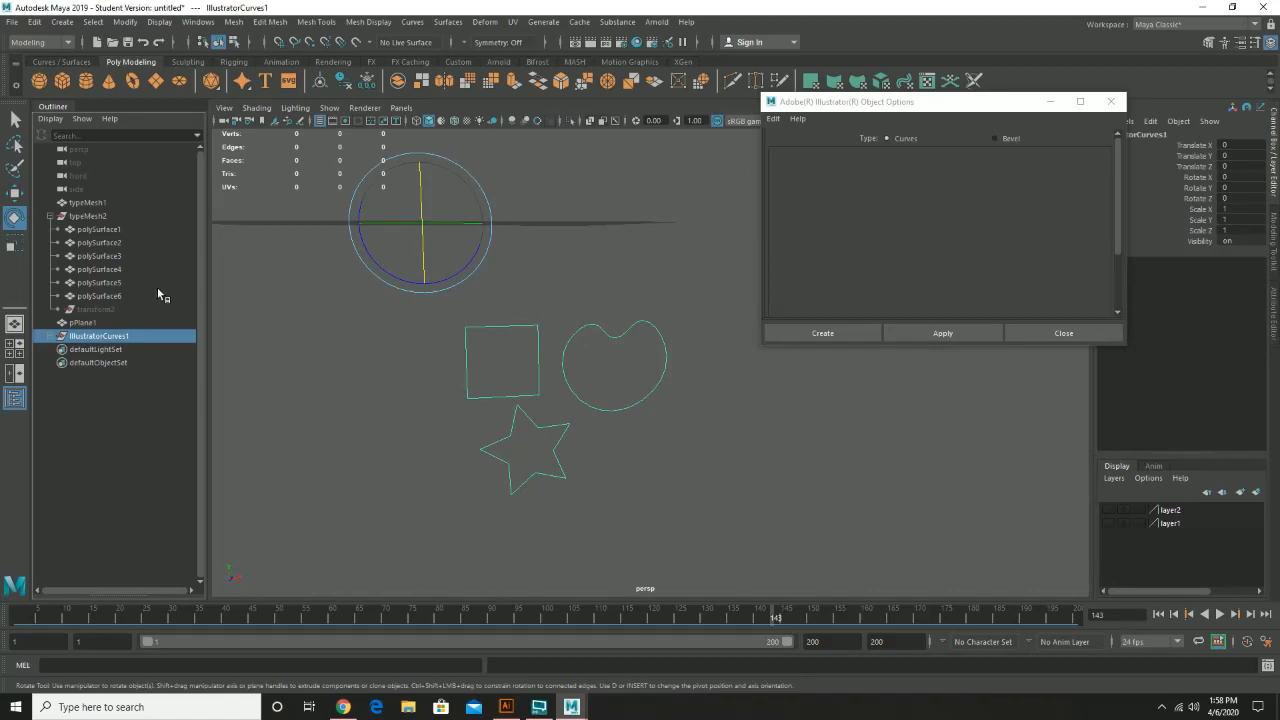
pyautogui.click(200, 22)
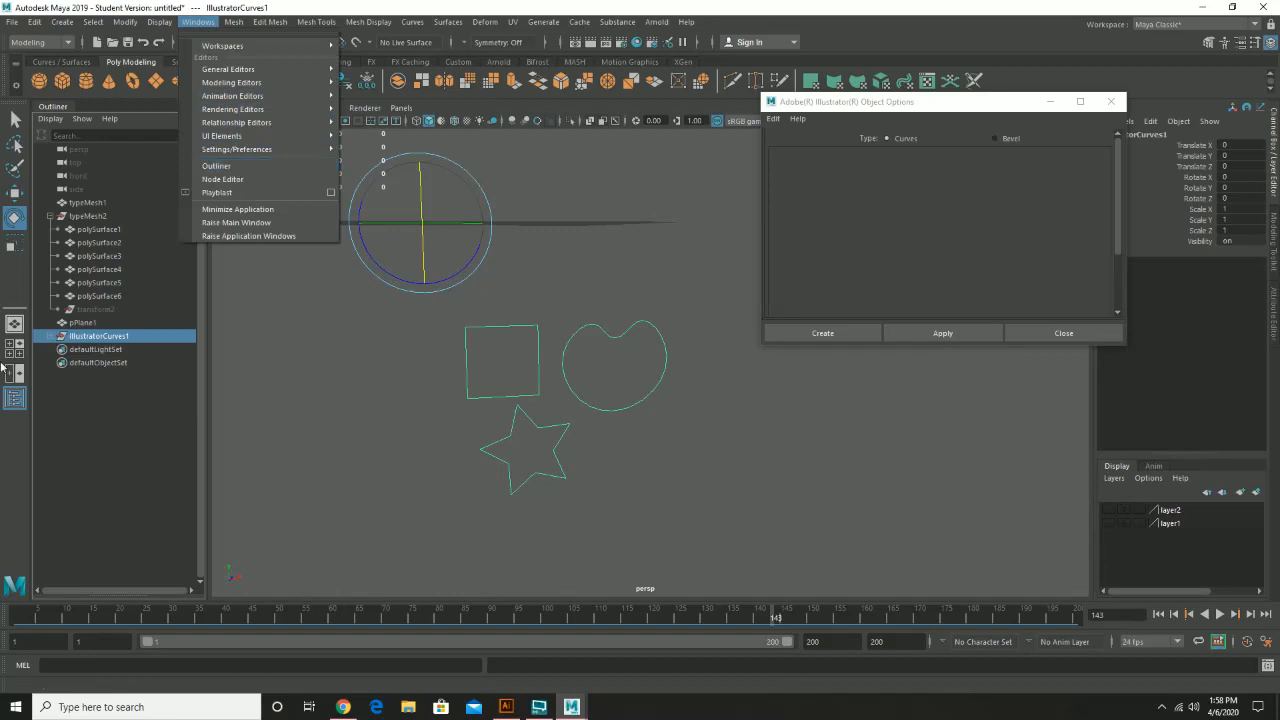
pyautogui.click(250, 366)
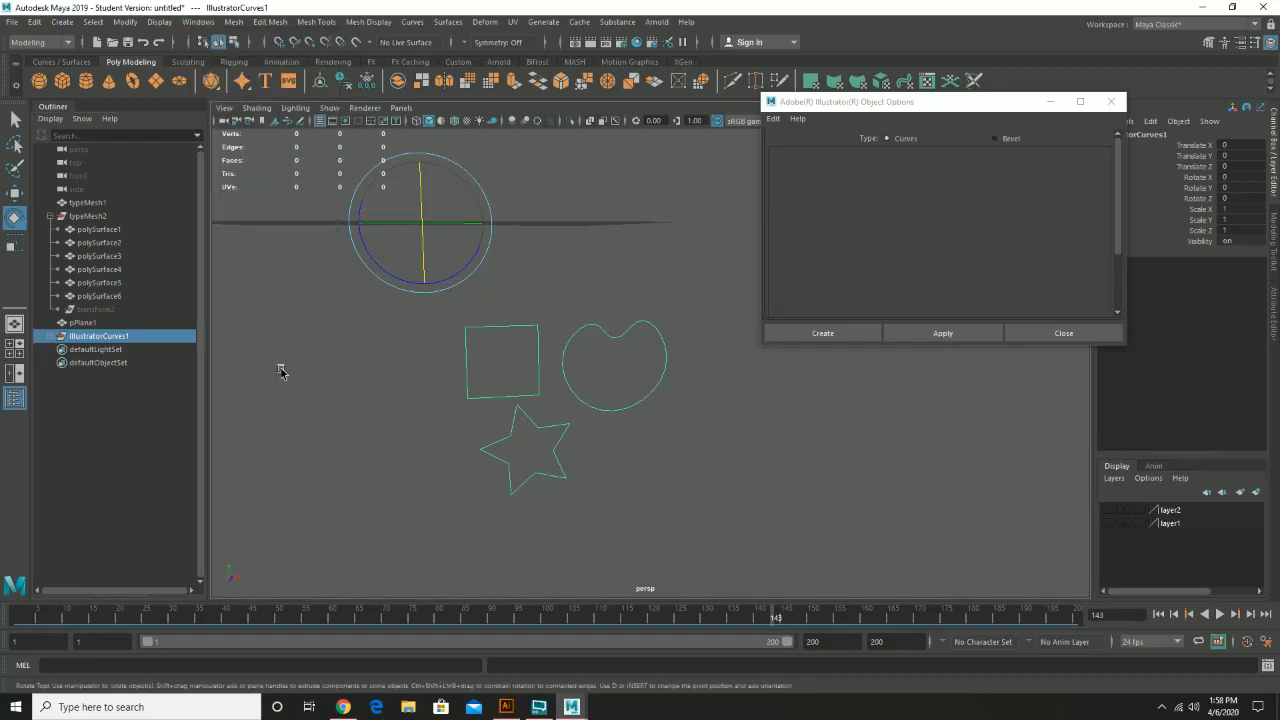
# Expand the IllustratorCurves1 group in the Outliner and check the square, curved shape and star curves by selecting each separately
pyautogui.click(95, 337)
pyautogui.click(50, 339)
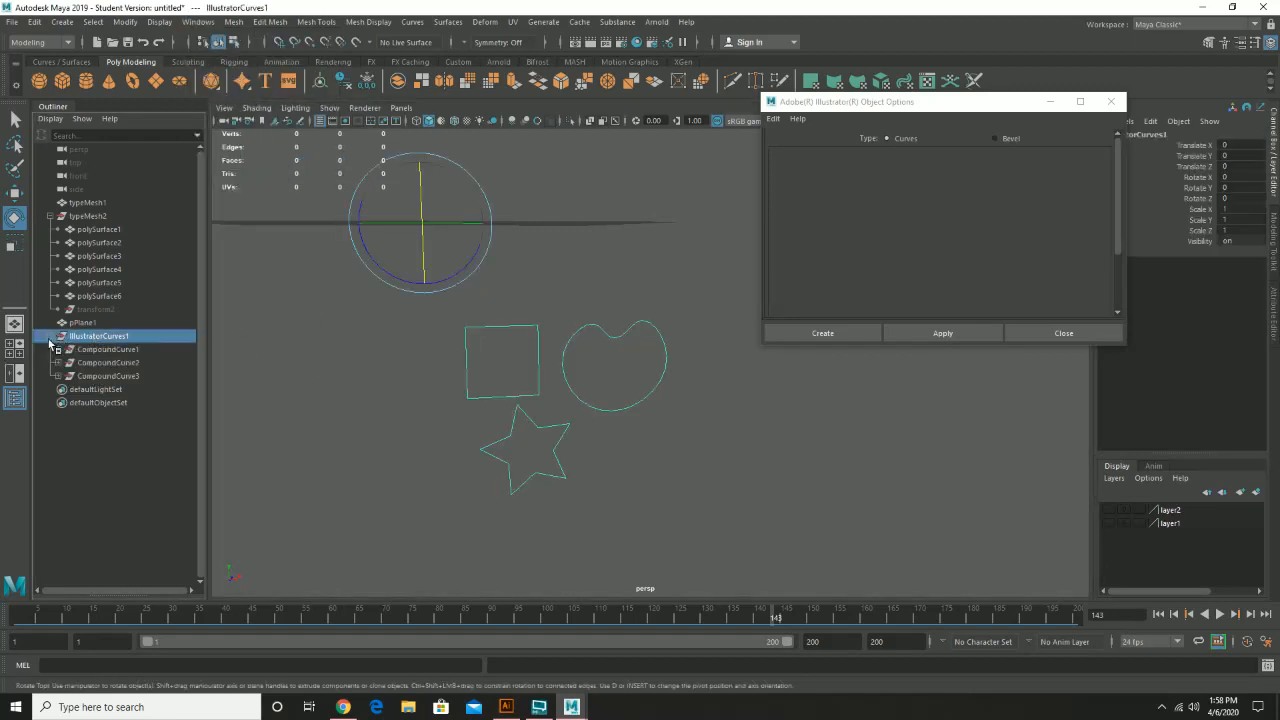
pyautogui.click(258, 380)
pyautogui.moveTo(455, 331); pyautogui.dragTo(508, 371)
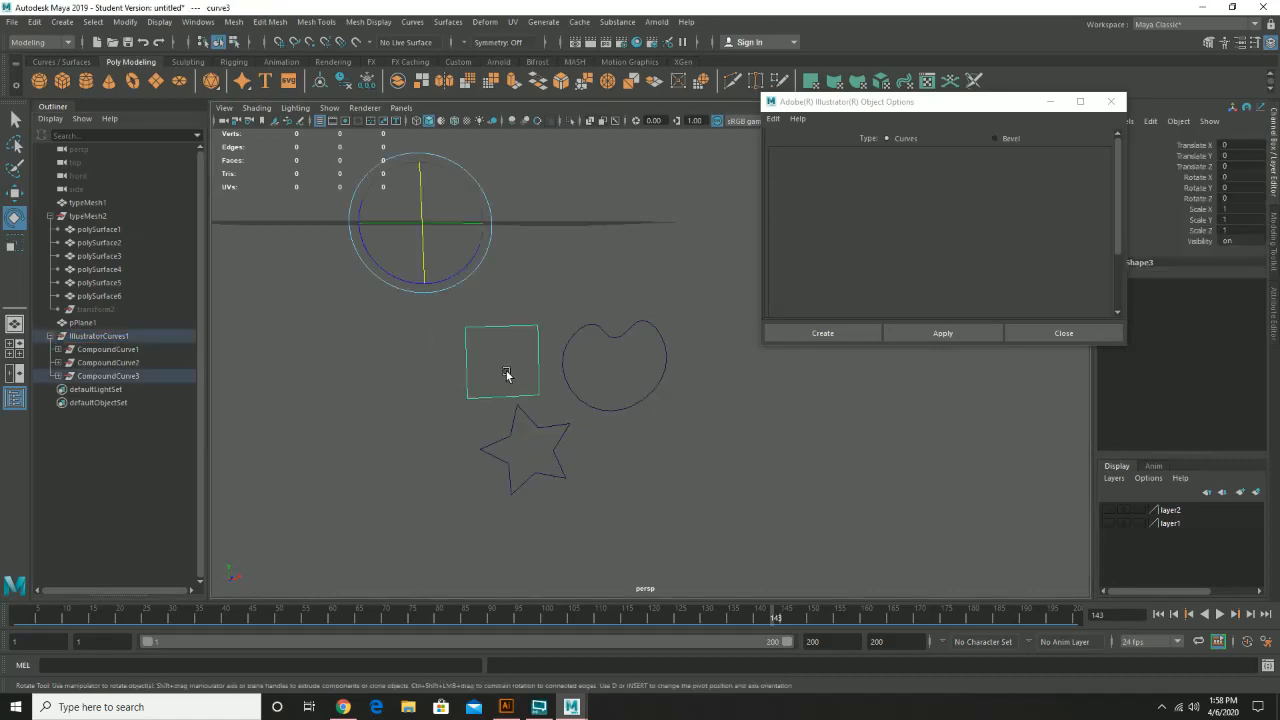
pyautogui.moveTo(563, 314); pyautogui.dragTo(608, 363)
pyautogui.moveTo(561, 407); pyautogui.dragTo(571, 454)
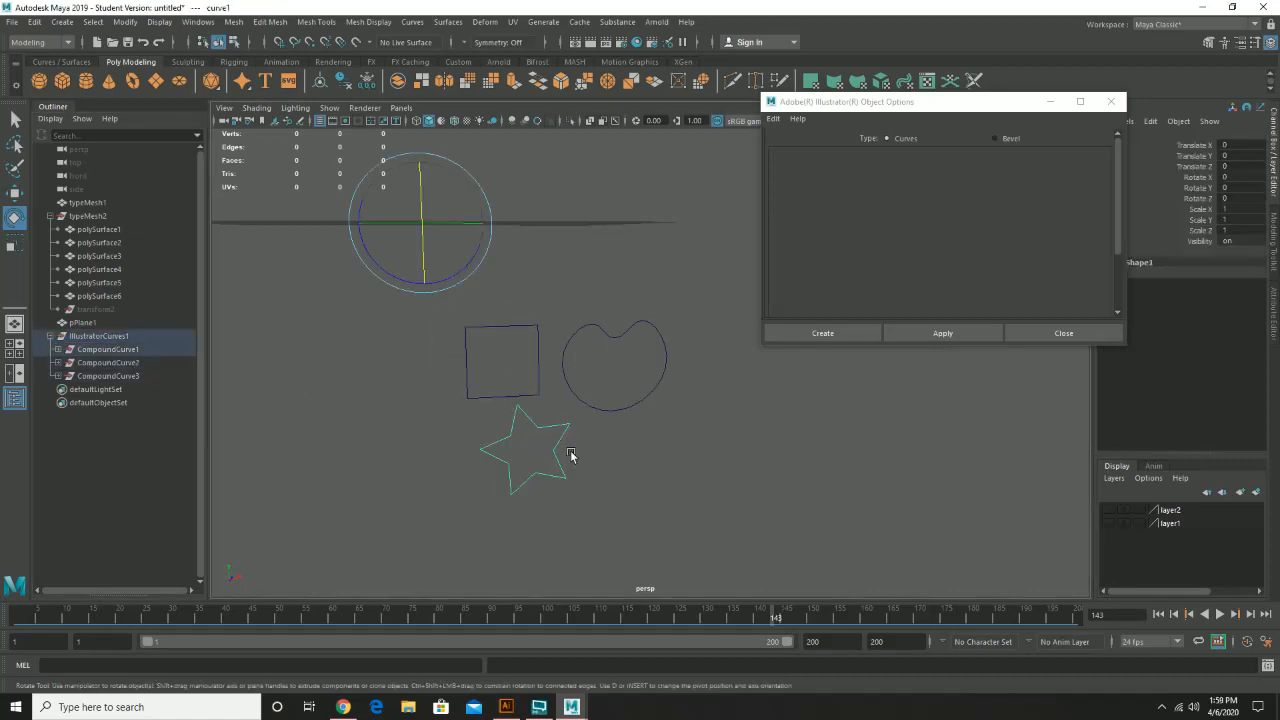
# Move the whole IllustratorCurves1 group along X to about -27.66, away from the grid
pyautogui.keyDown('alt'); pyautogui.moveTo(637, 440); pyautogui.dragTo(551, 360, button='right'); pyautogui.keyUp('alt')
pyautogui.keyDown('alt'); pyautogui.moveTo(540, 320); pyautogui.dragTo(509, 371, button='middle'); pyautogui.keyUp('alt')
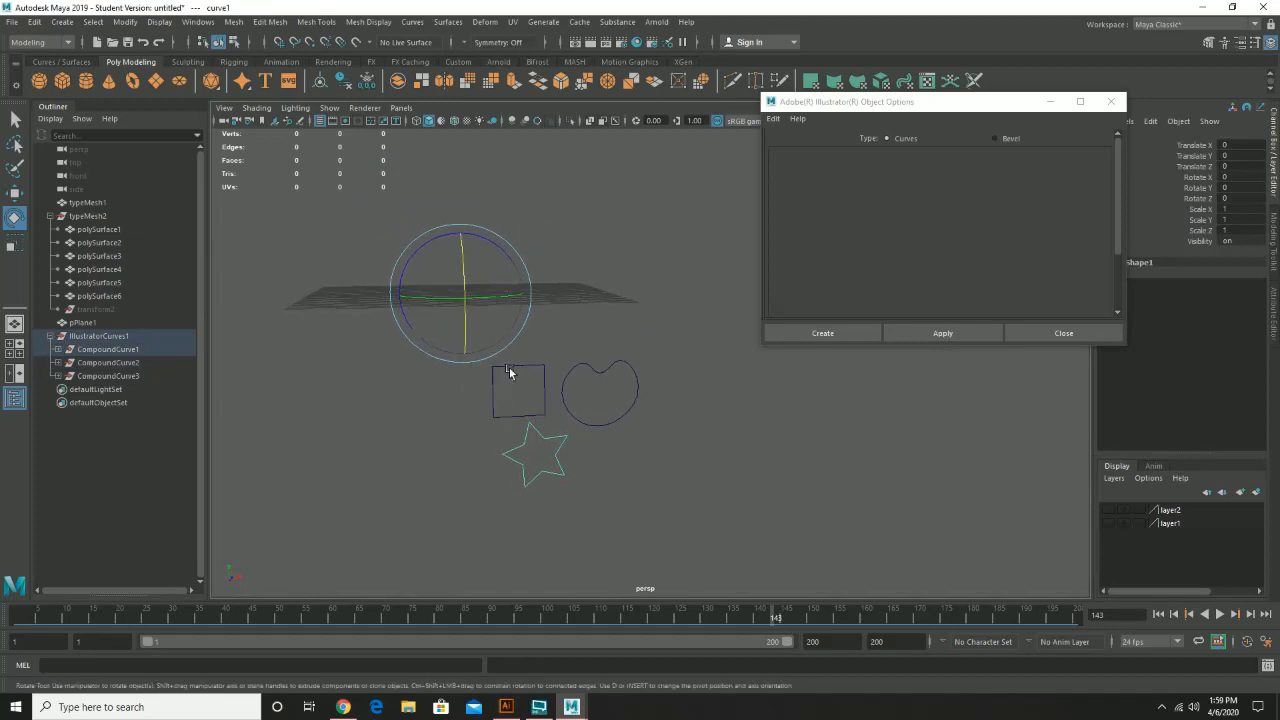
pyautogui.click(152, 340)
pyautogui.press('w')
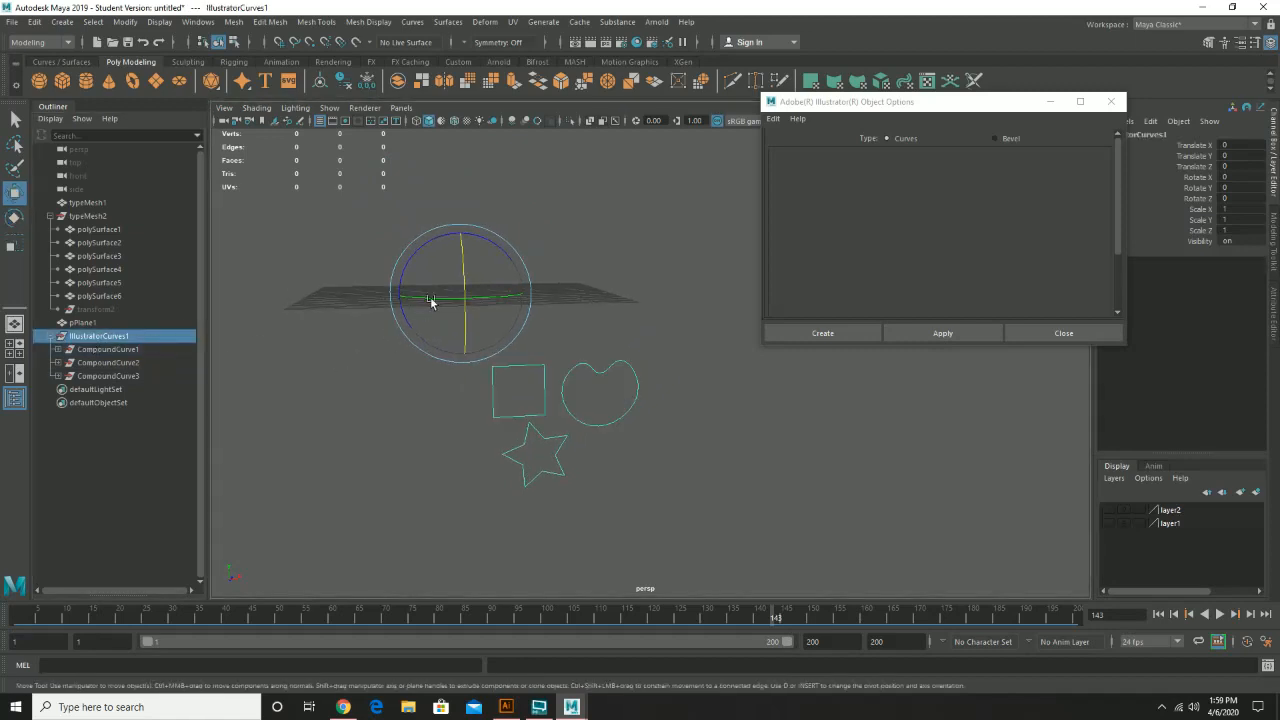
pyautogui.moveTo(500, 295); pyautogui.dragTo(138, 346)
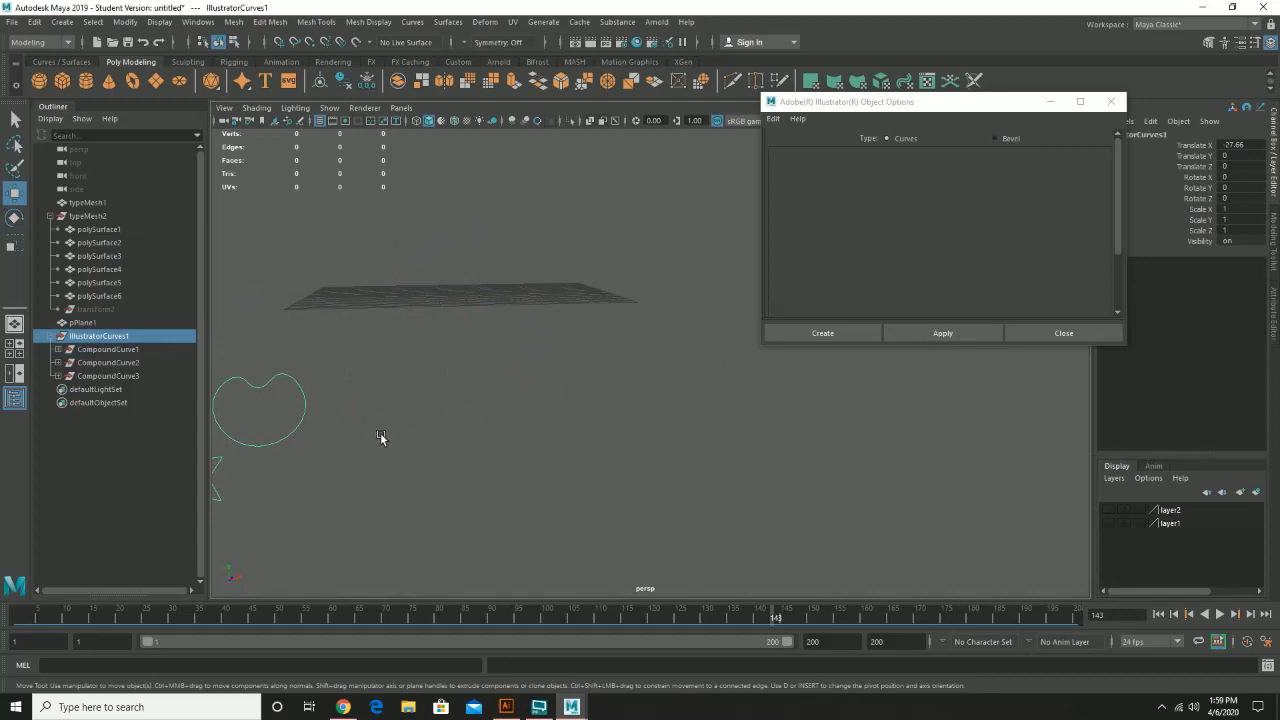
pyautogui.keyDown('alt'); pyautogui.moveTo(380, 437); pyautogui.dragTo(565, 392, button='middle'); pyautogui.keyUp('alt')
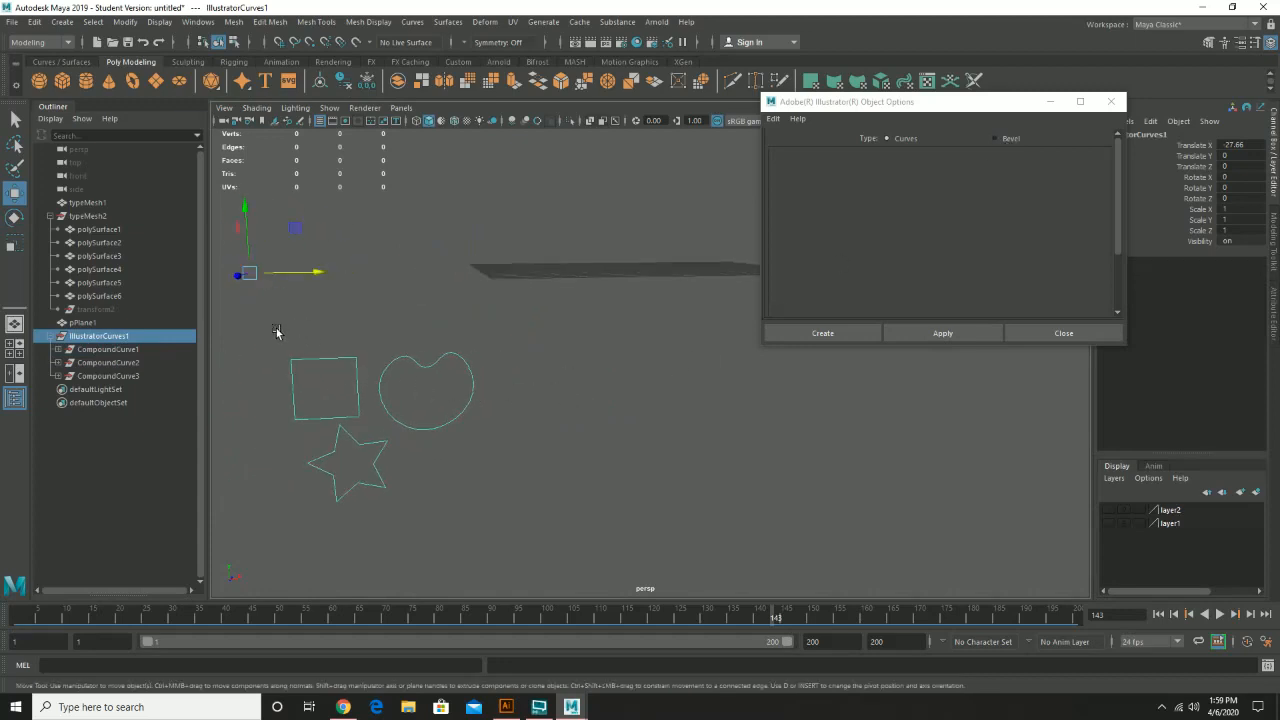
# Fill the square curve with a Planar surface
pyautogui.click(357, 385)
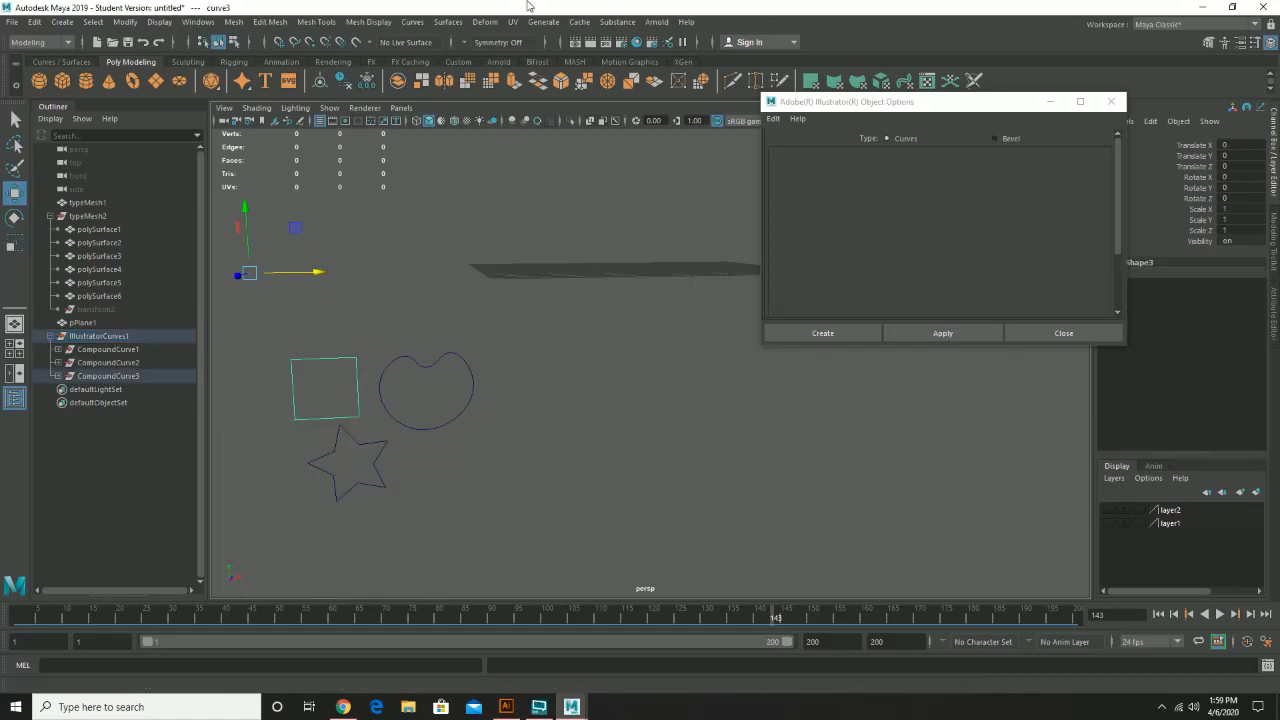
pyautogui.click(452, 22)
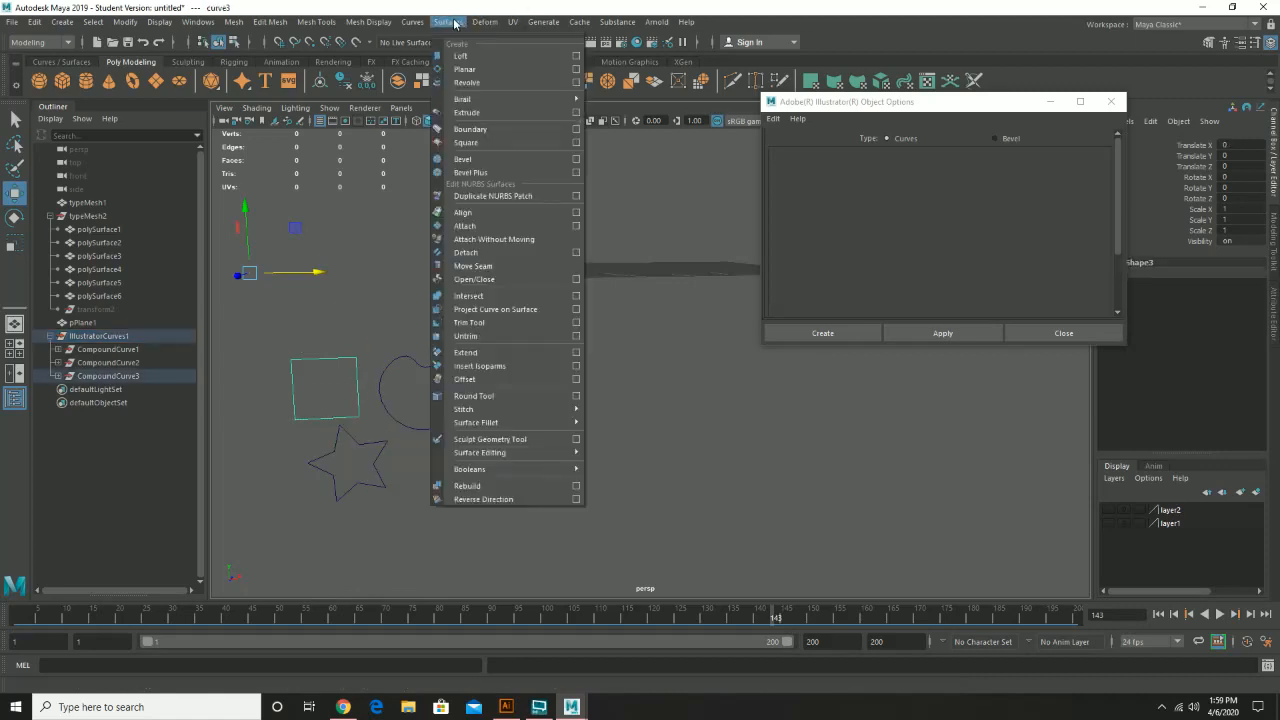
pyautogui.click(465, 69)
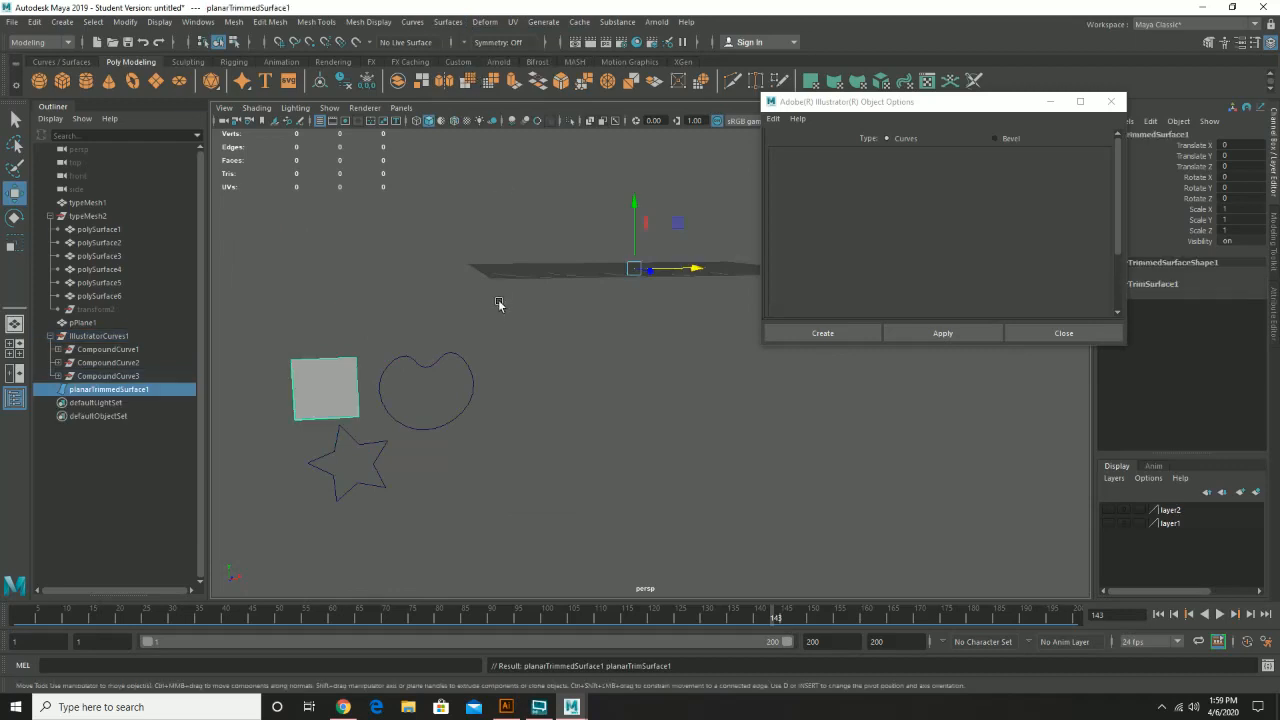
pyautogui.click(454, 352)
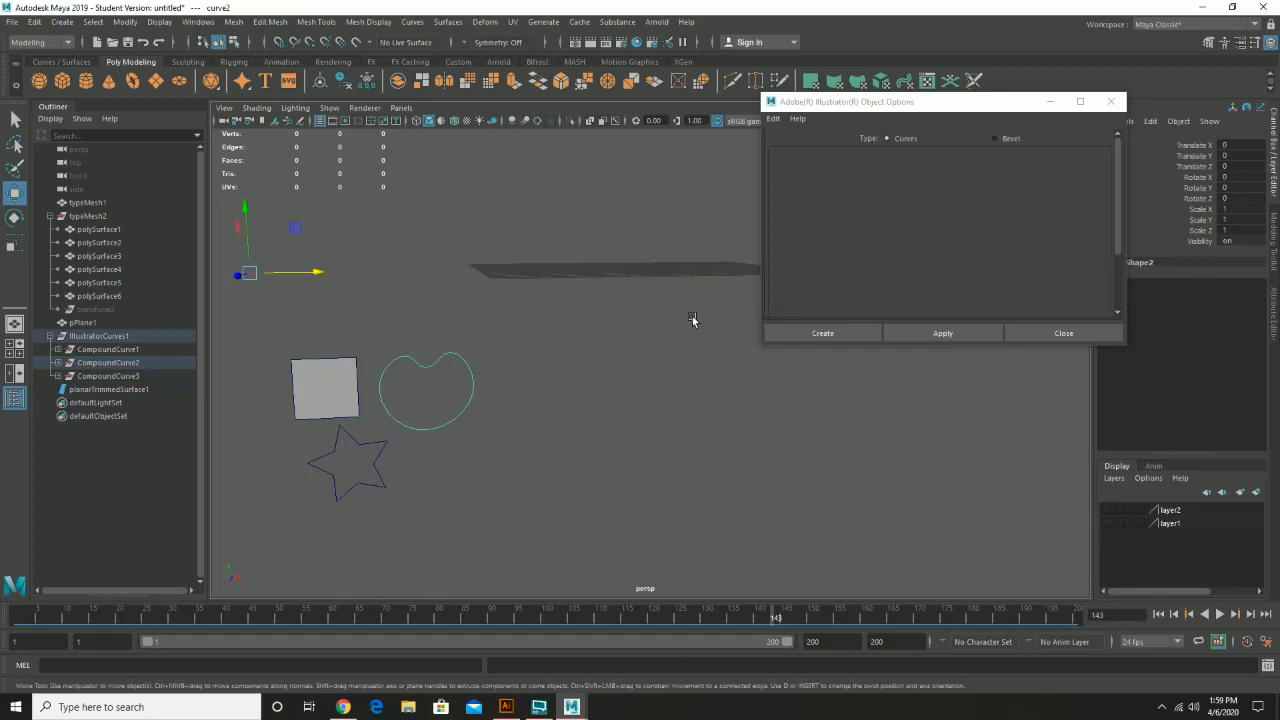
pyautogui.scroll(1, 697, 314)
pyautogui.keyDown('alt'); pyautogui.moveTo(697, 314); pyautogui.dragTo(663, 317, button='middle'); pyautogui.keyUp('alt')
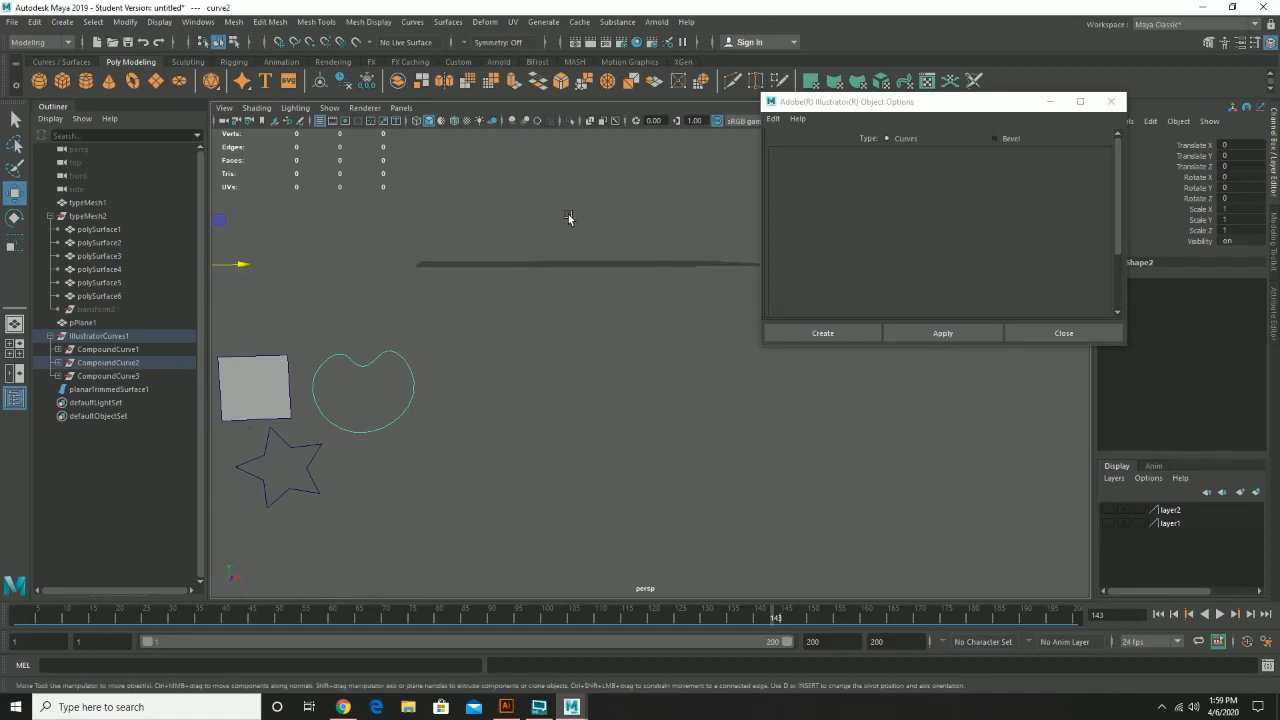
pyautogui.click(705, 275)
pyautogui.keyDown('alt'); pyautogui.moveTo(707, 295); pyautogui.dragTo(630, 290, button='middle'); pyautogui.keyUp('alt')
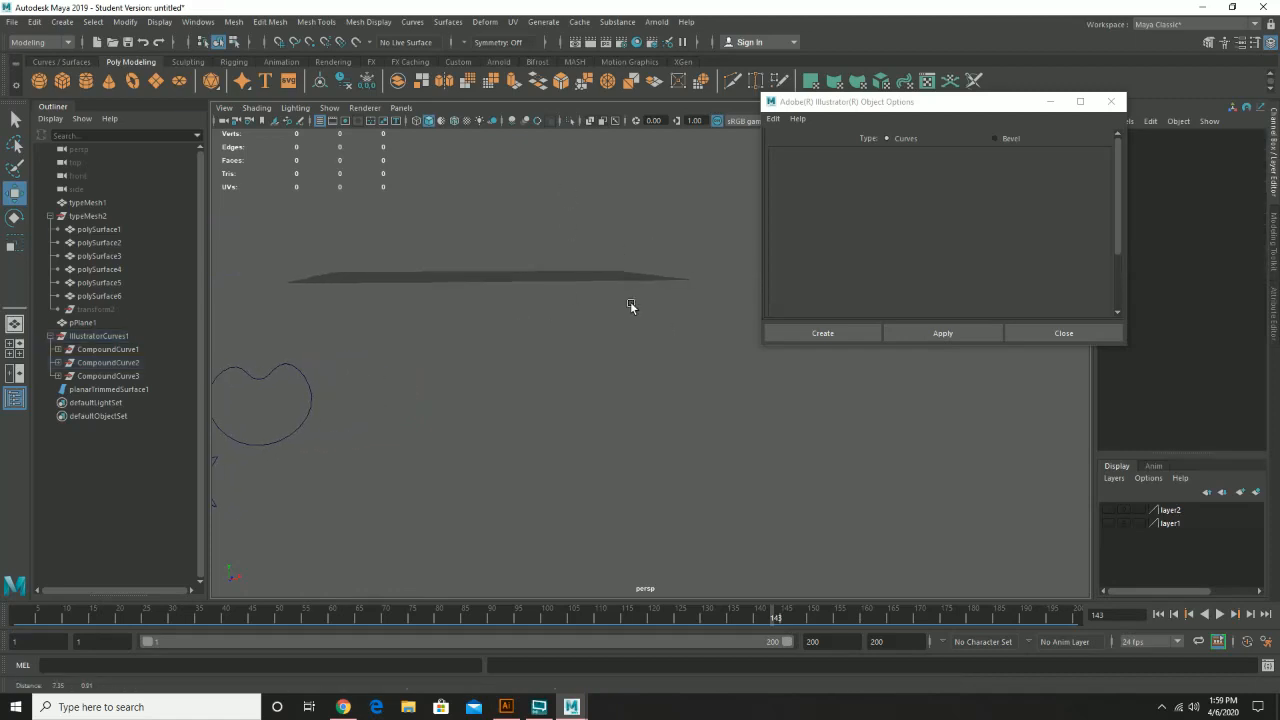
# Change the Illustrator object type to Bevel and review the outer and inner bevel style options
pyautogui.click(1006, 140)
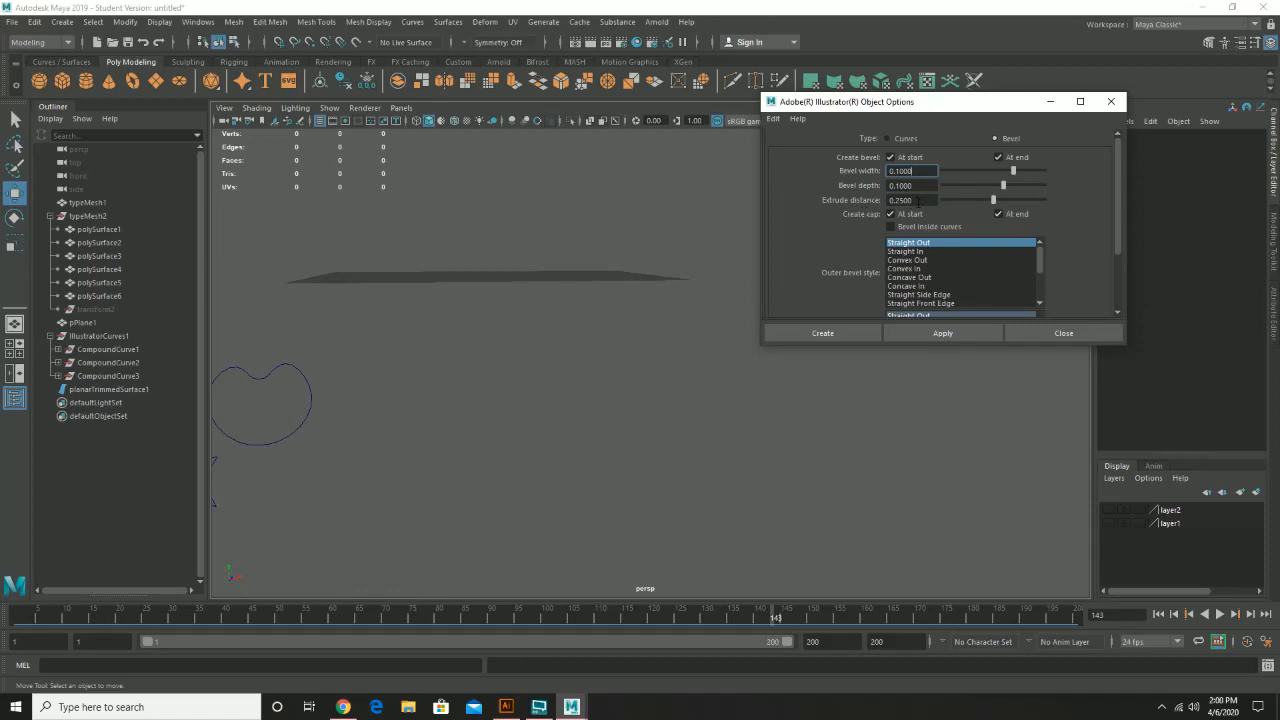
pyautogui.scroll(-1, 1024, 258)
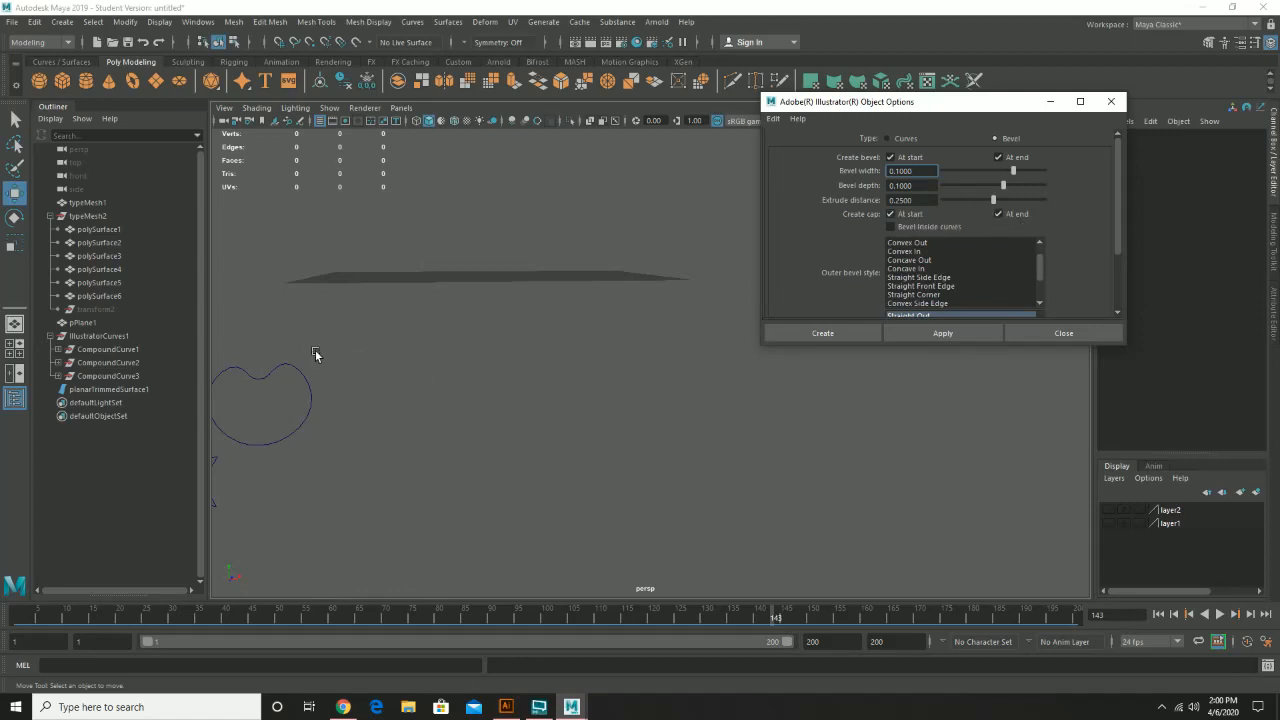
pyautogui.keyDown('alt'); pyautogui.moveTo(315, 355); pyautogui.dragTo(445, 360, button='middle'); pyautogui.keyUp('alt')
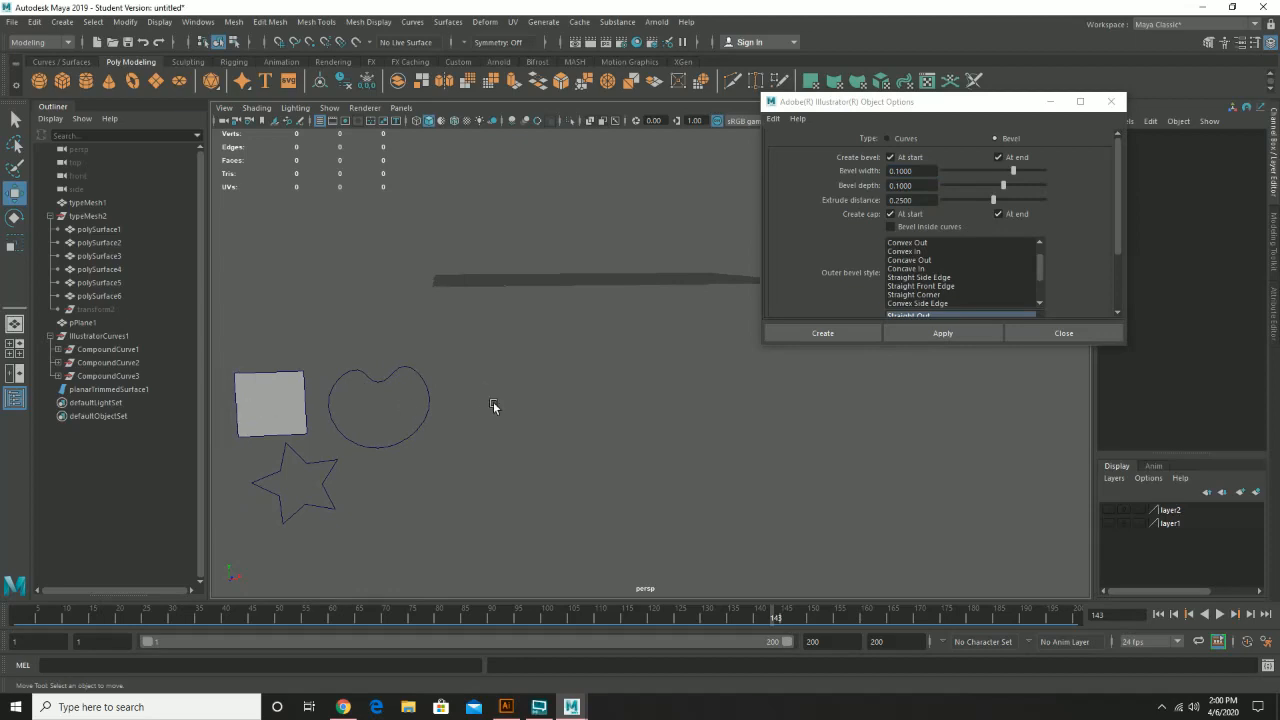
pyautogui.keyDown('alt'); pyautogui.moveTo(493, 405); pyautogui.dragTo(486, 403, button='middle'); pyautogui.keyUp('alt')
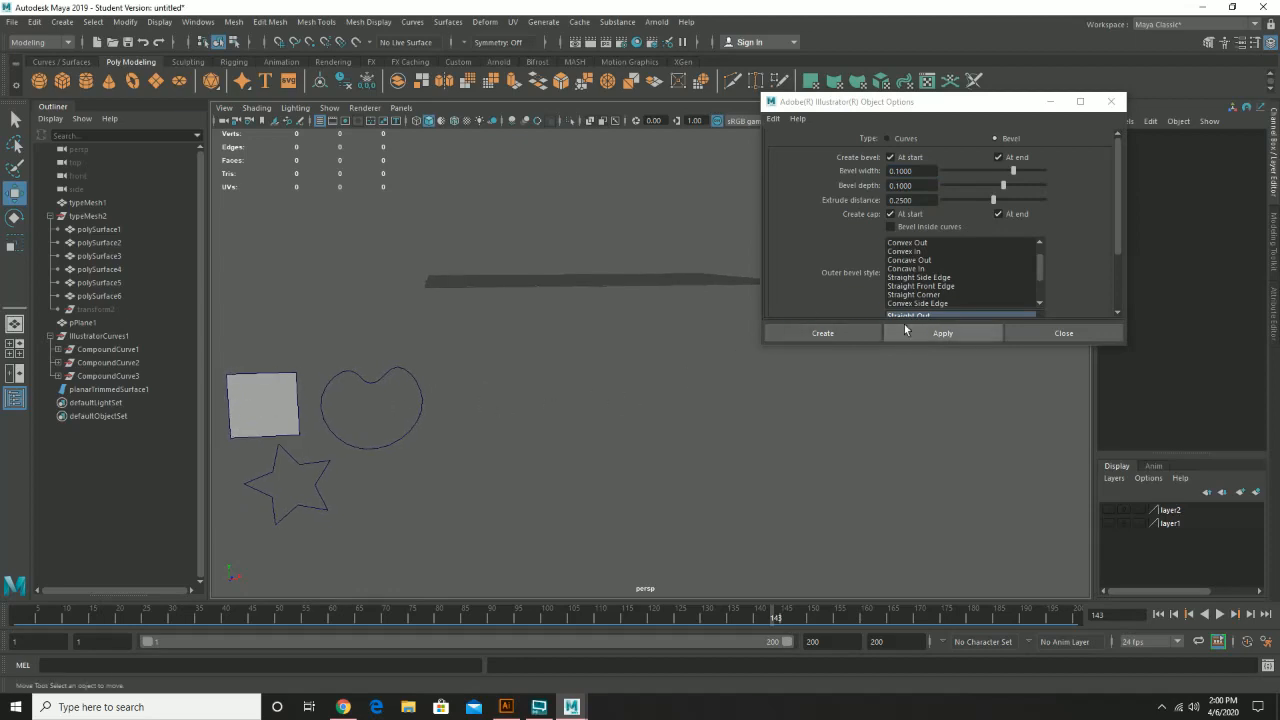
pyautogui.scroll(-4, 1066, 250)
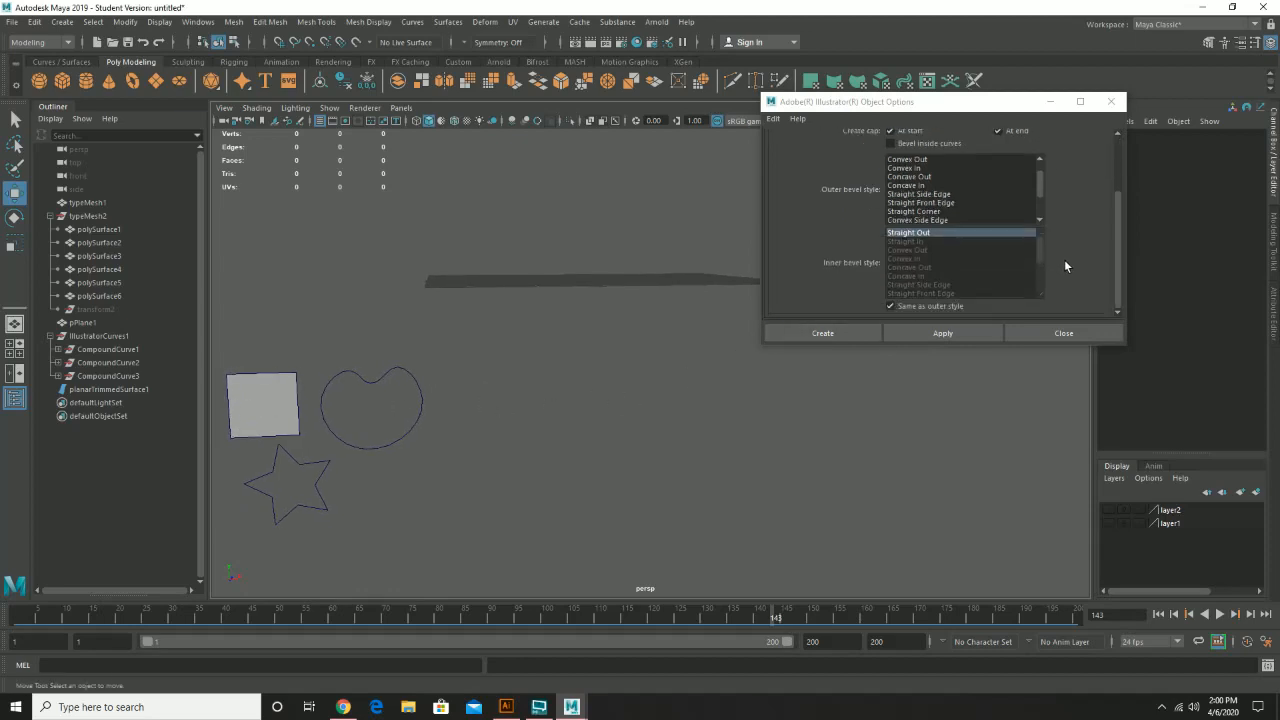
pyautogui.scroll(3, 1064, 259)
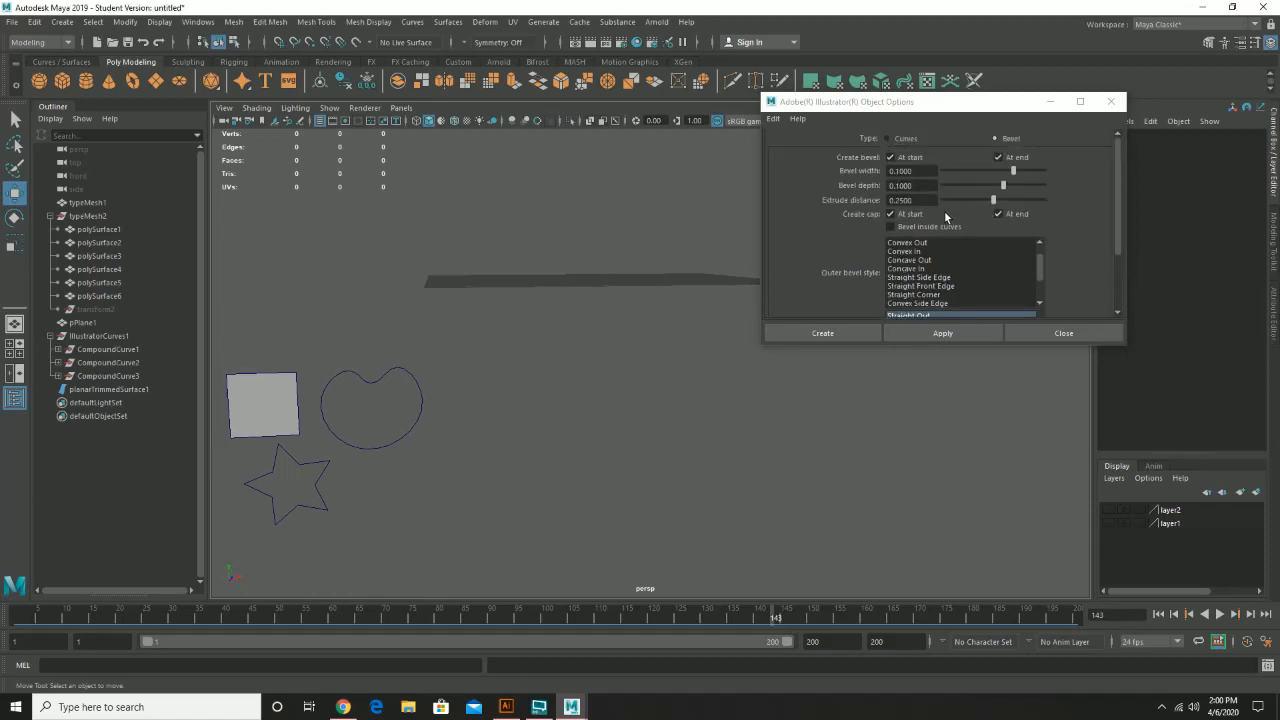
# Create the beveled Illustrator object from example1.ai on the Desktop
pyautogui.click(961, 333)
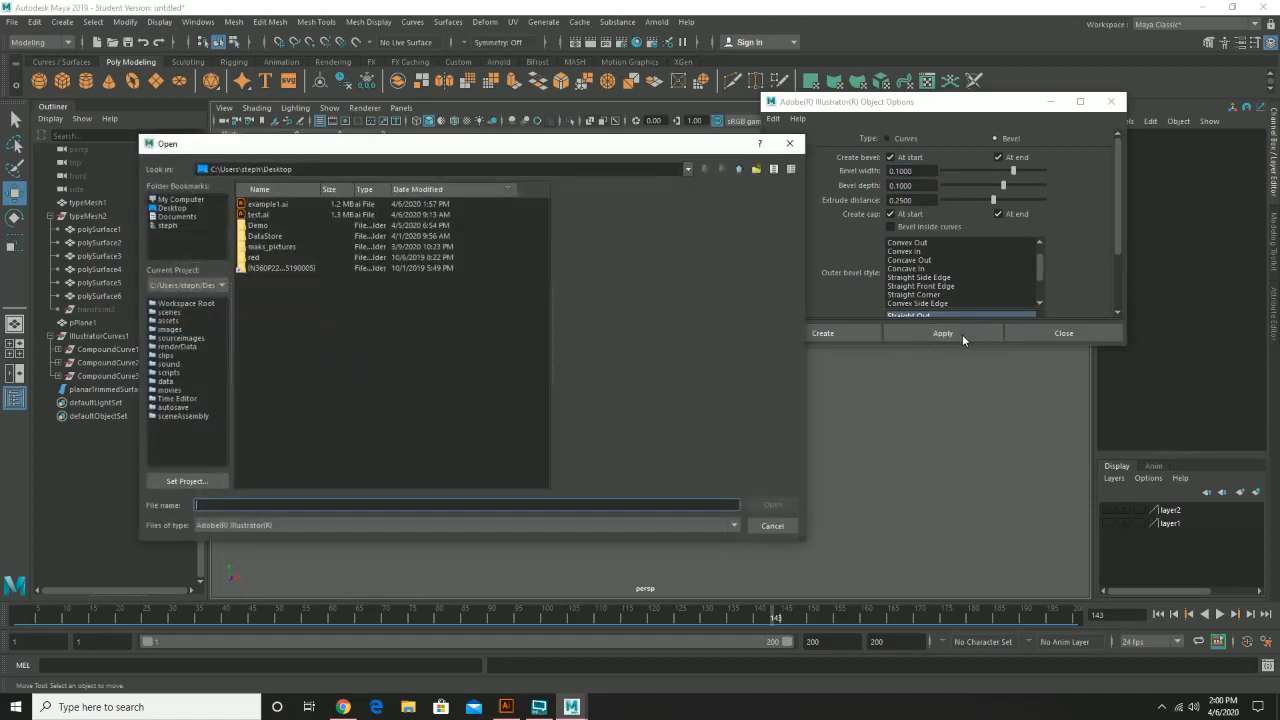
pyautogui.click(272, 214)
pyautogui.click(272, 204)
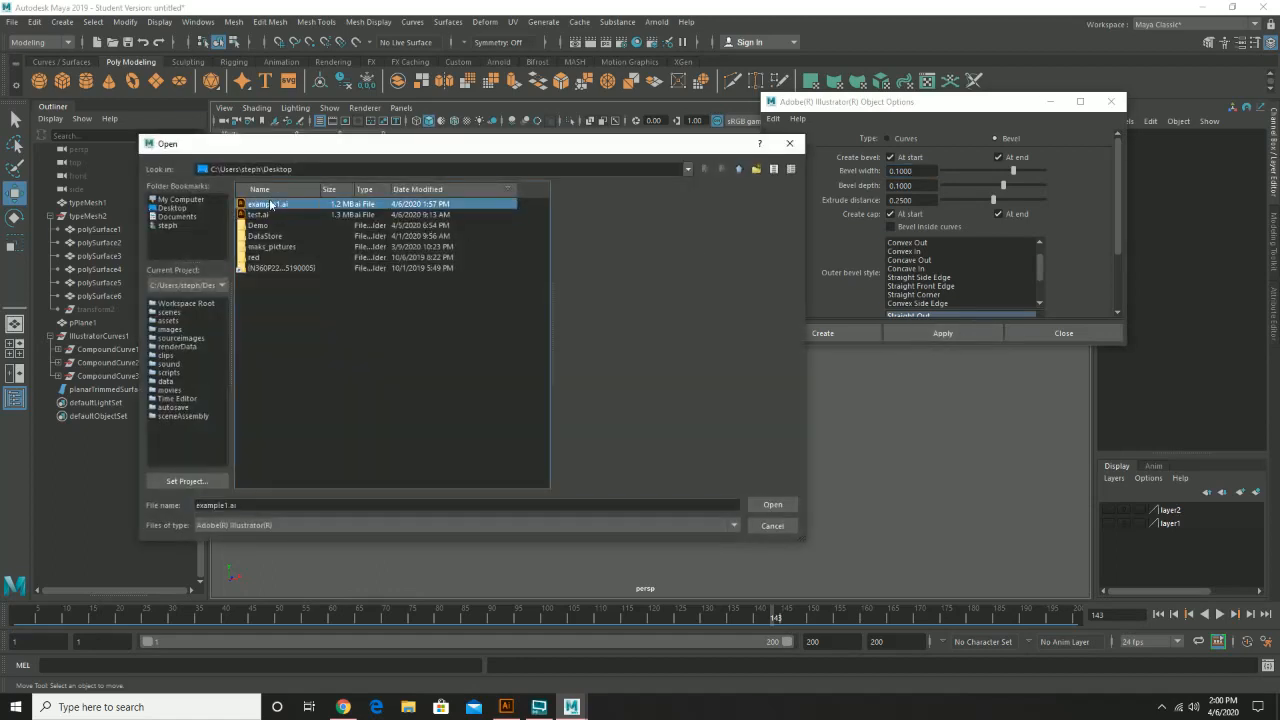
pyautogui.click(765, 503)
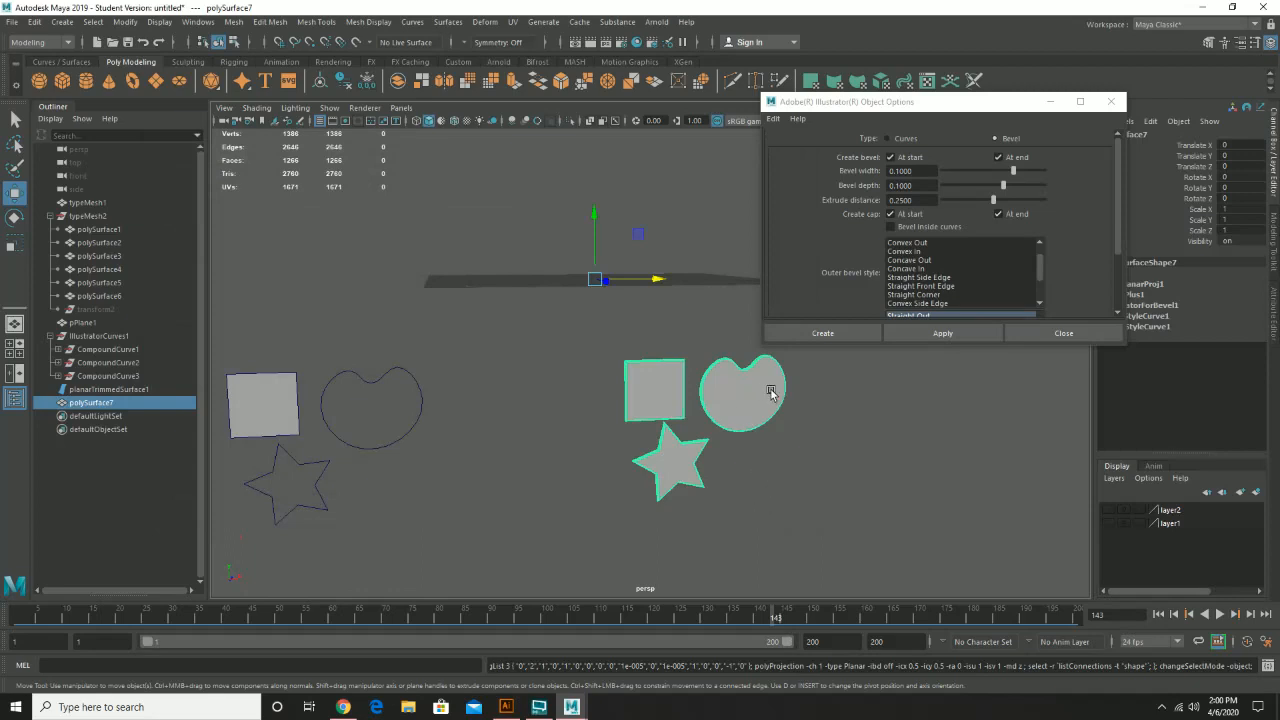
# Examine the beveled edges and thickness of the imported square, curved shape and star from close range and at an angle
pyautogui.keyDown('alt'); pyautogui.moveTo(775, 415); pyautogui.dragTo(652, 357, button='middle'); pyautogui.keyUp('alt')
pyautogui.scroll(2, 616, 370)
pyautogui.keyDown('alt'); pyautogui.moveTo(616, 371); pyautogui.dragTo(742, 474, button='right'); pyautogui.keyUp('alt')
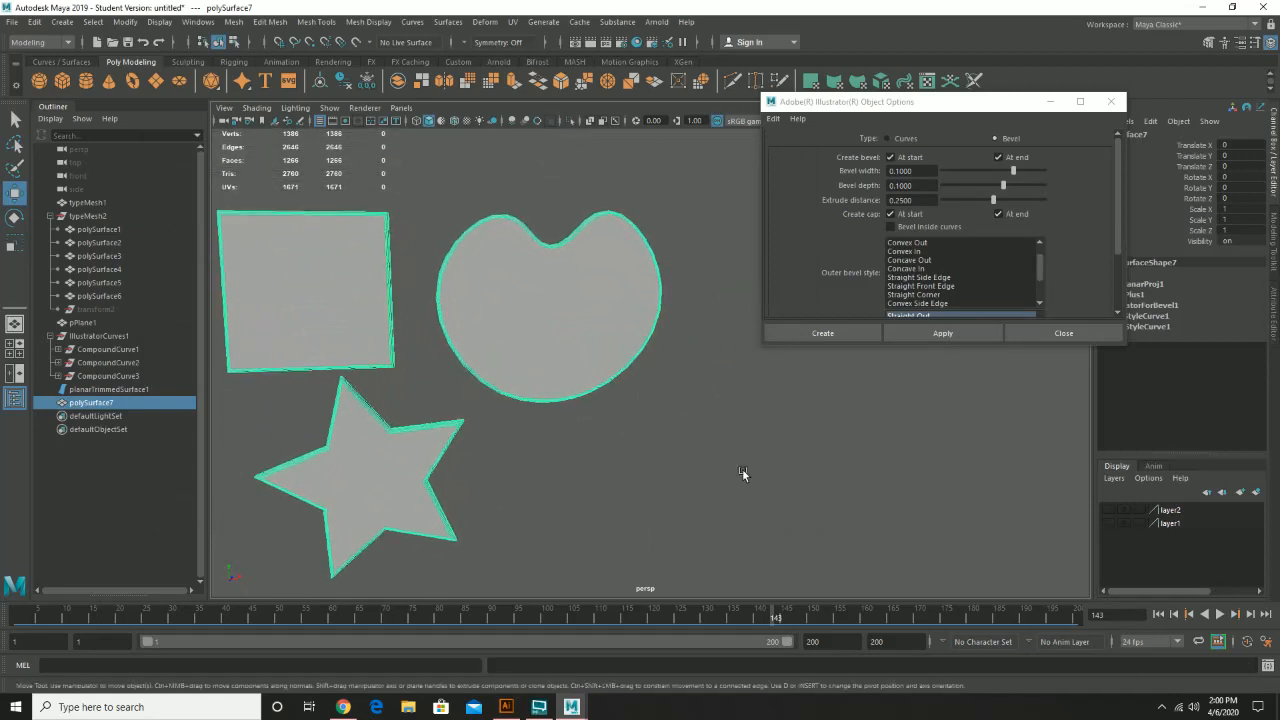
pyautogui.moveTo(556, 385)
pyautogui.keyDown('alt'); pyautogui.mouseDown()
pyautogui.moveTo(686, 371)
pyautogui.moveTo(546, 380)
pyautogui.mouseUp(); pyautogui.keyUp('alt')
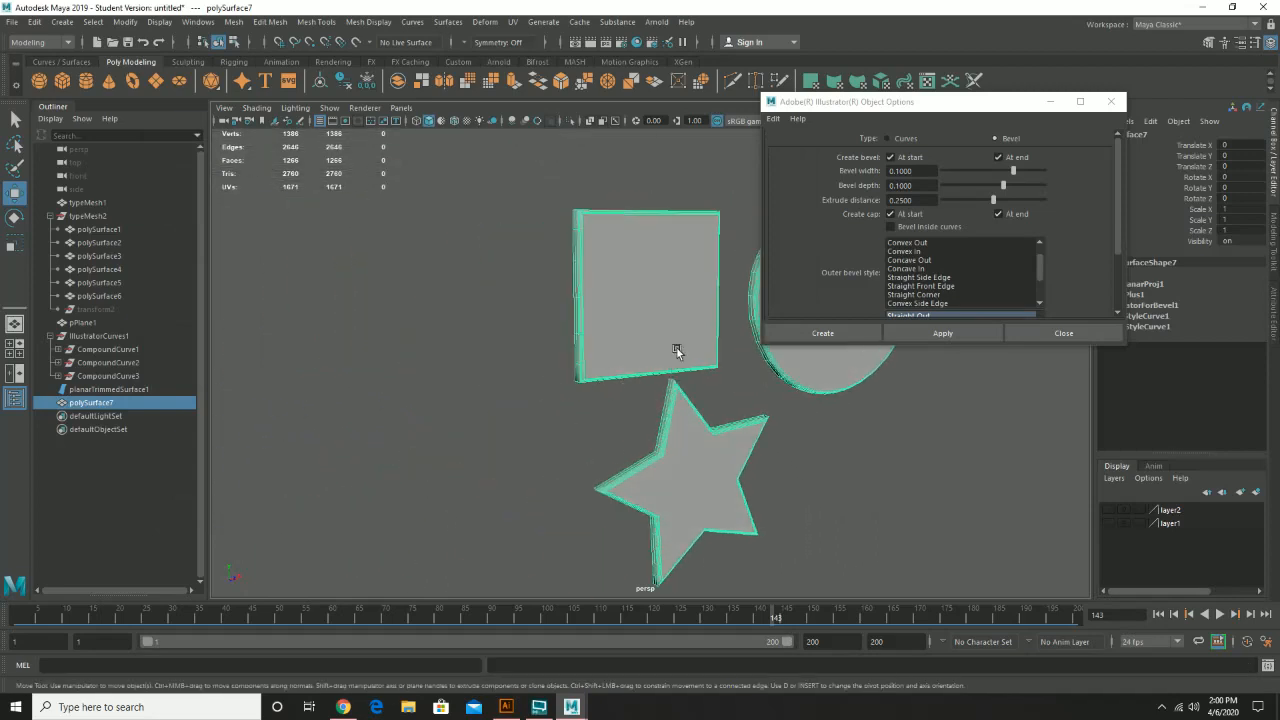
pyautogui.keyDown('alt'); pyautogui.moveTo(677, 349); pyautogui.dragTo(537, 309); pyautogui.keyUp('alt')
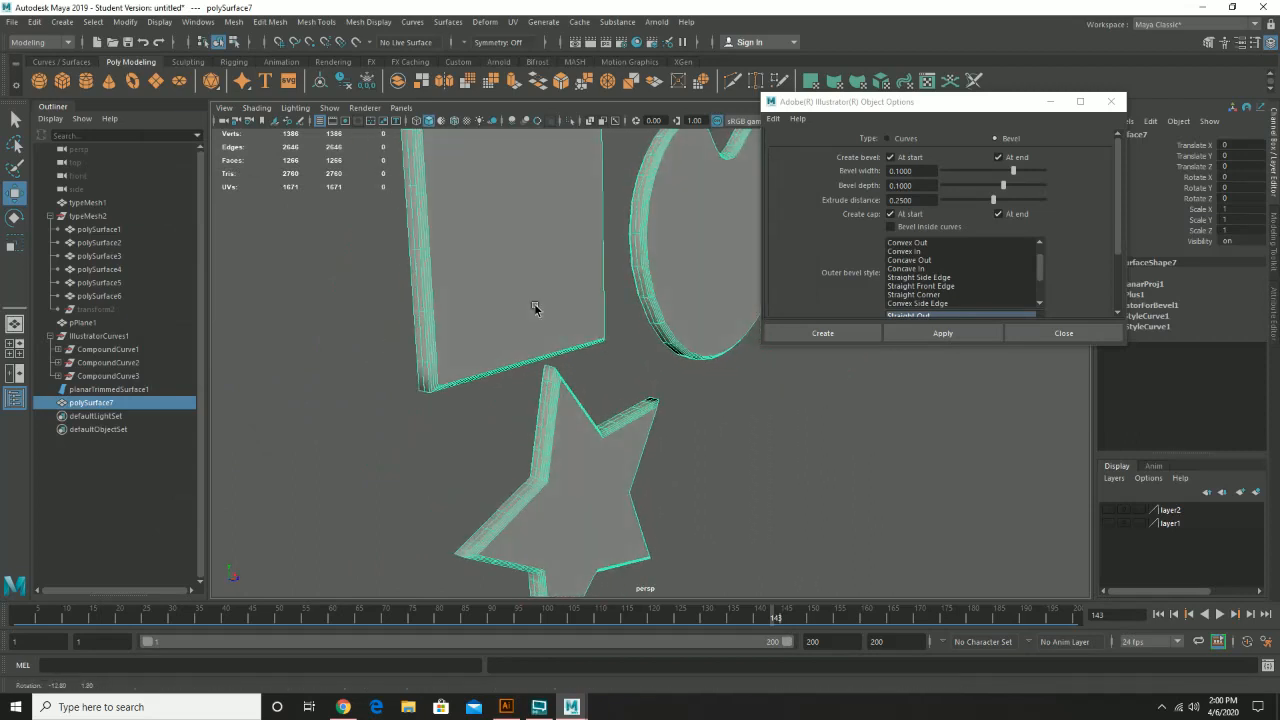
# Close the Illustrator object options and expand the bevelPlus1 input attributes of the beveled shapes
pyautogui.click(1100, 335)
pyautogui.keyDown('alt'); pyautogui.moveTo(964, 356); pyautogui.dragTo(814, 351, button='right'); pyautogui.keyUp('alt')
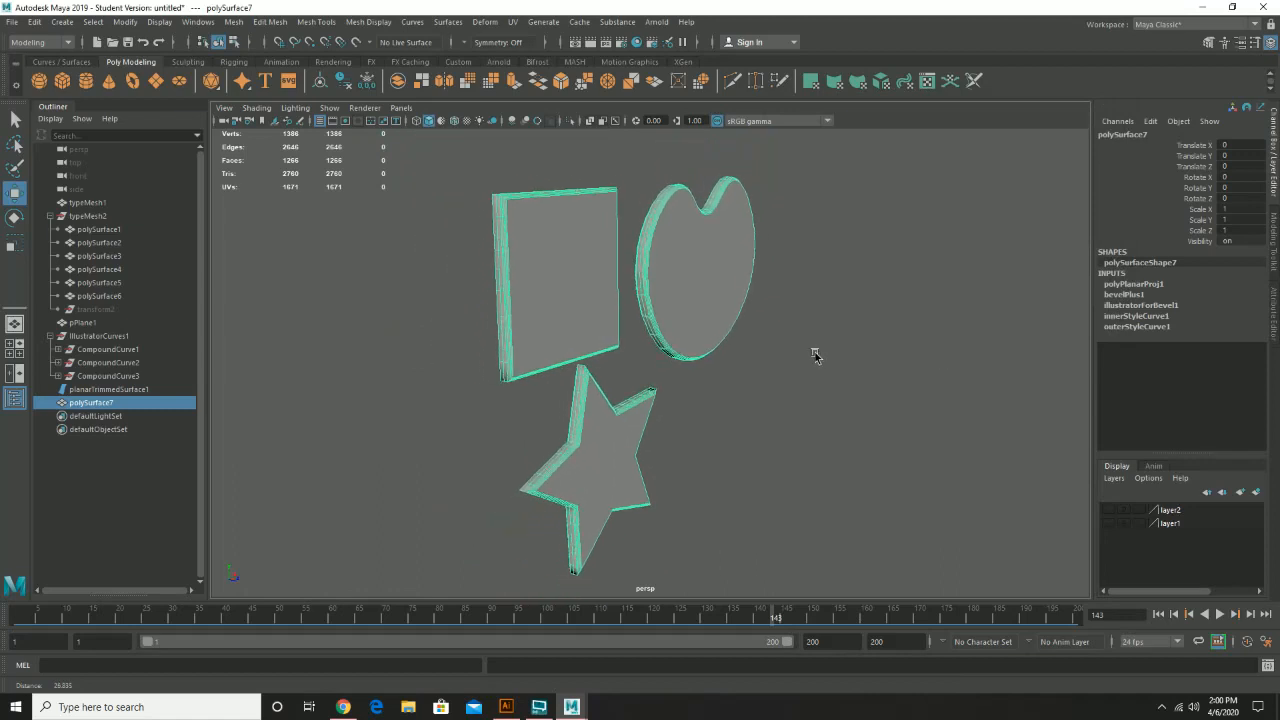
pyautogui.click(826, 313)
pyautogui.click(693, 270)
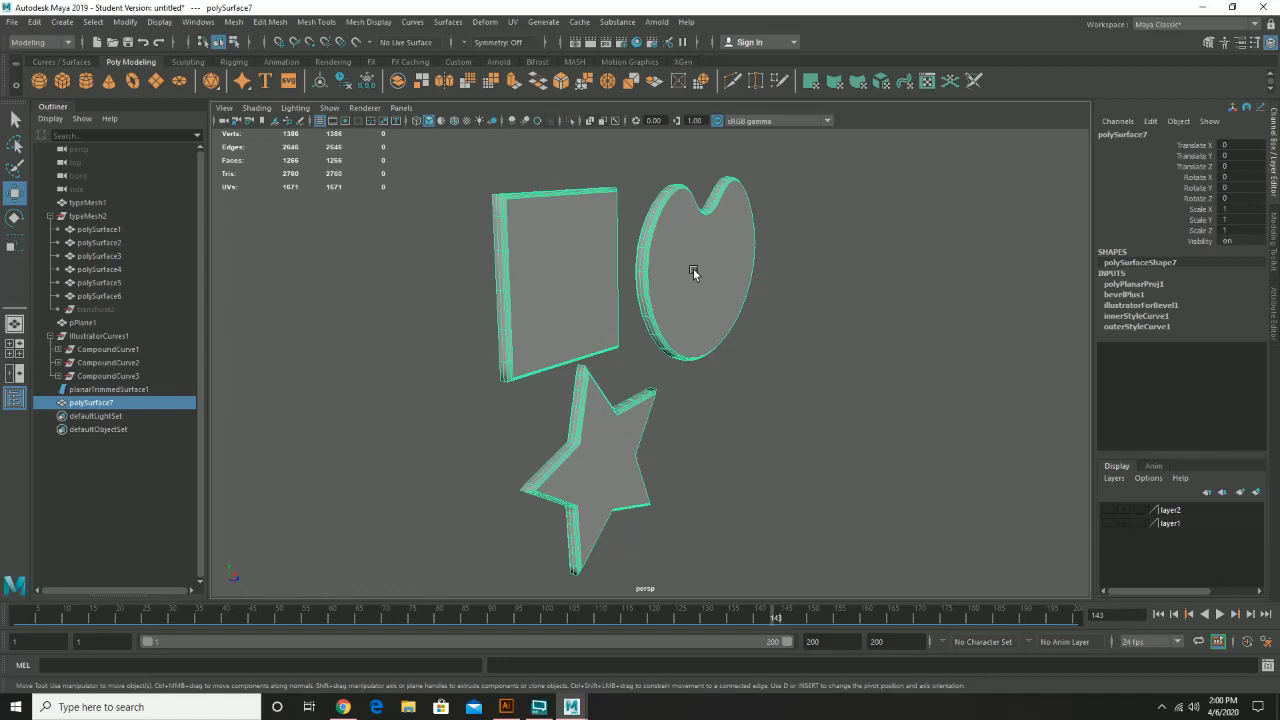
pyautogui.click(1153, 286)
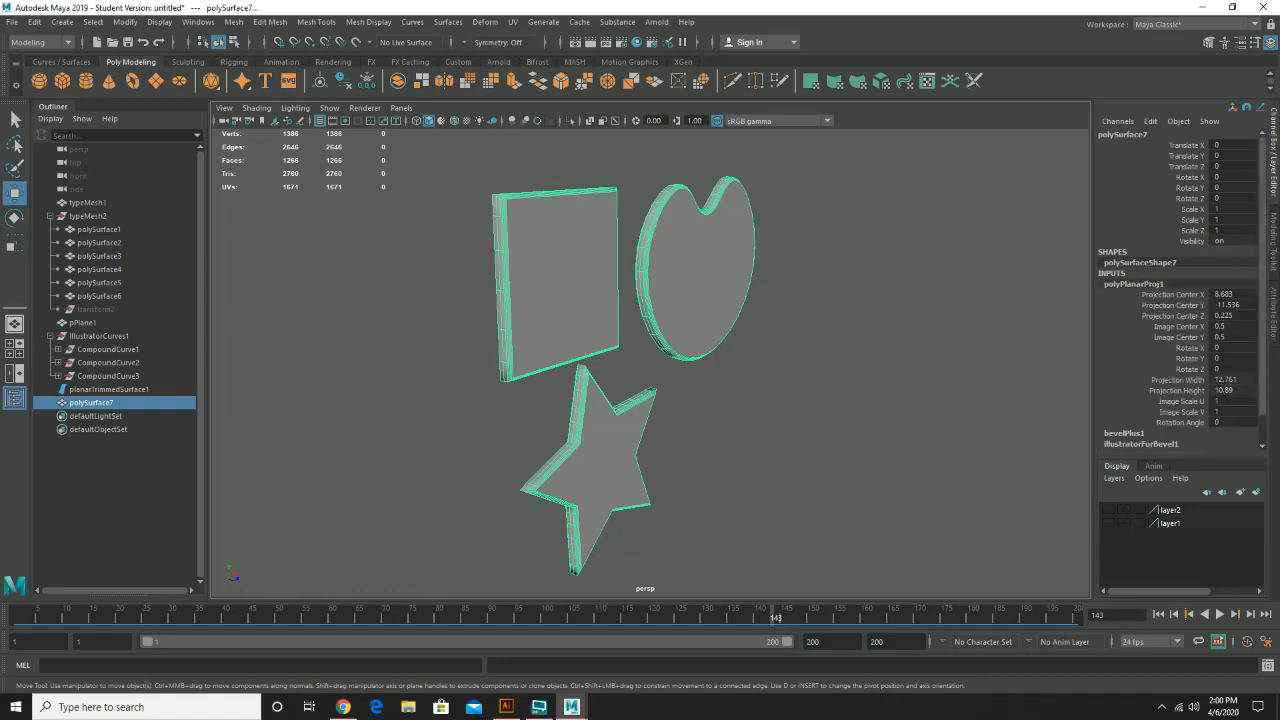
pyautogui.click(1138, 435)
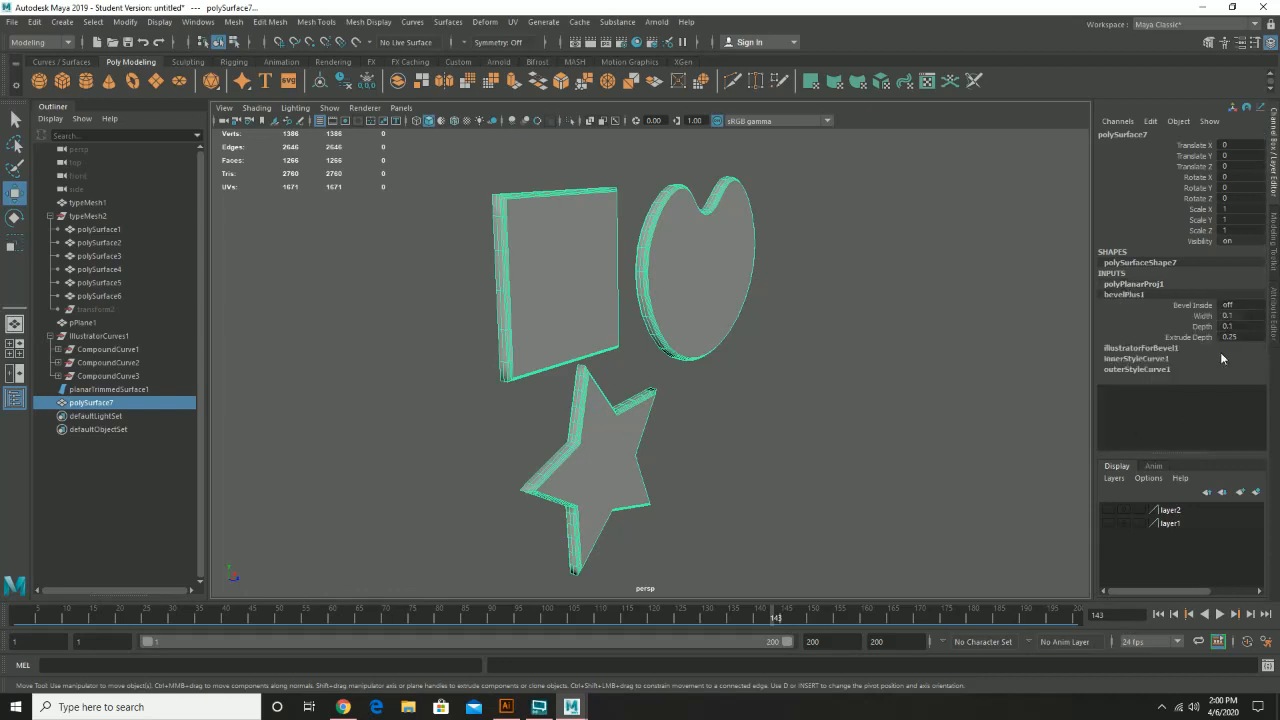
# Try a bevel width of -1 on the beveled shapes, then undo it
pyautogui.click(1203, 317)
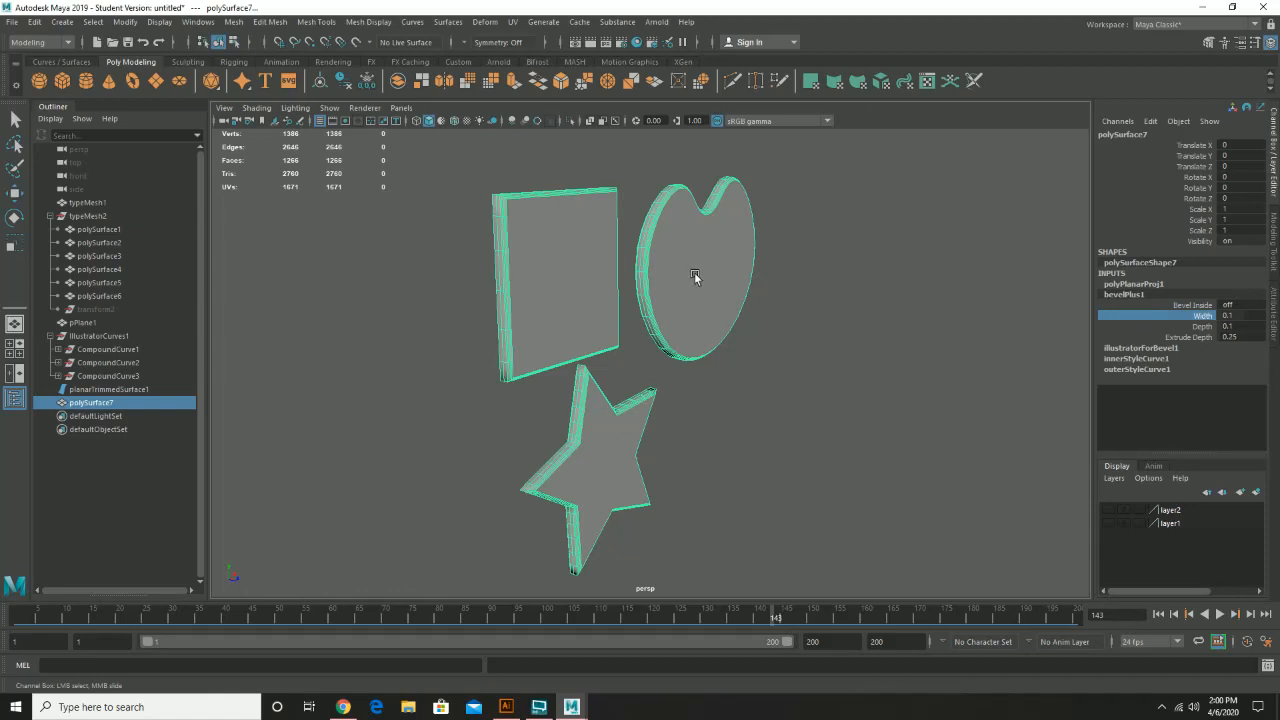
pyautogui.keyDown('alt'); pyautogui.moveTo(694, 275); pyautogui.dragTo(830, 291); pyautogui.keyUp('alt')
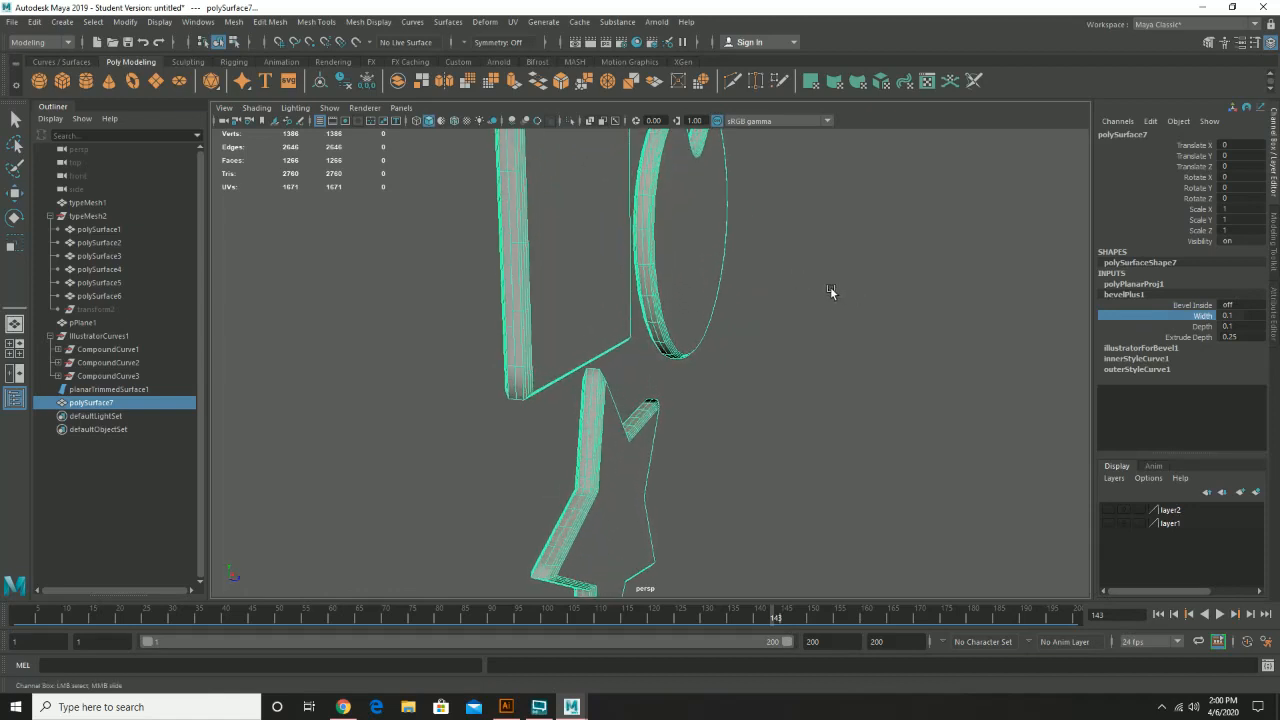
pyautogui.moveTo(830, 291); pyautogui.dragTo(817, 288, button='middle')
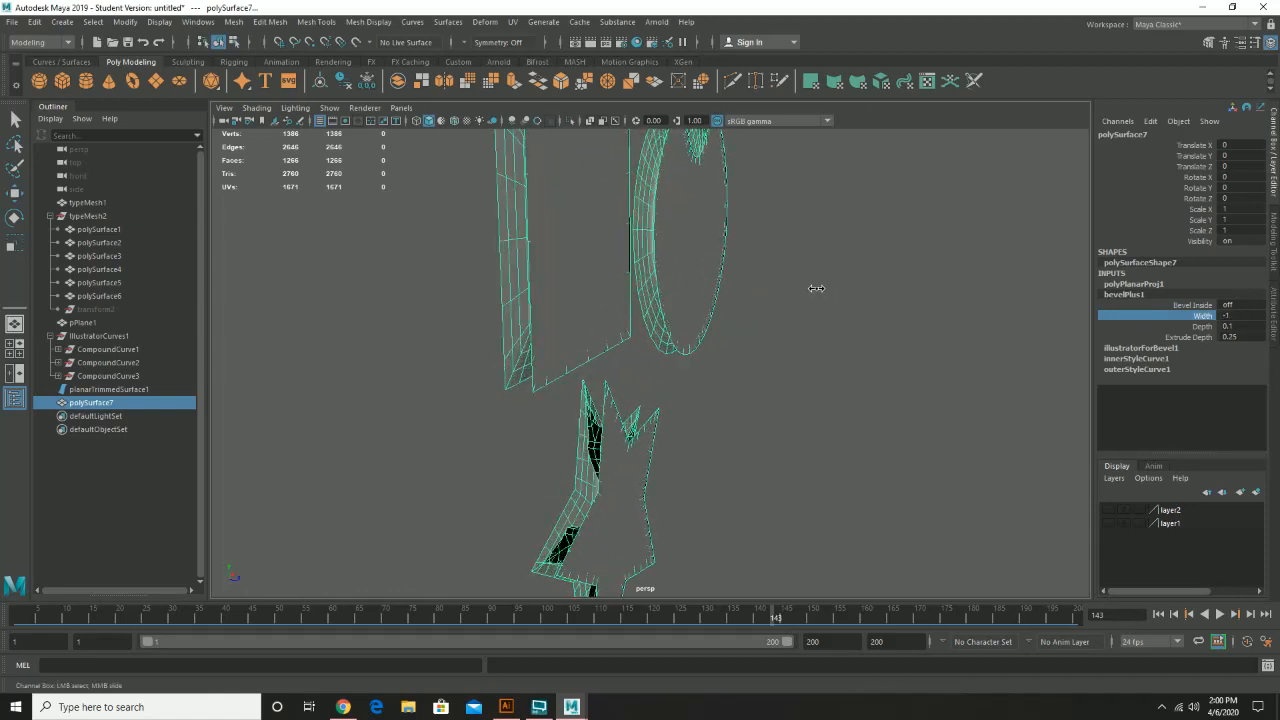
pyautogui.keyDown('alt'); pyautogui.moveTo(851, 309); pyautogui.dragTo(672, 334); pyautogui.keyUp('alt')
pyautogui.hotkey('ctrl', 'z')
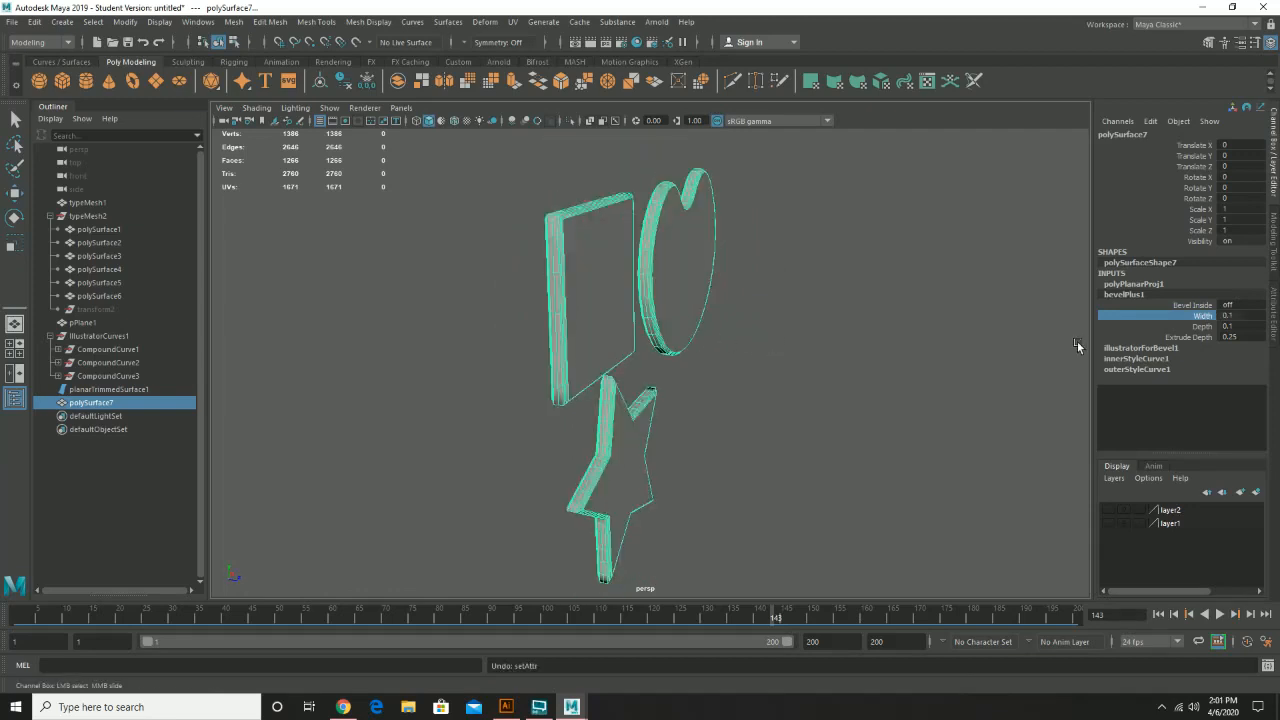
# Try a bevel depth of 1 on the beveled shapes, then undo it
pyautogui.doubleClick(1252, 317)
pyautogui.click(1214, 327)
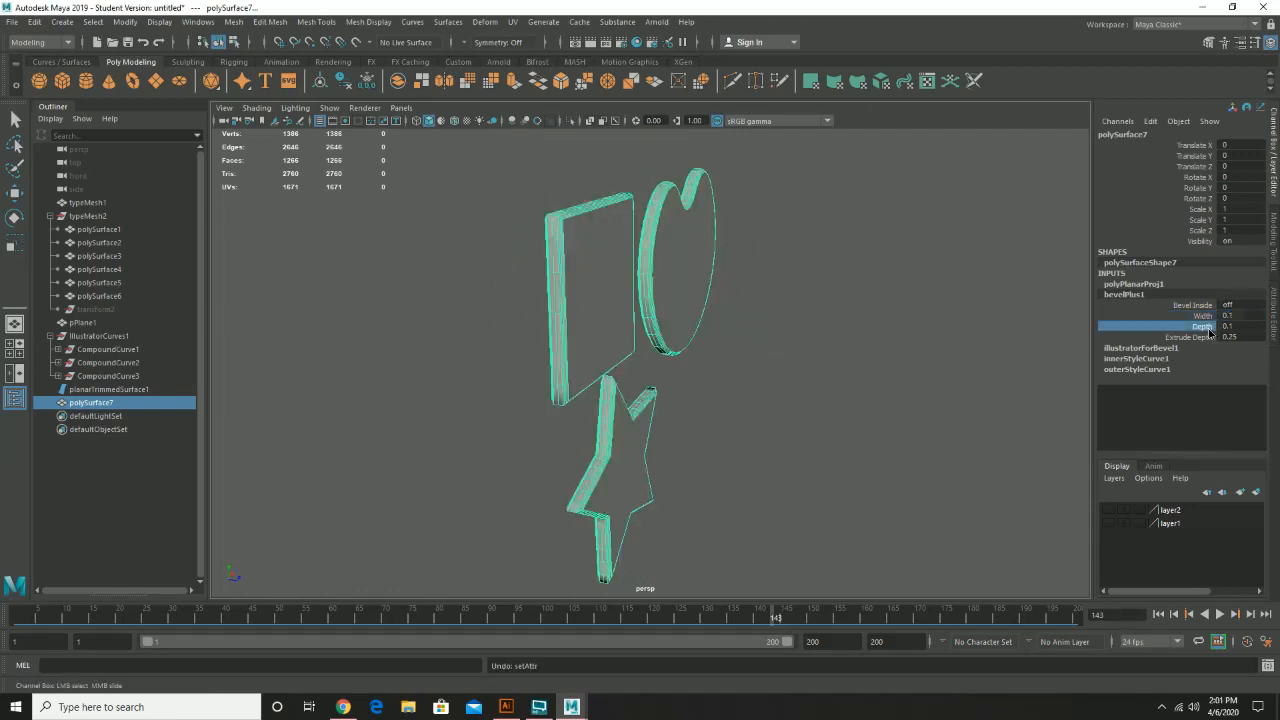
pyautogui.keyDown('alt'); pyautogui.moveTo(703, 349); pyautogui.dragTo(444, 262); pyautogui.keyUp('alt')
pyautogui.moveTo(444, 262); pyautogui.dragTo(855, 325, button='middle')
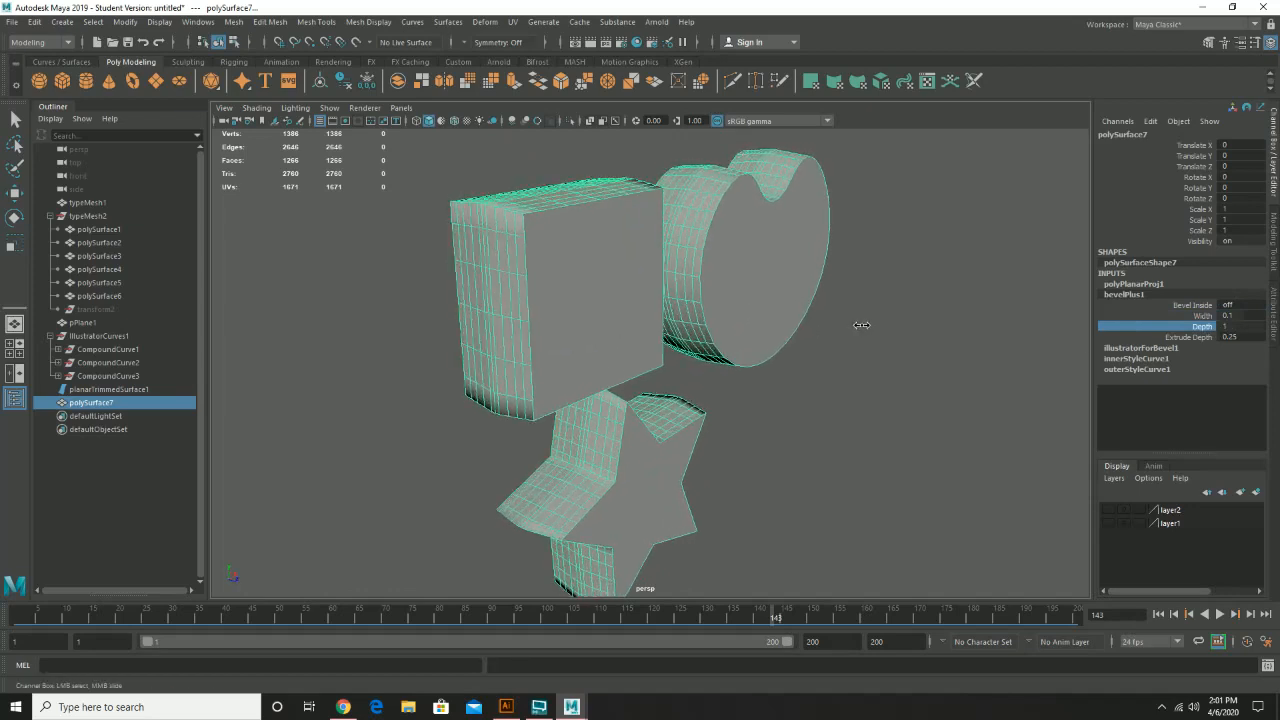
pyautogui.moveTo(858, 326)
pyautogui.mouseDown(button='middle')
pyautogui.moveTo(842, 326)
pyautogui.moveTo(869, 332)
pyautogui.mouseUp(button='middle')
pyautogui.hotkey('ctrl', 'z')
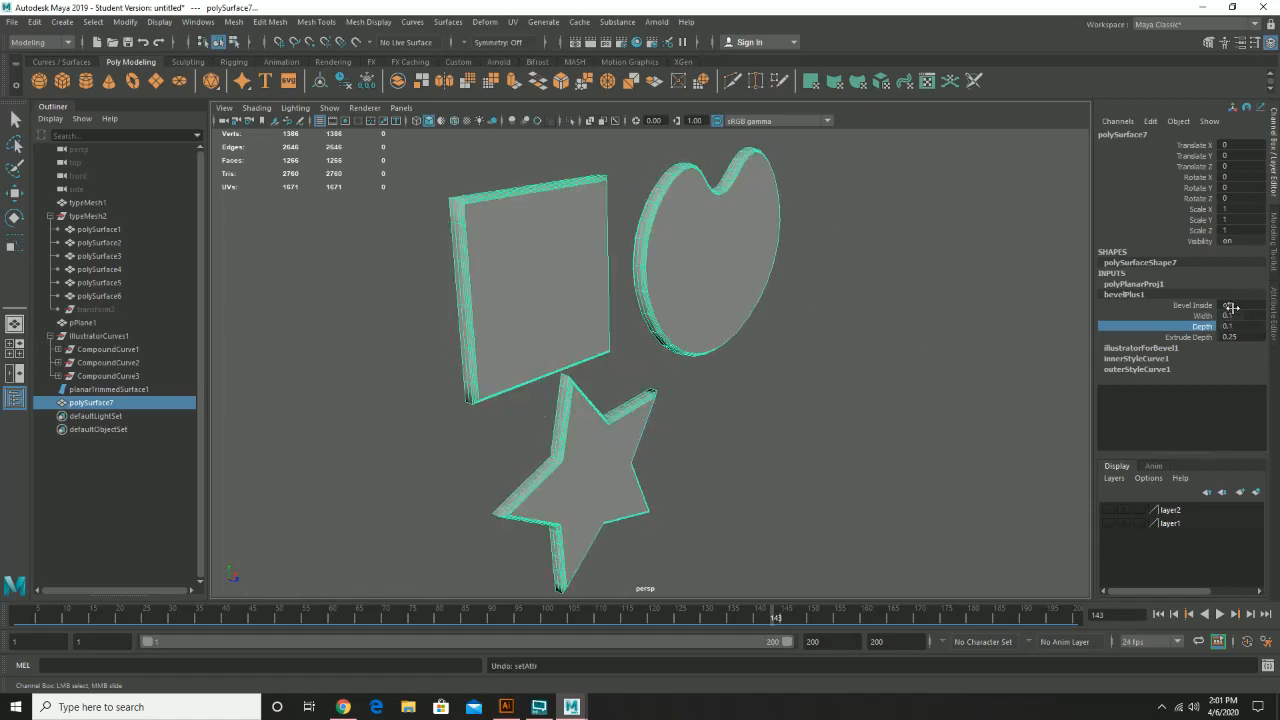
# Set both the bevel width and the bevel depth of the imported shapes to 0
pyautogui.doubleClick(1232, 315)
pyautogui.write('0')
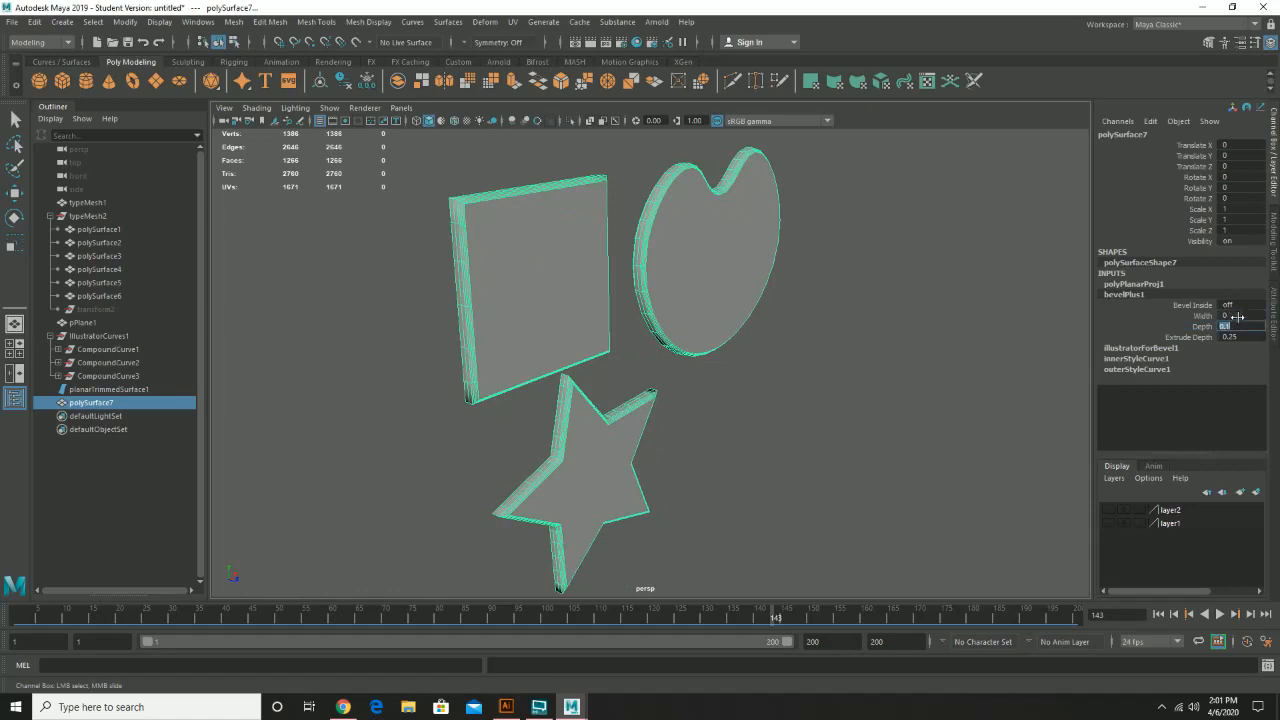
pyautogui.press('Tab')
pyautogui.write('0')
pyautogui.press('Return')
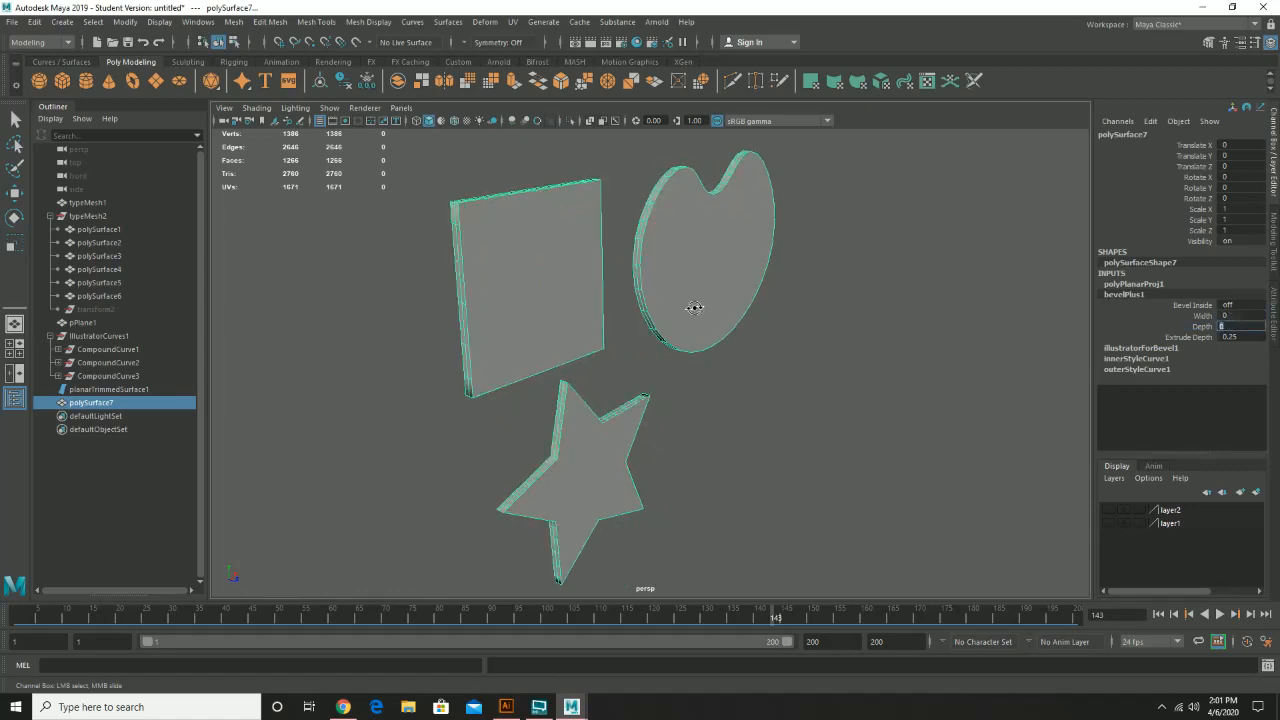
# Increase the extrude depth of the imported shapes to 2.3
pyautogui.keyDown('alt'); pyautogui.moveTo(691, 309); pyautogui.dragTo(783, 318); pyautogui.keyUp('alt')
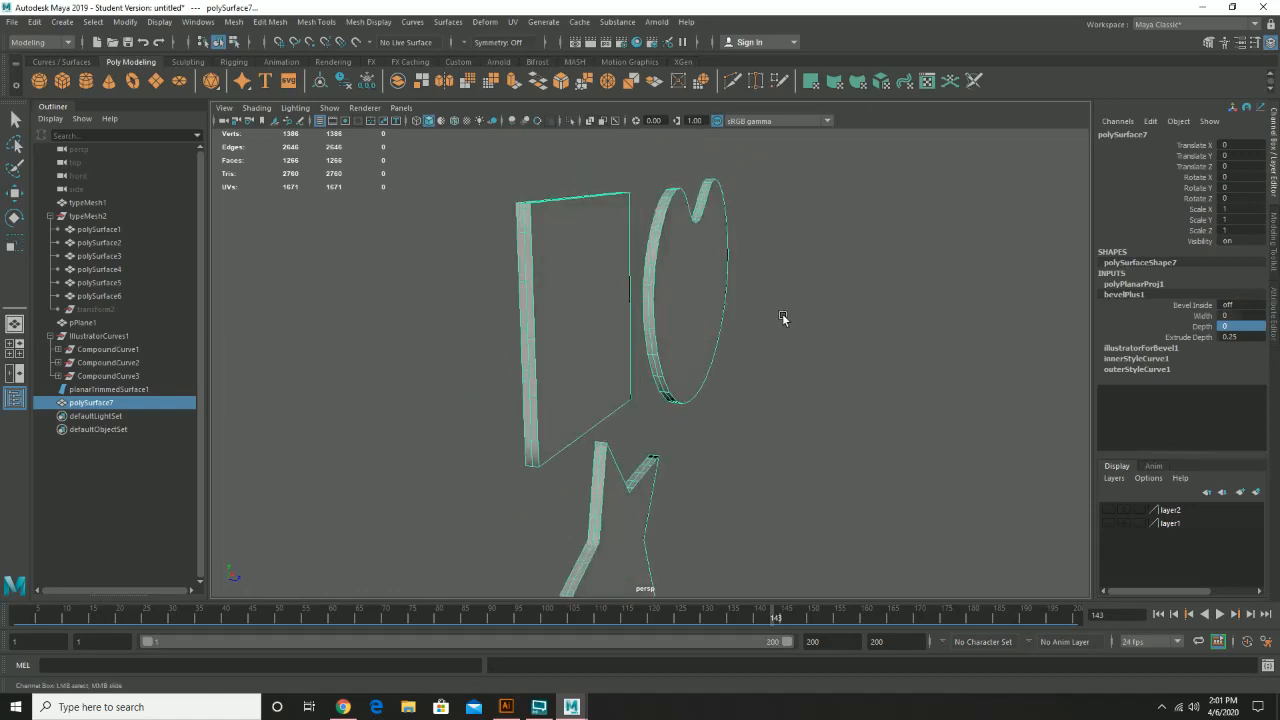
pyautogui.click(1183, 338)
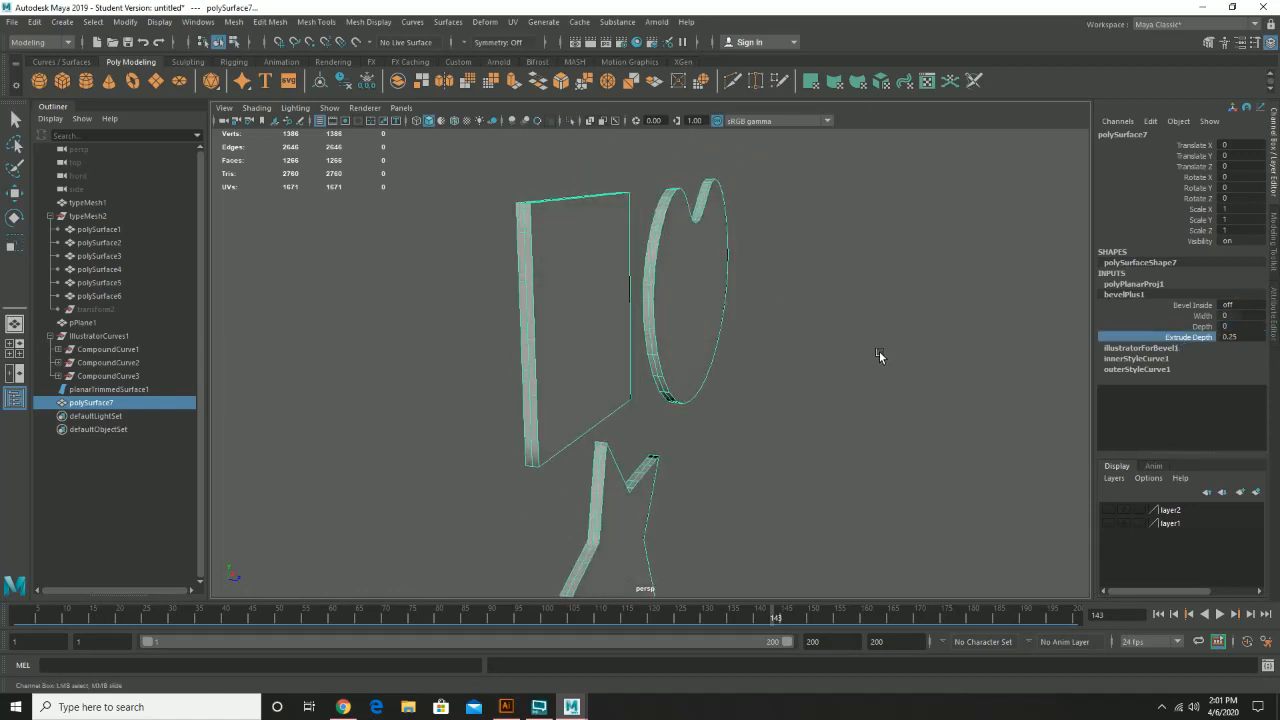
pyautogui.moveTo(874, 354); pyautogui.dragTo(900, 366, button='middle')
pyautogui.moveTo(786, 363)
pyautogui.mouseDown(button='middle')
pyautogui.moveTo(717, 373)
pyautogui.moveTo(791, 371)
pyautogui.mouseUp(button='middle')
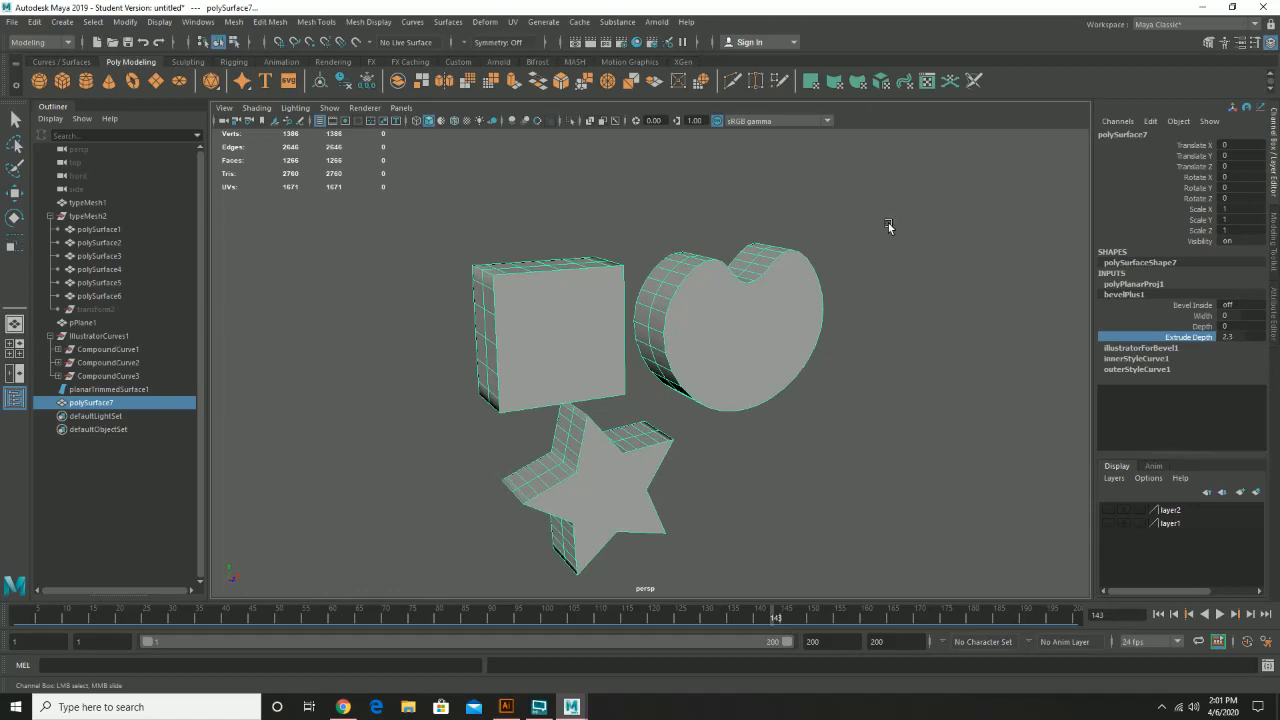
# Collapse the typeMesh2 and IllustratorCurves1 groups in the Outliner and check which geometry pPlane1, IllustratorCurves1 and planarTrimmedSurface1 refer to
pyautogui.keyDown('alt'); pyautogui.moveTo(943, 407); pyautogui.dragTo(585, 354, button='right'); pyautogui.keyUp('alt')
pyautogui.keyDown('alt'); pyautogui.moveTo(585, 354); pyautogui.dragTo(582, 350); pyautogui.keyUp('alt')
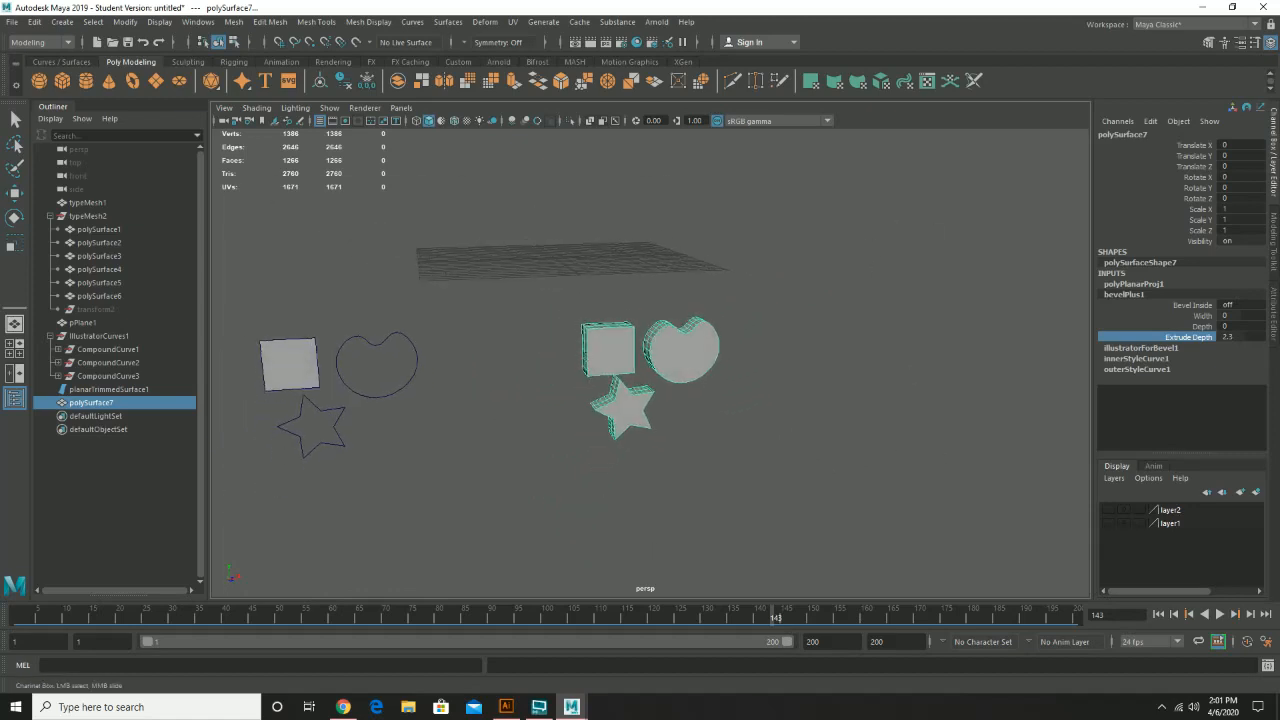
pyautogui.click(84, 323)
pyautogui.press('w')
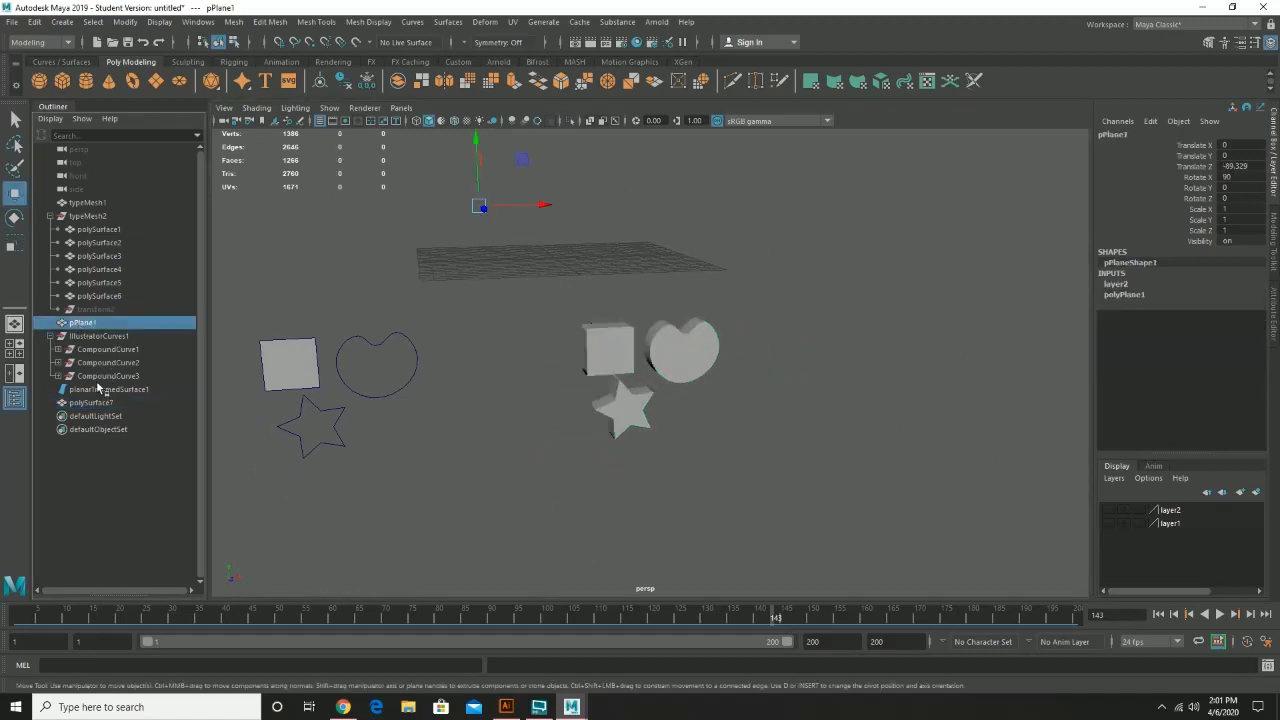
pyautogui.click(50, 216)
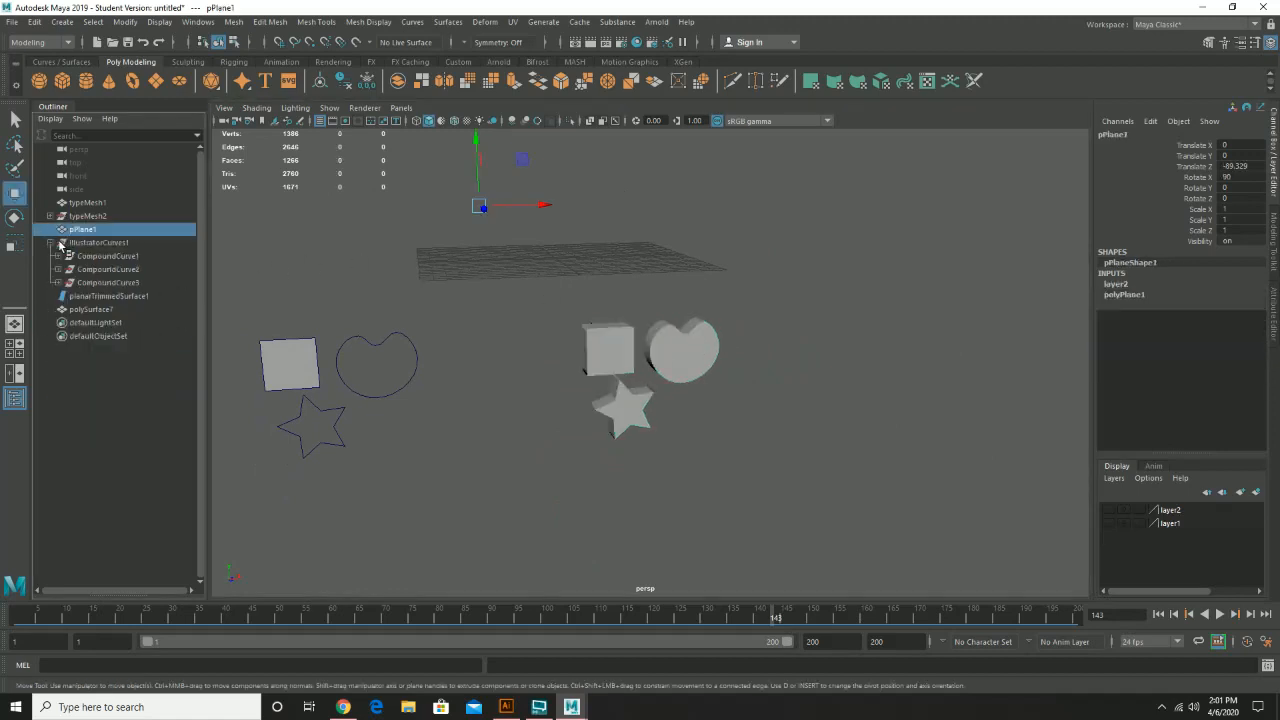
pyautogui.click(50, 243)
pyautogui.click(101, 244)
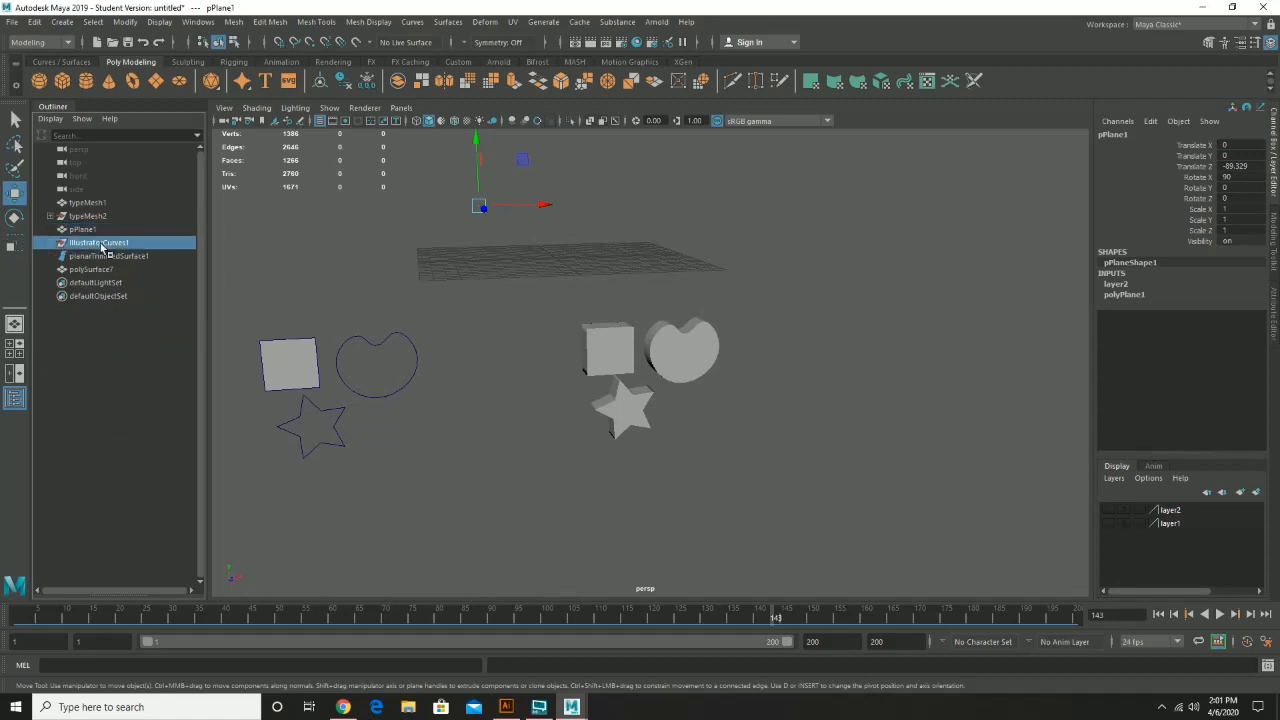
pyautogui.click(83, 231)
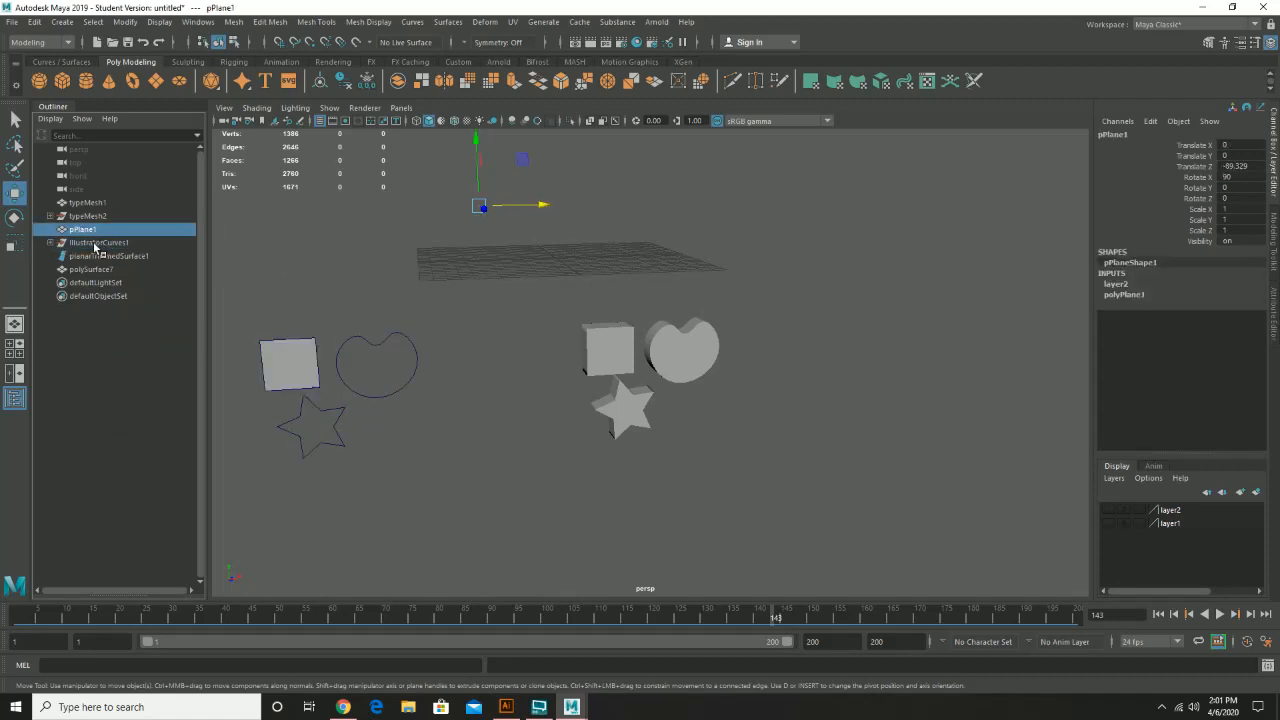
pyautogui.keyDown('ctrl'); pyautogui.click(97, 243); pyautogui.keyUp('ctrl')
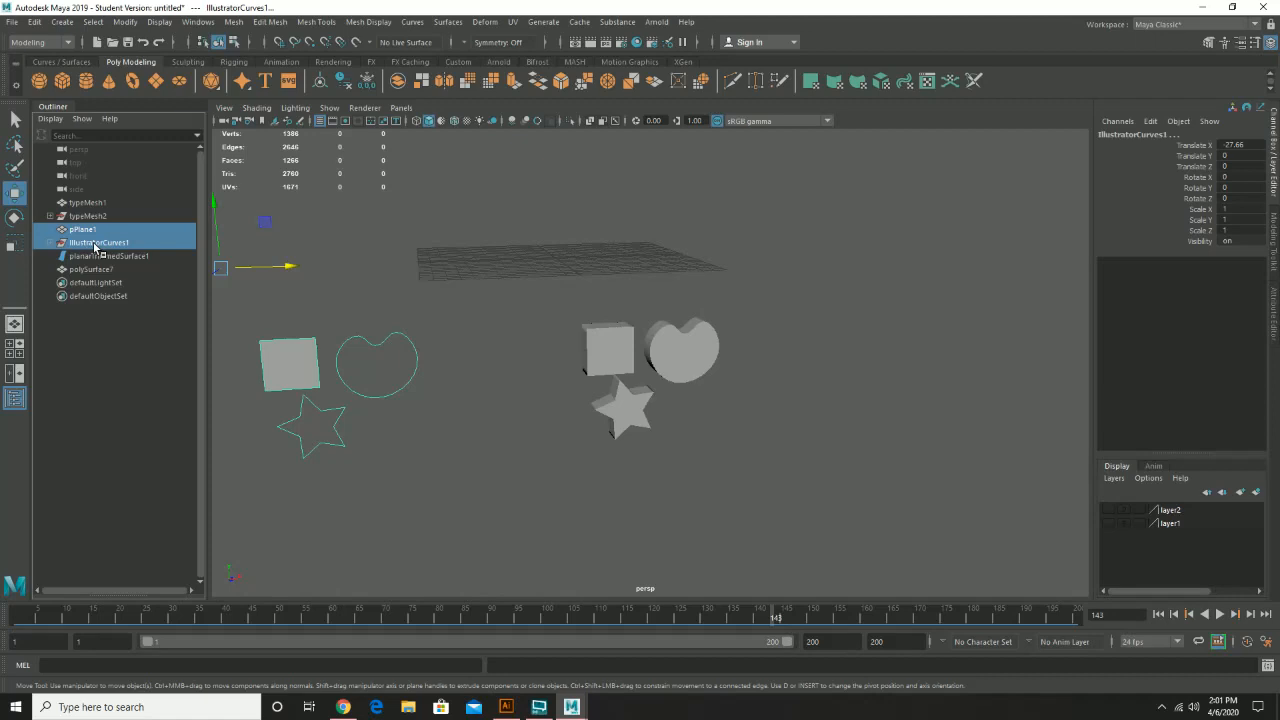
pyautogui.click(105, 258)
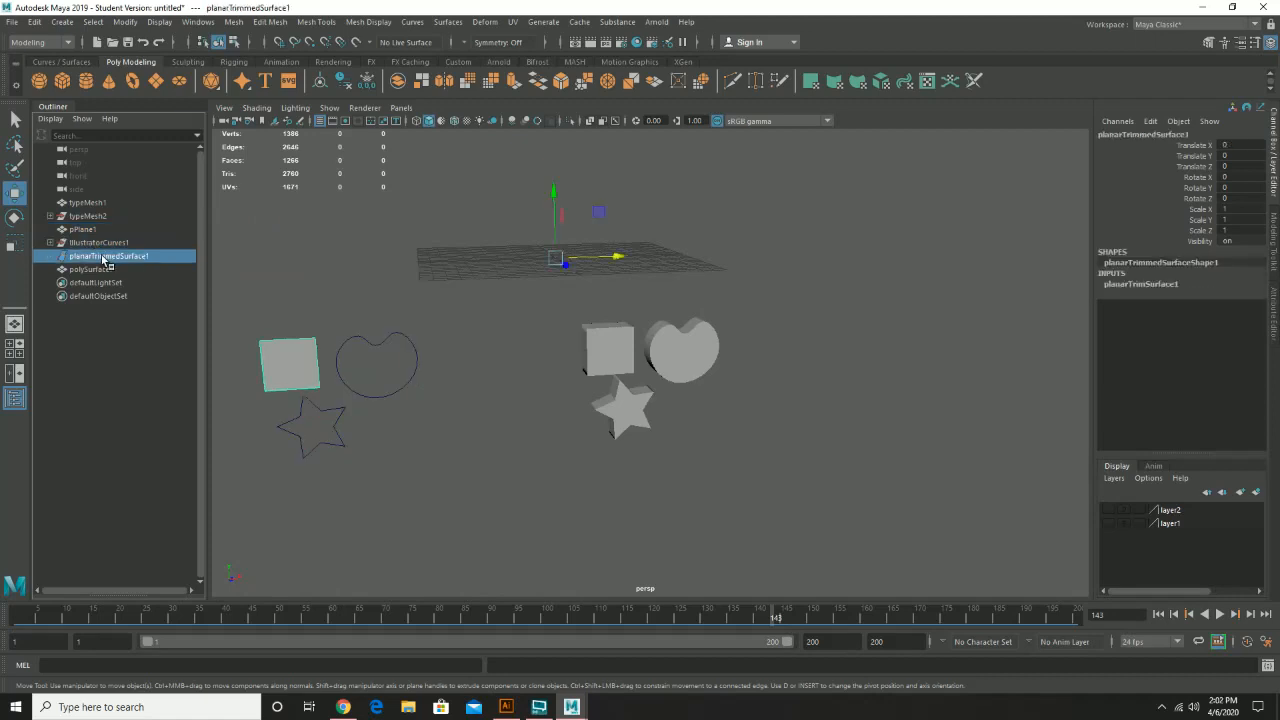
# Assign the imported curves, the planar surface and the extruded shapes to a new display layer and hide that layer
pyautogui.click(357, 315)
pyautogui.moveTo(243, 194); pyautogui.dragTo(905, 575)
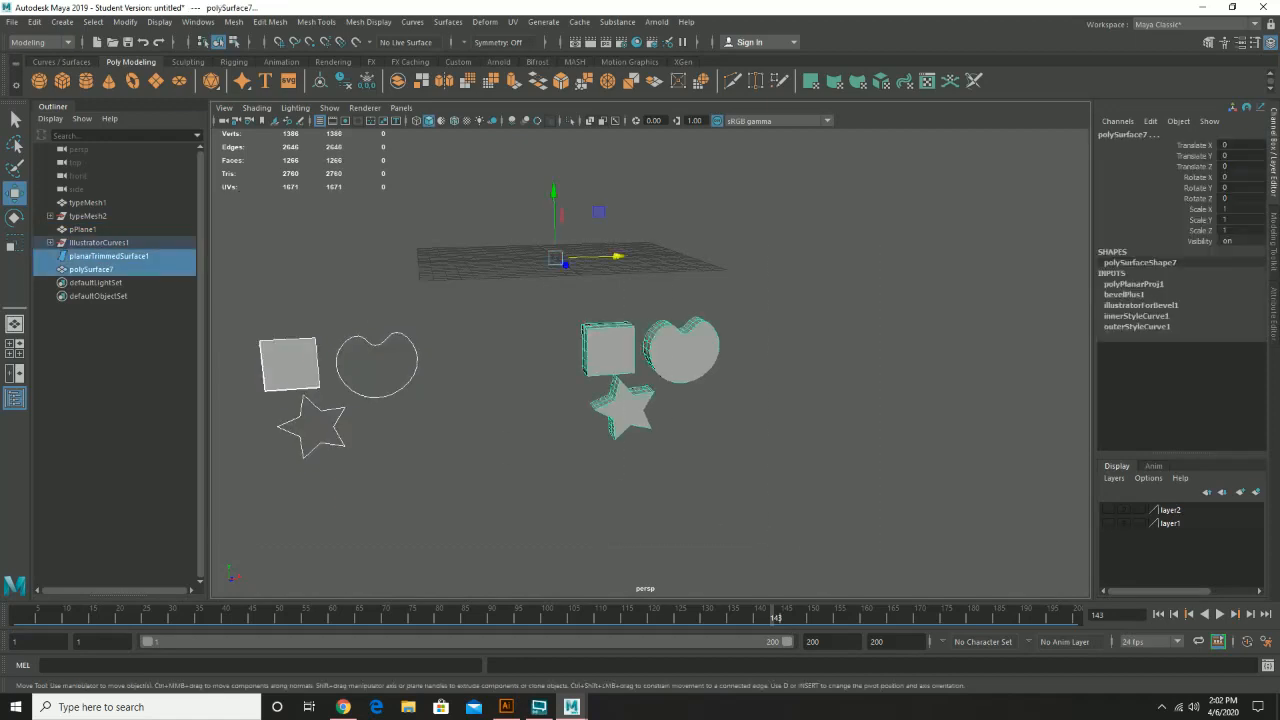
pyautogui.click(1256, 493)
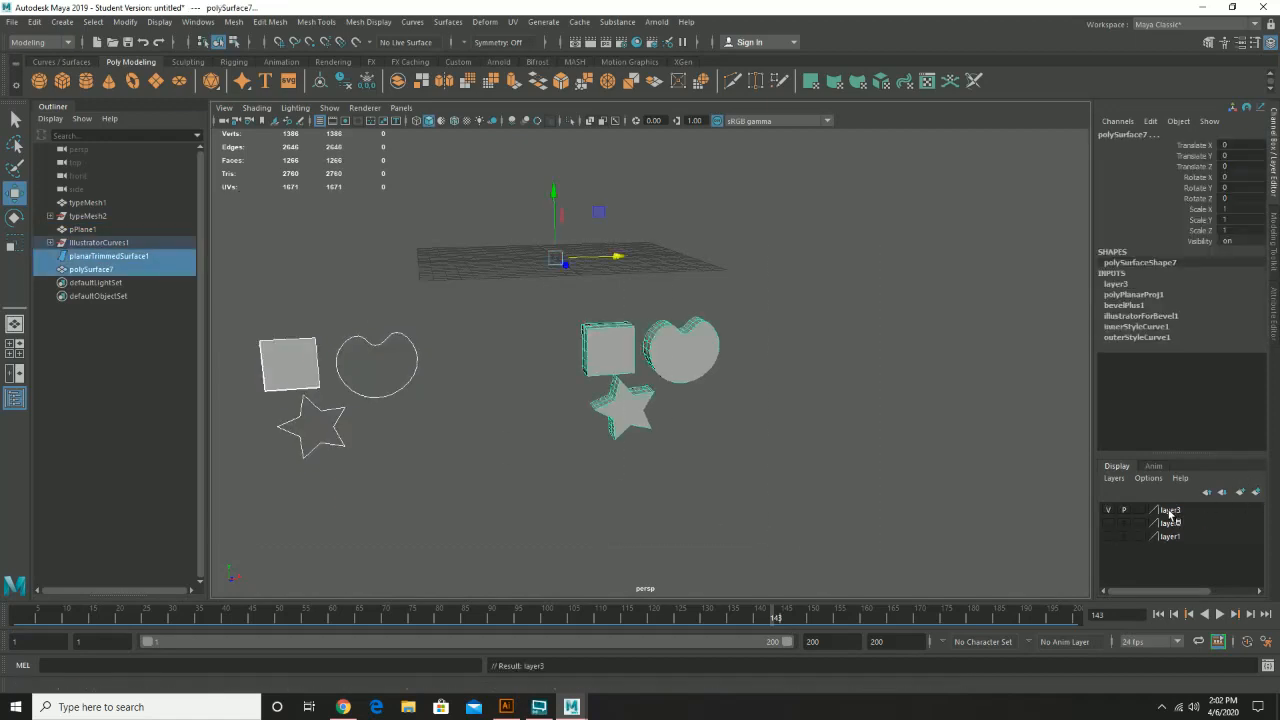
pyautogui.click(1108, 510)
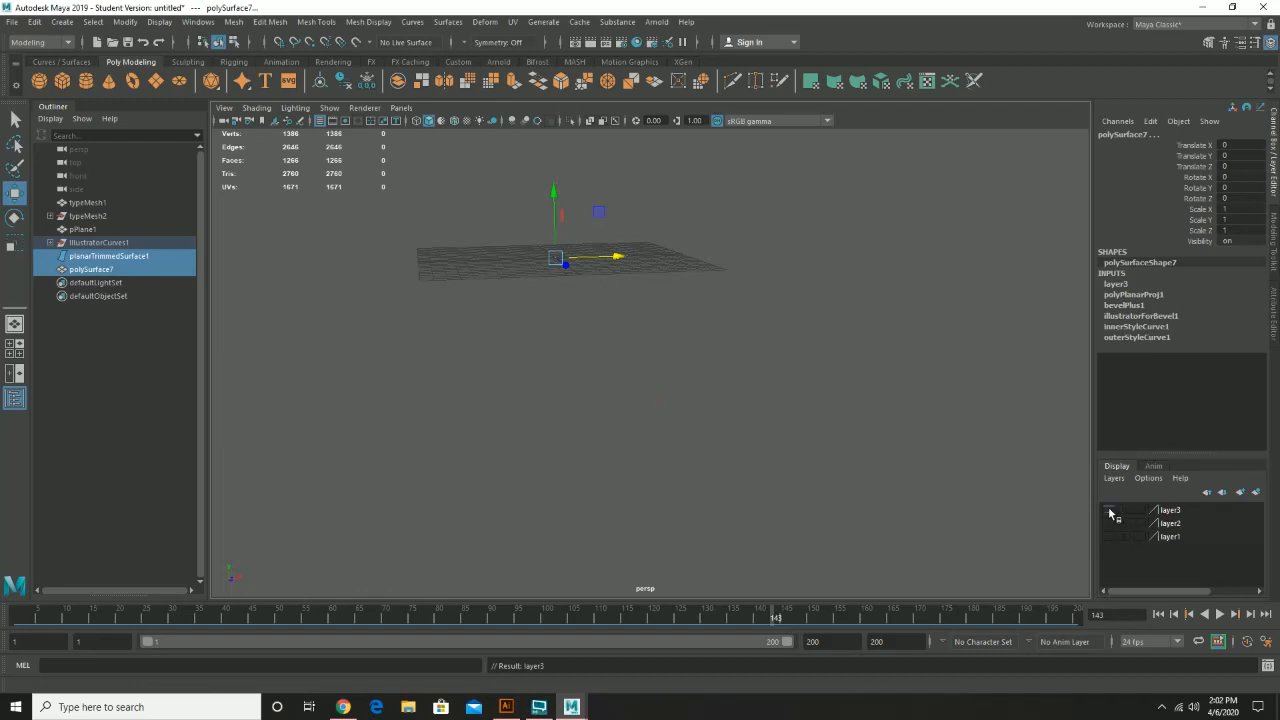
pyautogui.click(664, 435)
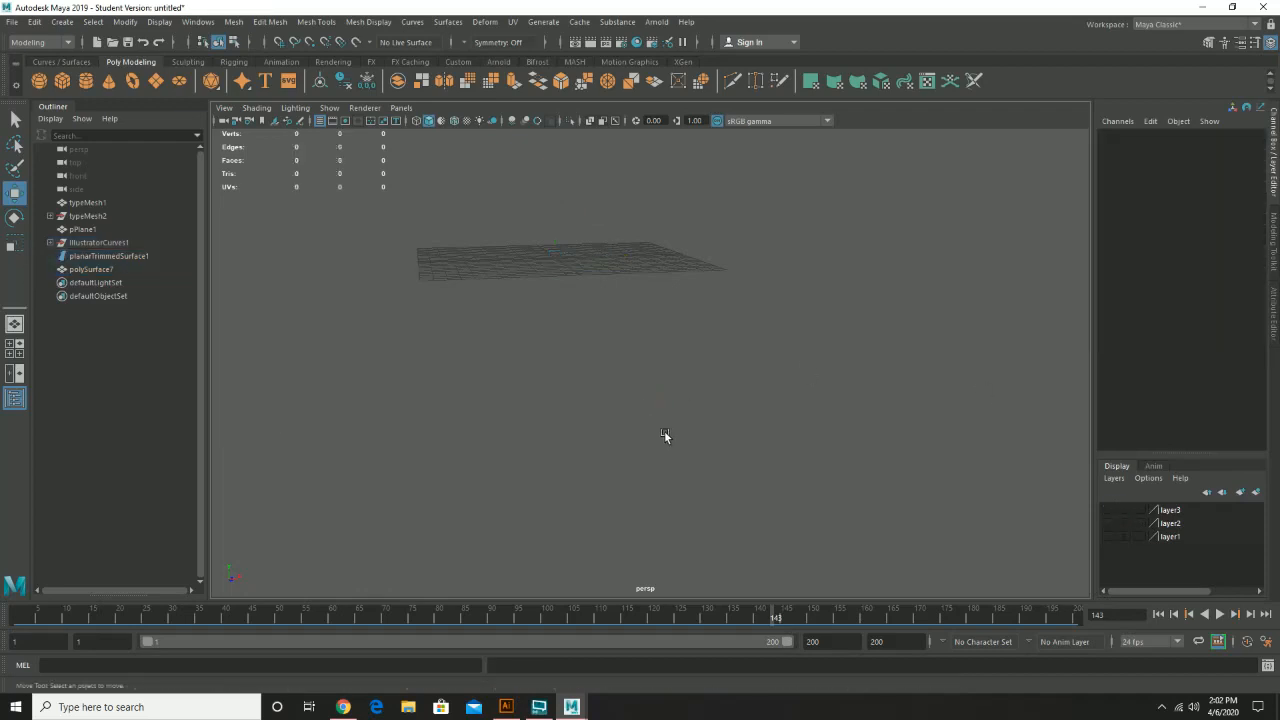
# Switch to Illustrator and delete the square, the curved shape and the star from the artboard
pyautogui.click(506, 706)
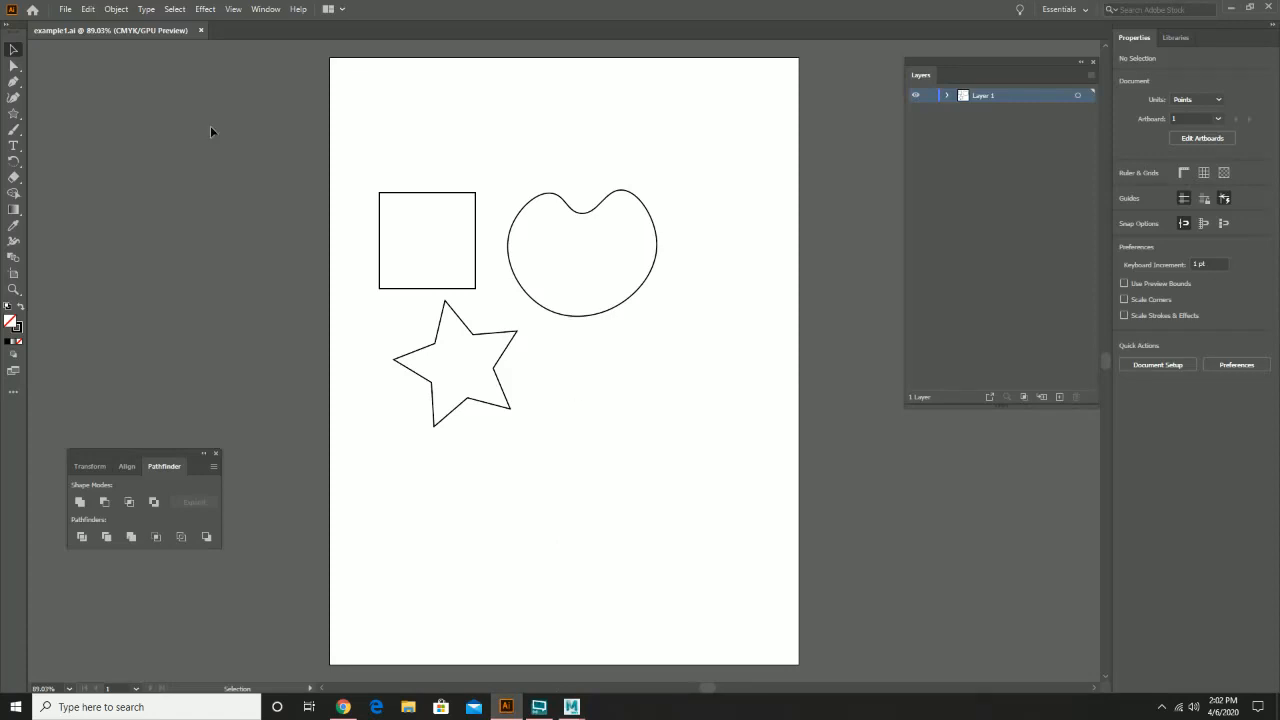
pyautogui.click(14, 50)
pyautogui.moveTo(297, 162); pyautogui.dragTo(712, 455)
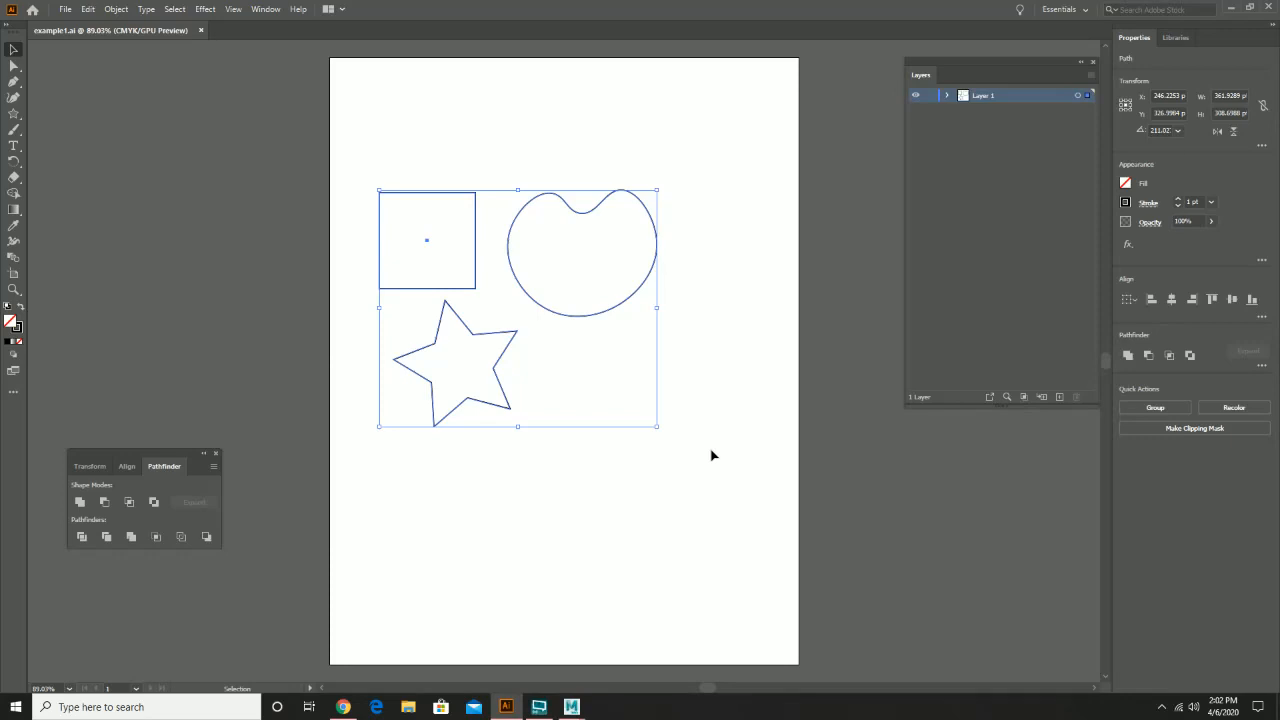
pyautogui.click(411, 217)
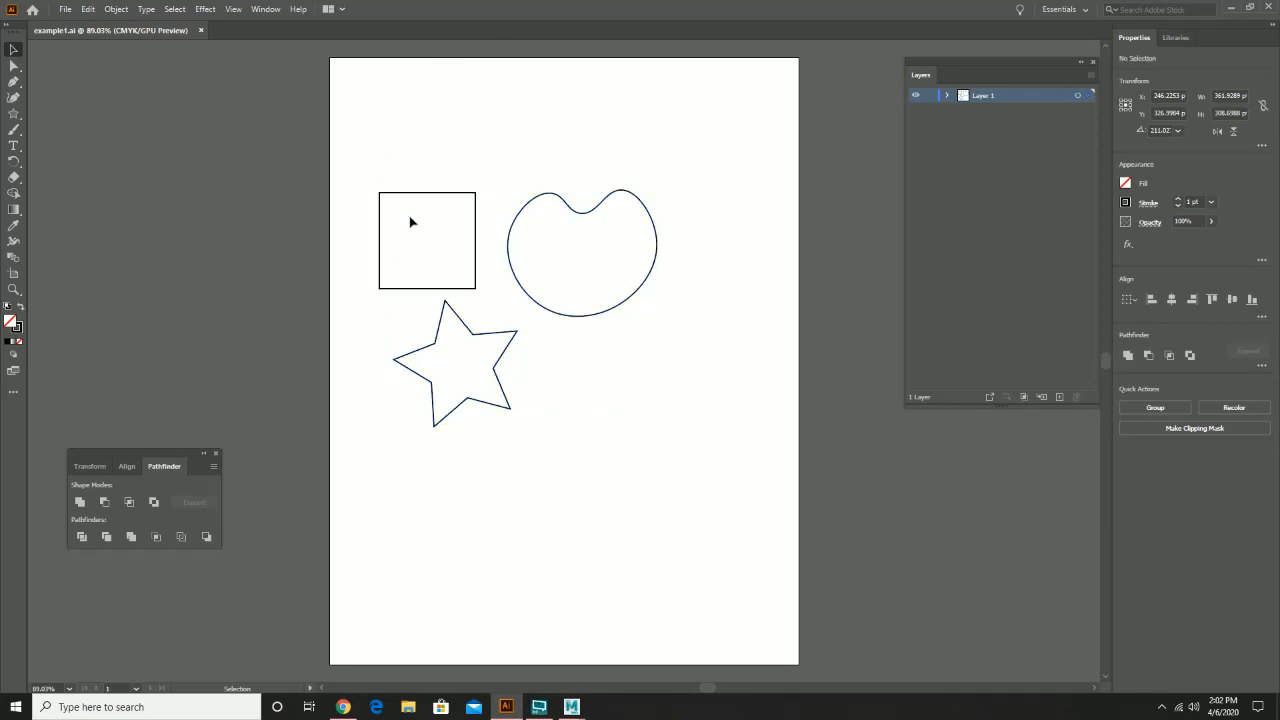
pyautogui.click(474, 207)
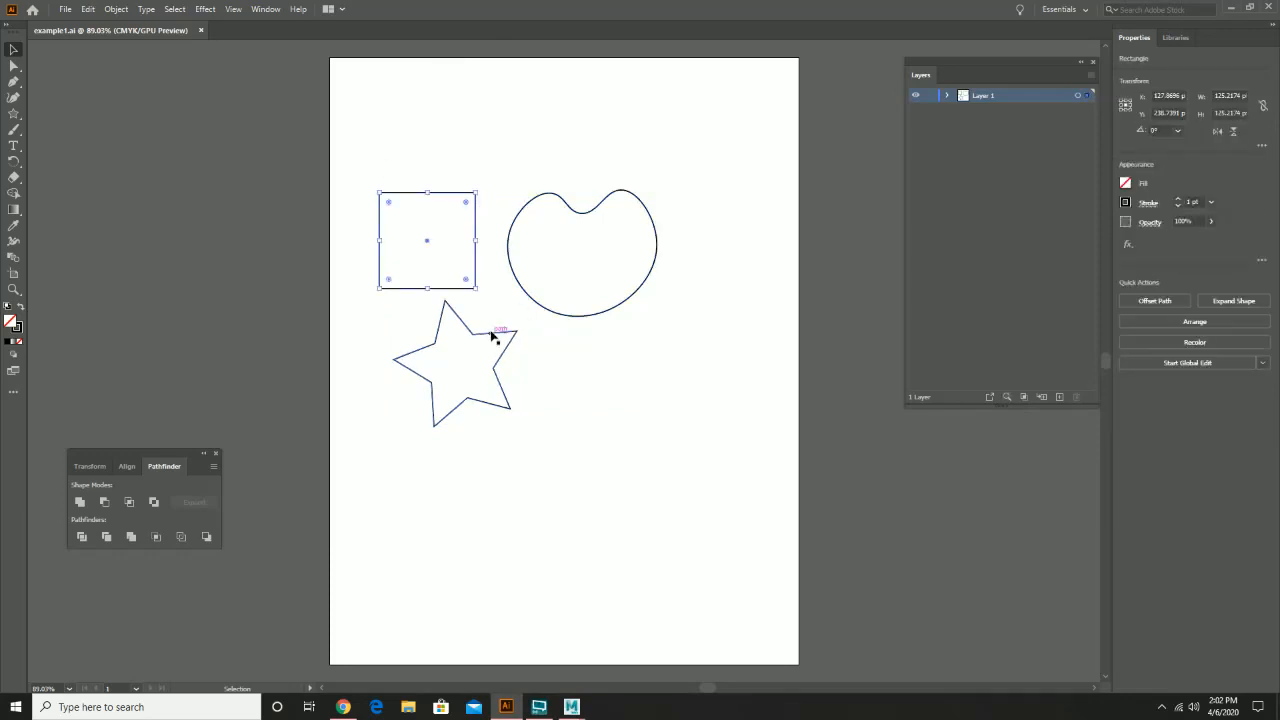
pyautogui.moveTo(341, 131); pyautogui.dragTo(739, 456)
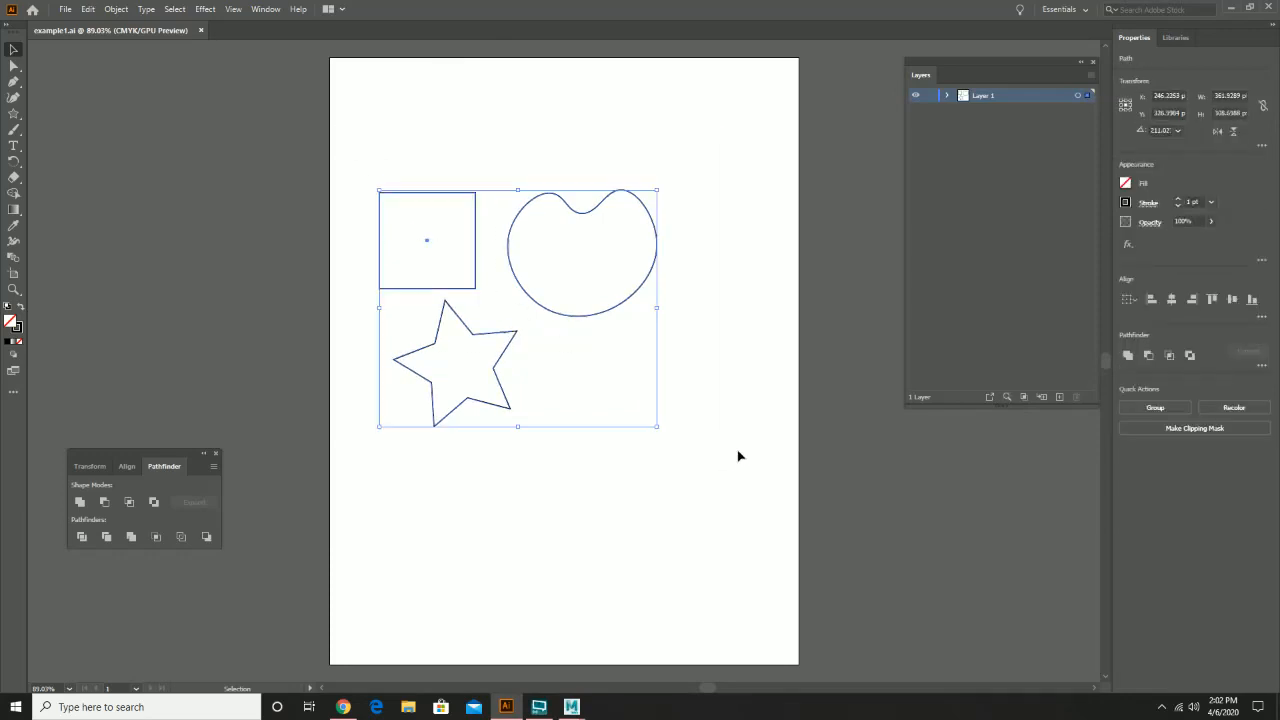
pyautogui.press('Delete')
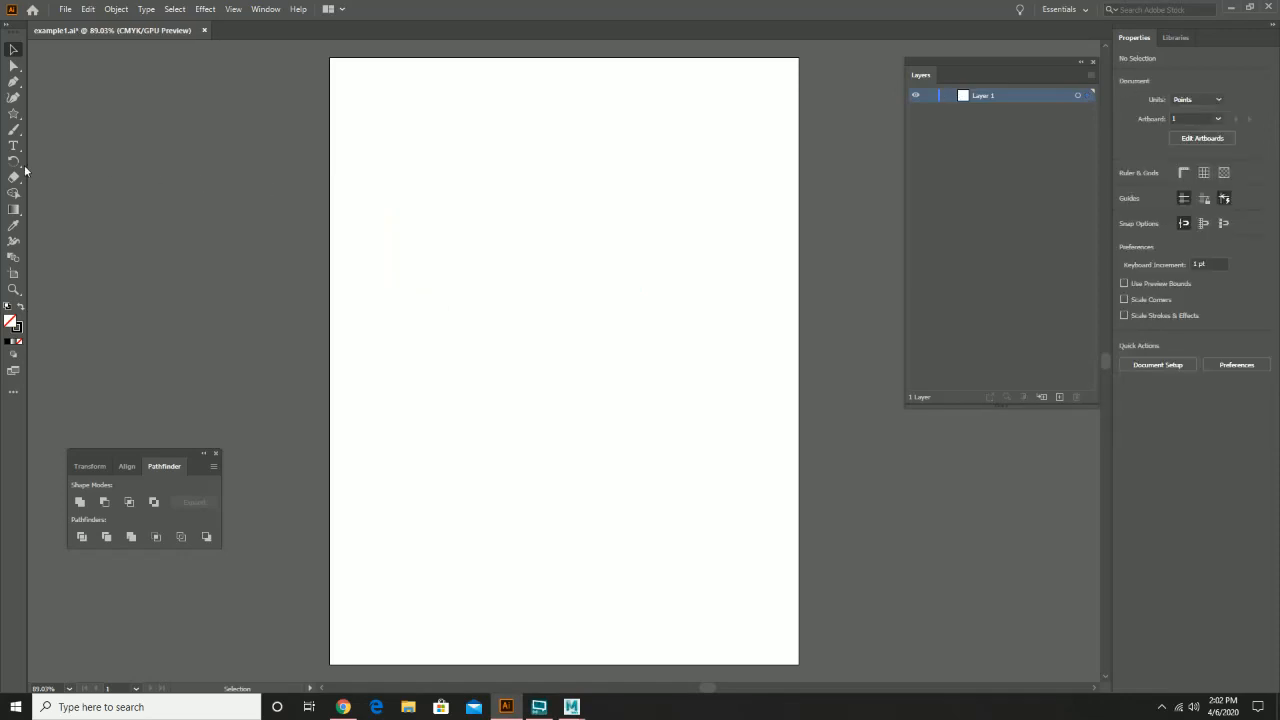
# Draw a circle about 385 pt in diameter near the middle of the artboard with the Ellipse tool
pyautogui.click(14, 113)
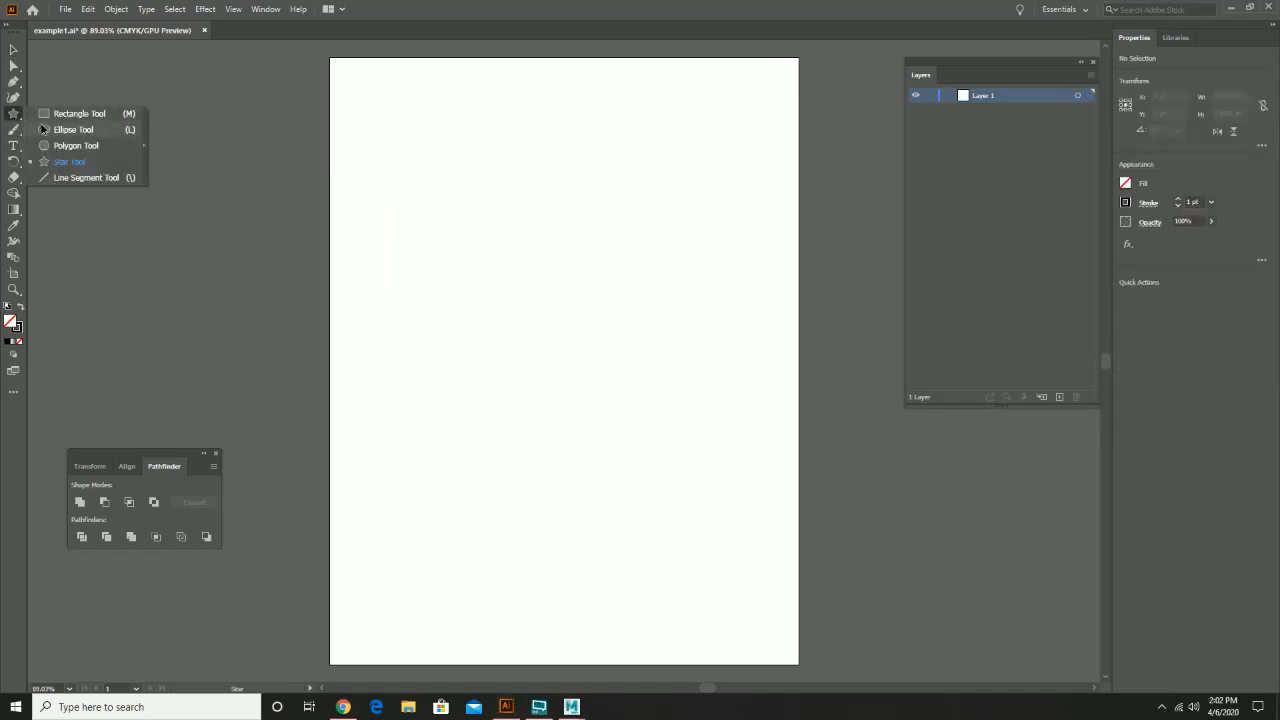
pyautogui.click(60, 129)
pyautogui.moveTo(455, 199); pyautogui.dragTo(750, 423)
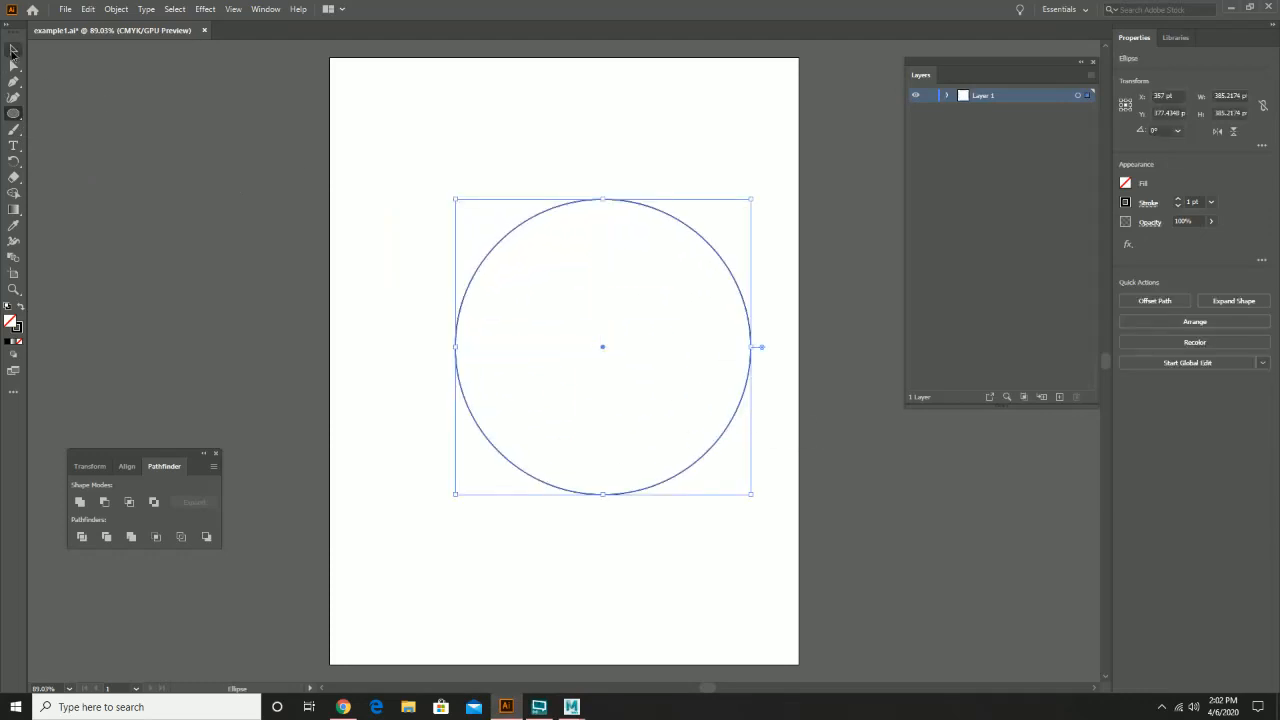
# Move the circle up and to the left on the artboard and draw a five-pointed star about 276 pt wide from its center
pyautogui.click(13, 50)
pyautogui.moveTo(519, 231); pyautogui.dragTo(487, 204)
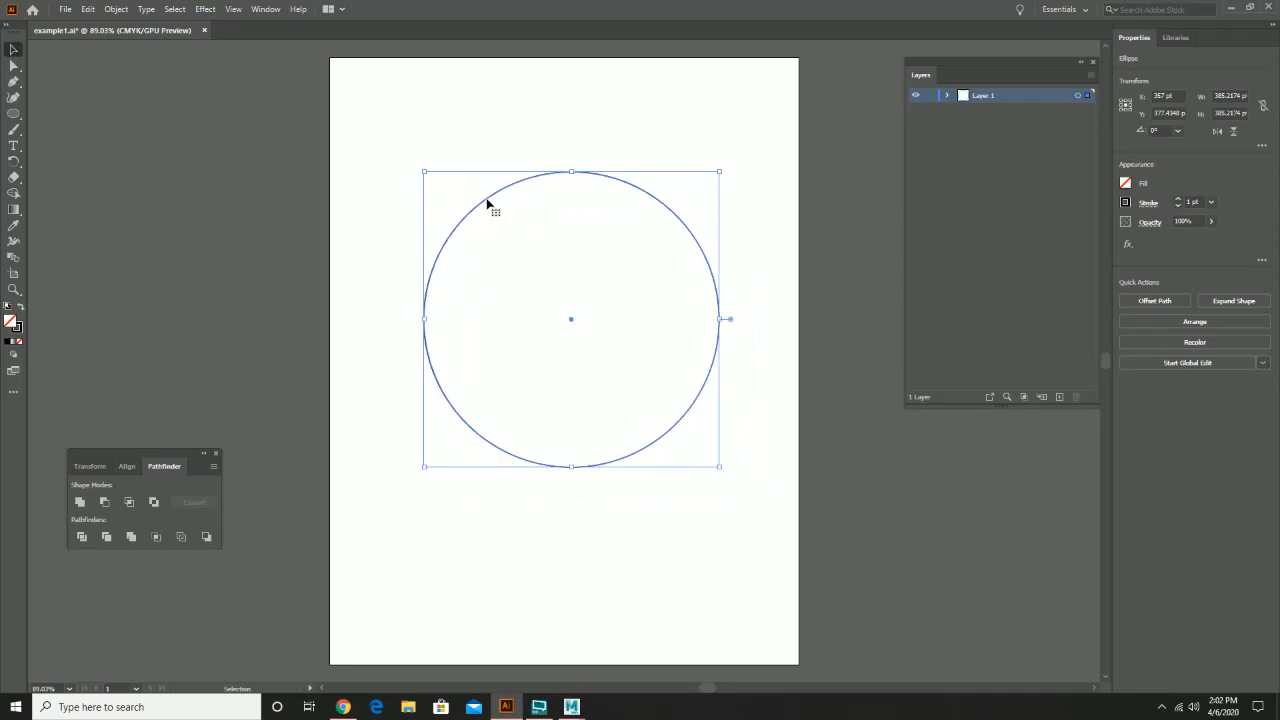
pyautogui.click(13, 116)
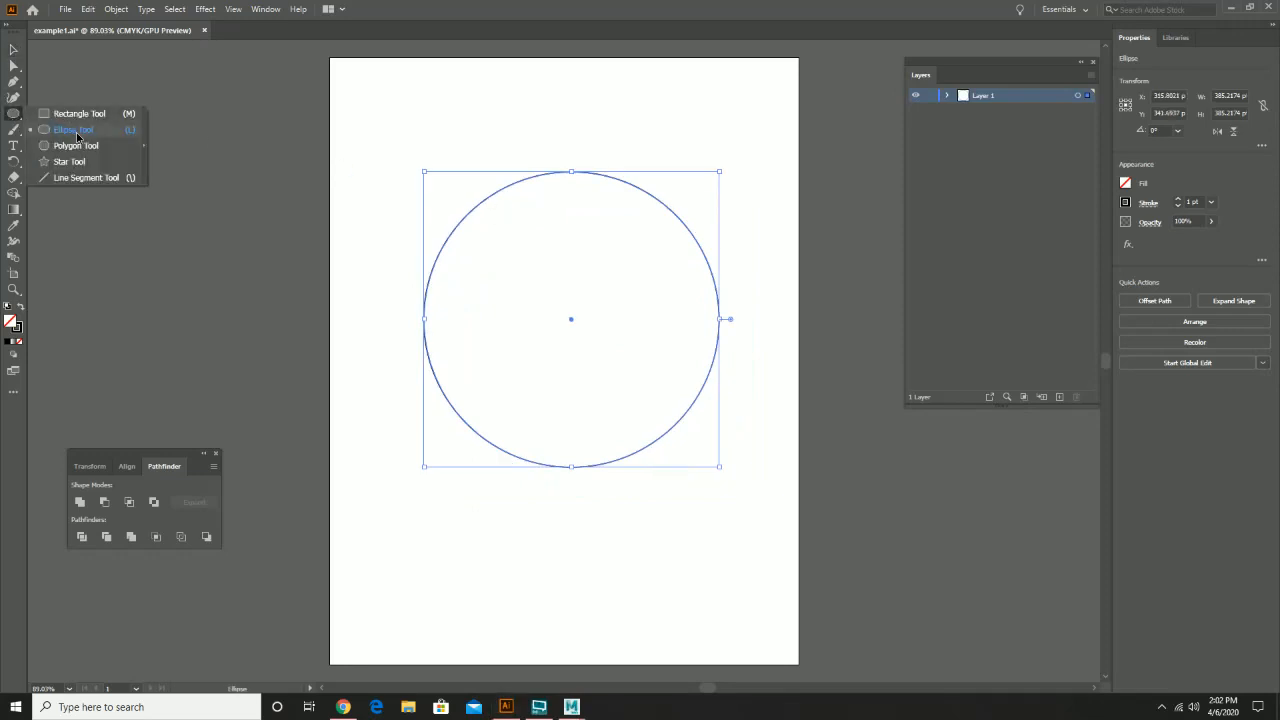
pyautogui.click(75, 130)
pyautogui.click(13, 113)
pyautogui.click(62, 160)
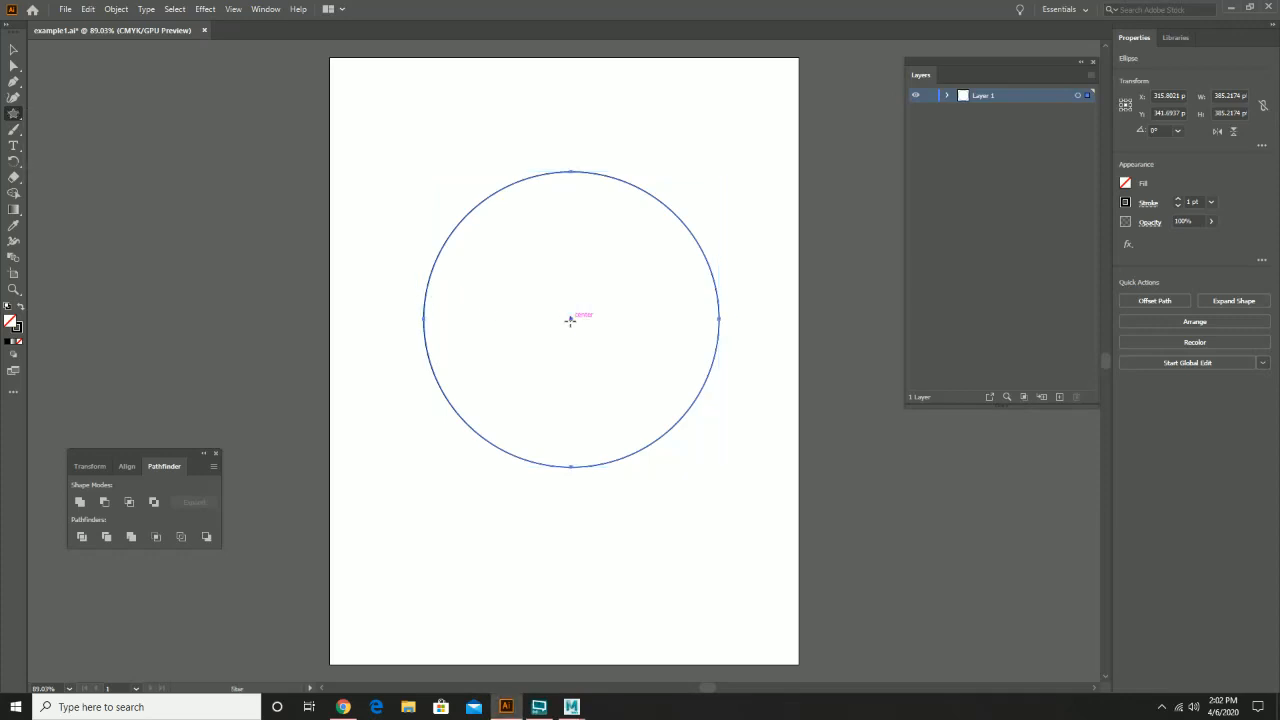
pyautogui.moveTo(570, 320); pyautogui.dragTo(627, 416)
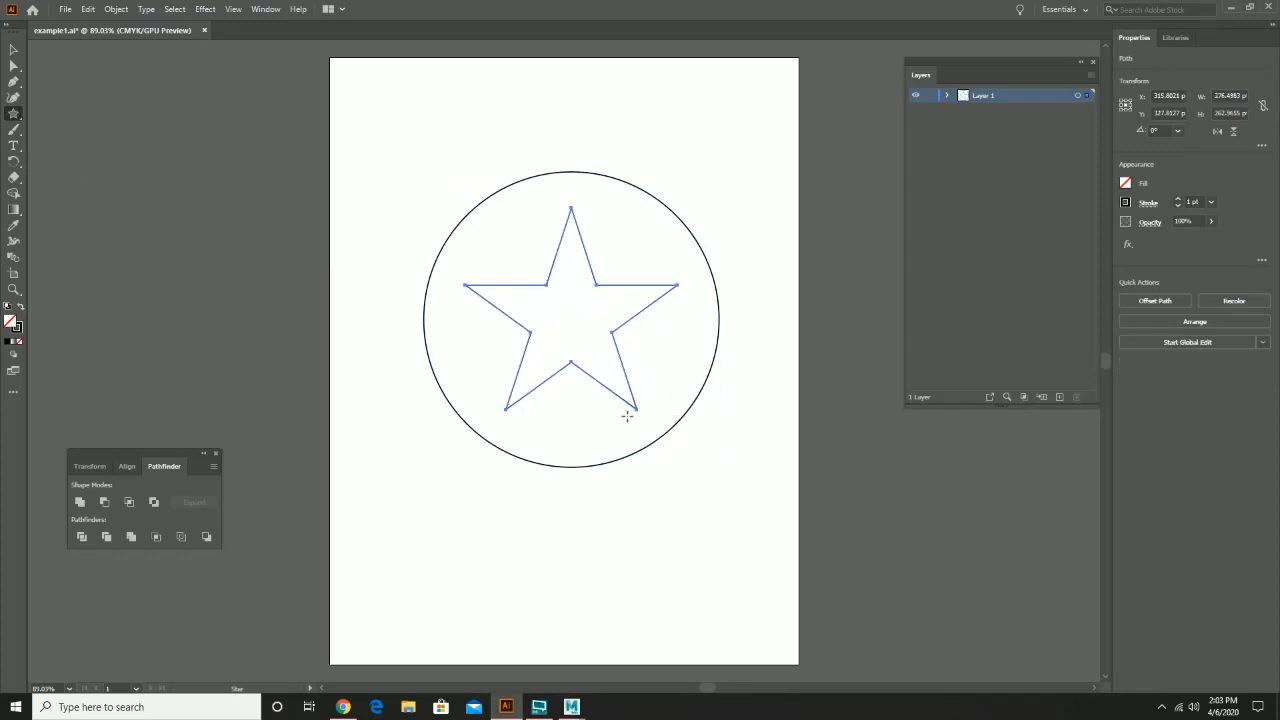
# Select the circle and star and save the document as example2.ai on the Desktop in Illustrator 8 format
pyautogui.click(13, 51)
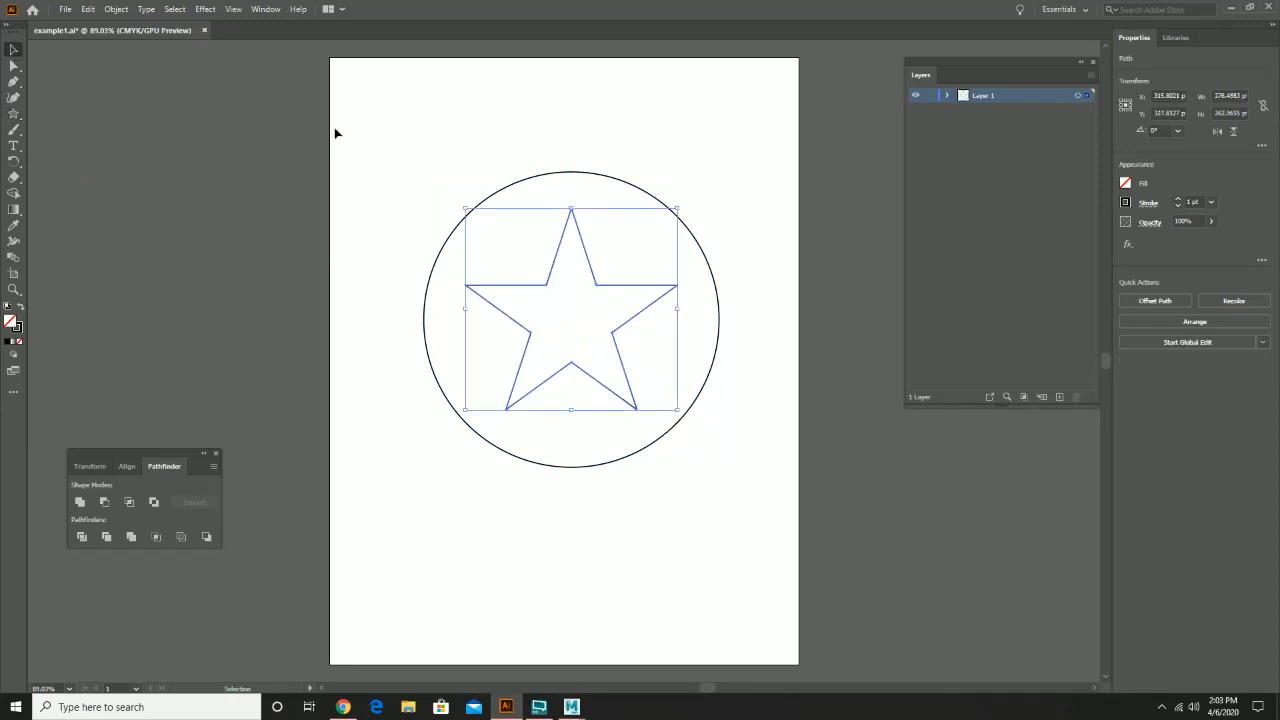
pyautogui.moveTo(335, 133); pyautogui.dragTo(808, 555)
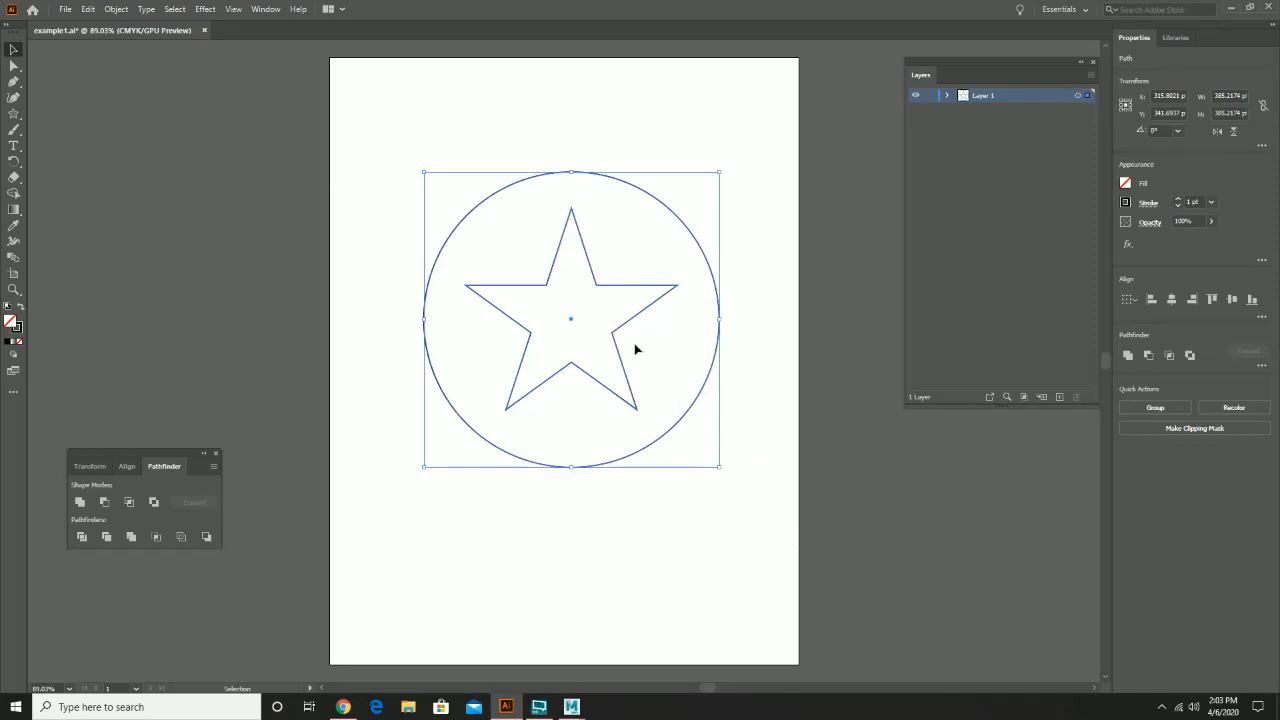
pyautogui.click(66, 11)
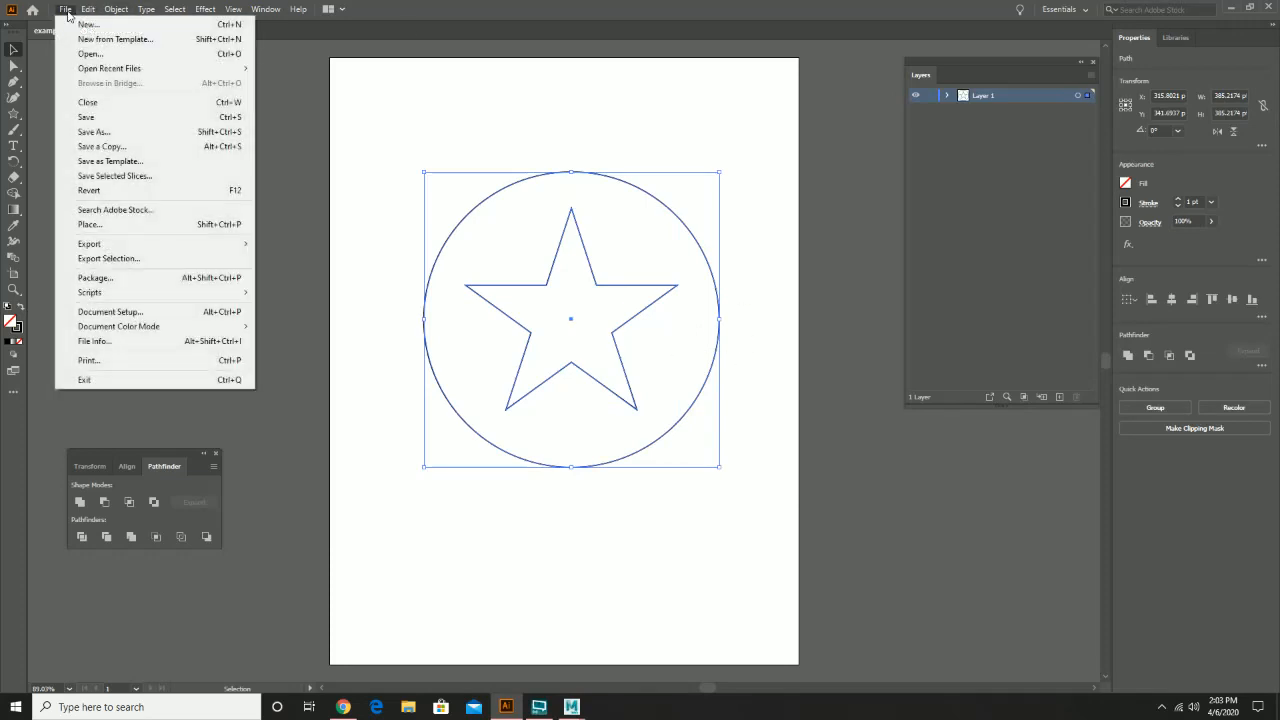
pyautogui.click(118, 133)
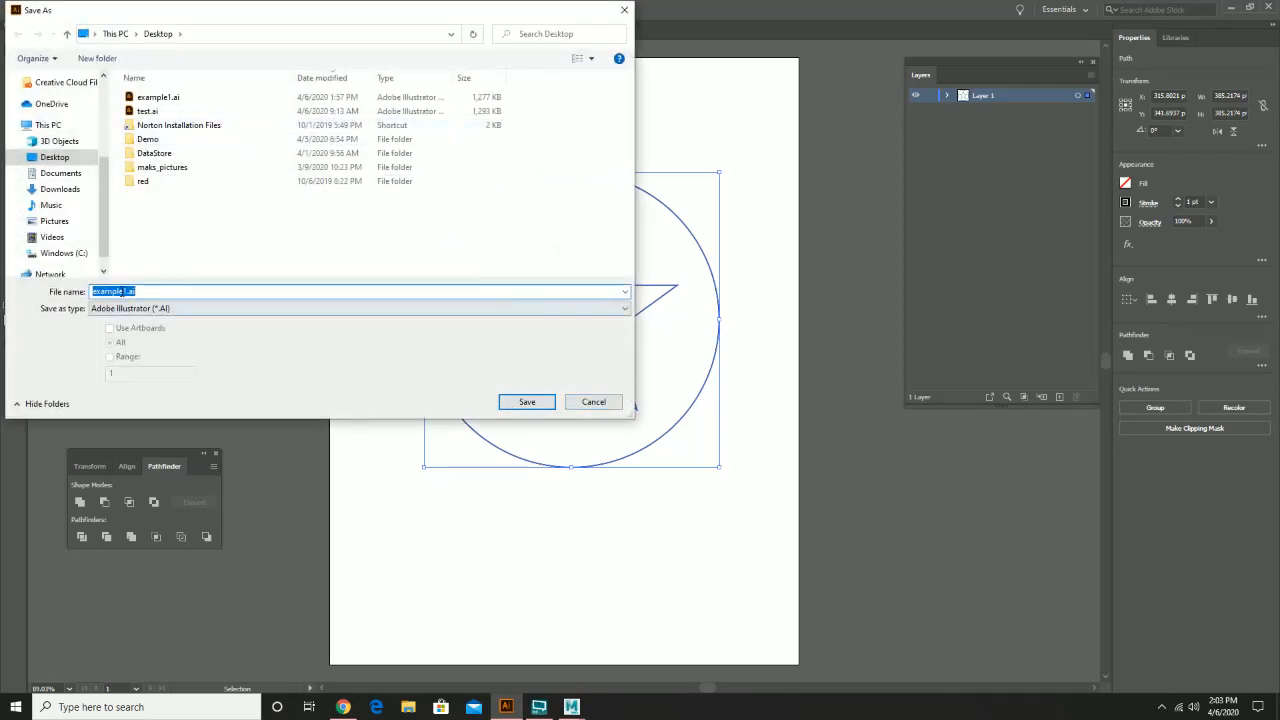
pyautogui.click(127, 292)
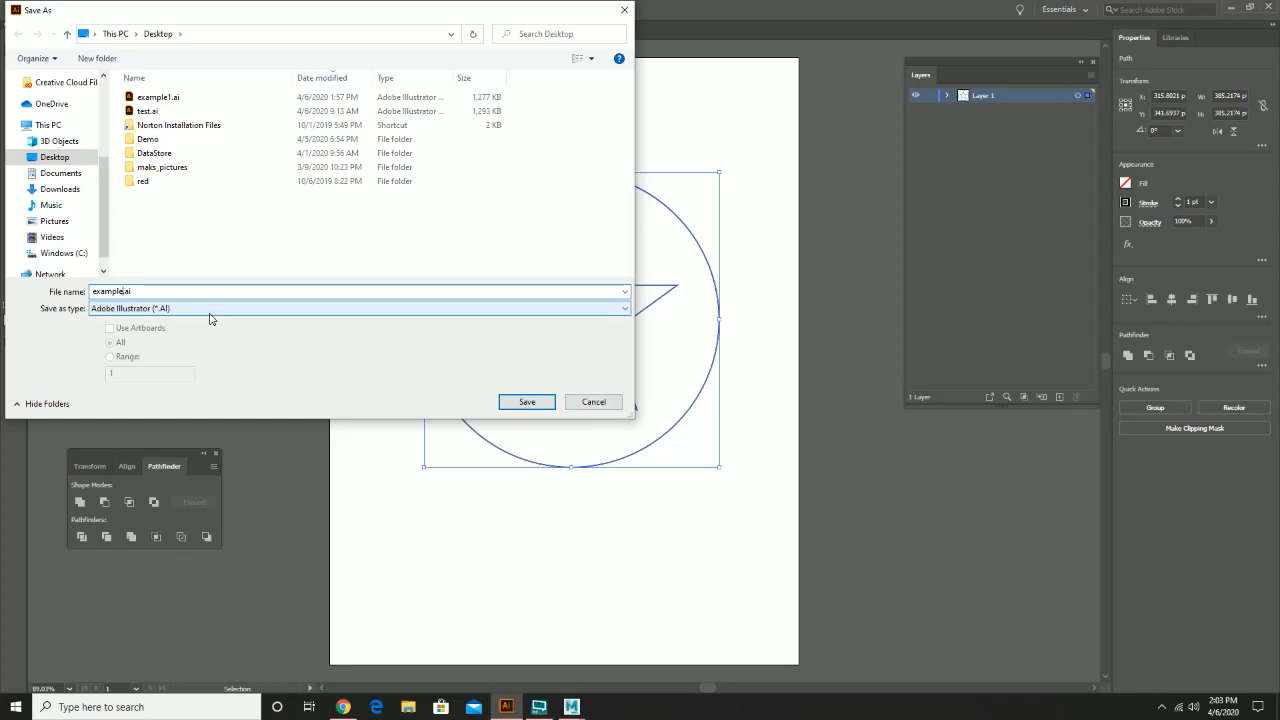
pyautogui.write('2')
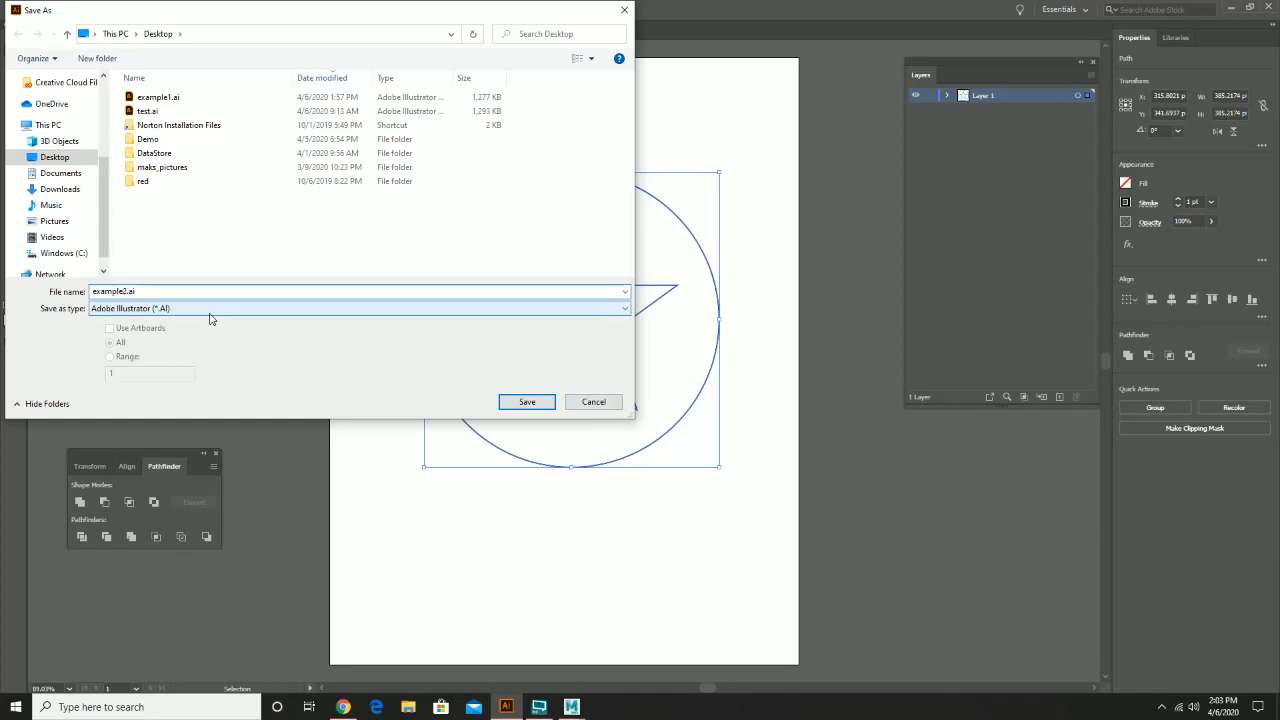
pyautogui.click(520, 401)
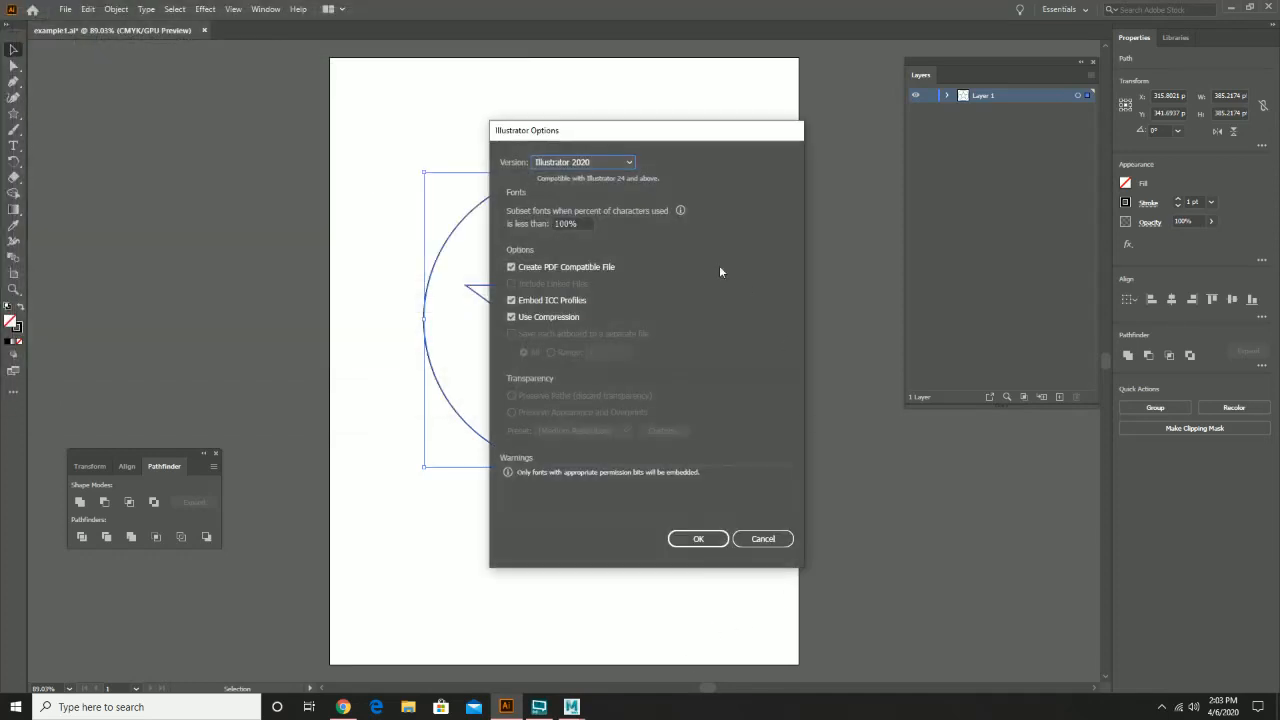
pyautogui.click(593, 164)
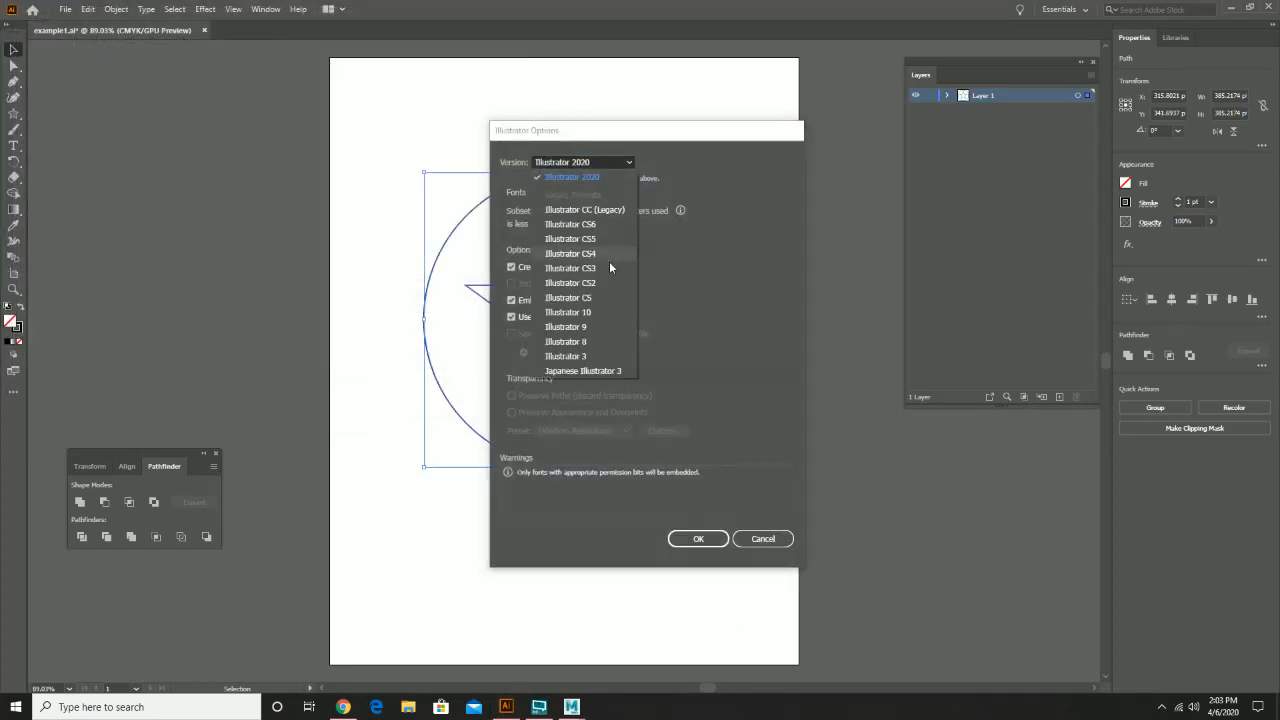
pyautogui.click(606, 345)
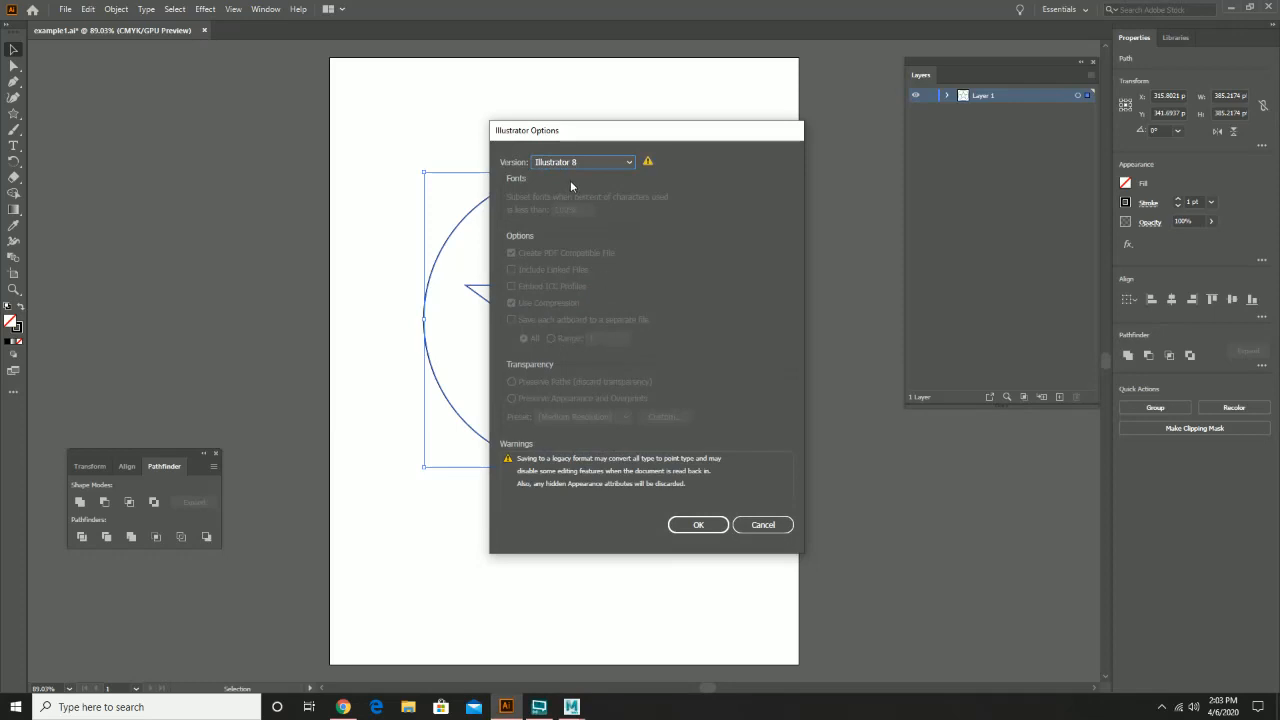
pyautogui.click(709, 532)
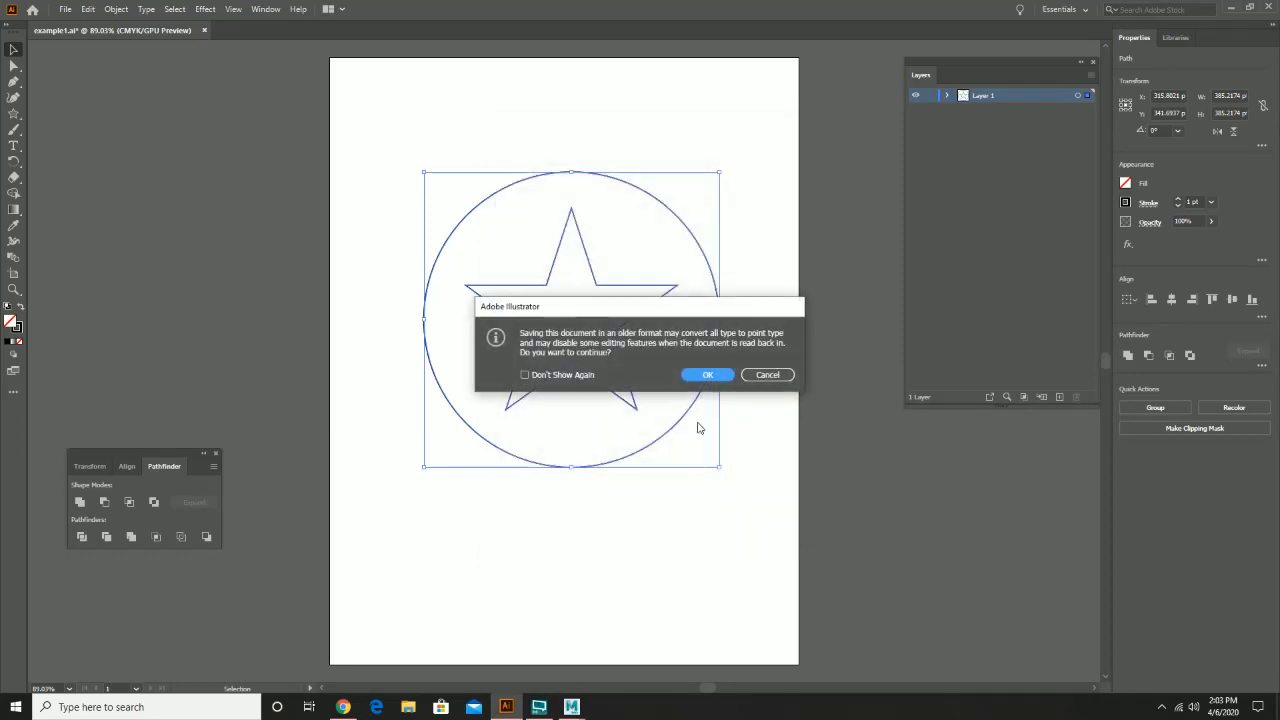
pyautogui.click(697, 376)
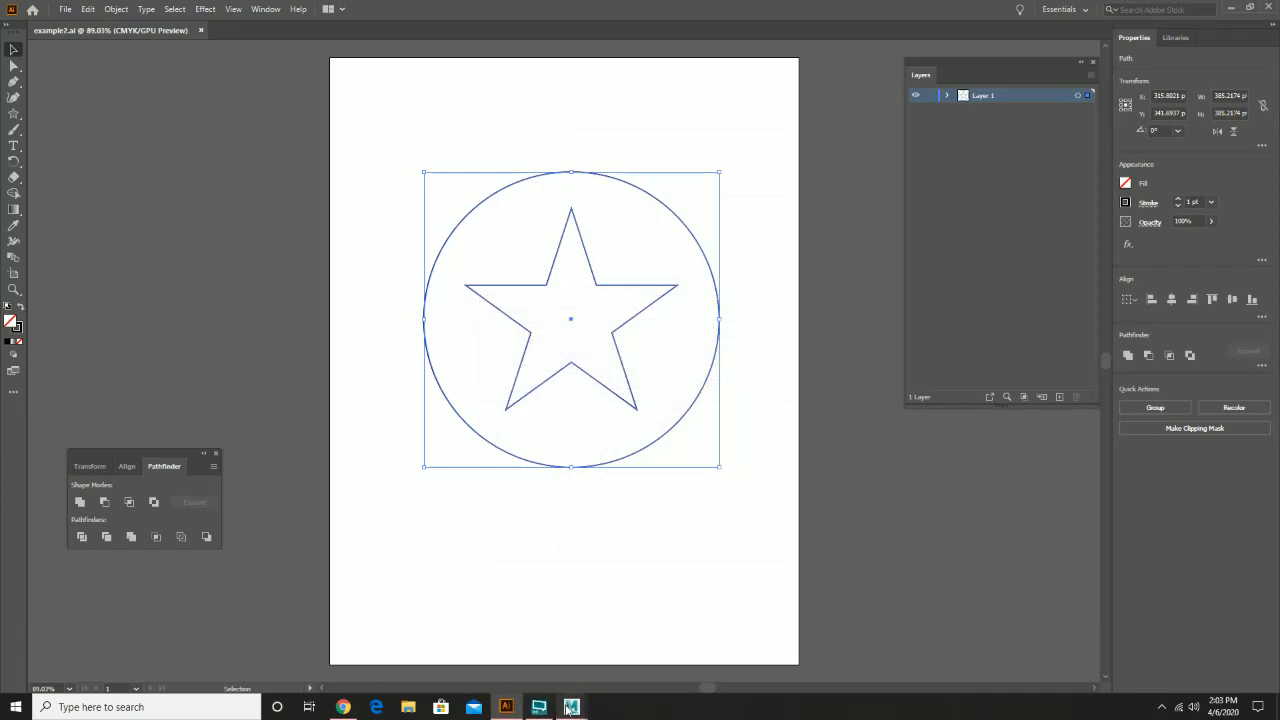
# Switch to Maya and bring in example2.ai as an Adobe Illustrator object of type Curves
pyautogui.moveTo(569, 708)
pyautogui.click(616, 645)
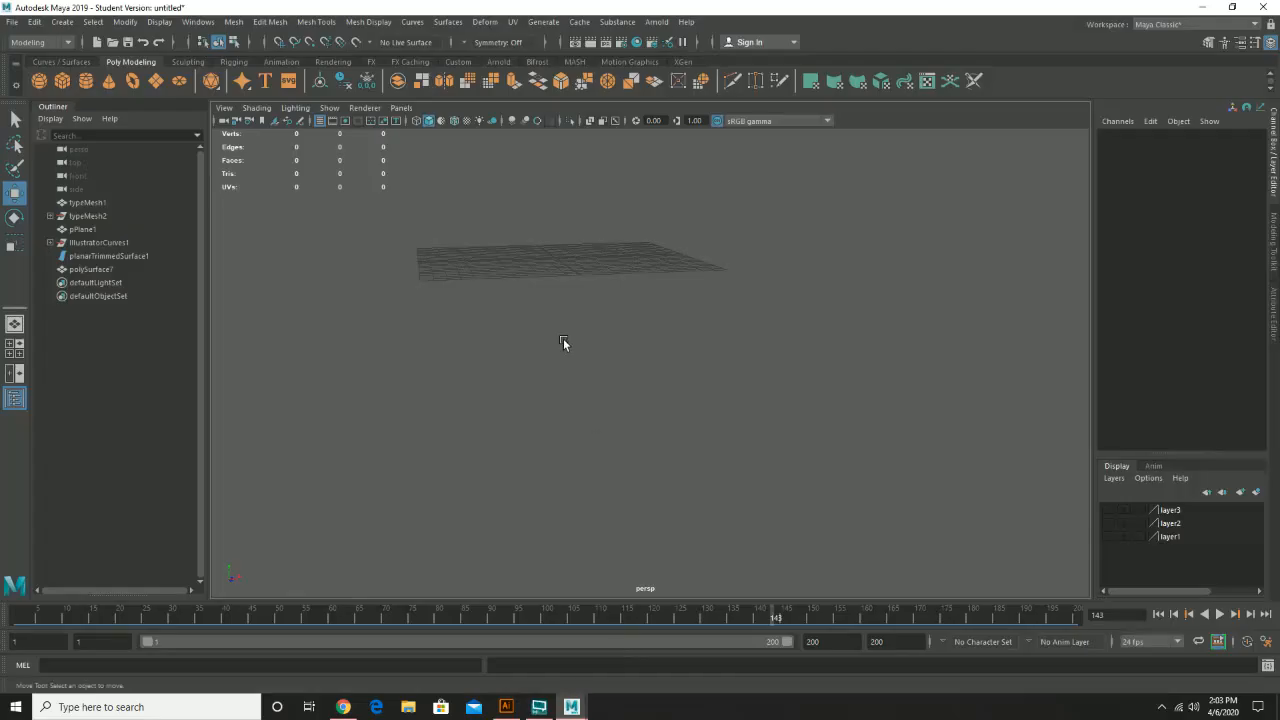
pyautogui.keyDown('alt'); pyautogui.moveTo(534, 258); pyautogui.dragTo(560, 347, button='middle'); pyautogui.keyUp('alt')
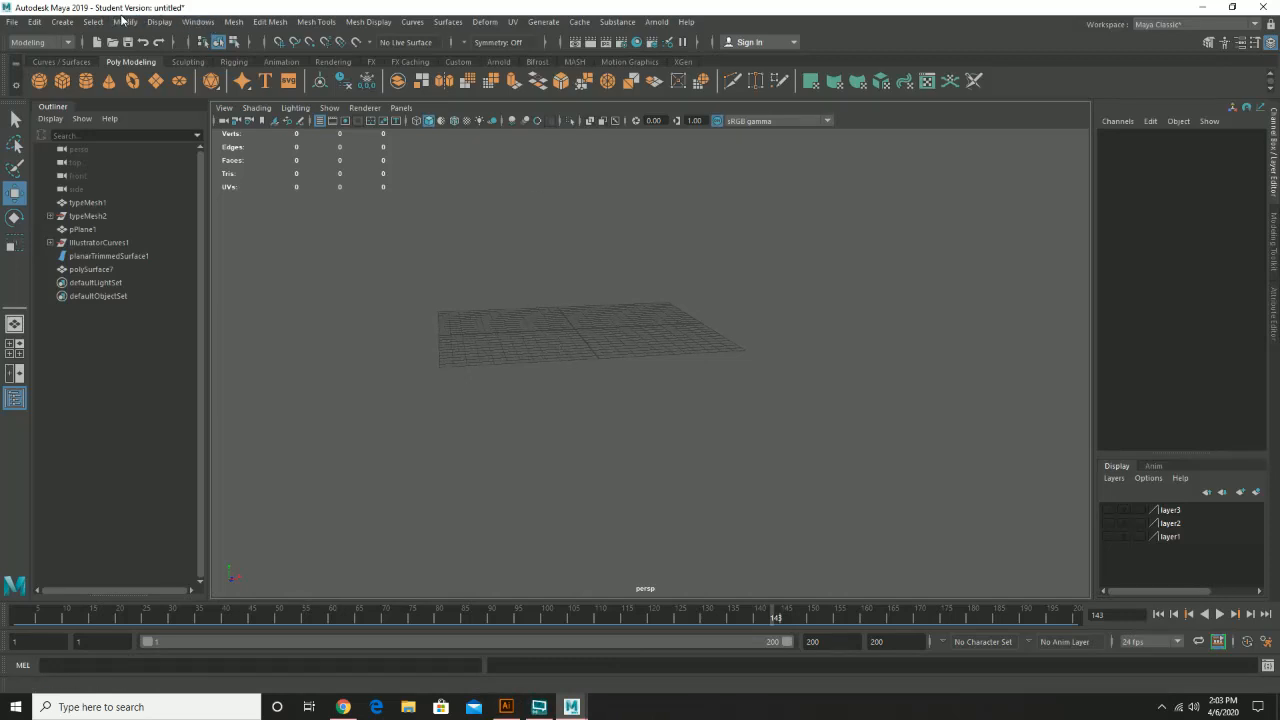
pyautogui.click(12, 25)
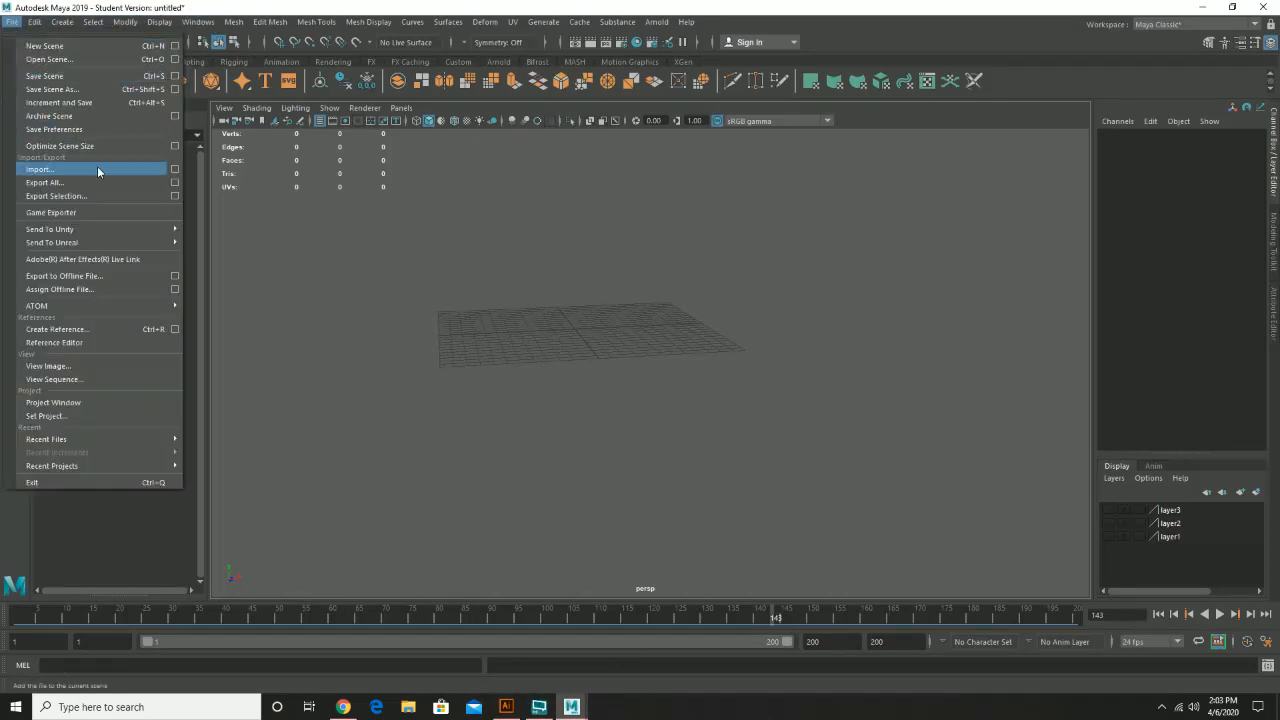
pyautogui.click(153, 21)
pyautogui.moveTo(63, 24)
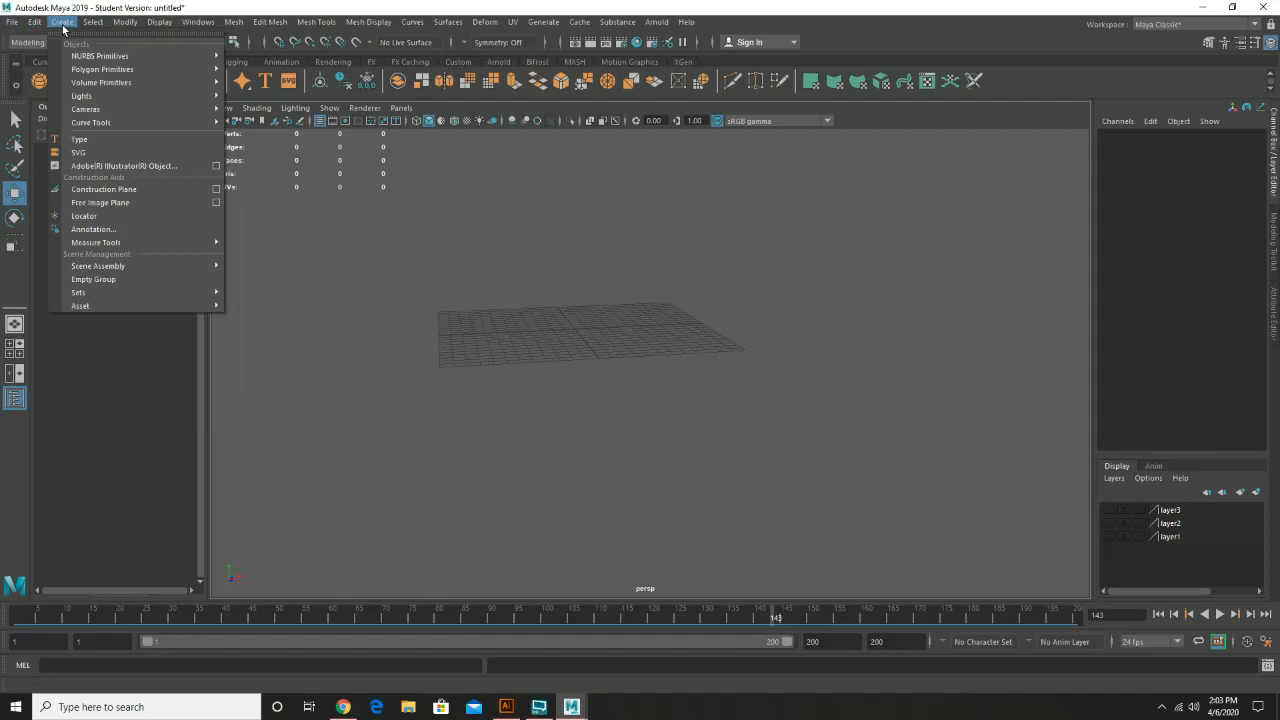
pyautogui.click(217, 167)
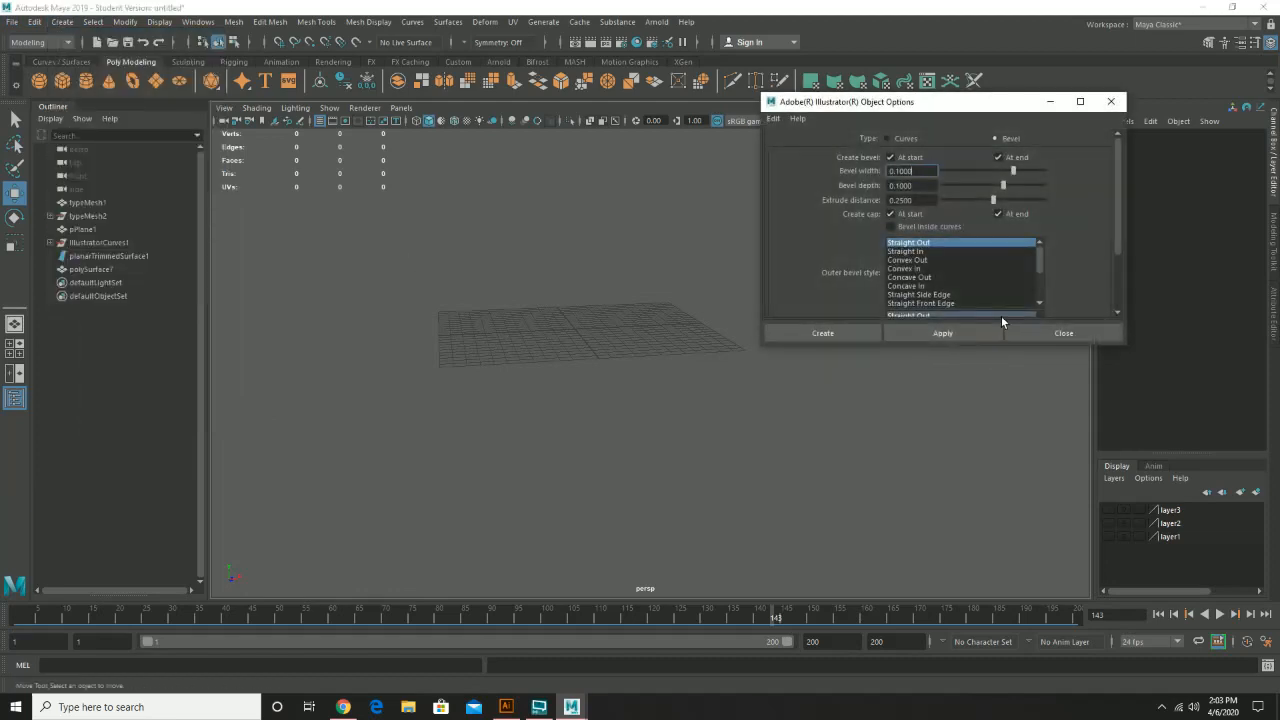
pyautogui.click(902, 140)
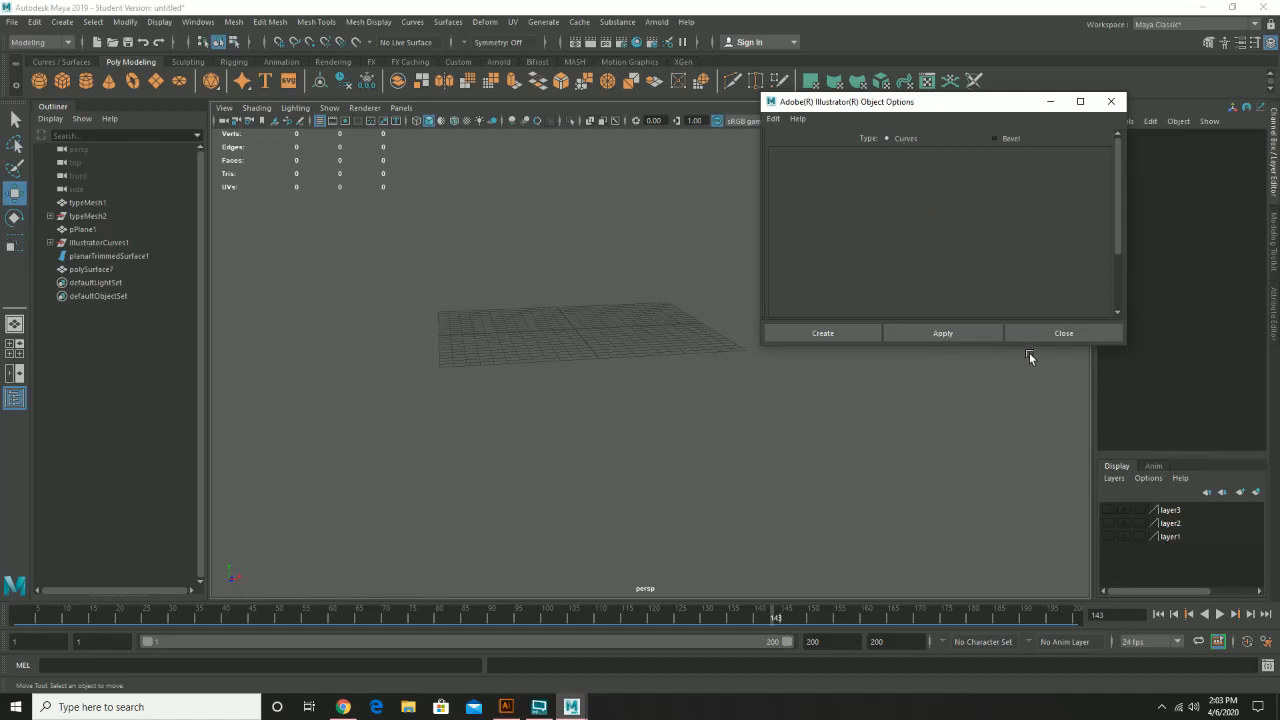
pyautogui.click(964, 332)
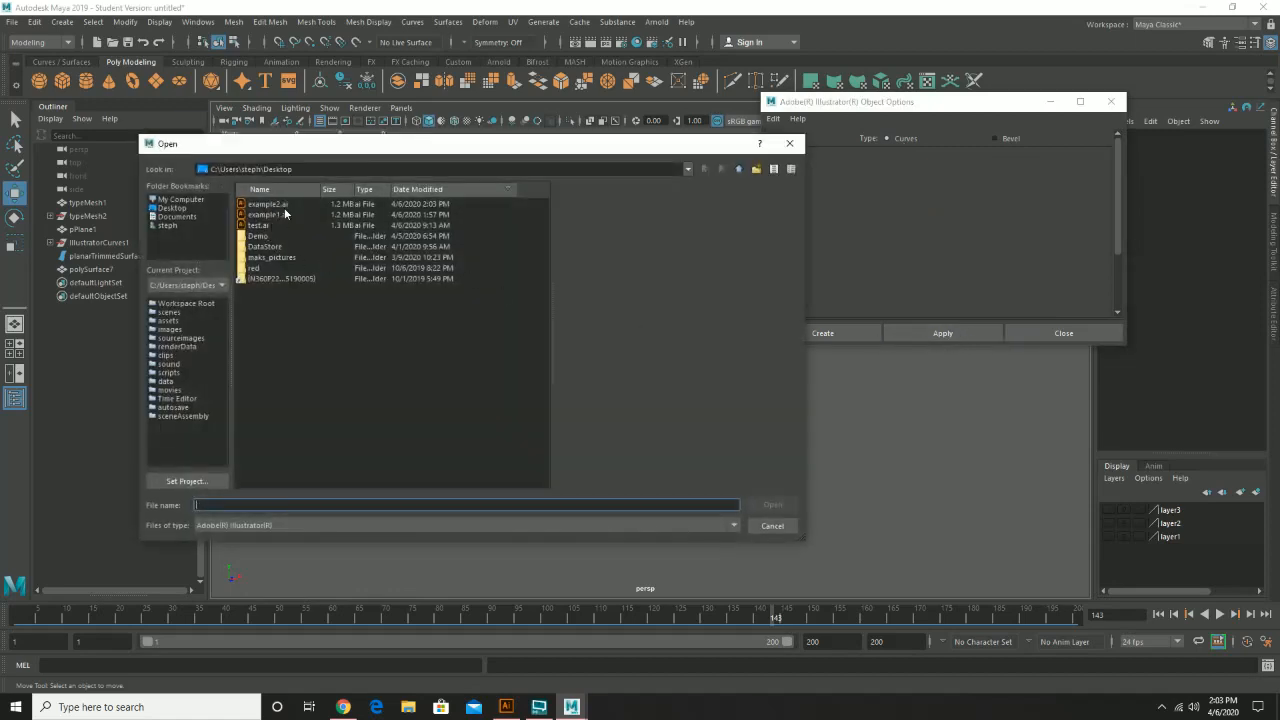
pyautogui.doubleClick(284, 204)
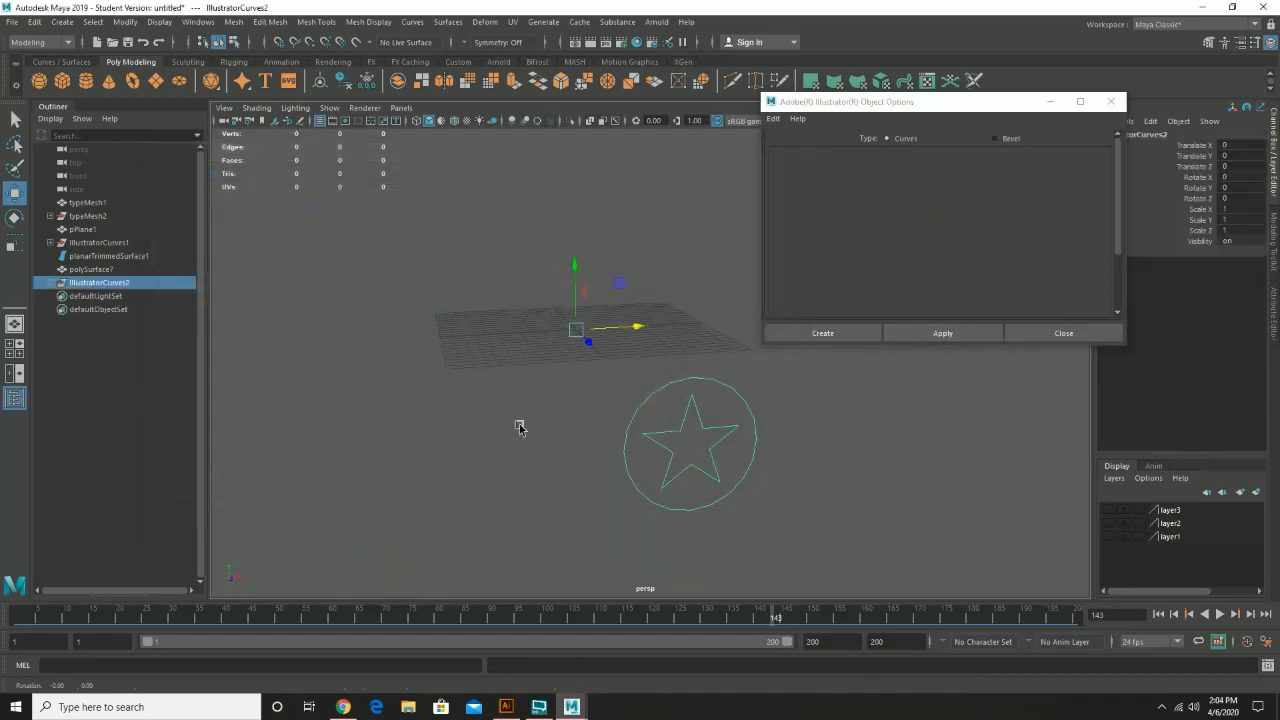
# Create a planar surface from the star curve with Polygons output geometry and the General tessellation method
pyautogui.keyDown('alt'); pyautogui.moveTo(519, 428); pyautogui.dragTo(616, 403); pyautogui.keyUp('alt')
pyautogui.keyDown('alt'); pyautogui.moveTo(570, 394); pyautogui.dragTo(437, 331, button='middle'); pyautogui.keyUp('alt')
pyautogui.keyDown('alt'); pyautogui.moveTo(437, 331); pyautogui.dragTo(537, 416, button='right'); pyautogui.keyUp('alt')
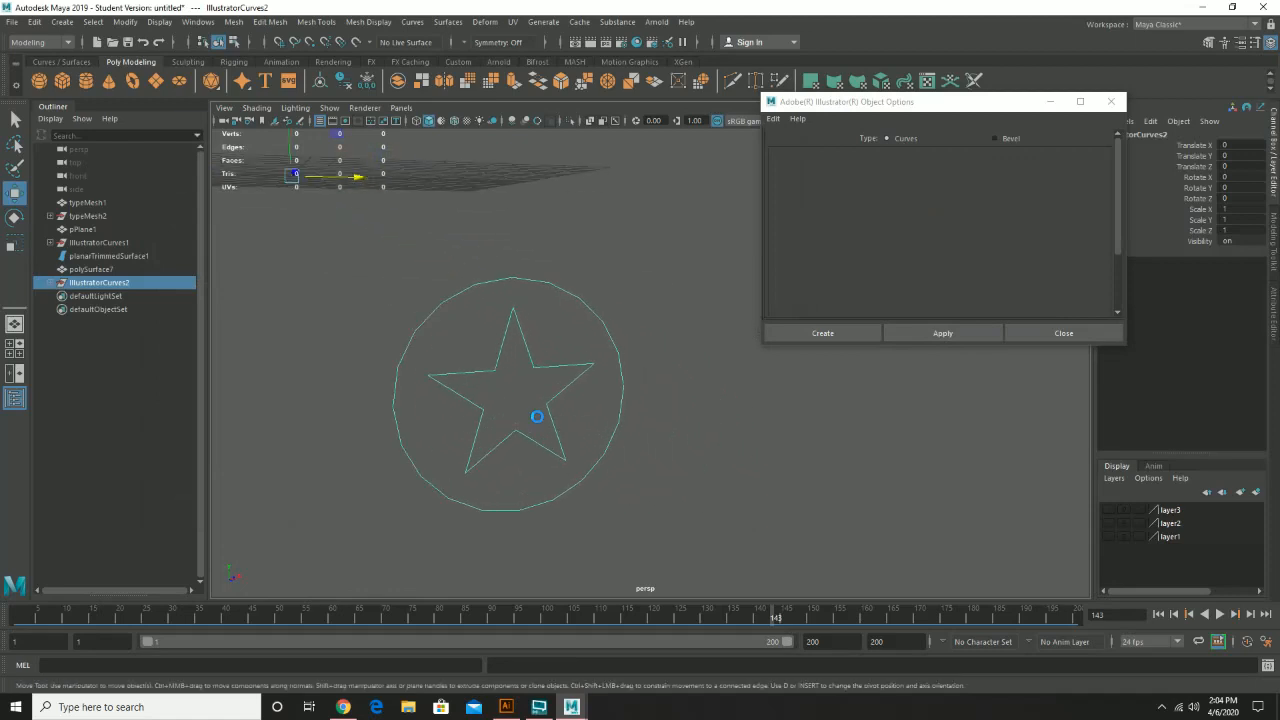
pyautogui.click(608, 366)
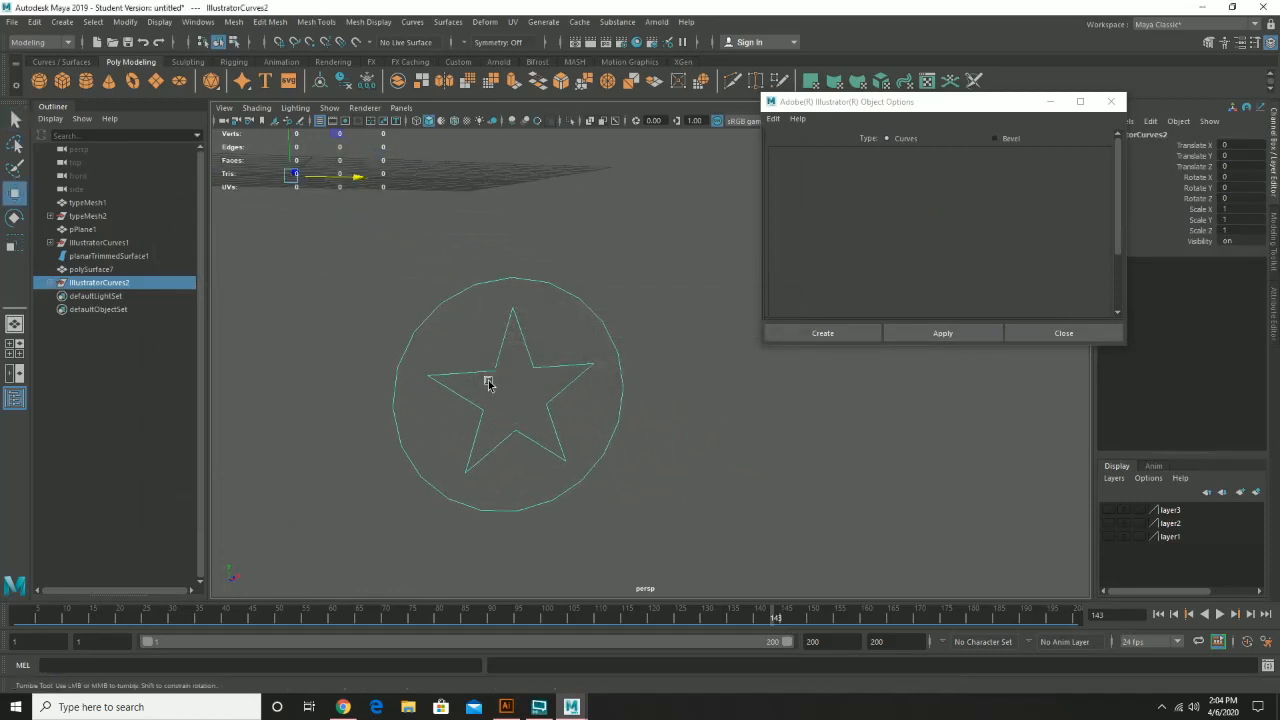
pyautogui.keyDown('alt'); pyautogui.moveTo(488, 383); pyautogui.dragTo(497, 384); pyautogui.keyUp('alt')
pyautogui.click(493, 373)
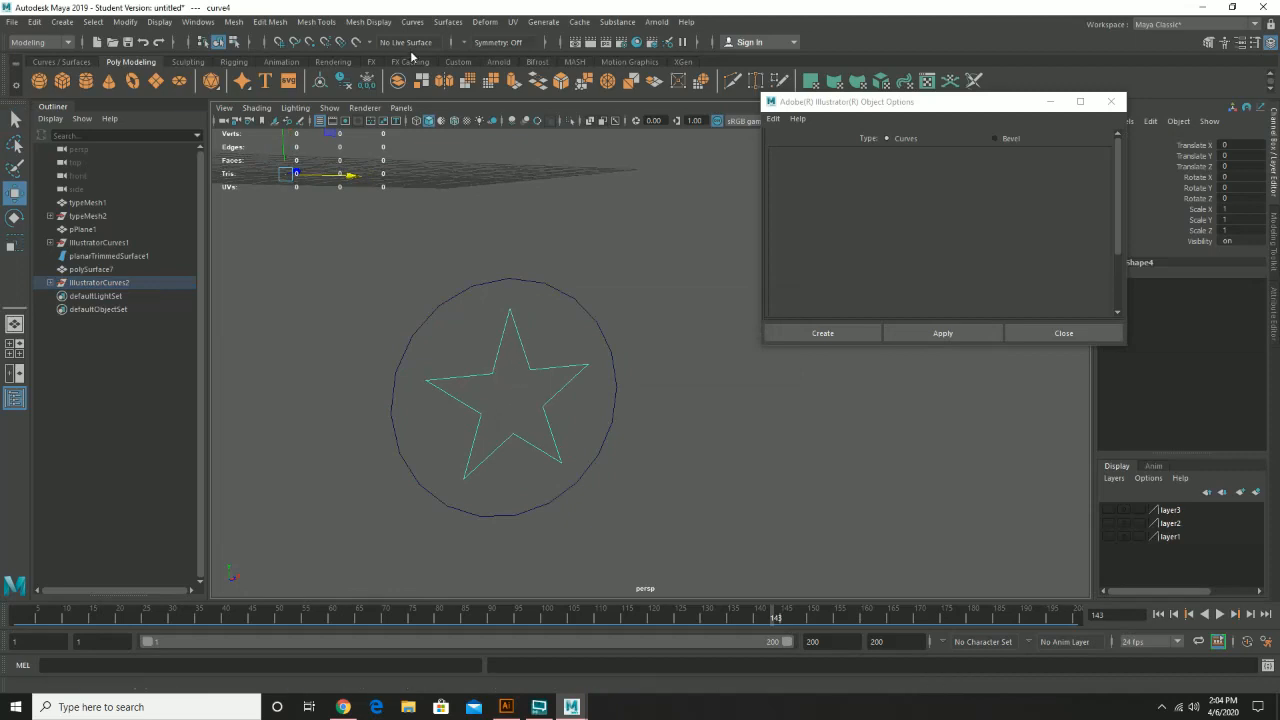
pyautogui.click(511, 22)
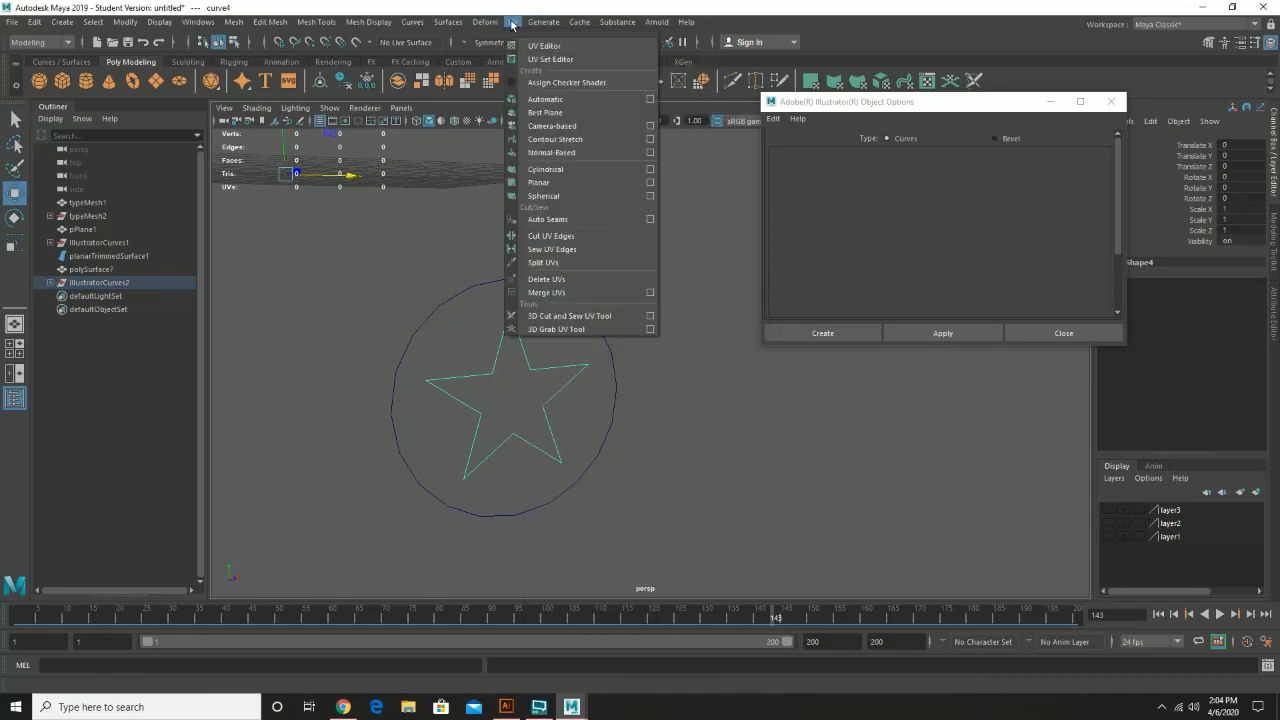
pyautogui.click(506, 22)
pyautogui.click(508, 22)
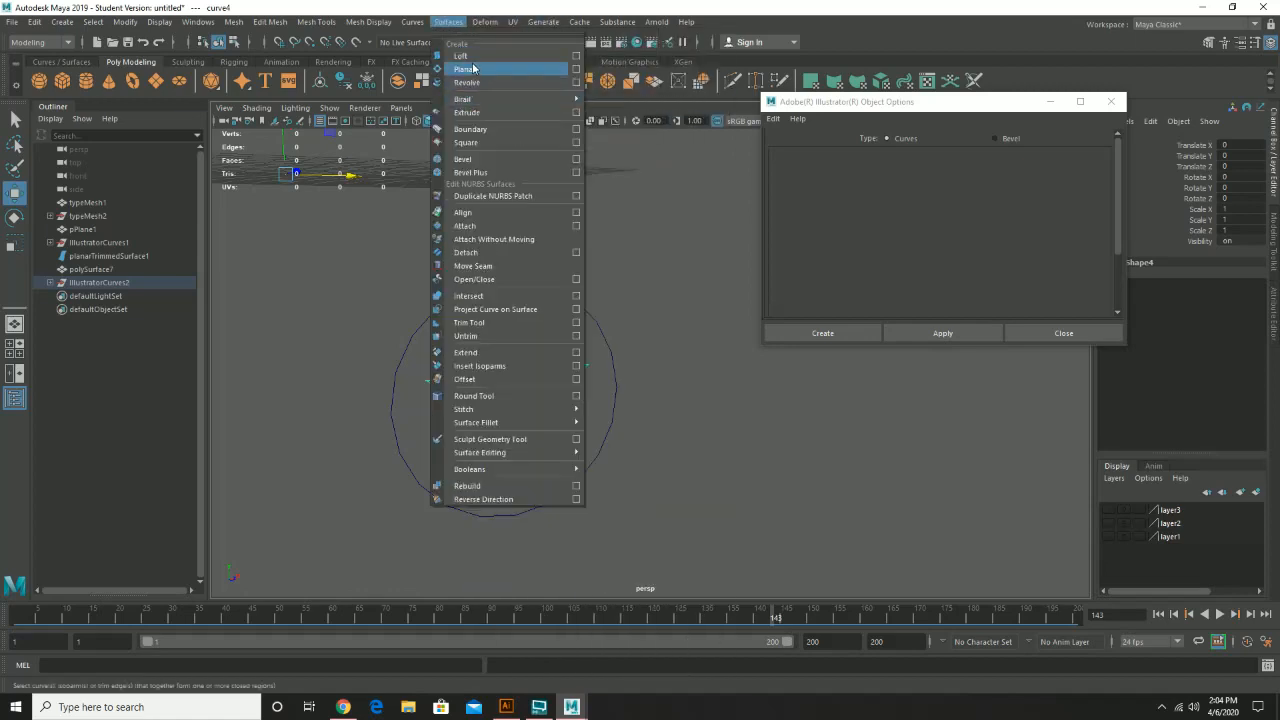
pyautogui.click(576, 69)
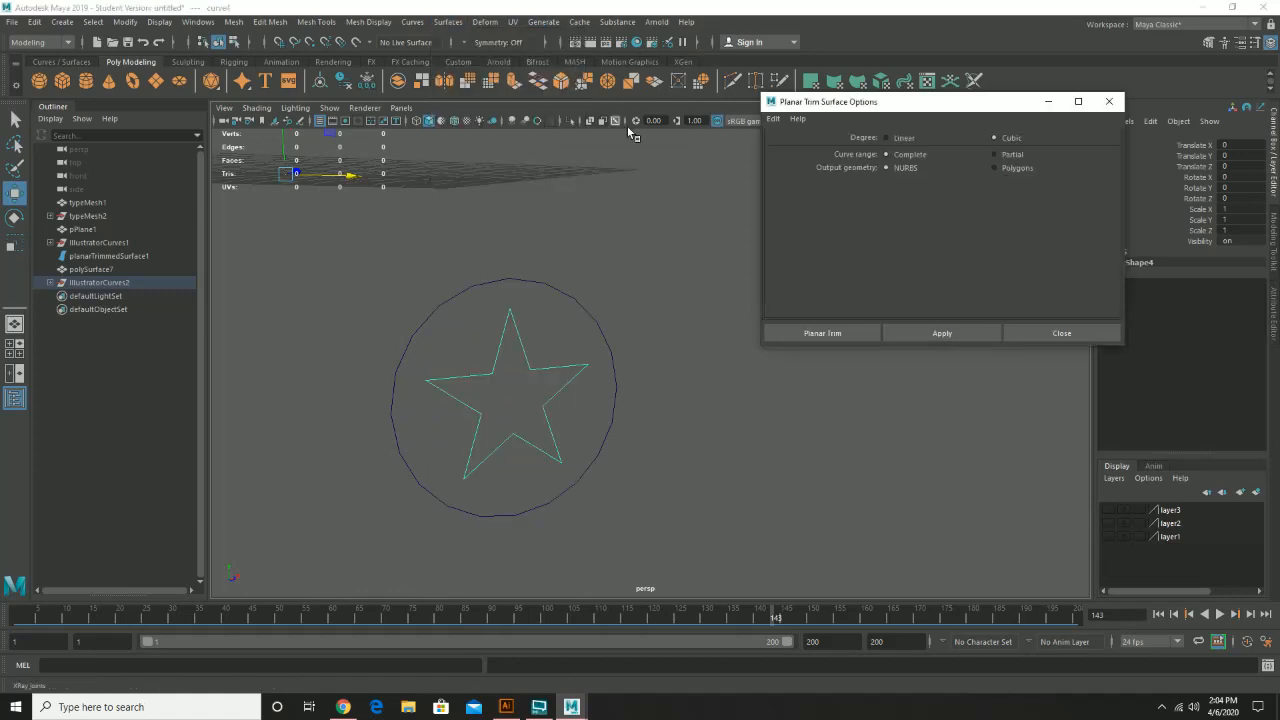
pyautogui.click(1007, 169)
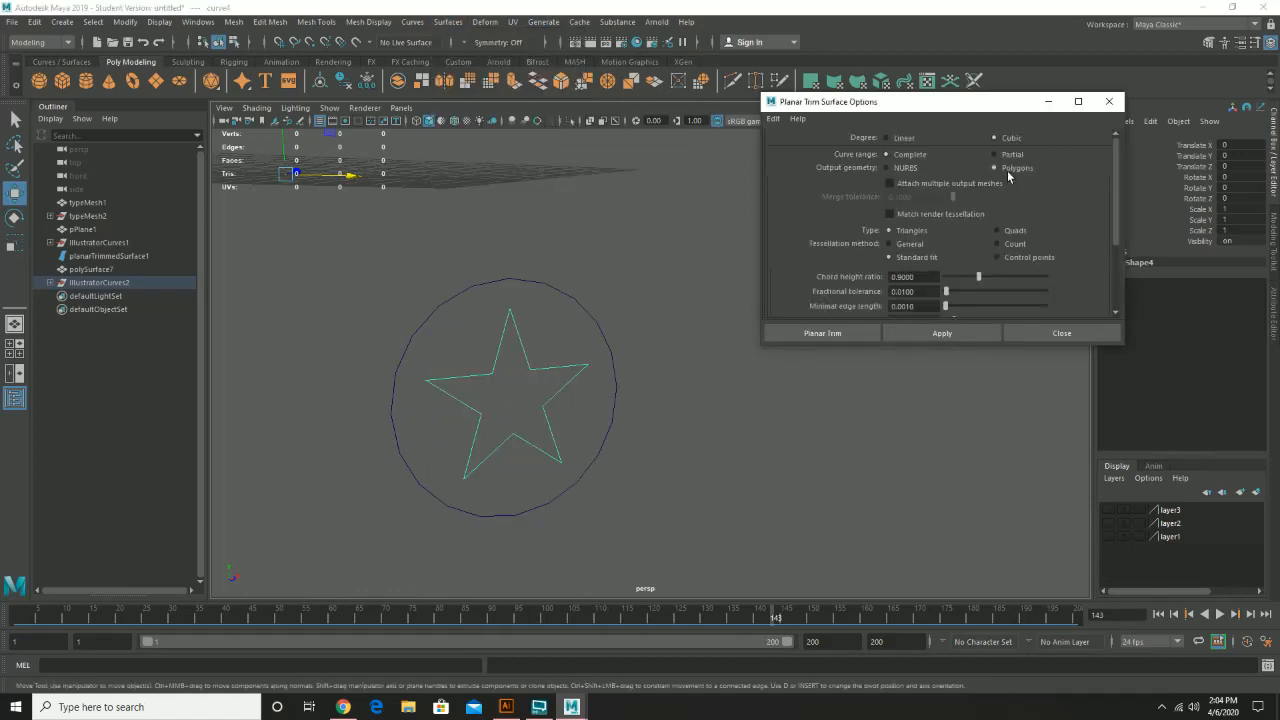
pyautogui.click(909, 245)
pyautogui.scroll(-1, 951, 240)
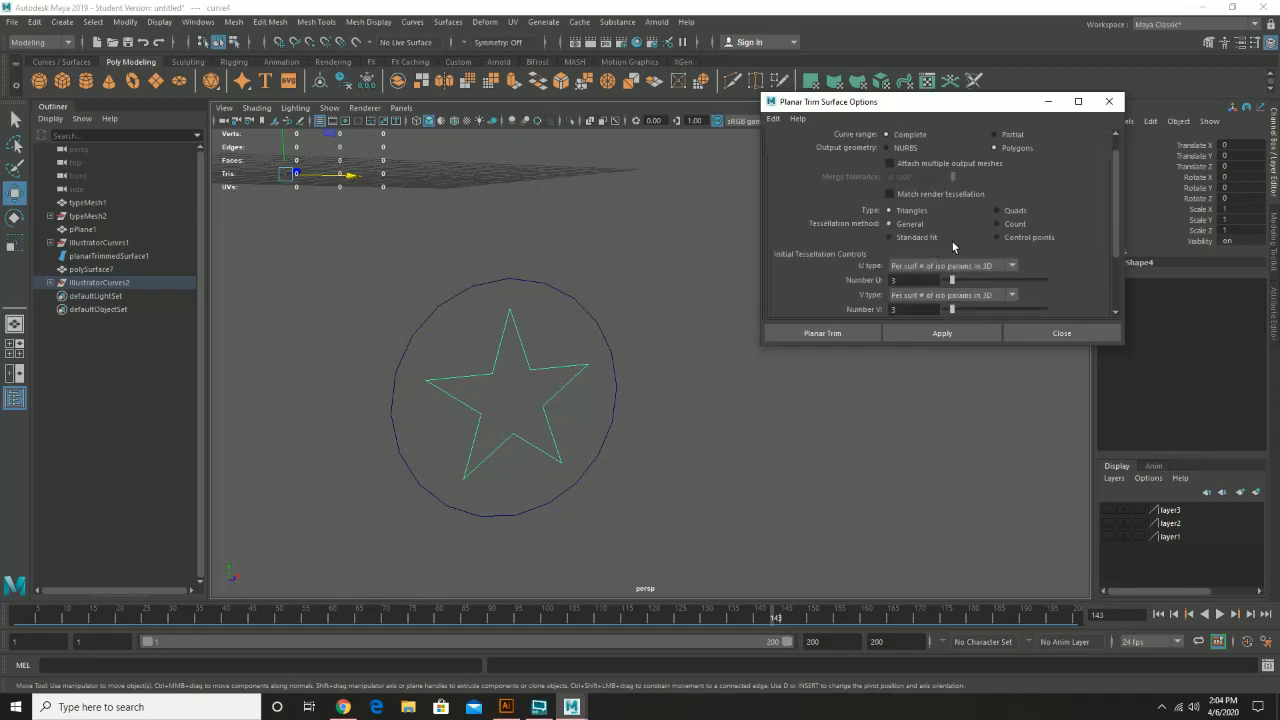
pyautogui.click(960, 334)
# Select all faces of the planar star mesh and extrude them to give the star thickness
pyautogui.keyDown('alt'); pyautogui.moveTo(610, 418); pyautogui.dragTo(578, 353); pyautogui.keyUp('alt')
pyautogui.keyDown('alt'); pyautogui.moveTo(577, 381); pyautogui.dragTo(559, 376); pyautogui.keyUp('alt')
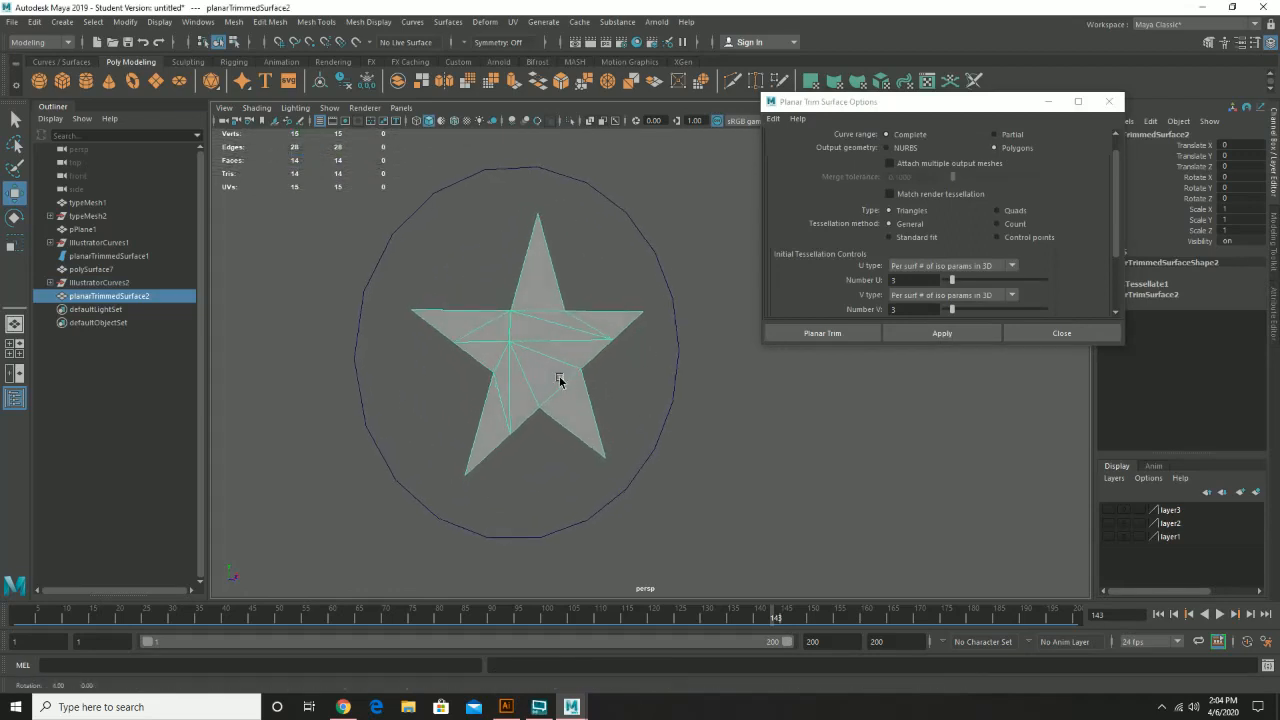
pyautogui.moveTo(540, 356); pyautogui.dragTo(539, 372, button='right')
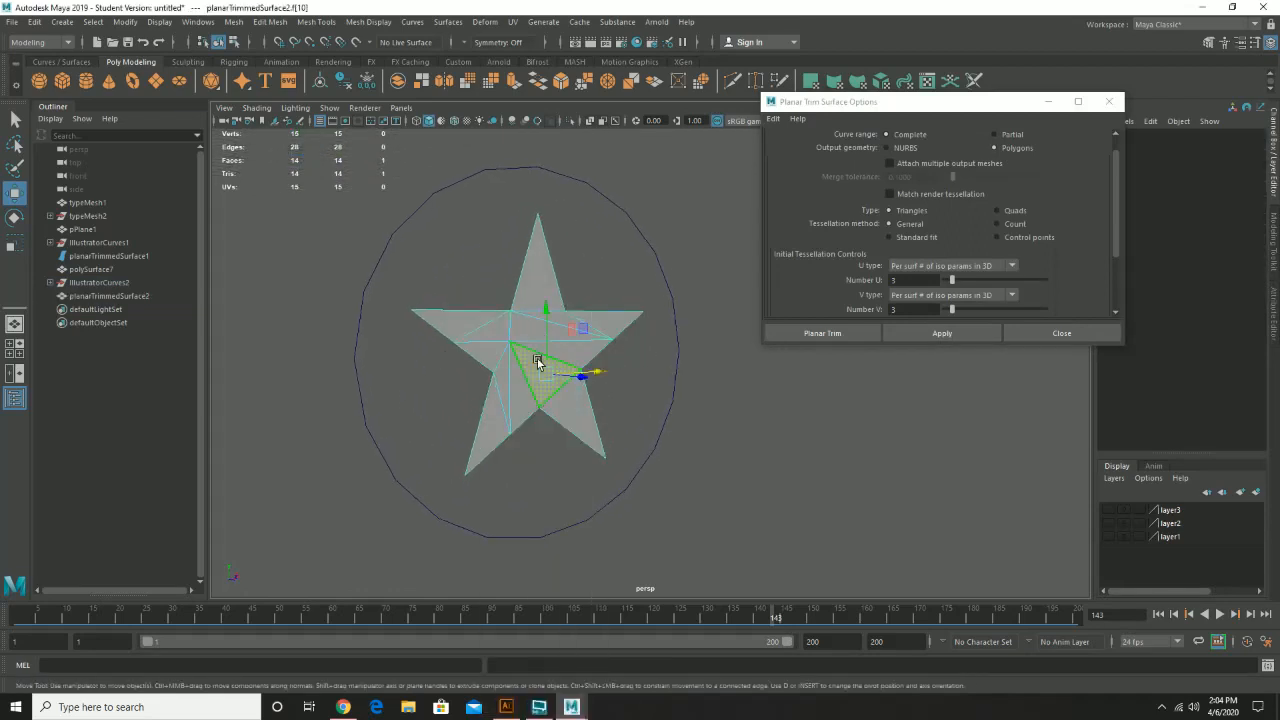
pyautogui.keyDown('alt'); pyautogui.moveTo(537, 358); pyautogui.dragTo(560, 366); pyautogui.keyUp('alt')
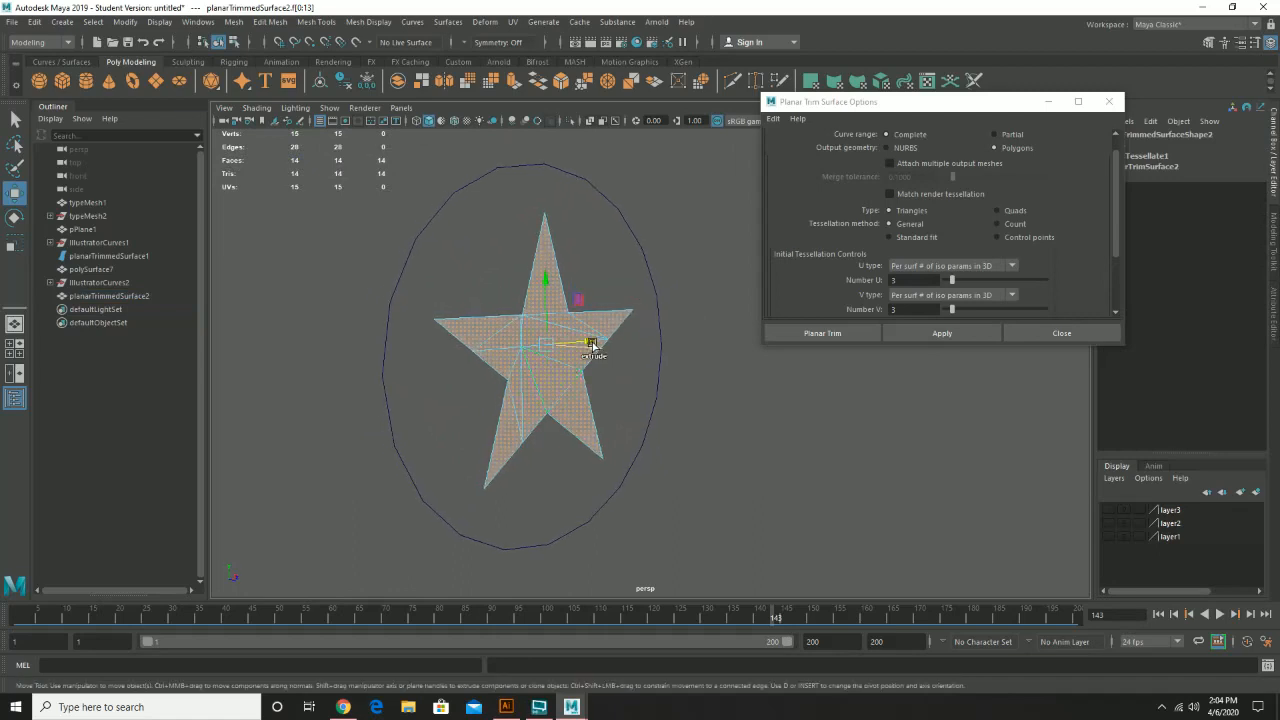
pyautogui.hotkey('ctrl', 'e')
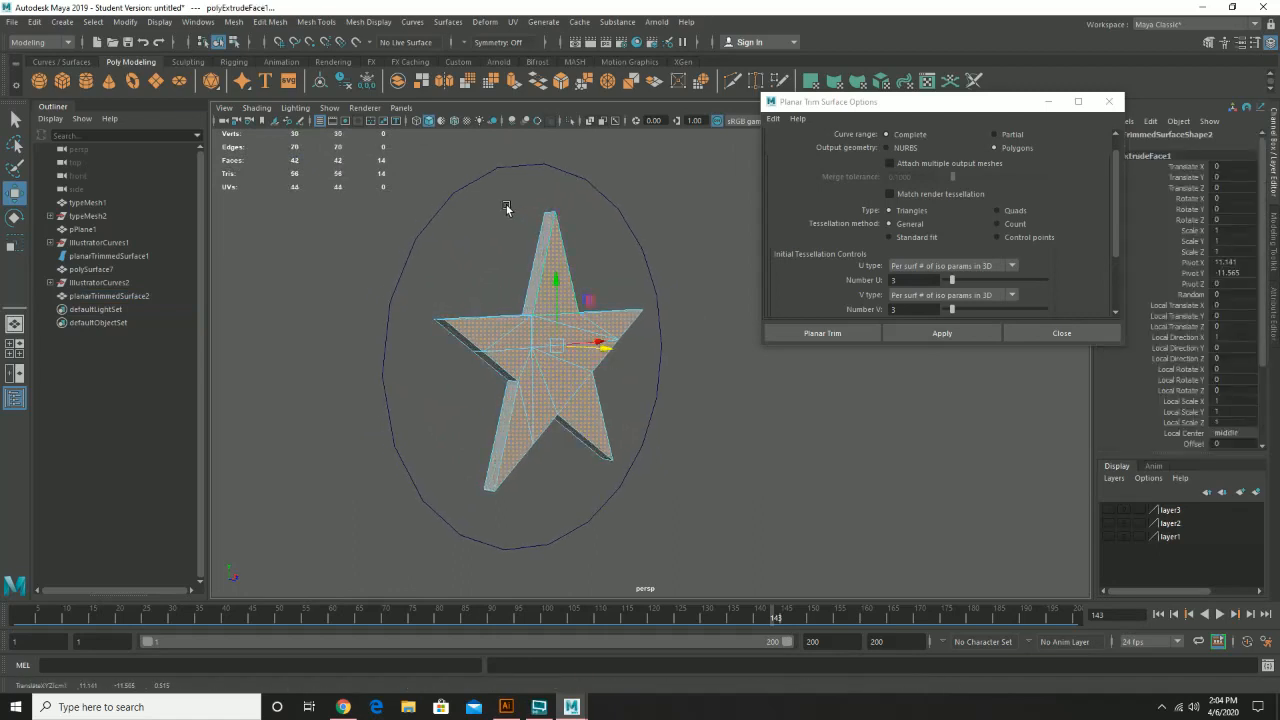
# Create a planar polygon surface of type Triangles from the circle curve and extrude all its faces to give the disc thickness
pyautogui.click(479, 179)
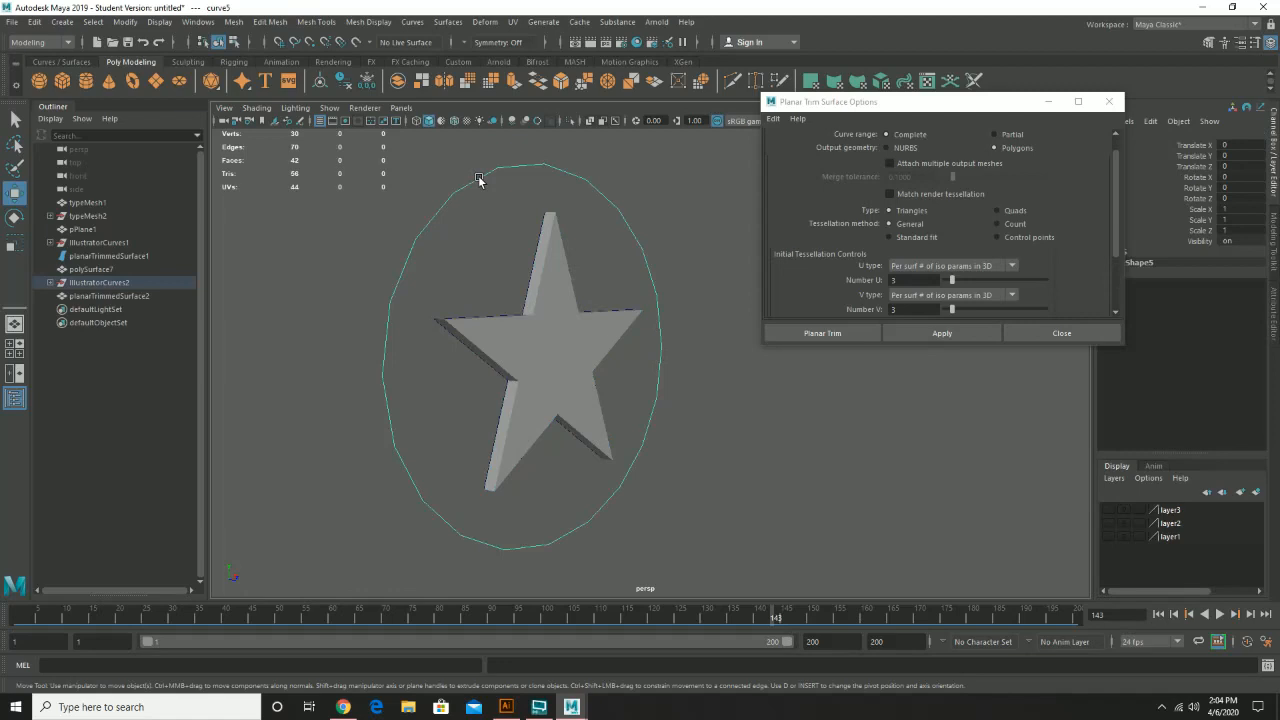
pyautogui.click(966, 331)
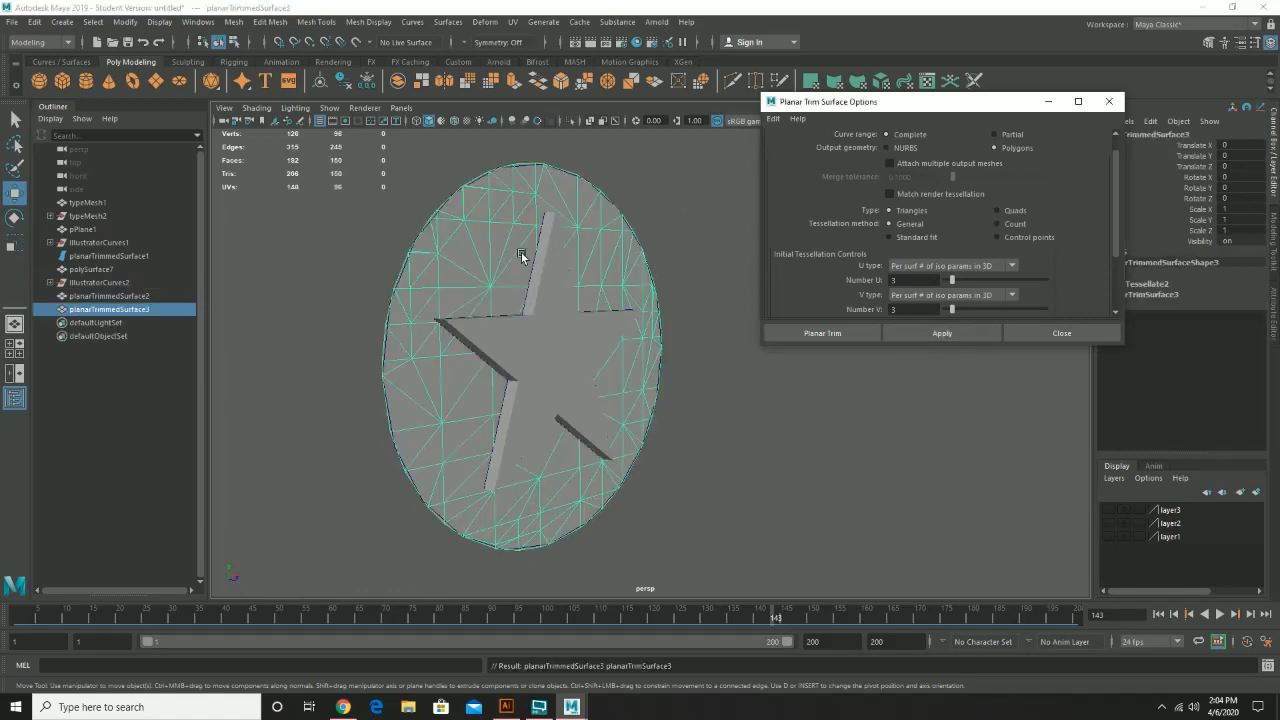
pyautogui.moveTo(506, 248); pyautogui.dragTo(506, 284, button='right')
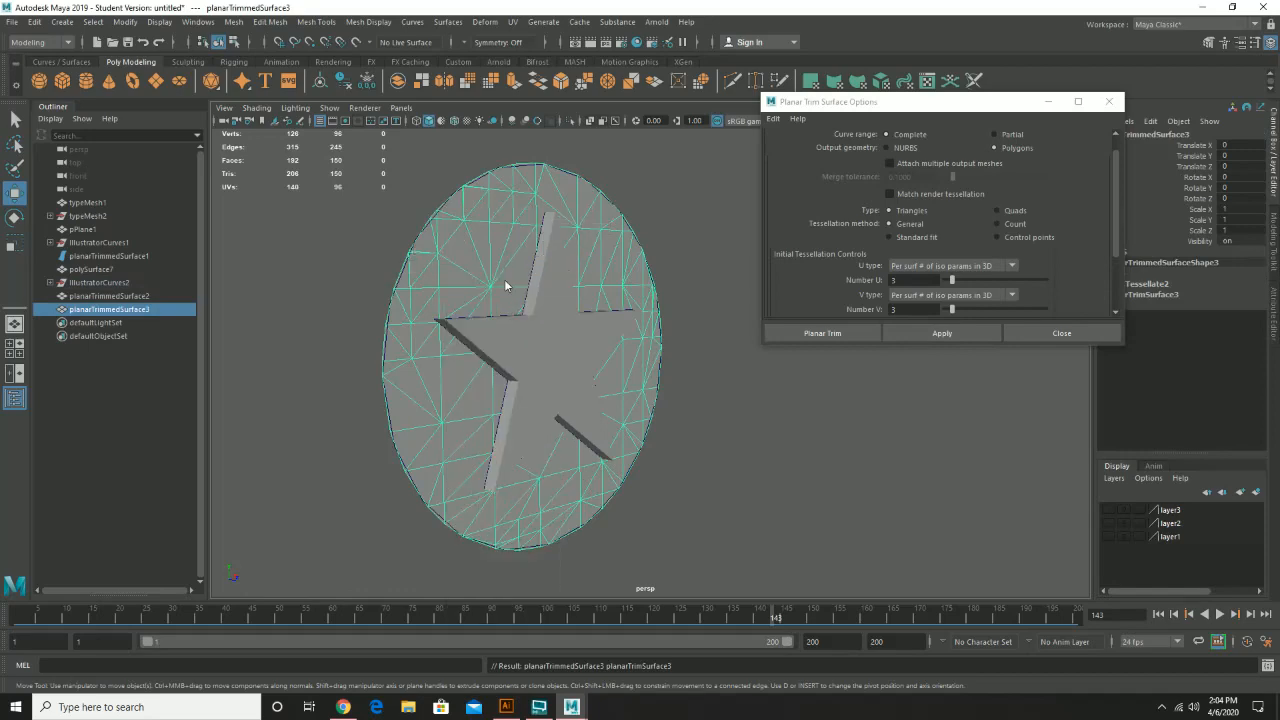
pyautogui.click(486, 257)
pyautogui.keyDown('alt'); pyautogui.moveTo(486, 257); pyautogui.dragTo(494, 319); pyautogui.keyUp('alt')
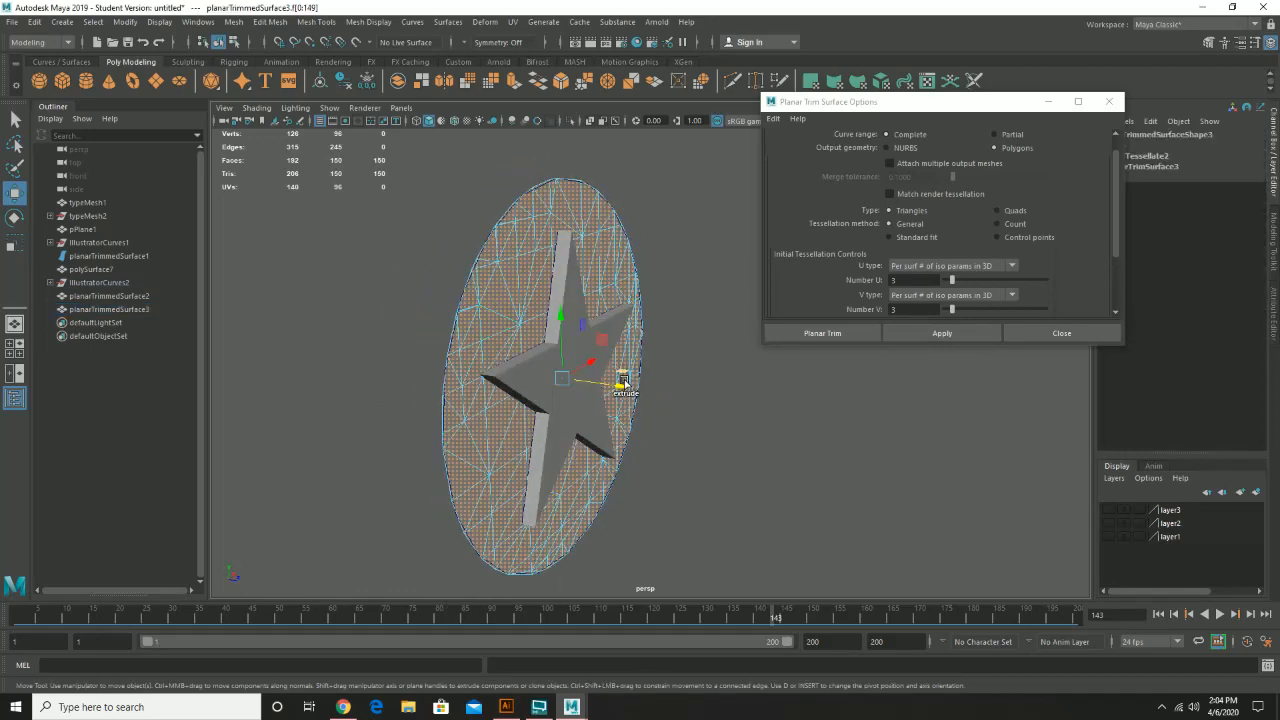
pyautogui.hotkey('ctrl', 'e')
pyautogui.moveTo(617, 381); pyautogui.dragTo(620, 277)
pyautogui.moveTo(606, 239); pyautogui.dragTo(650, 223, button='right')
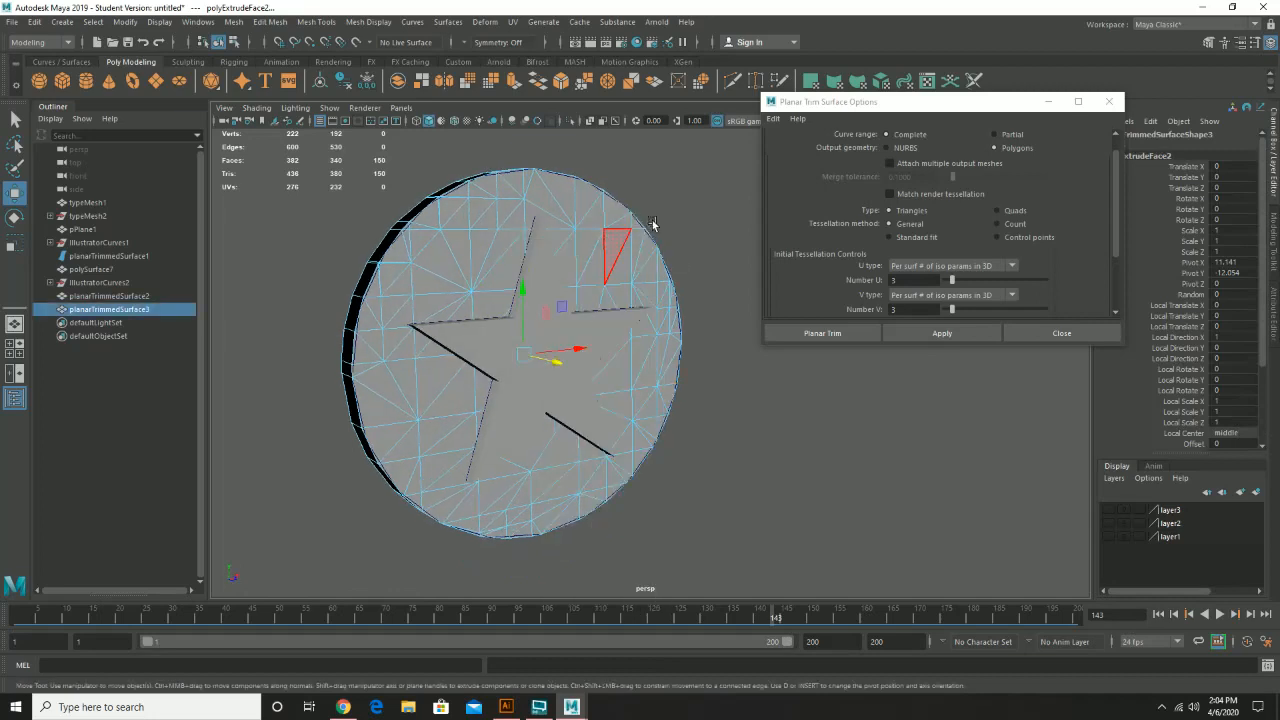
pyautogui.click(704, 185)
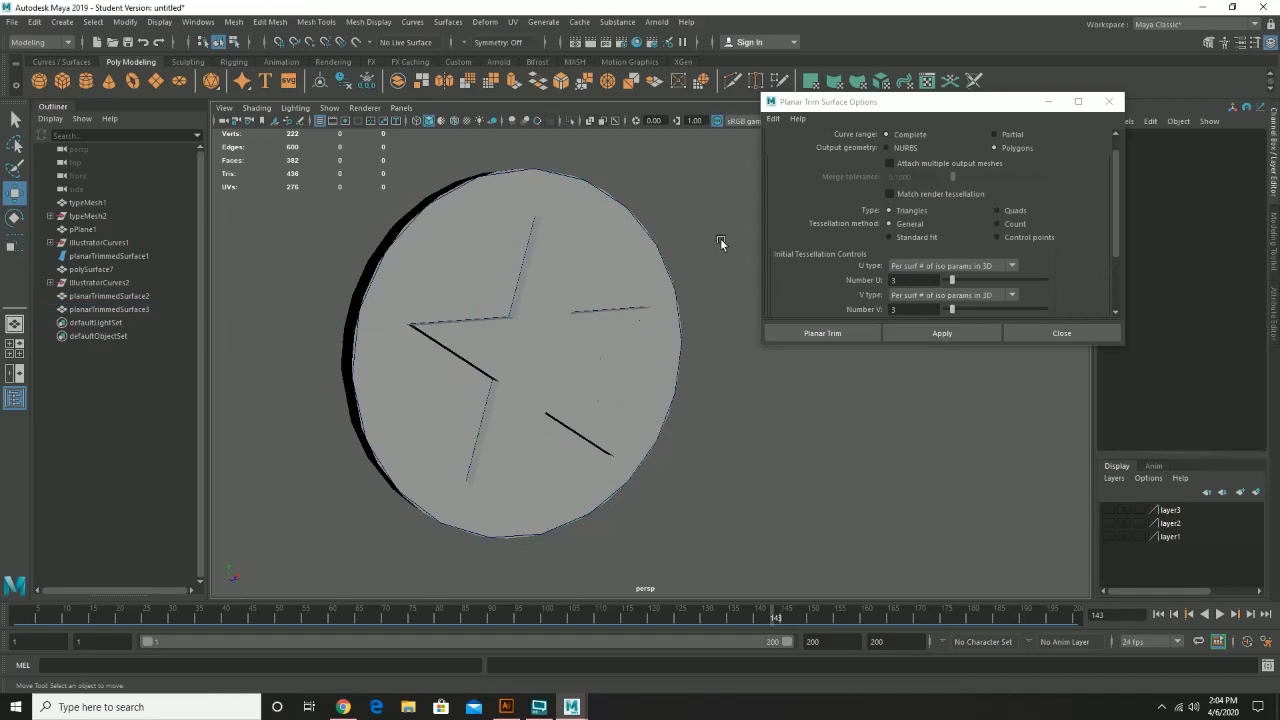
# Undo the circle's face extrusion and the triangulated planar surface, returning to the selected circle curve
pyautogui.moveTo(720, 243)
pyautogui.keyDown('alt'); pyautogui.mouseDown()
pyautogui.moveTo(633, 242)
pyautogui.moveTo(701, 237)
pyautogui.moveTo(715, 254)
pyautogui.moveTo(738, 252)
pyautogui.mouseUp(); pyautogui.keyUp('alt')
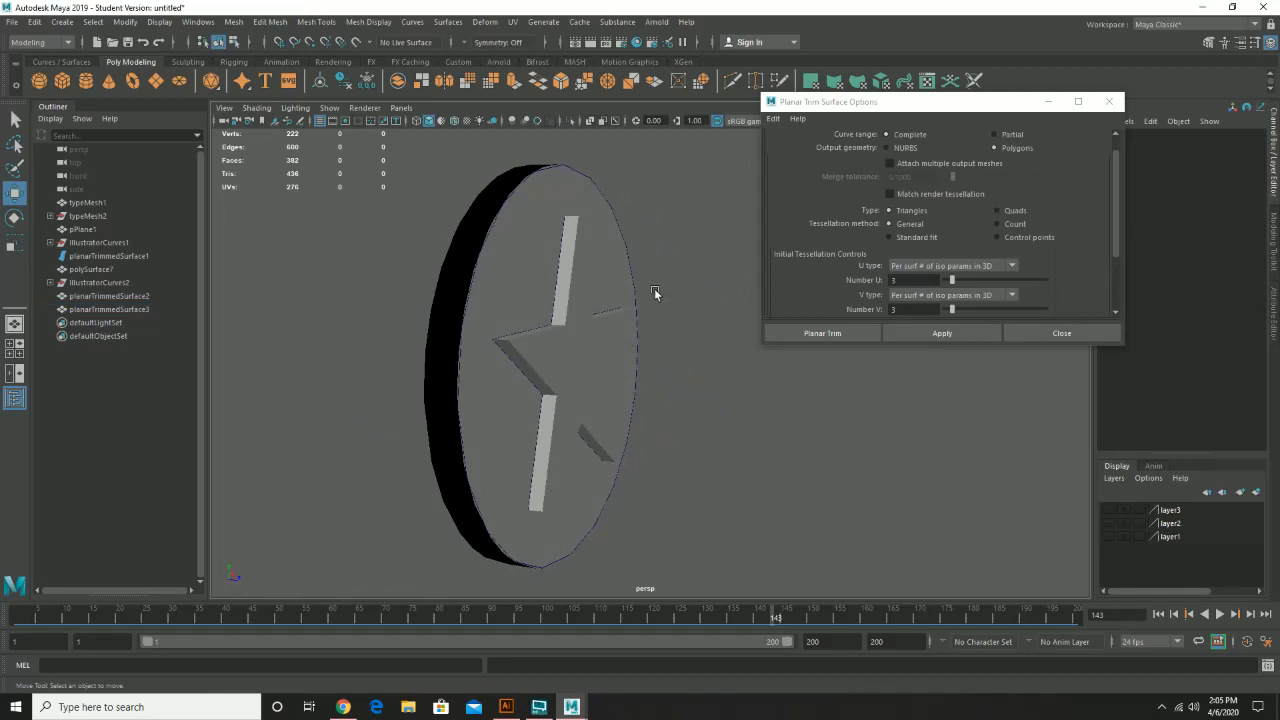
pyautogui.keyDown('alt'); pyautogui.moveTo(571, 309); pyautogui.dragTo(538, 322); pyautogui.keyUp('alt')
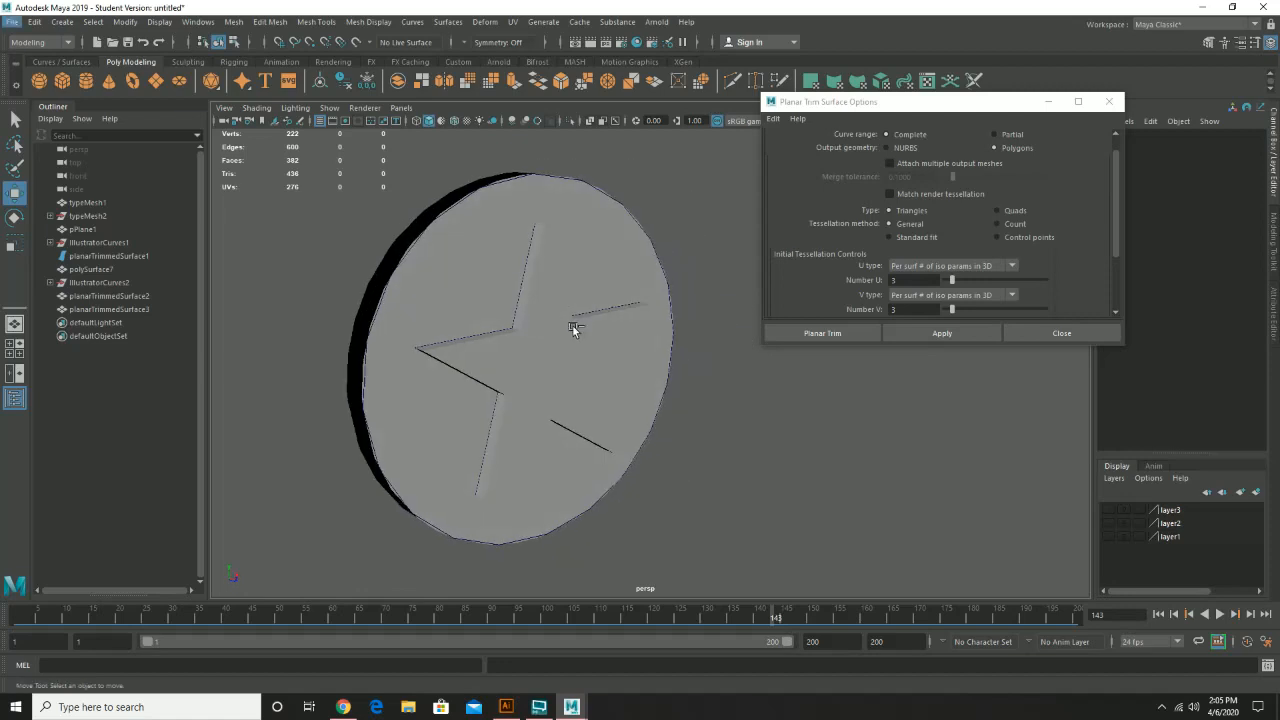
pyautogui.click(514, 297)
pyautogui.press('F11')
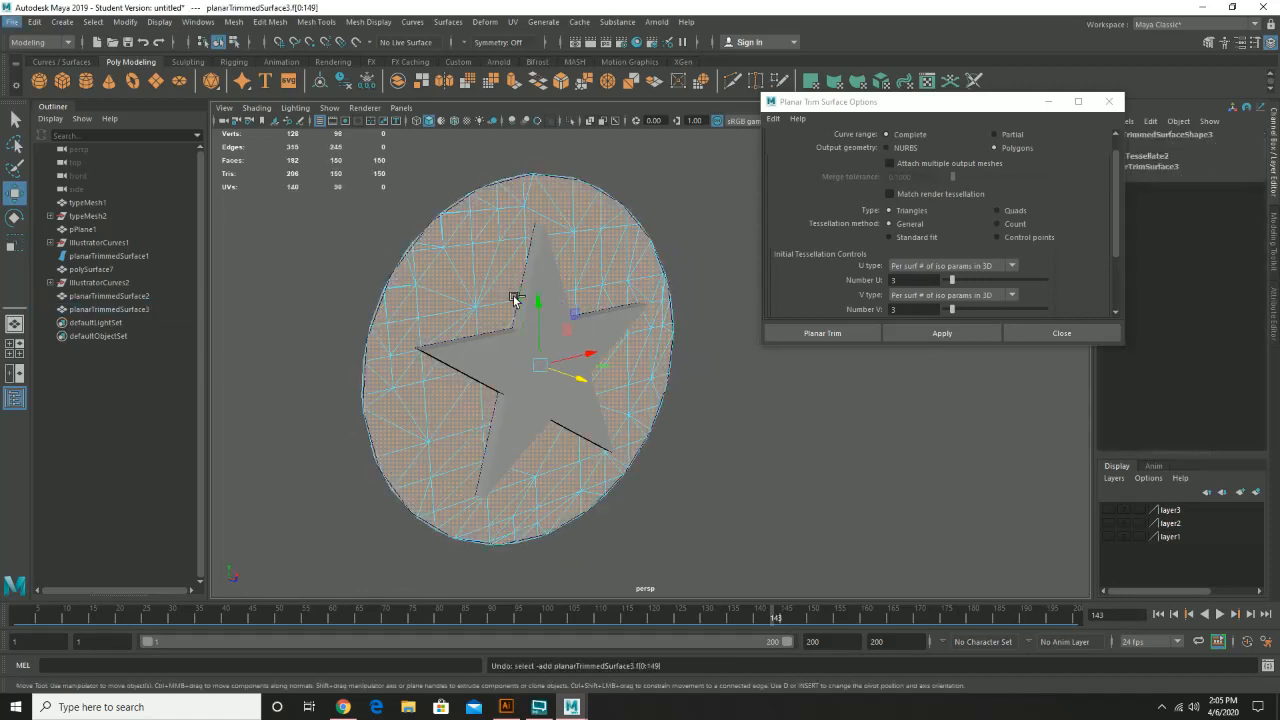
pyautogui.click(512, 302)
pyautogui.hotkey('ctrl', 'z')
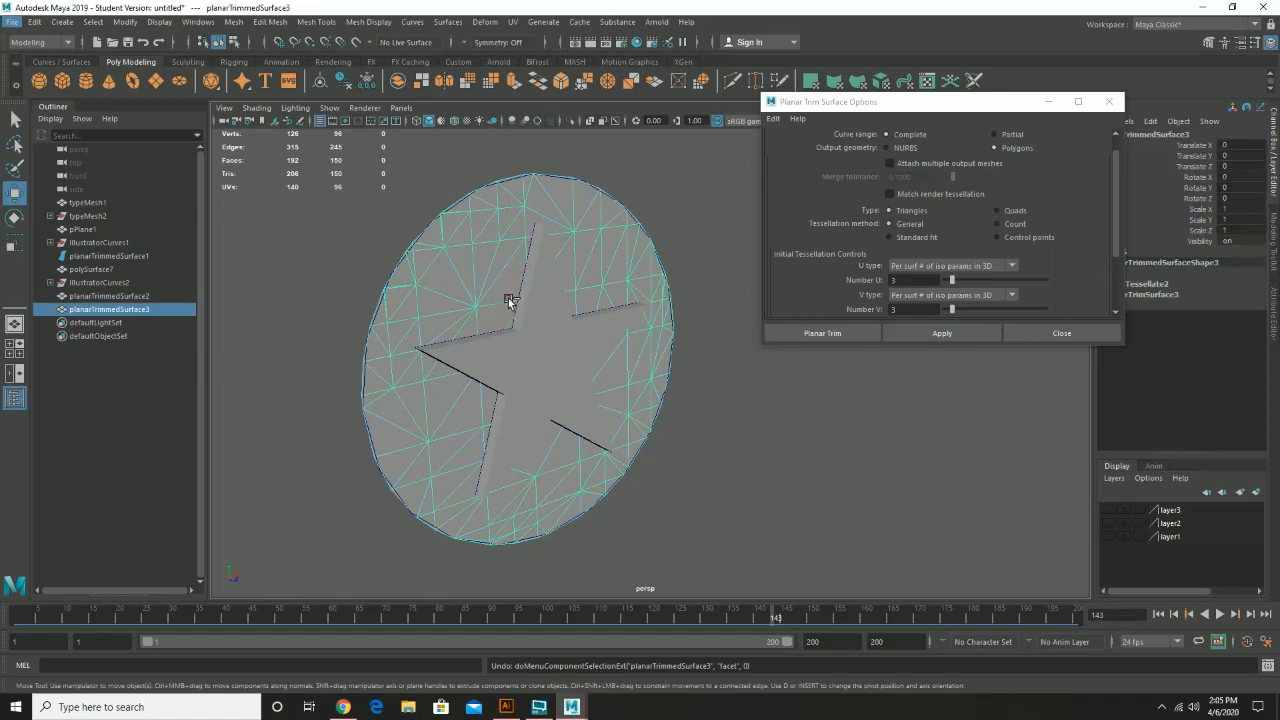
pyautogui.keyDown('alt'); pyautogui.moveTo(497, 303); pyautogui.dragTo(604, 360); pyautogui.keyUp('alt')
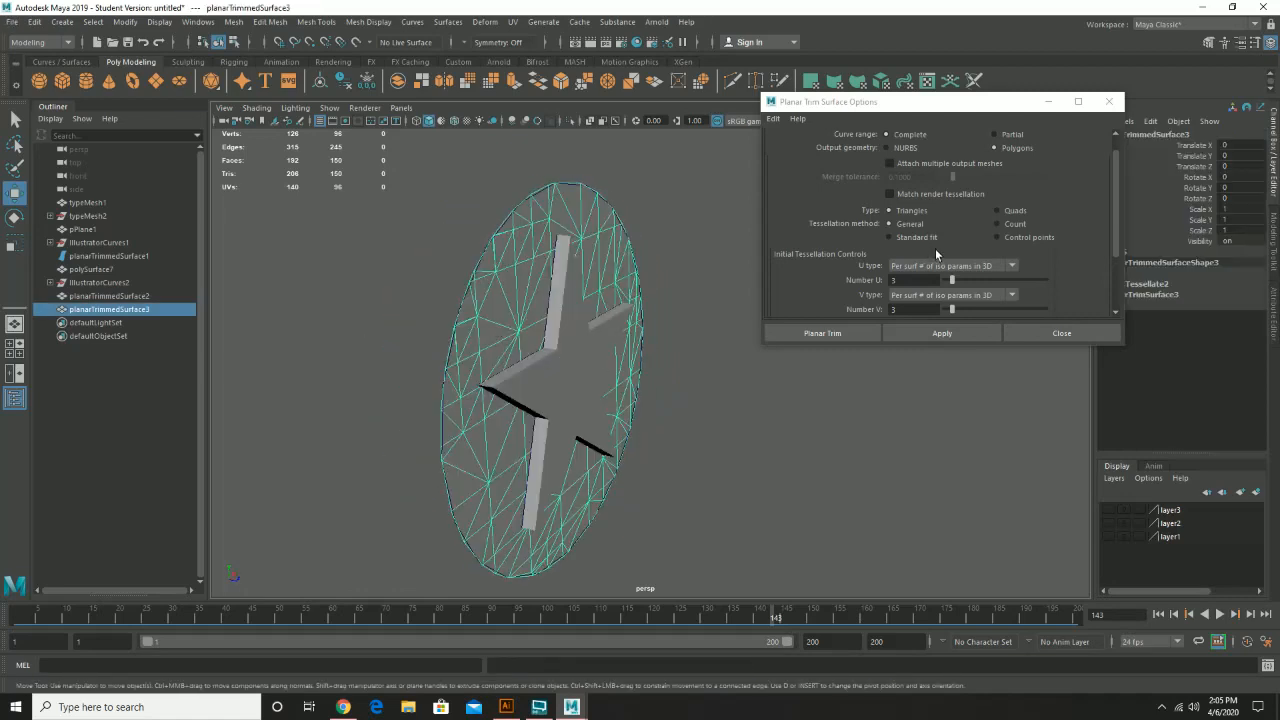
pyautogui.scroll(-2, 960, 260)
pyautogui.scroll(3, 1028, 235)
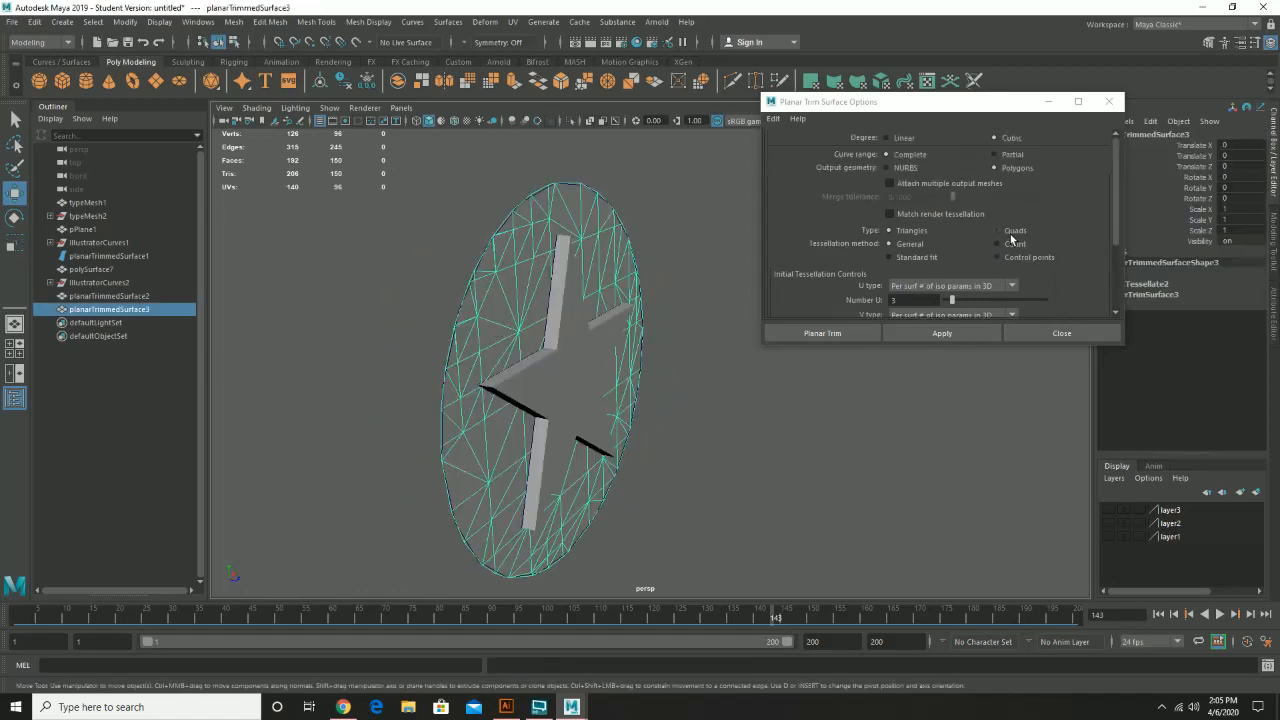
pyautogui.hotkey('ctrl', 'z')
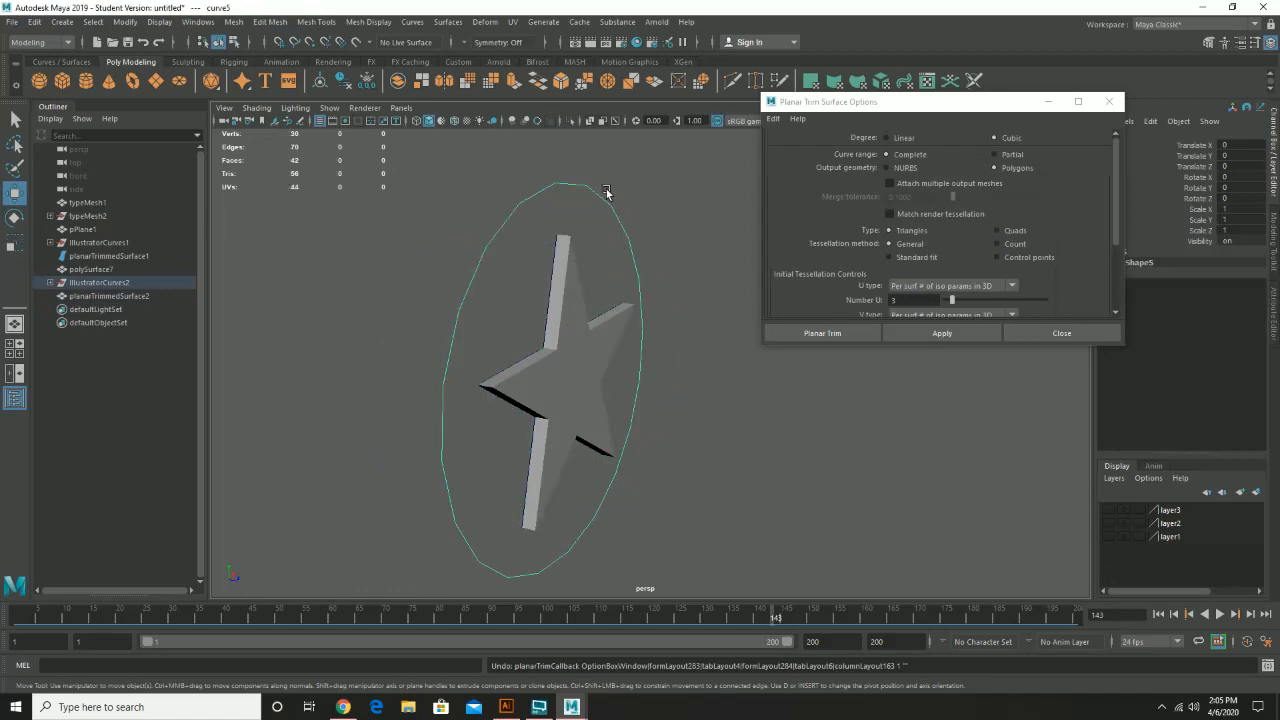
# Create a planar polygon surface from the circle curve with the tessellation type set to Quads and inspect its faces
pyautogui.keyDown('alt'); pyautogui.moveTo(608, 194); pyautogui.dragTo(685, 227); pyautogui.keyUp('alt')
pyautogui.click(997, 230)
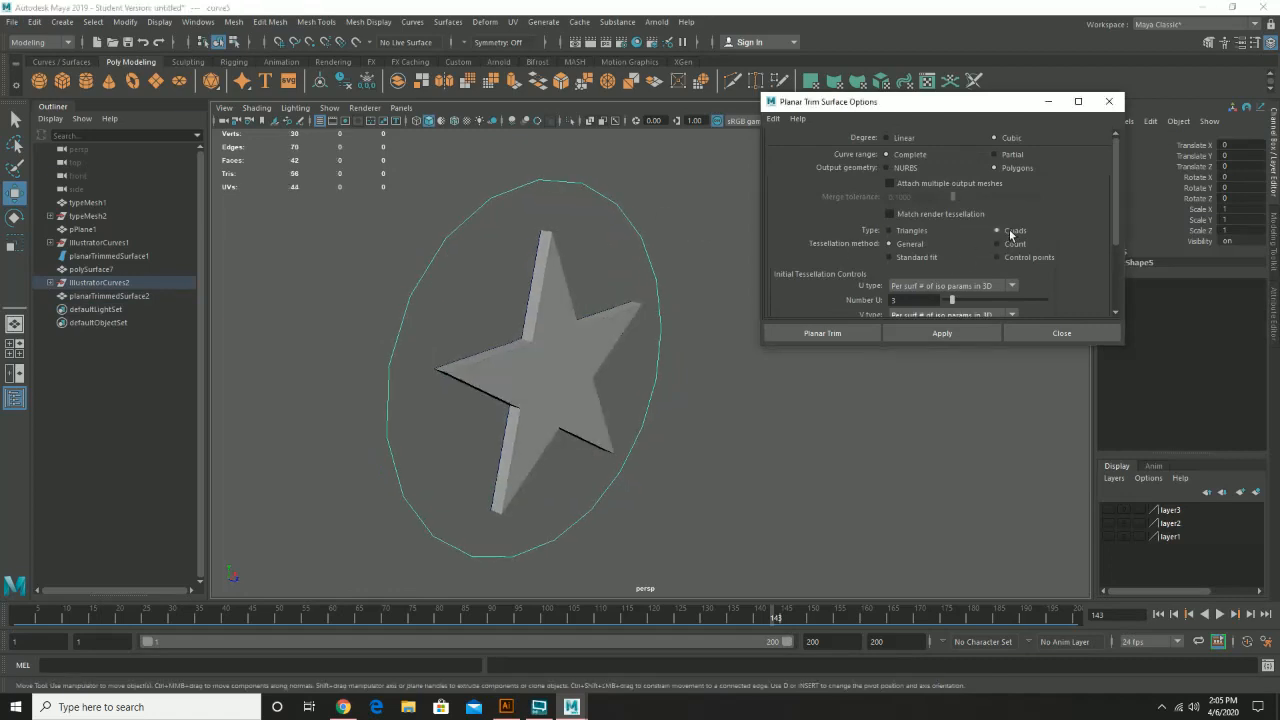
pyautogui.click(964, 333)
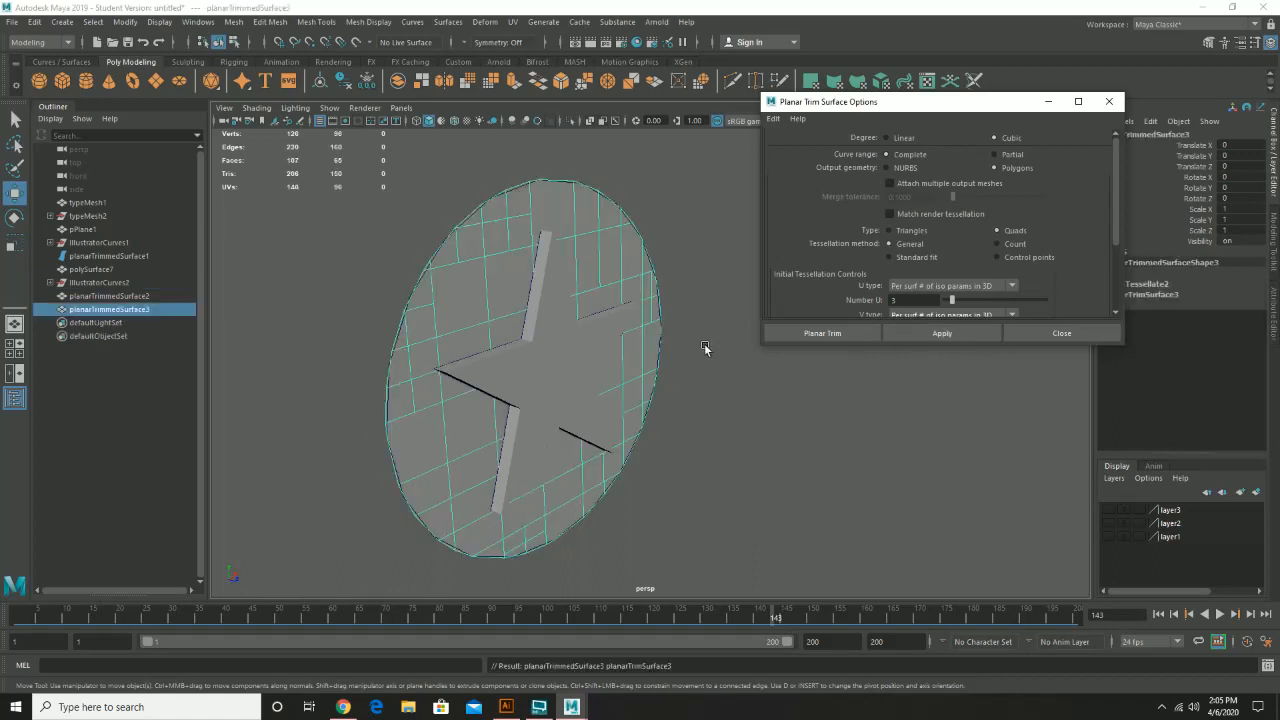
pyautogui.keyDown('alt'); pyautogui.moveTo(704, 343); pyautogui.dragTo(677, 348); pyautogui.keyUp('alt')
pyautogui.scroll(-2, 942, 247)
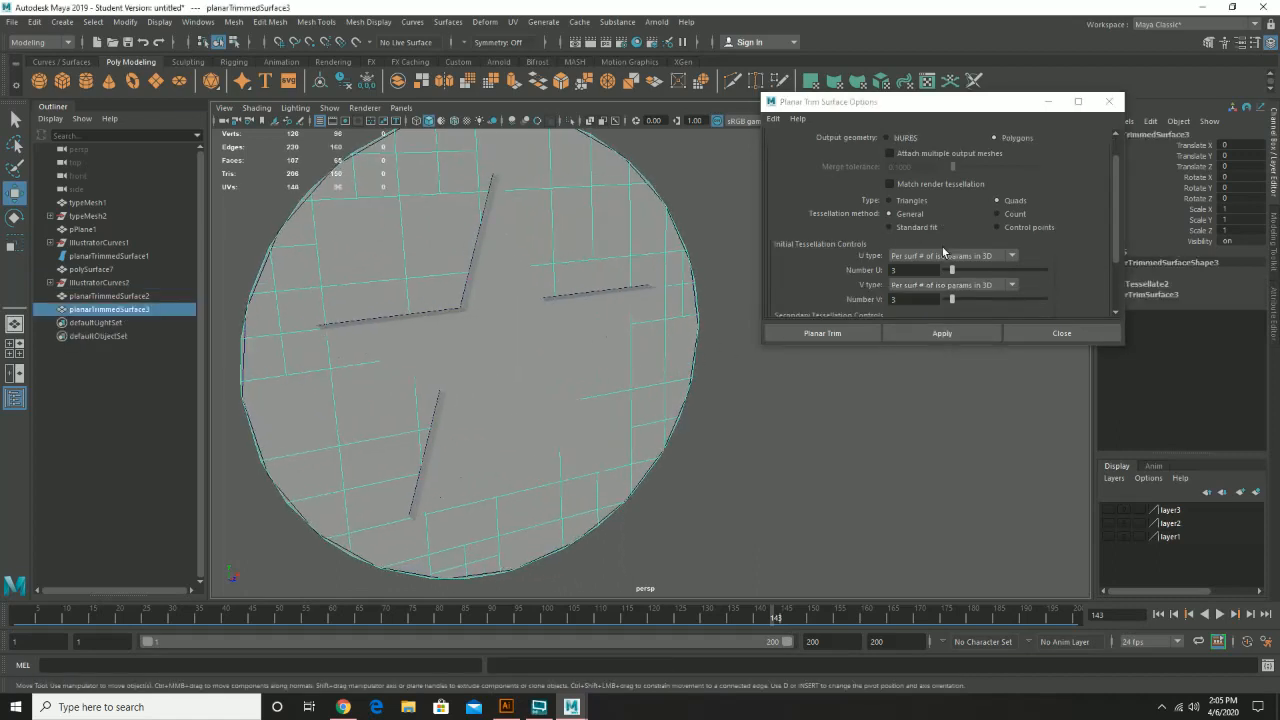
pyautogui.scroll(-2, 942, 247)
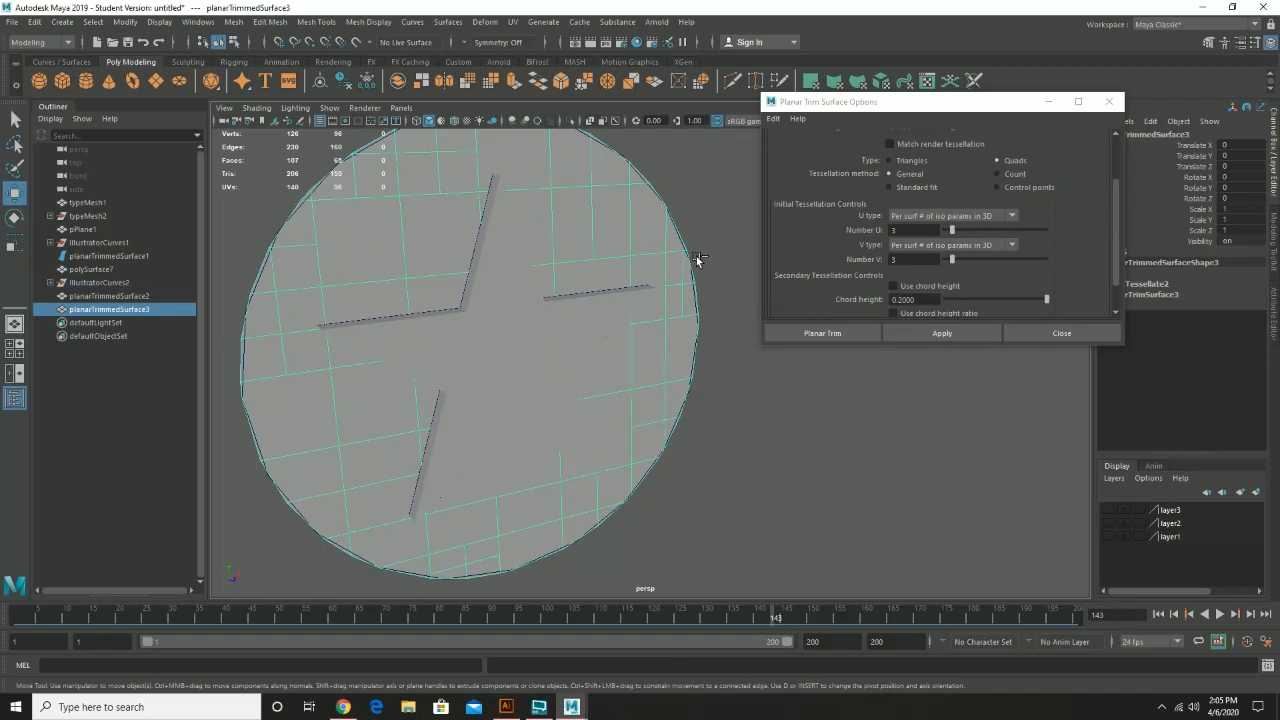
pyautogui.scroll(3, 966, 229)
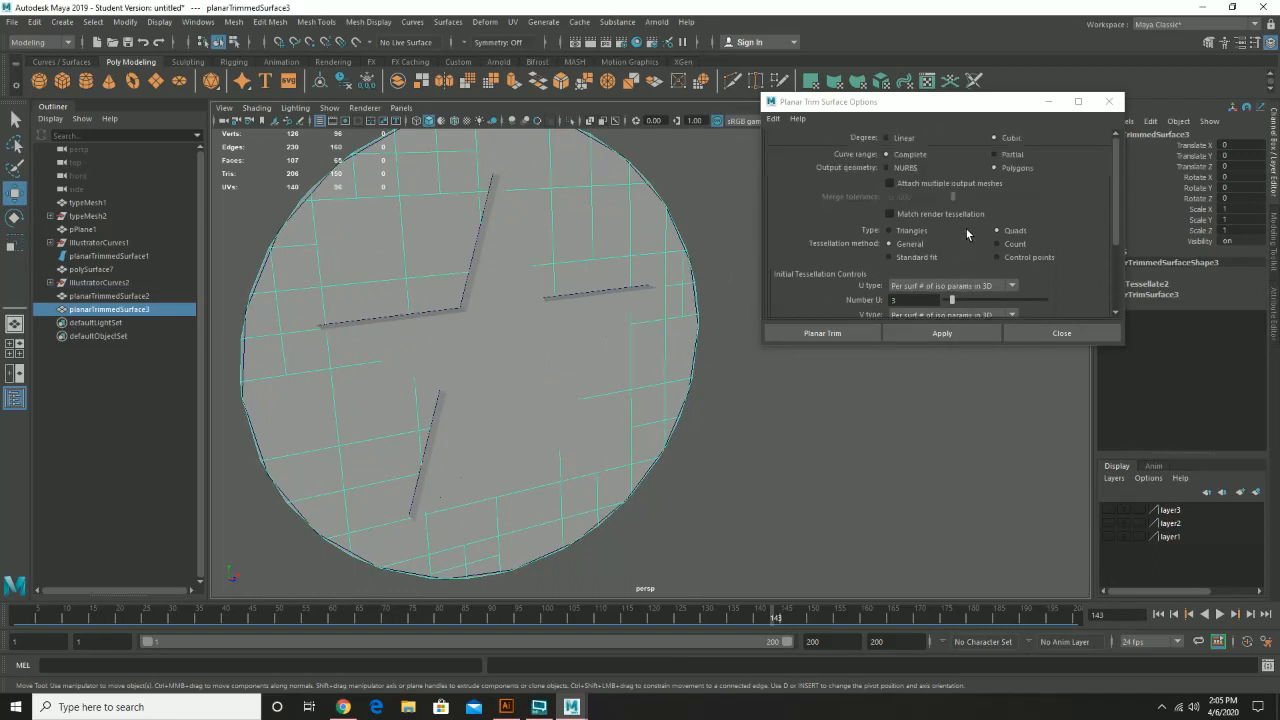
# Undo the quad surface and recreate it from the circle curve with Number U and Number V both set to 10
pyautogui.hotkey('ctrl', 'z')
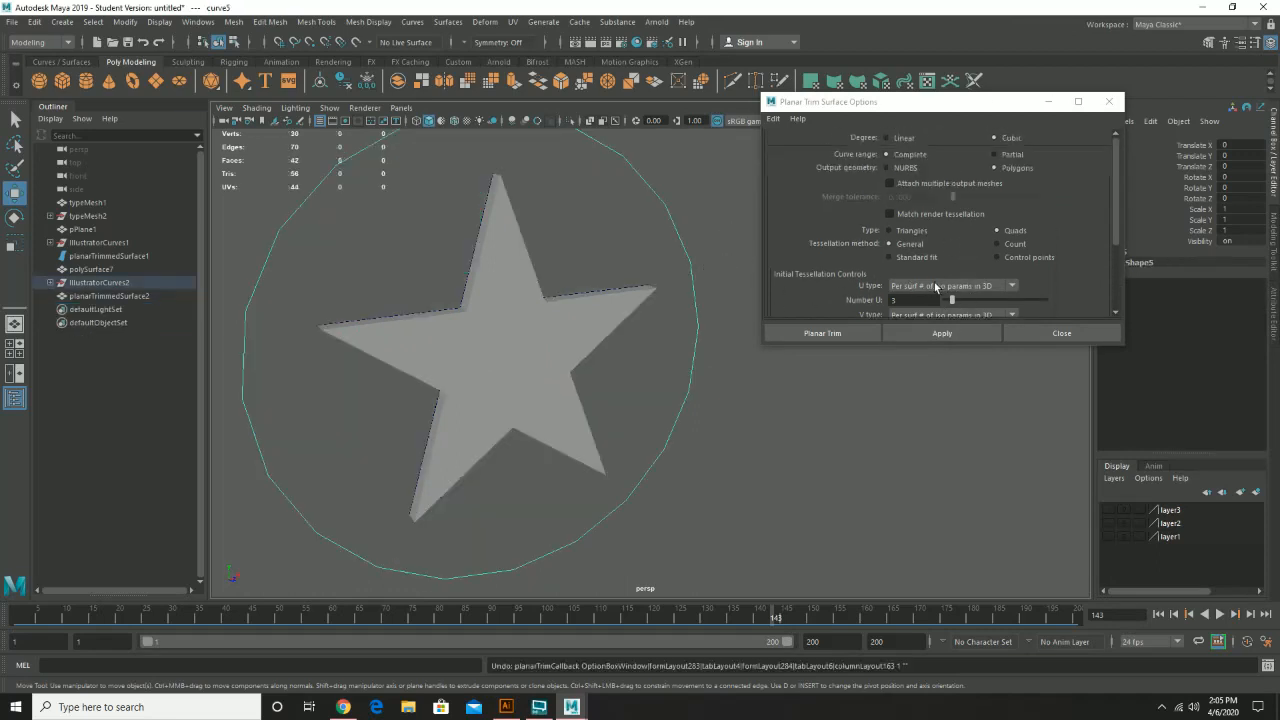
pyautogui.doubleClick(890, 300)
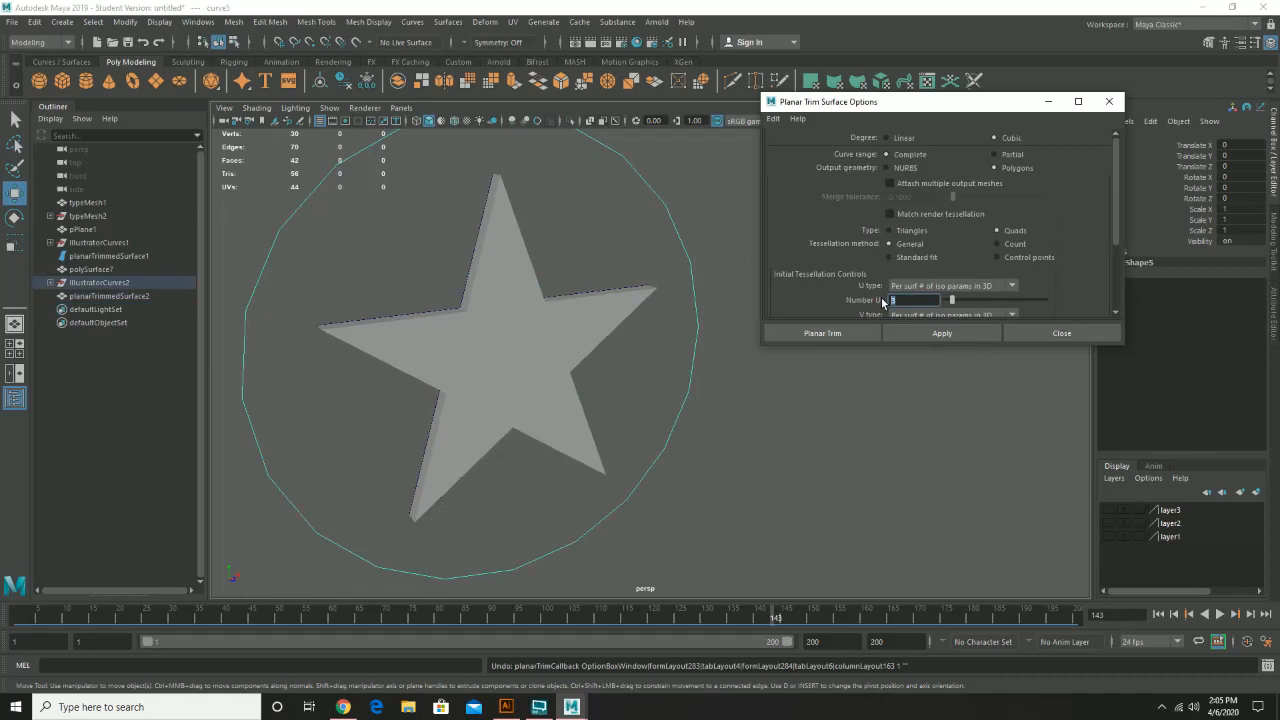
pyautogui.write('10')
pyautogui.press('Return')
pyautogui.scroll(-2, 881, 297)
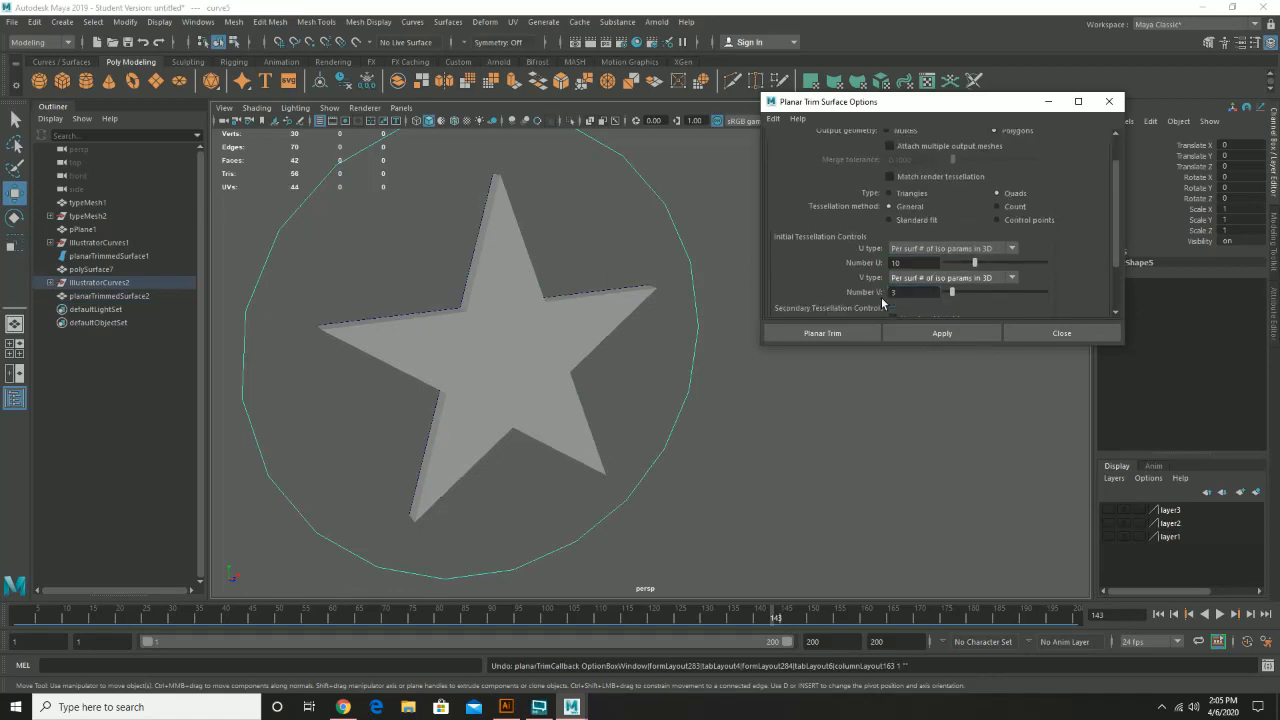
pyautogui.doubleClick(893, 292)
pyautogui.write('10')
pyautogui.press('Return')
pyautogui.keyDown('alt'); pyautogui.moveTo(576, 254); pyautogui.dragTo(453, 265); pyautogui.keyUp('alt')
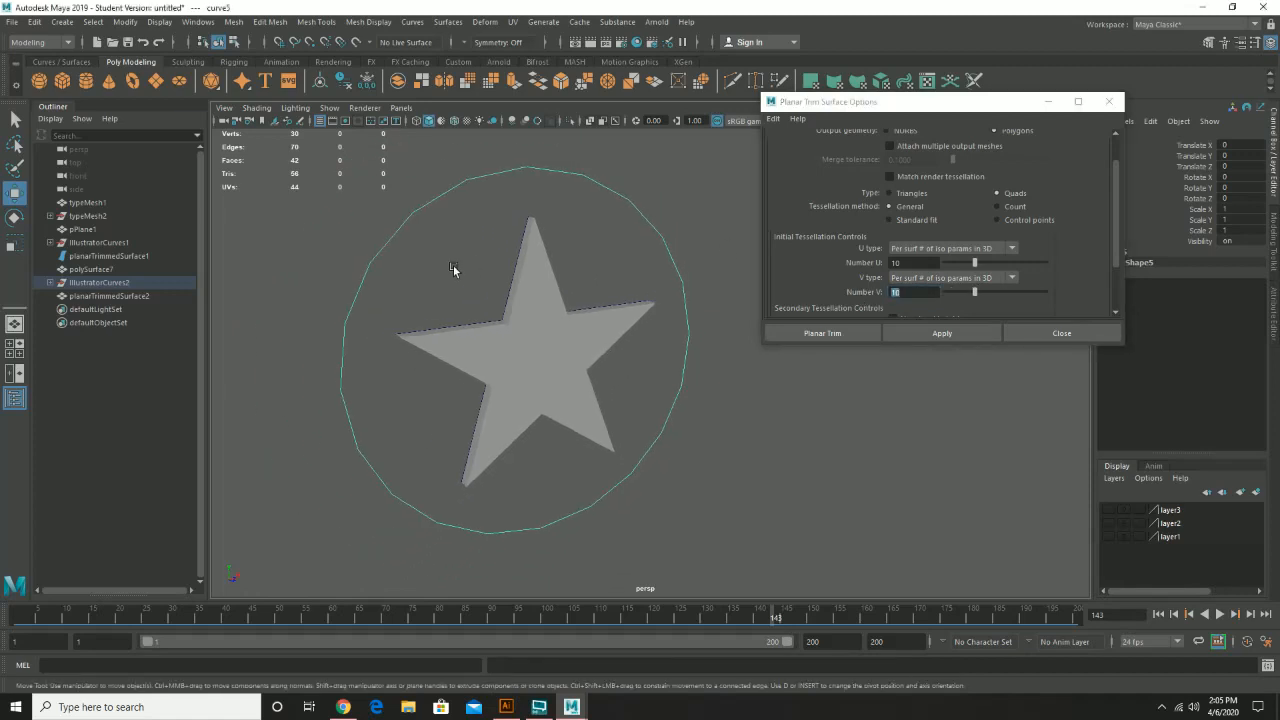
pyautogui.click(928, 334)
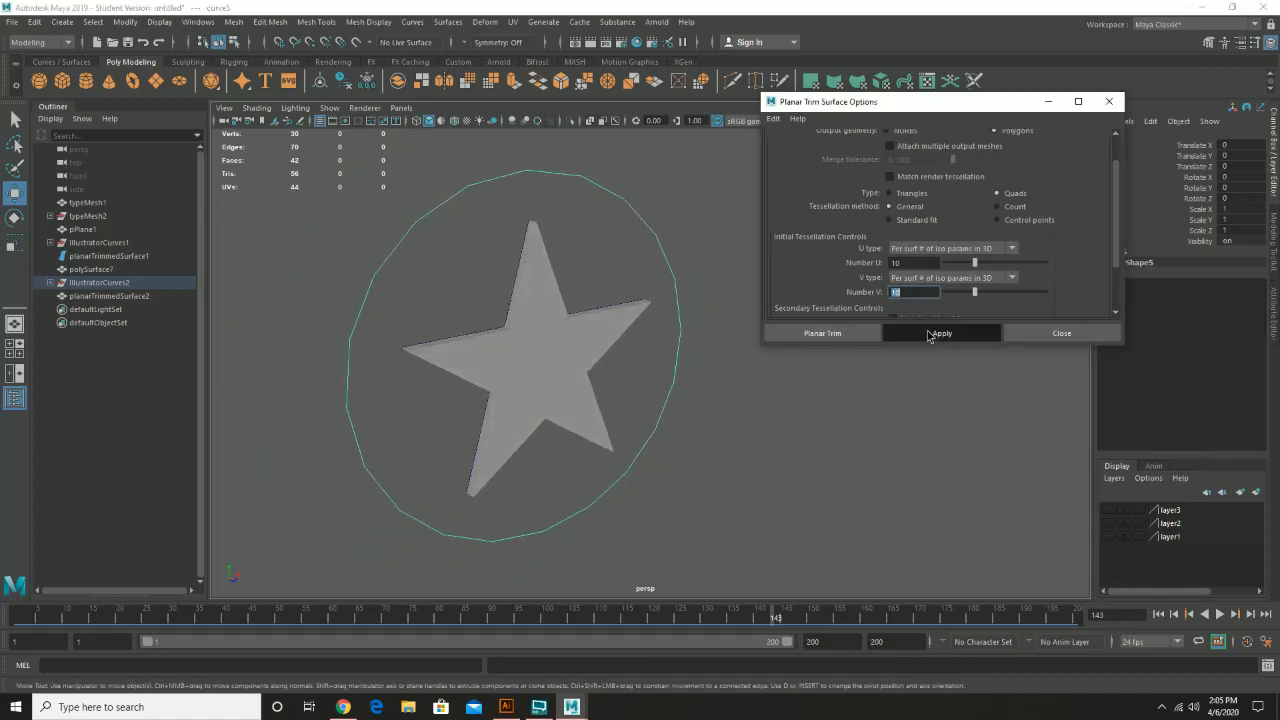
pyautogui.moveTo(509, 314)
pyautogui.keyDown('alt'); pyautogui.mouseDown()
pyautogui.moveTo(529, 309)
pyautogui.moveTo(515, 305)
pyautogui.mouseUp(); pyautogui.keyUp('alt')
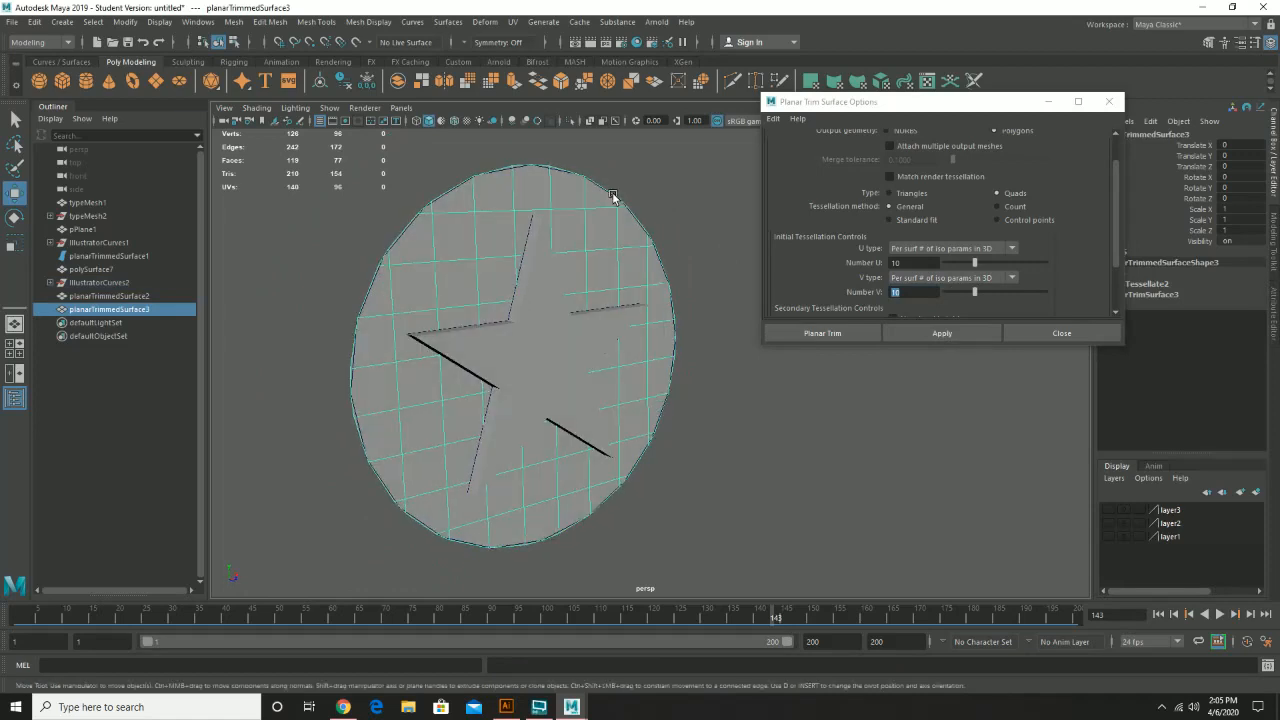
# Select all faces of the circular planar mesh and extrude them slightly to form a thin disc
pyautogui.click(702, 243)
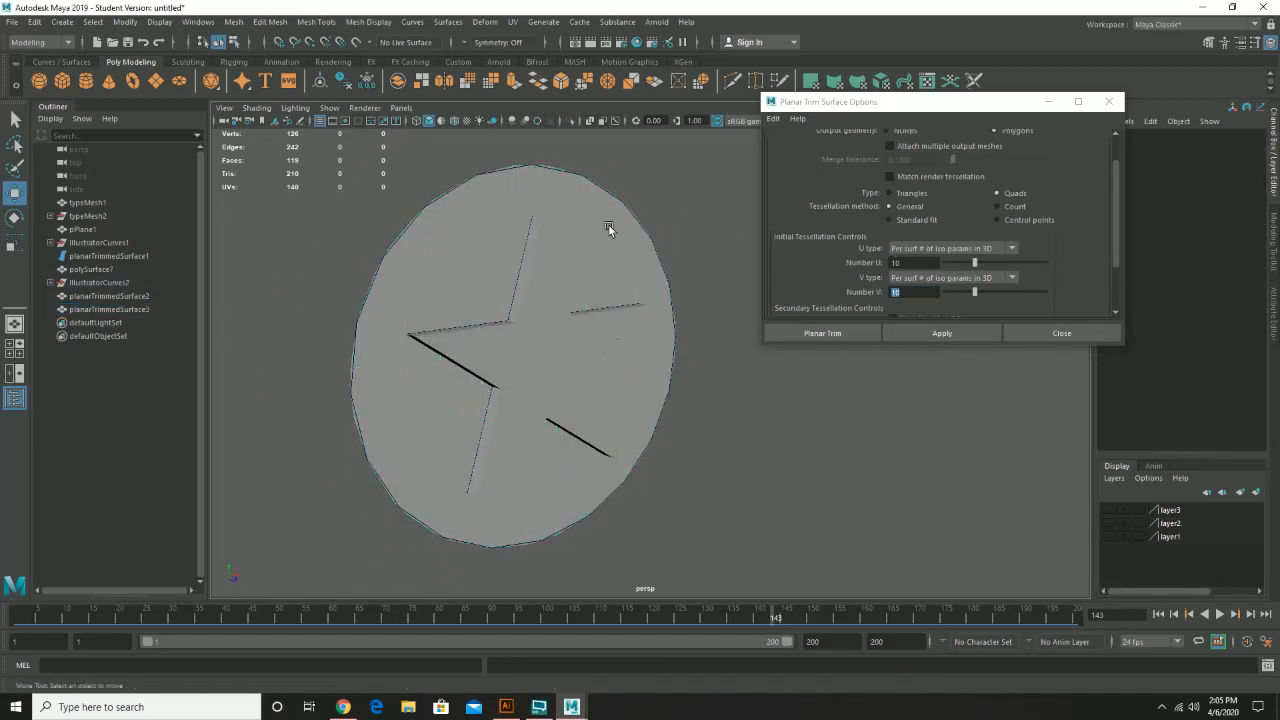
pyautogui.click(602, 225)
pyautogui.keyDown('alt'); pyautogui.moveTo(603, 307); pyautogui.dragTo(529, 299); pyautogui.keyUp('alt')
pyautogui.moveTo(496, 276); pyautogui.dragTo(497, 306, button='right')
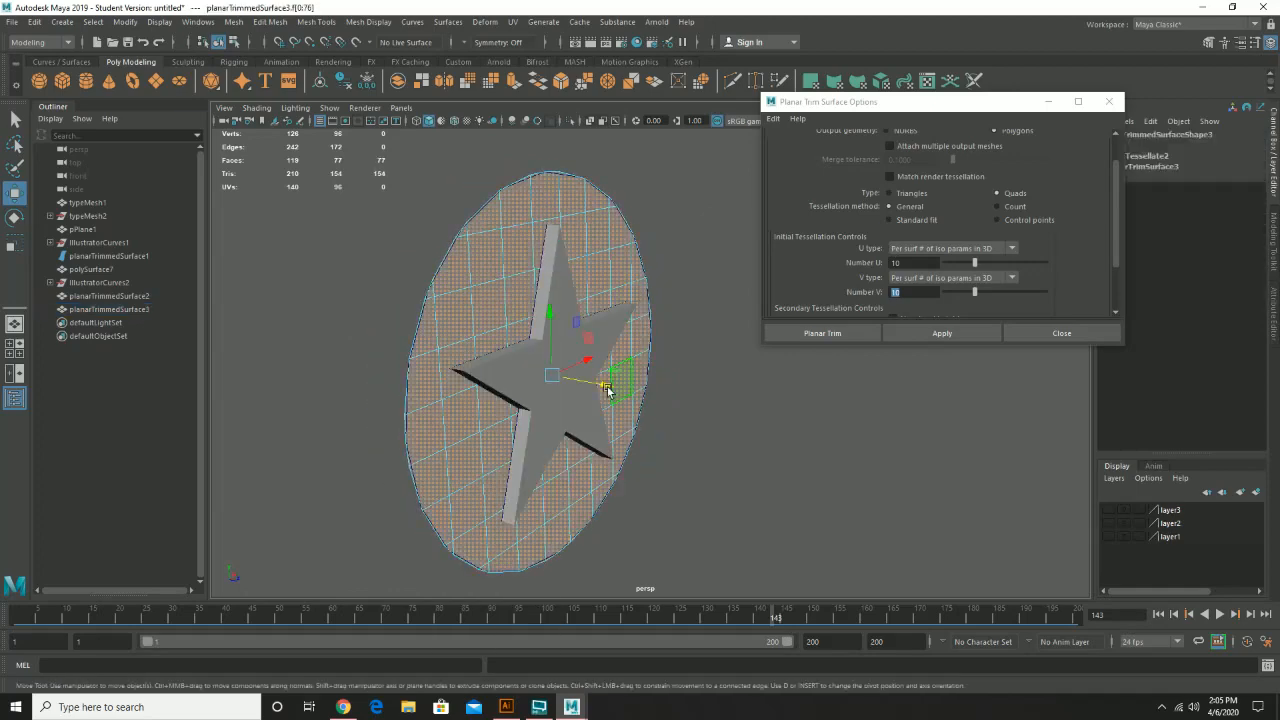
pyautogui.hotkey('ctrl', 'e')
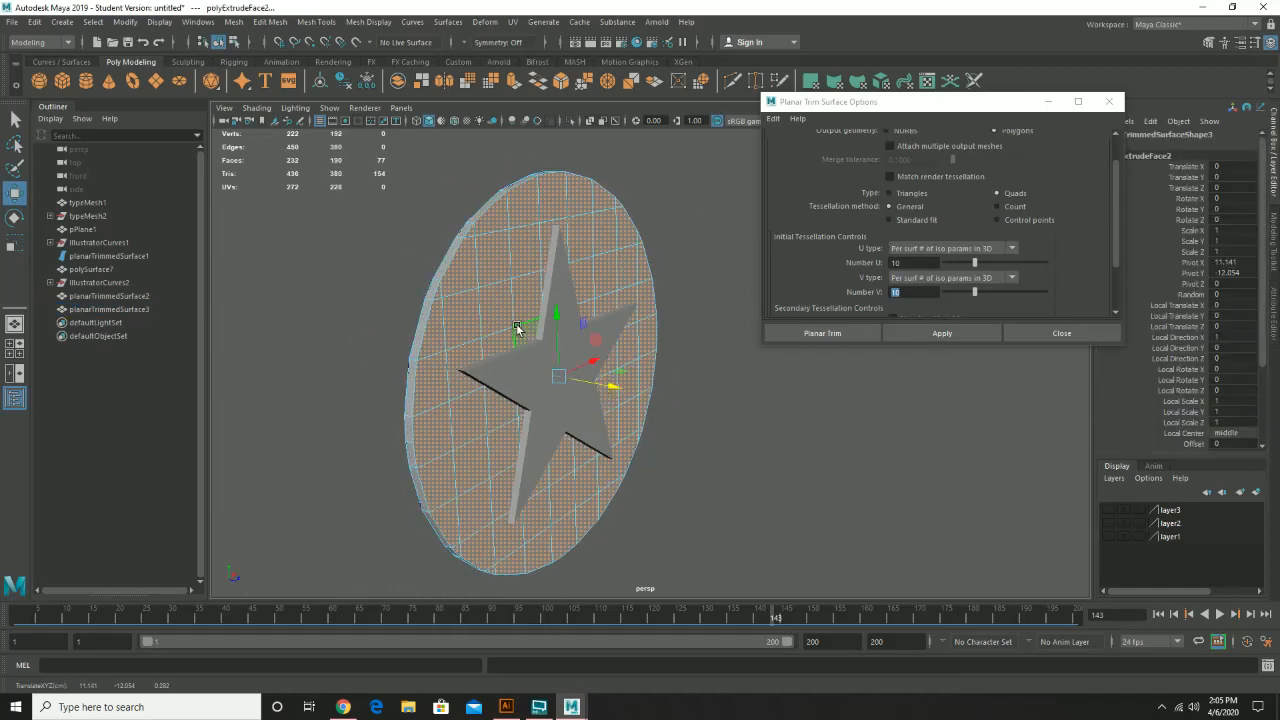
# Return the disc to object mode and move it behind the star to a Translate Z of about -0.947
pyautogui.moveTo(489, 290); pyautogui.dragTo(520, 268, button='right')
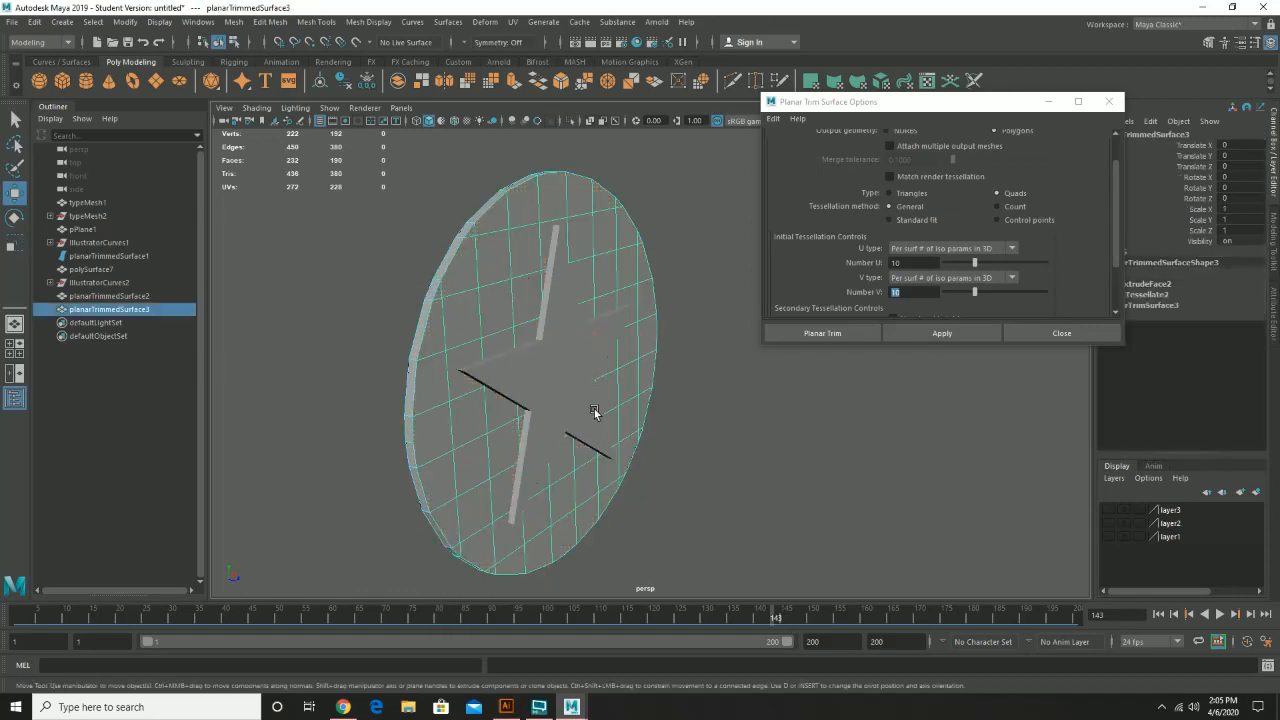
pyautogui.scroll(-5, 630, 340)
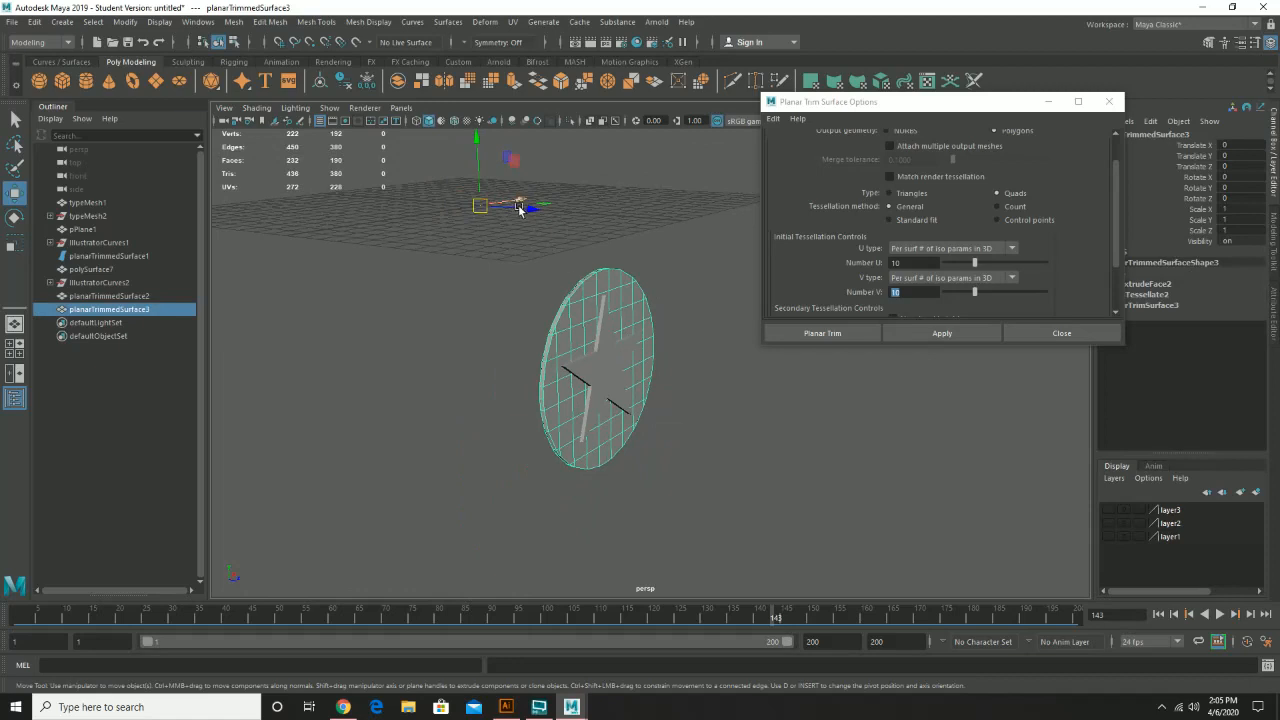
pyautogui.keyDown('alt'); pyautogui.moveTo(518, 204); pyautogui.dragTo(534, 354); pyautogui.keyUp('alt')
# Scale all the disc's faces along its depth to thicken it, return to object mode and clear the selection
pyautogui.rightClick(531, 317)
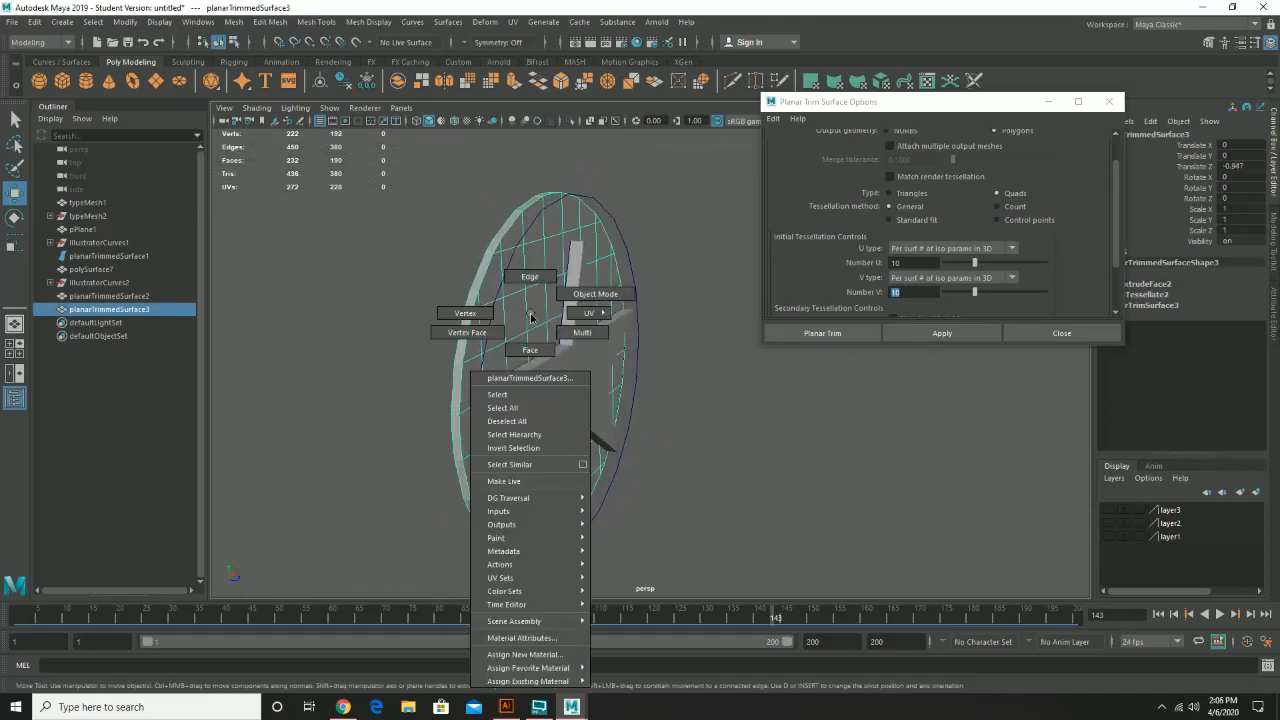
pyautogui.click(530, 350)
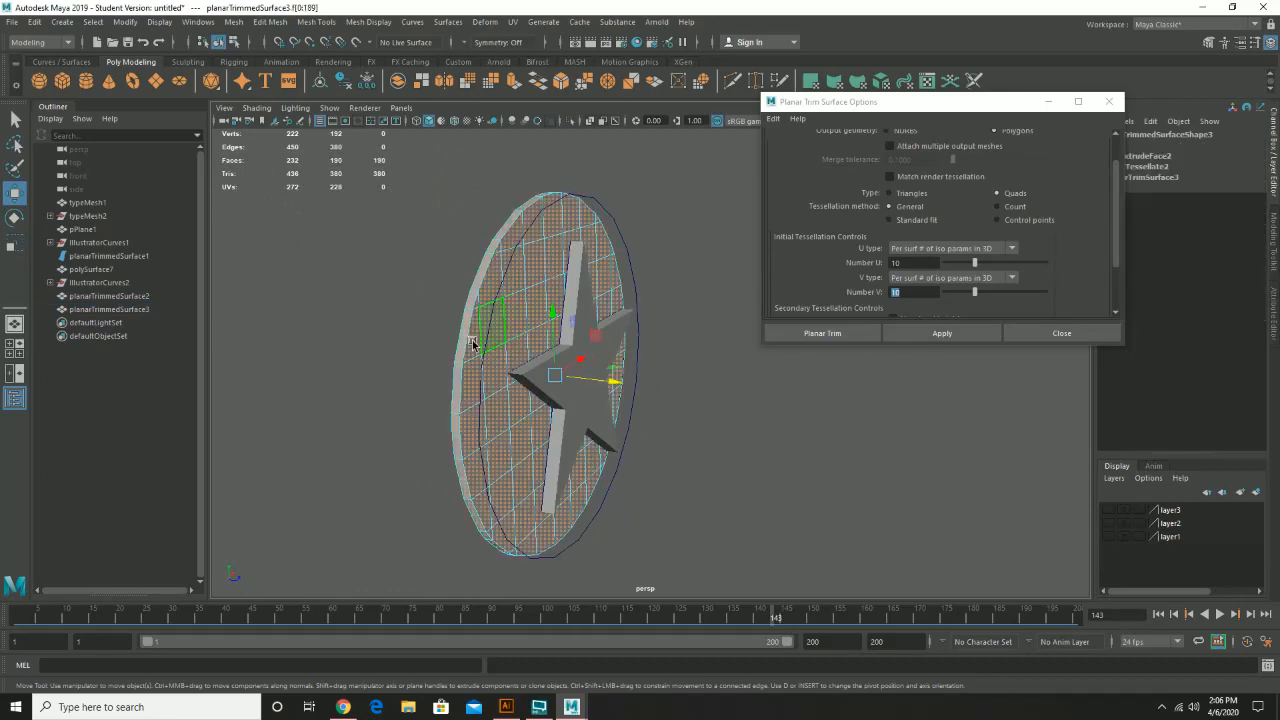
pyautogui.keyDown('alt'); pyautogui.moveTo(473, 343); pyautogui.dragTo(499, 339); pyautogui.keyUp('alt')
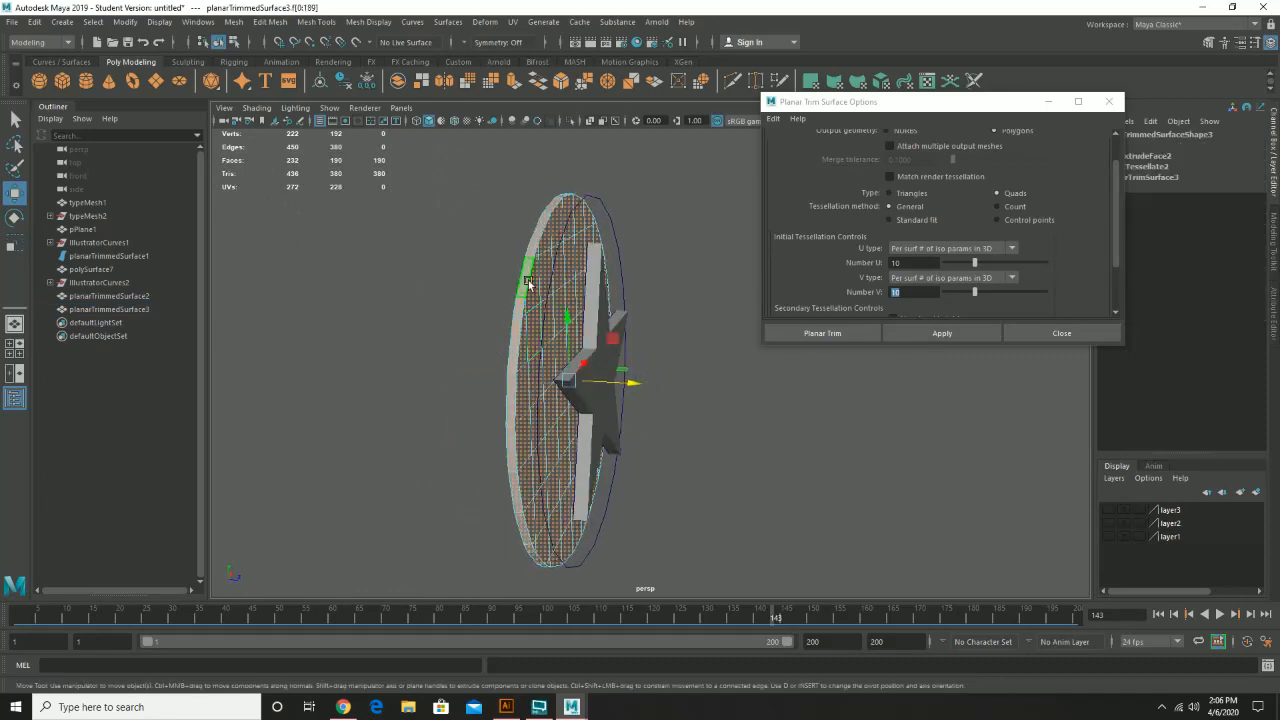
pyautogui.keyDown('alt'); pyautogui.moveTo(528, 284); pyautogui.dragTo(628, 338); pyautogui.keyUp('alt')
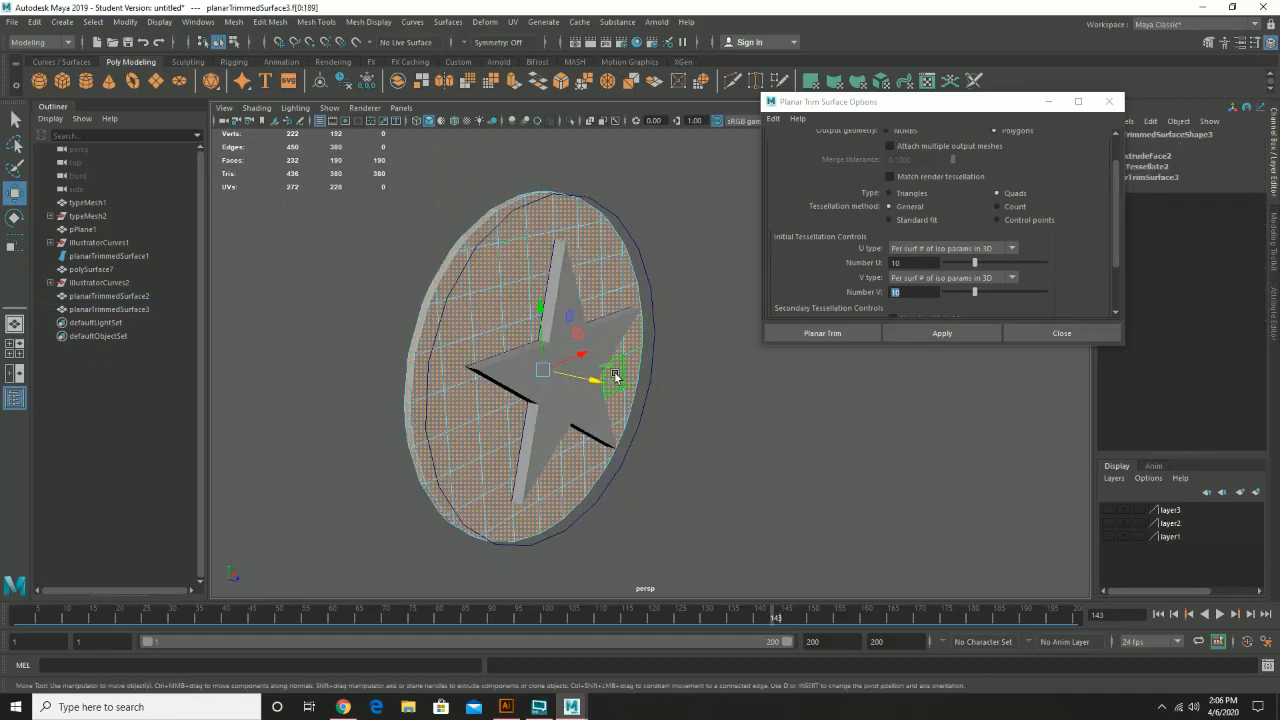
pyautogui.press('e')
pyautogui.press('r')
pyautogui.moveTo(587, 383); pyautogui.dragTo(815, 475)
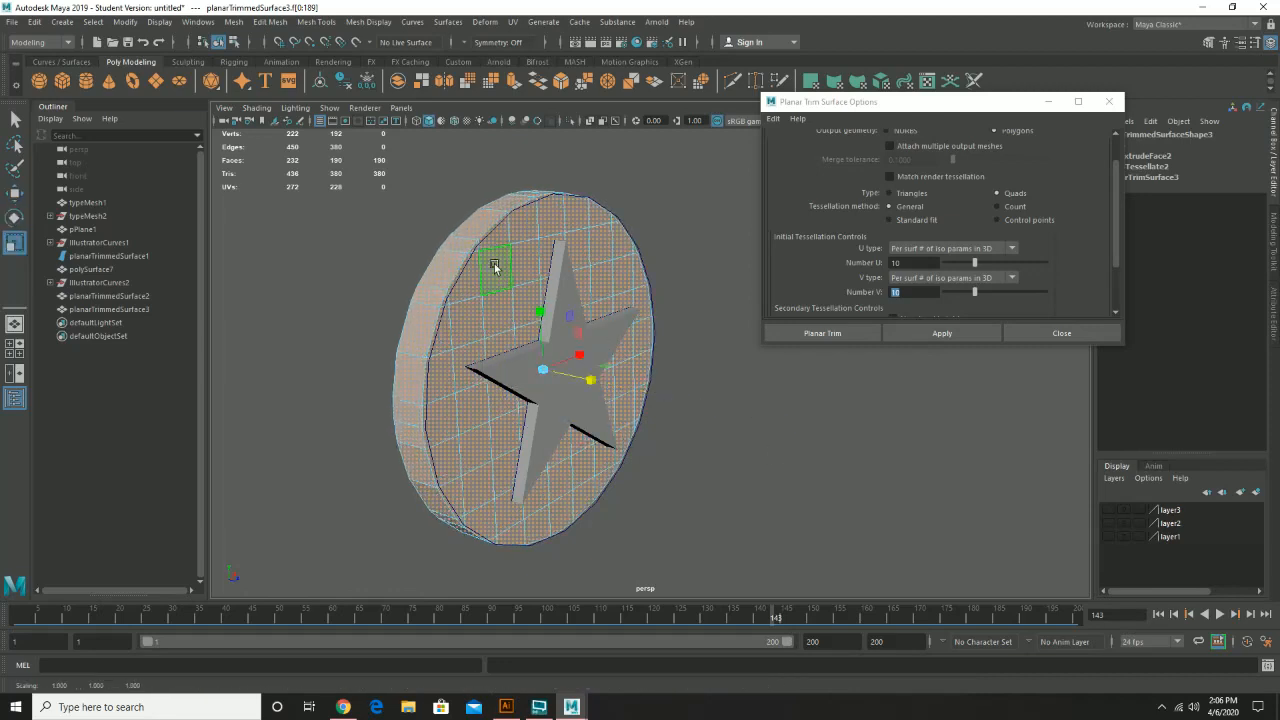
pyautogui.moveTo(497, 270); pyautogui.dragTo(565, 246, button='right')
pyautogui.click(651, 175)
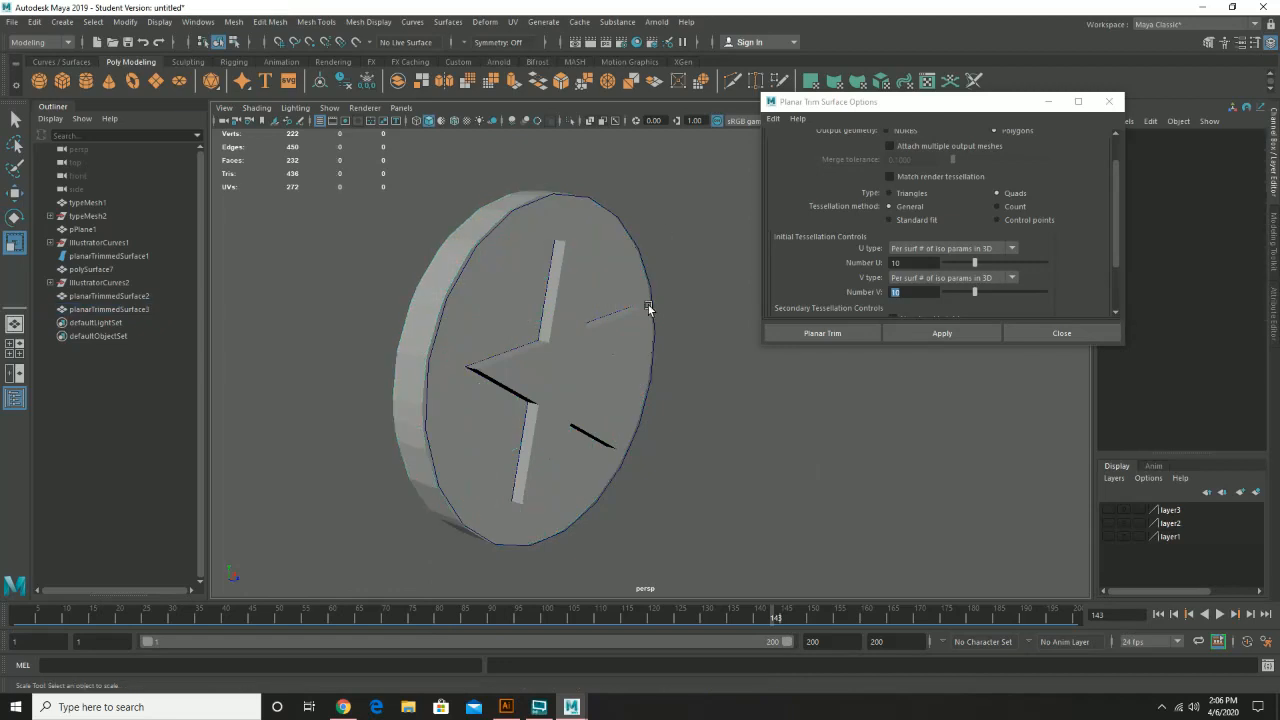
# Move the disc closer to the star to a Translate Z of about -0.811 and clear the selection
pyautogui.keyDown('alt'); pyautogui.moveTo(623, 348); pyautogui.dragTo(527, 317); pyautogui.keyUp('alt')
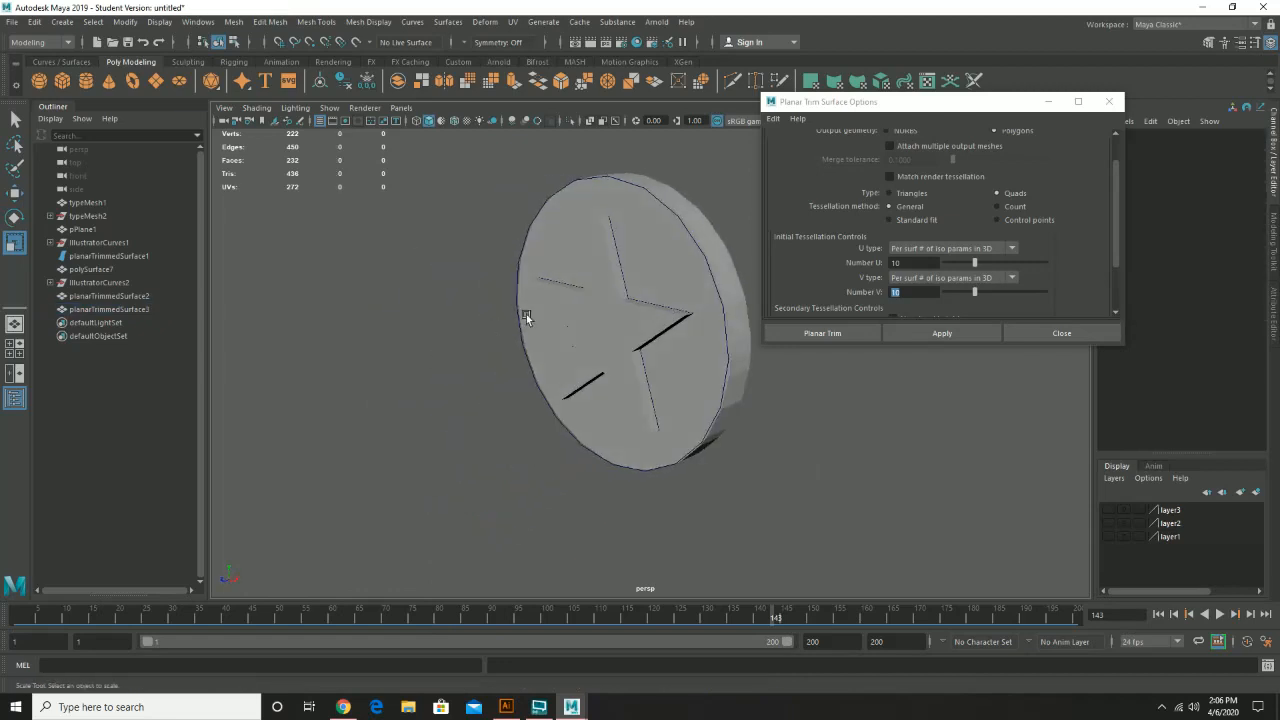
pyautogui.click(645, 273)
pyautogui.keyDown('alt'); pyautogui.moveTo(645, 270); pyautogui.dragTo(446, 257, button='right'); pyautogui.keyUp('alt')
pyautogui.press('w')
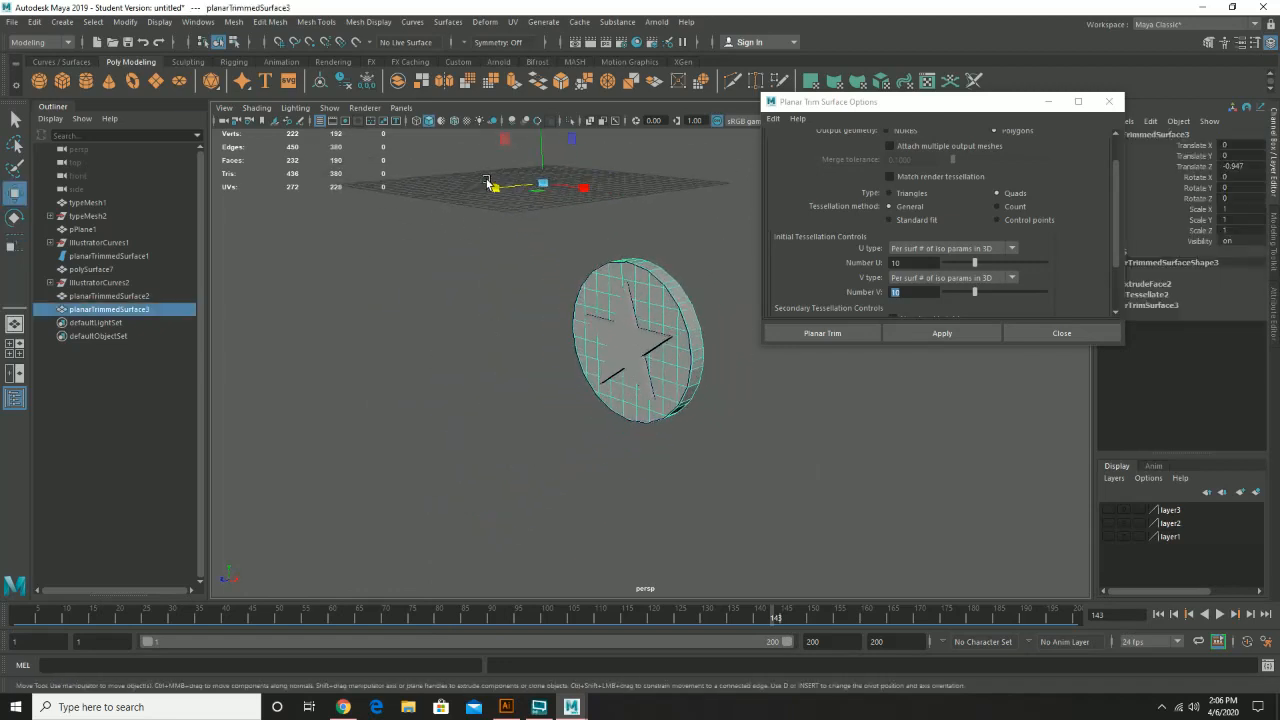
pyautogui.moveTo(487, 183); pyautogui.dragTo(497, 189)
pyautogui.keyDown('alt'); pyautogui.moveTo(452, 330); pyautogui.dragTo(593, 318); pyautogui.keyUp('alt')
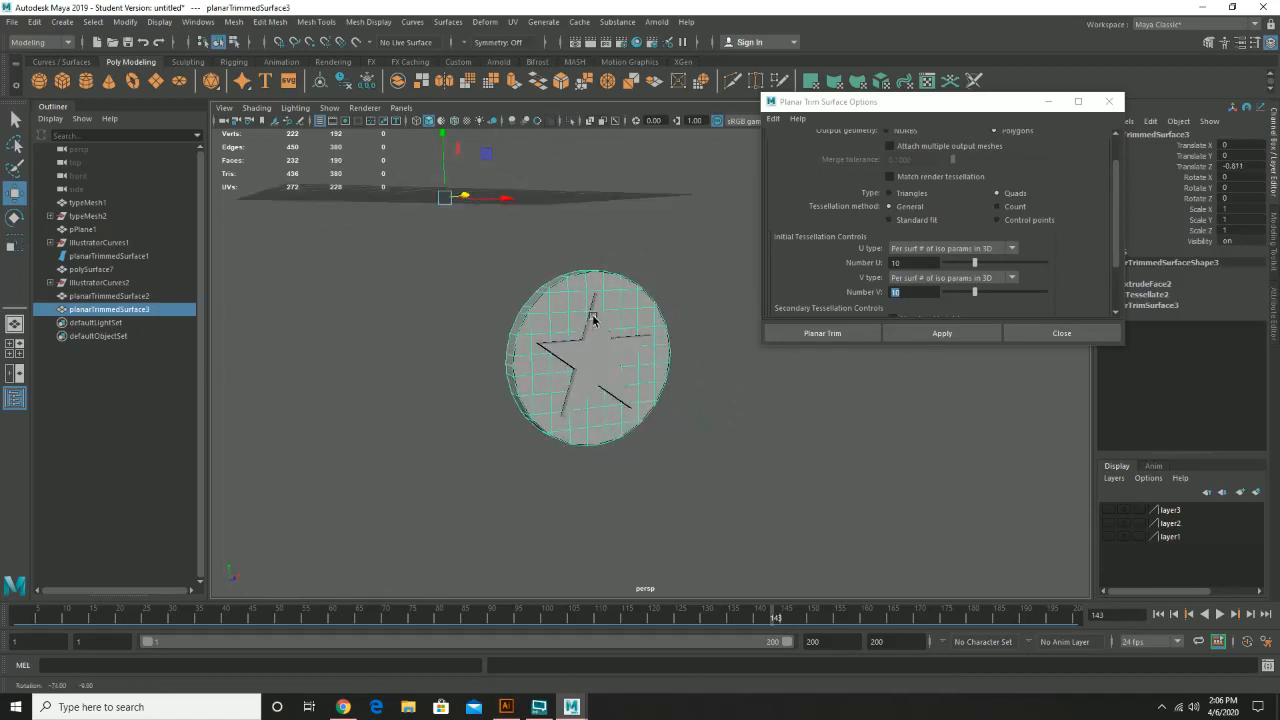
pyautogui.keyDown('alt'); pyautogui.moveTo(593, 318); pyautogui.dragTo(703, 356, button='right'); pyautogui.keyUp('alt')
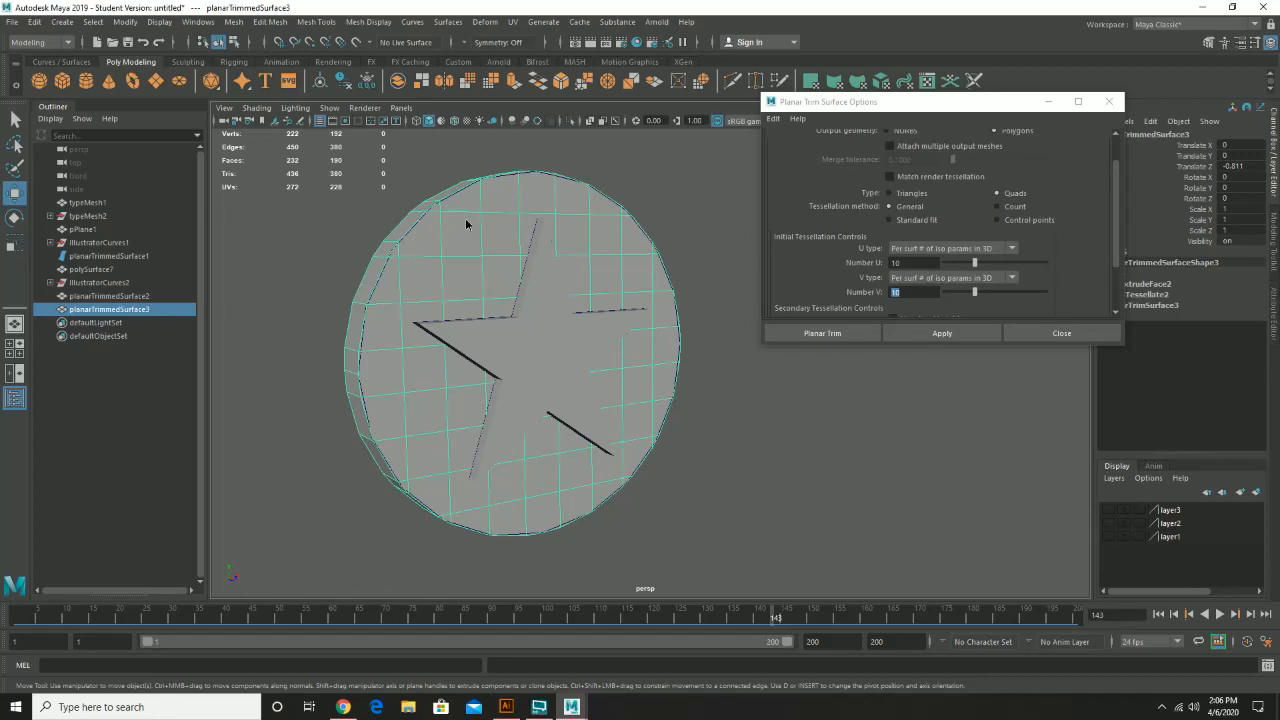
pyautogui.moveTo(466, 221); pyautogui.dragTo(532, 202, button='right')
pyautogui.keyDown('alt'); pyautogui.moveTo(617, 219); pyautogui.dragTo(413, 243, button='right'); pyautogui.keyUp('alt')
pyautogui.keyDown('alt'); pyautogui.moveTo(547, 252); pyautogui.dragTo(549, 252); pyautogui.keyUp('alt')
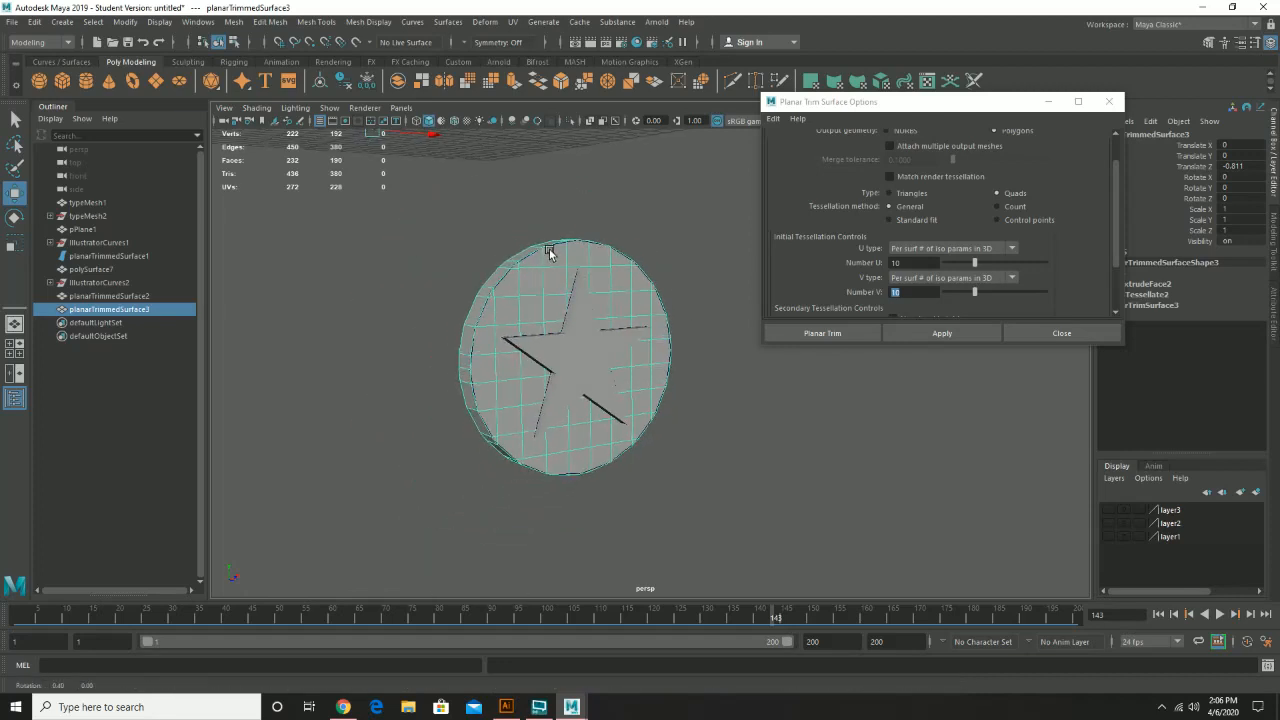
pyautogui.click(497, 214)
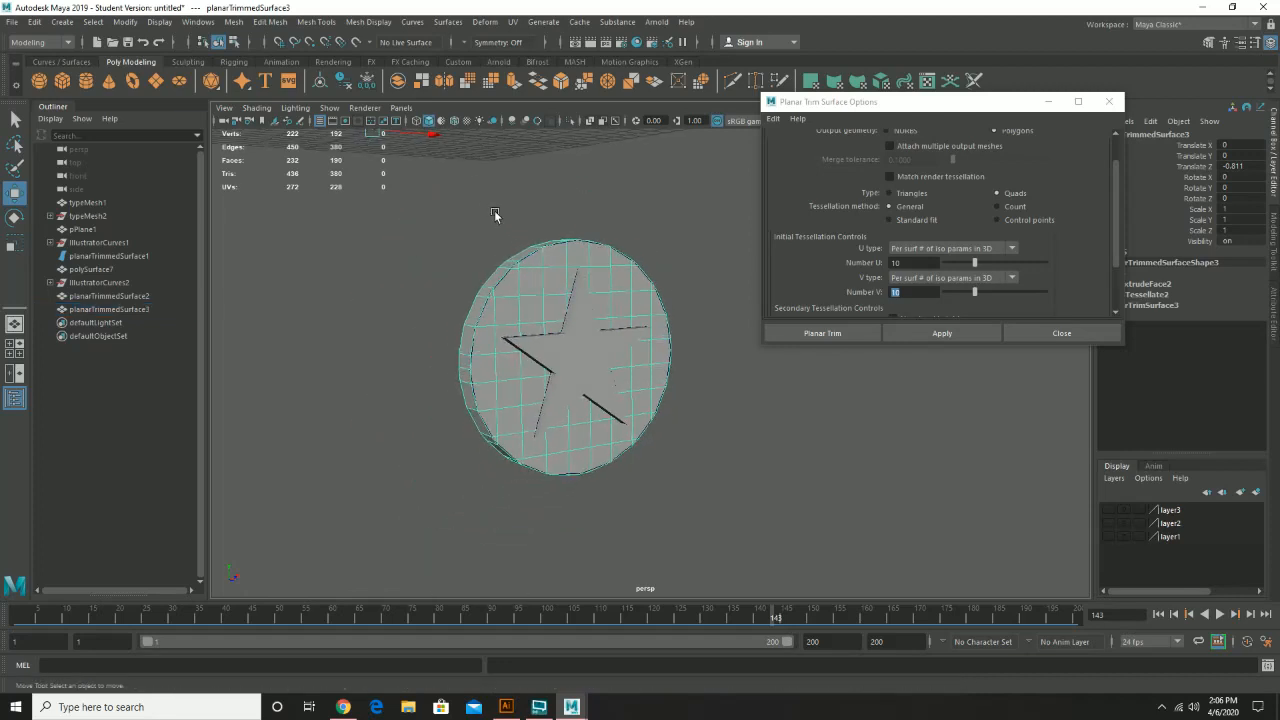
pyautogui.click(55, 23)
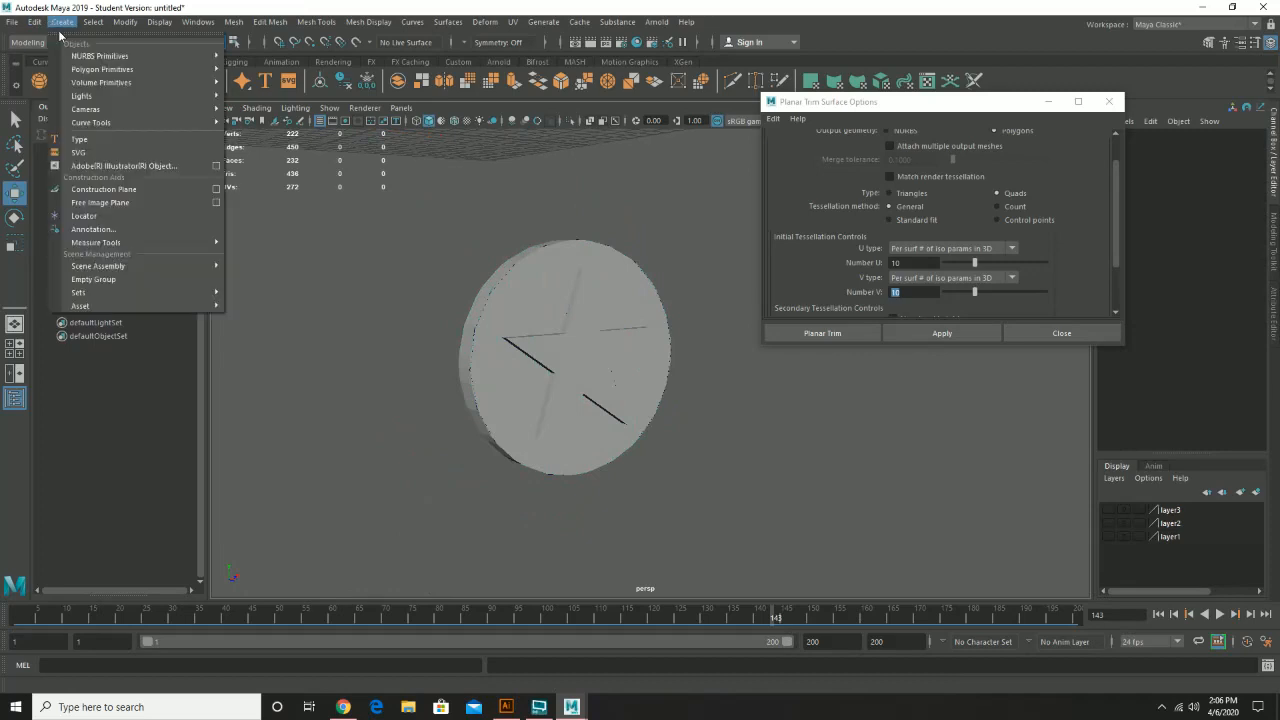
pyautogui.click(398, 343)
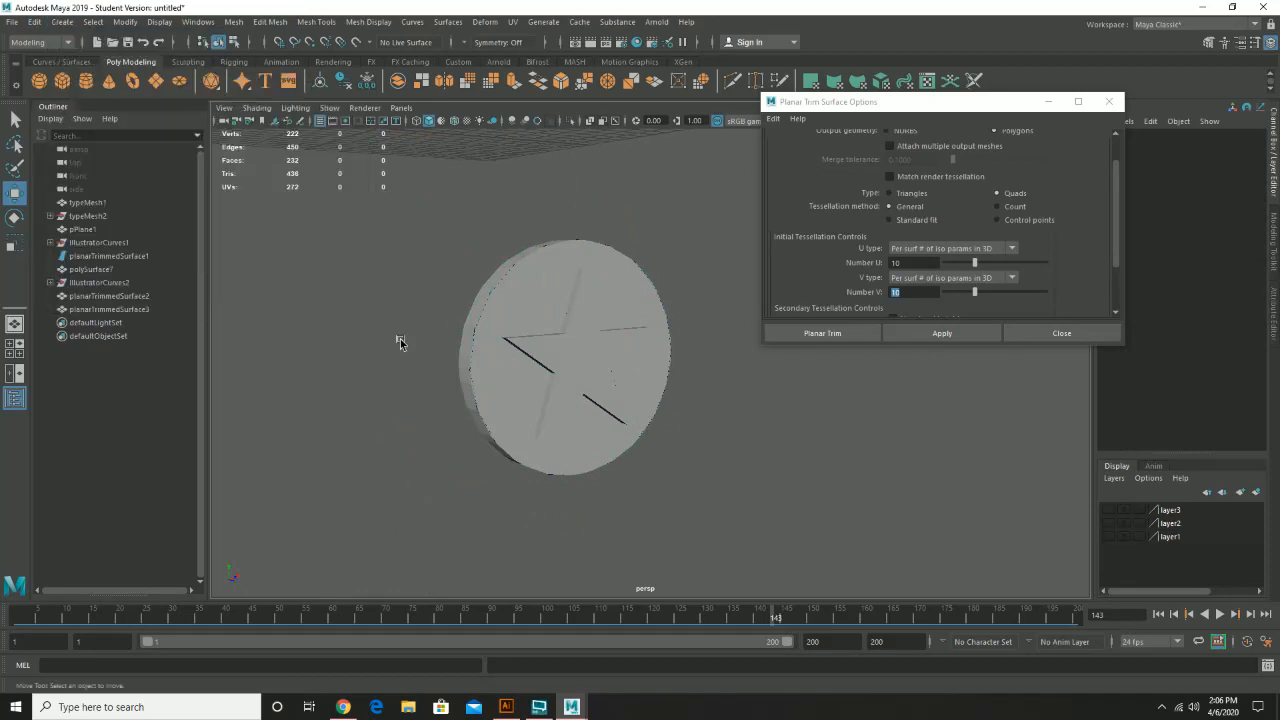
pyautogui.keyDown('alt'); pyautogui.moveTo(555, 367); pyautogui.dragTo(534, 370); pyautogui.keyUp('alt')
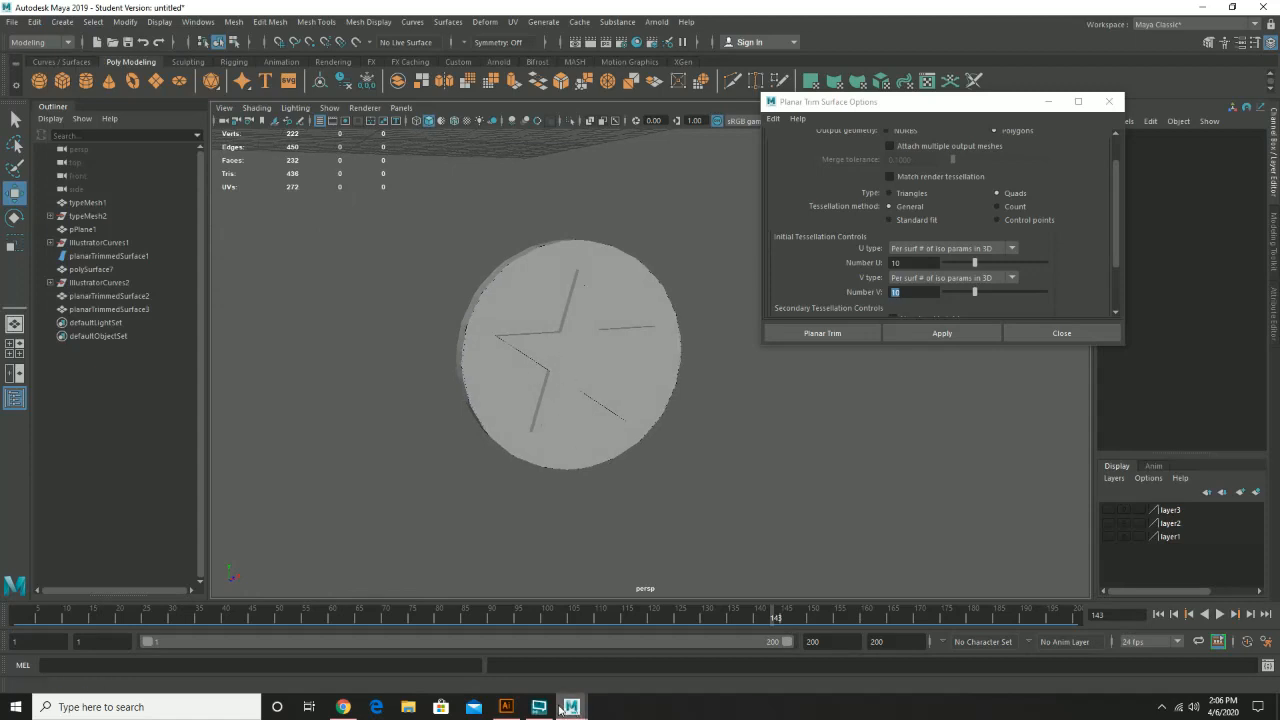
pyautogui.moveTo(516, 708)
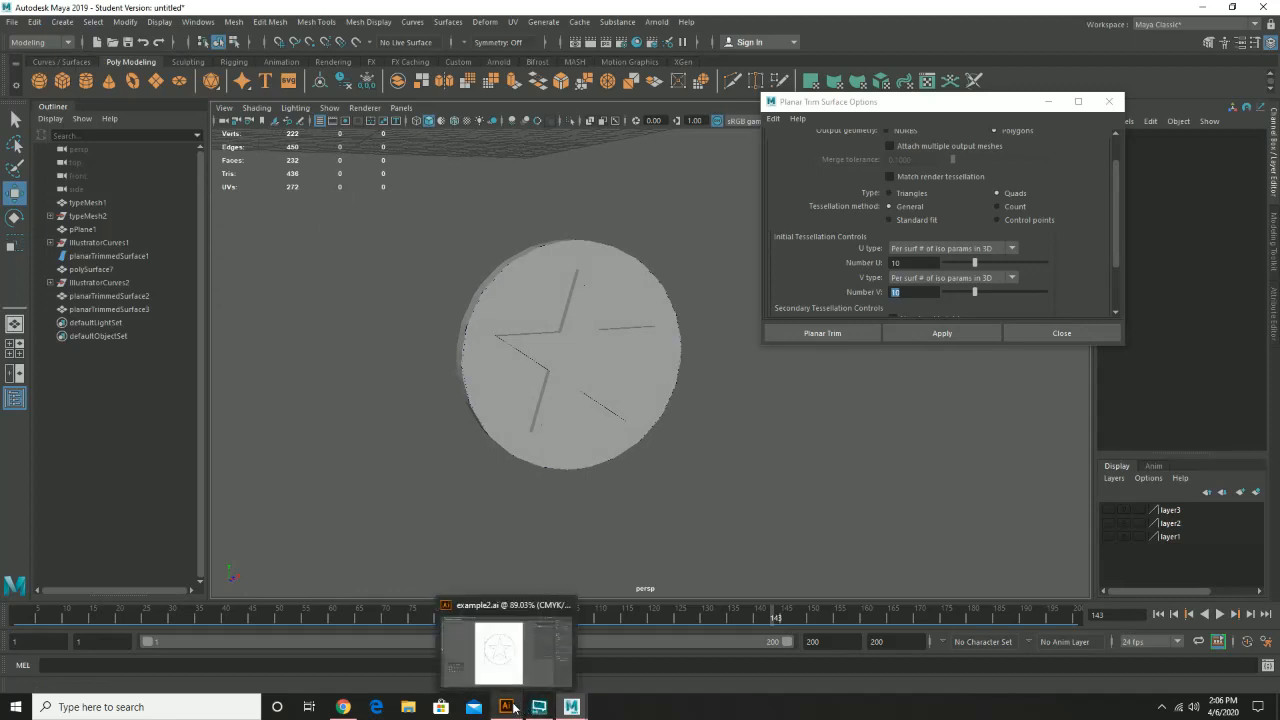
pyautogui.scroll(-3, 785, 440)
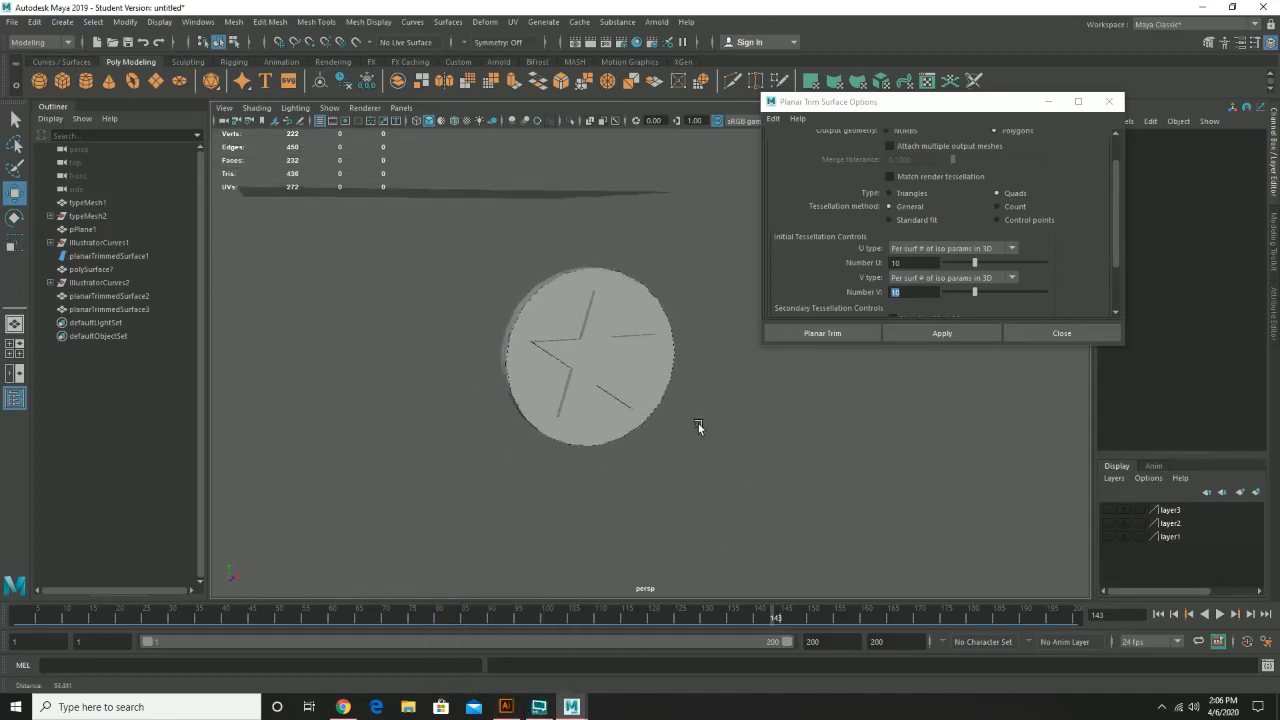
pyautogui.keyDown('alt'); pyautogui.moveTo(562, 336); pyautogui.dragTo(516, 400); pyautogui.keyUp('alt')
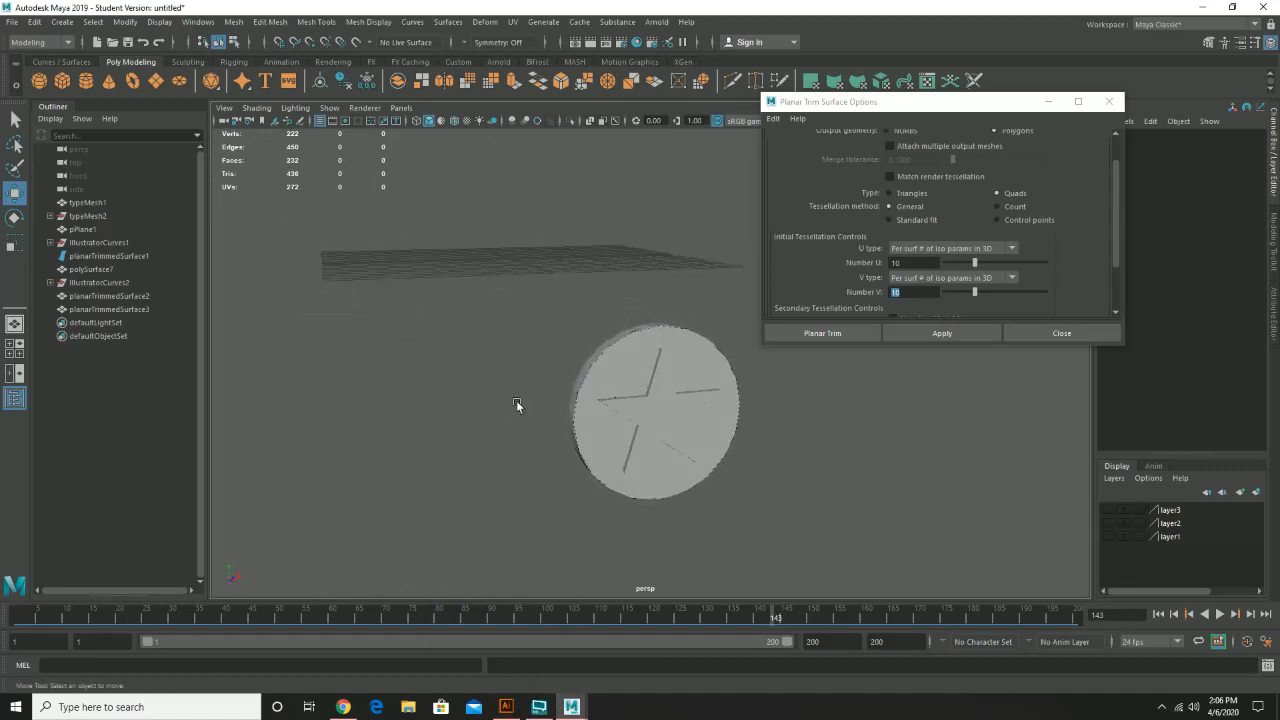
# Select the star and disc together, try moving them along X, and undo the move
pyautogui.moveTo(432, 250); pyautogui.dragTo(783, 578)
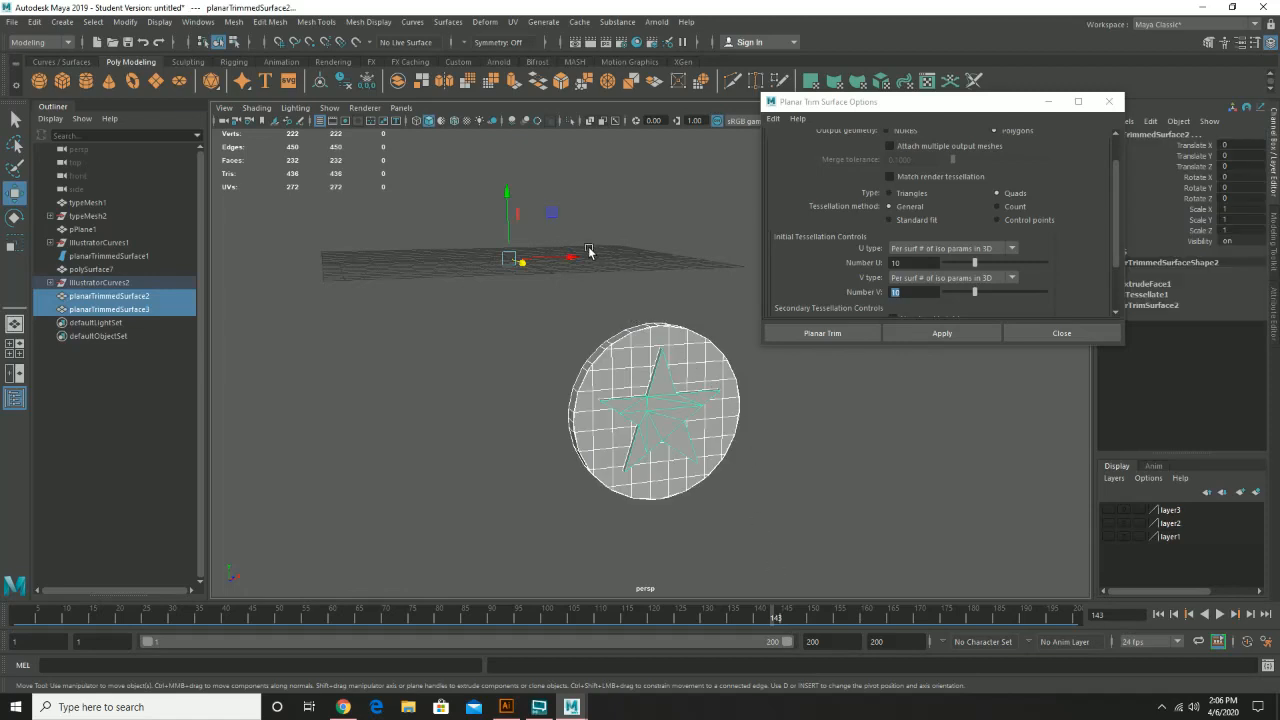
pyautogui.click(636, 366)
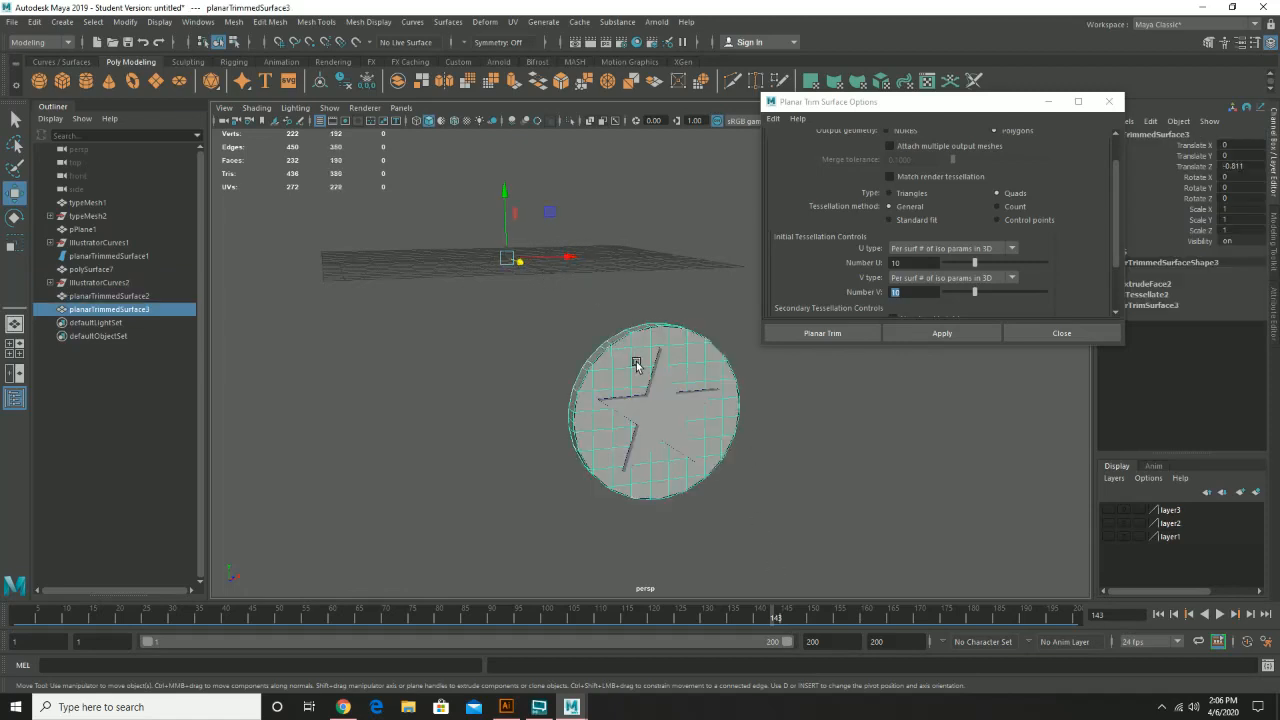
pyautogui.moveTo(520, 300); pyautogui.dragTo(788, 538)
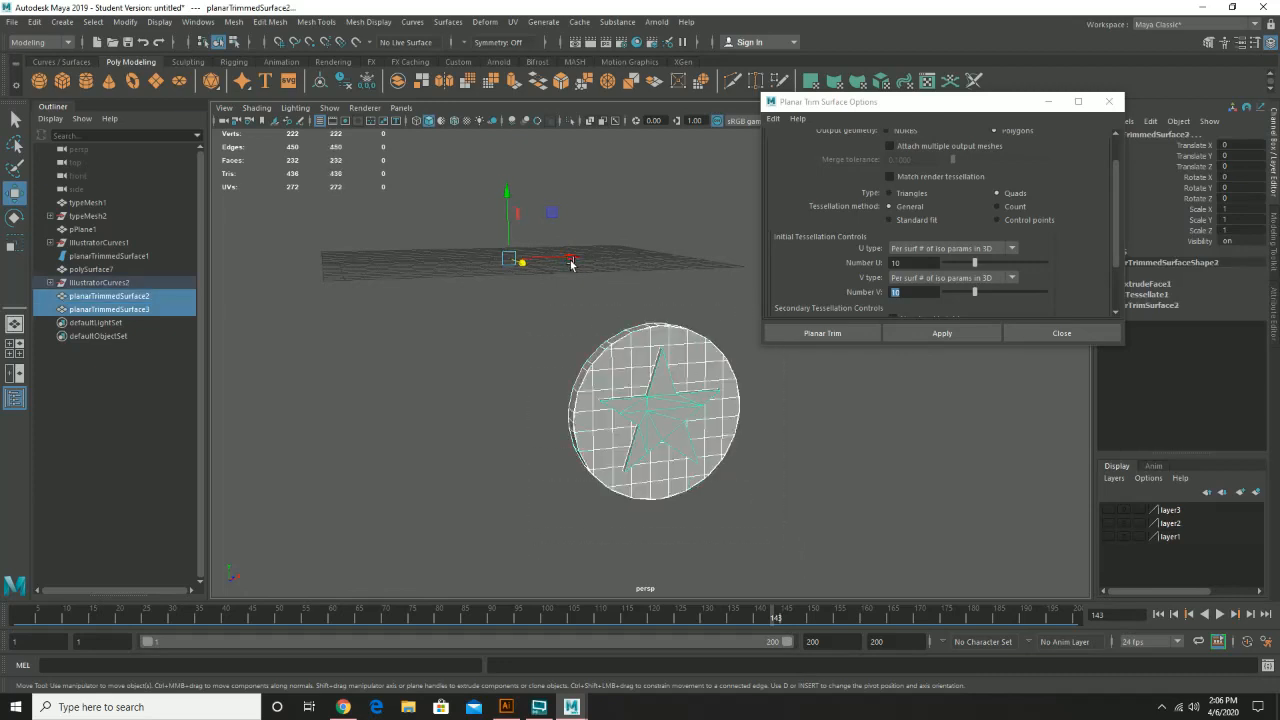
pyautogui.moveTo(559, 263); pyautogui.dragTo(795, 585)
pyautogui.hotkey('ctrl', 'z')
pyautogui.click(738, 380)
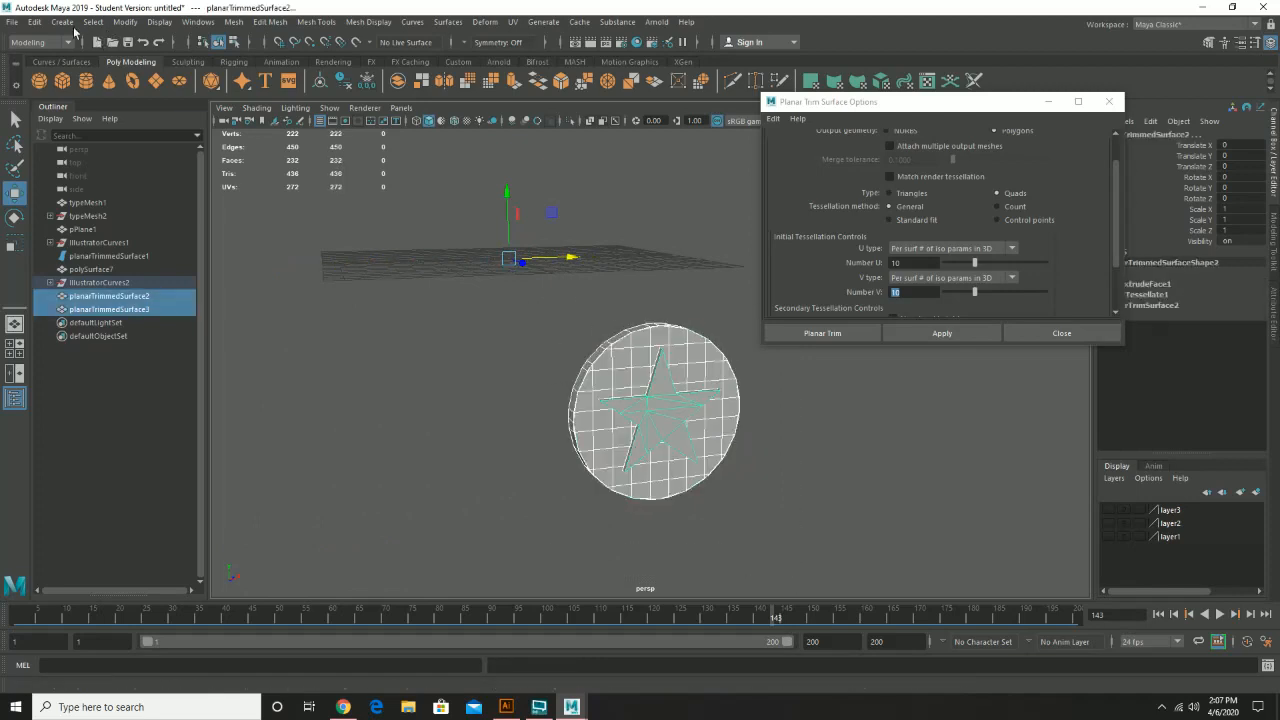
# Delete the history of the selected star and disc and move both aside to a Translate X of about -29.313
pyautogui.click(36, 22)
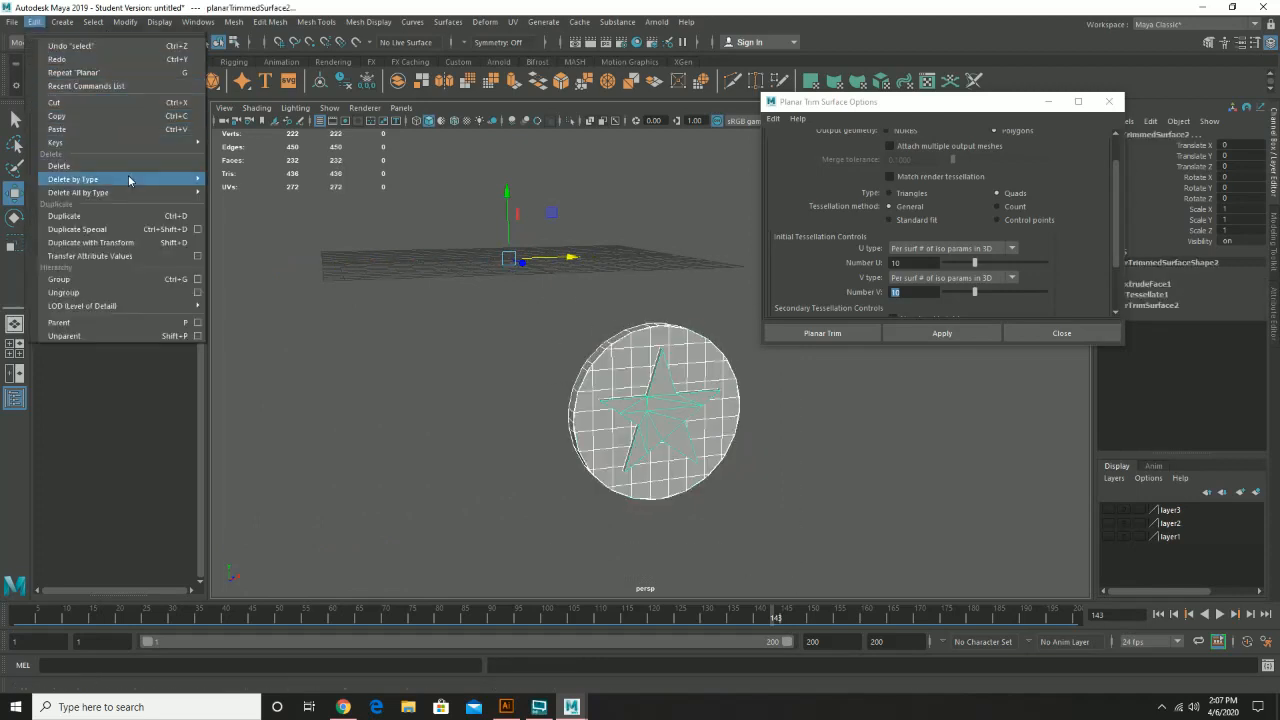
pyautogui.moveTo(150, 179)
pyautogui.click(233, 190)
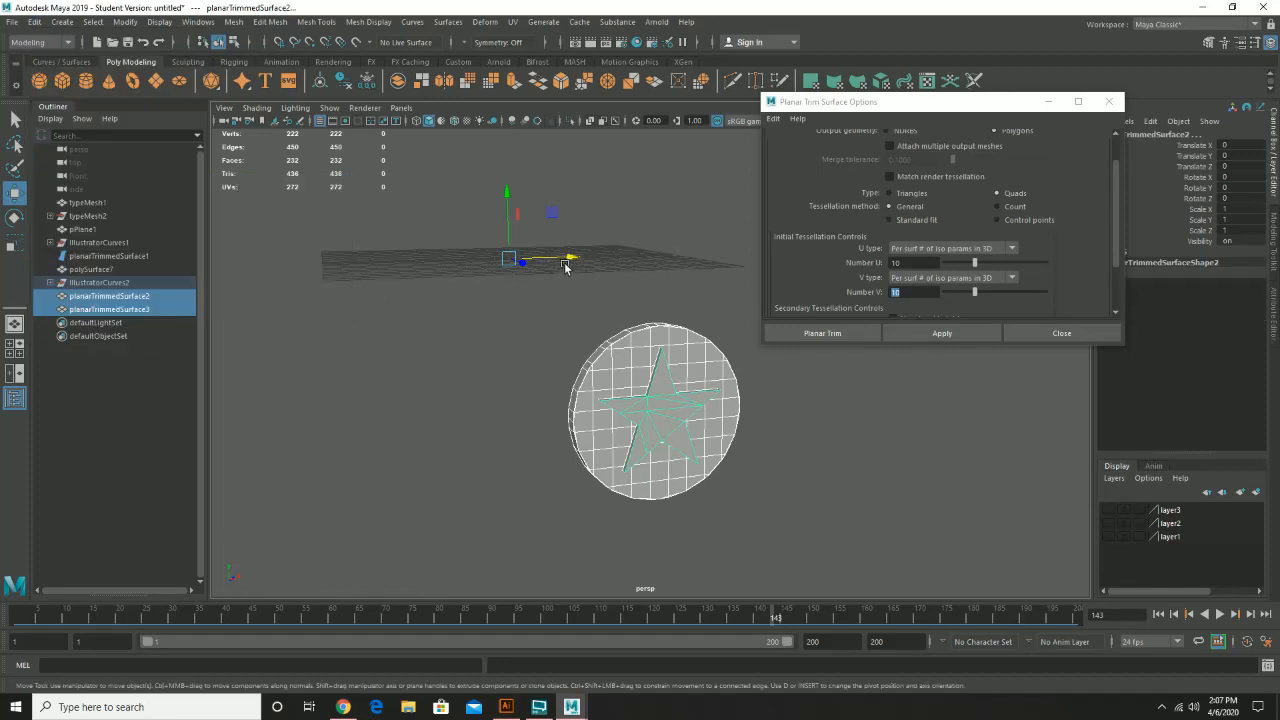
pyautogui.moveTo(562, 262); pyautogui.dragTo(159, 311)
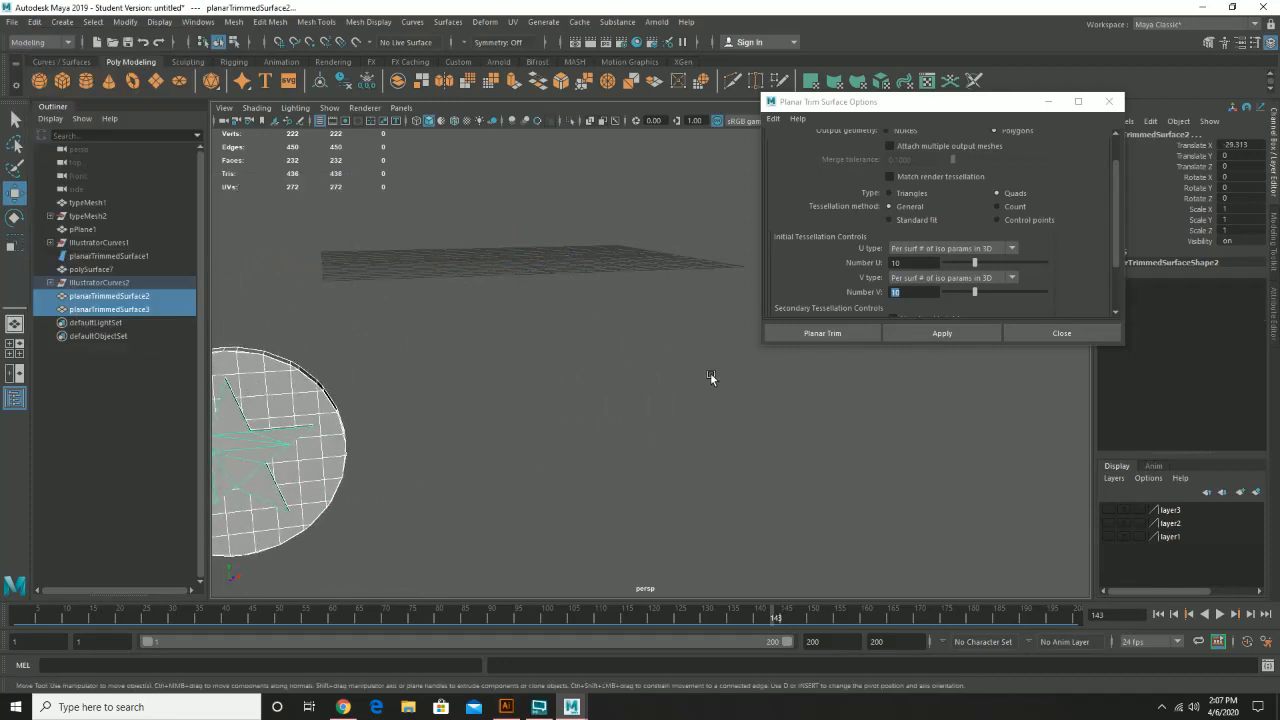
pyautogui.click(1056, 332)
# Import example2.ai as an Adobe Illustrator object with the type set to Bevel
pyautogui.click(12, 22)
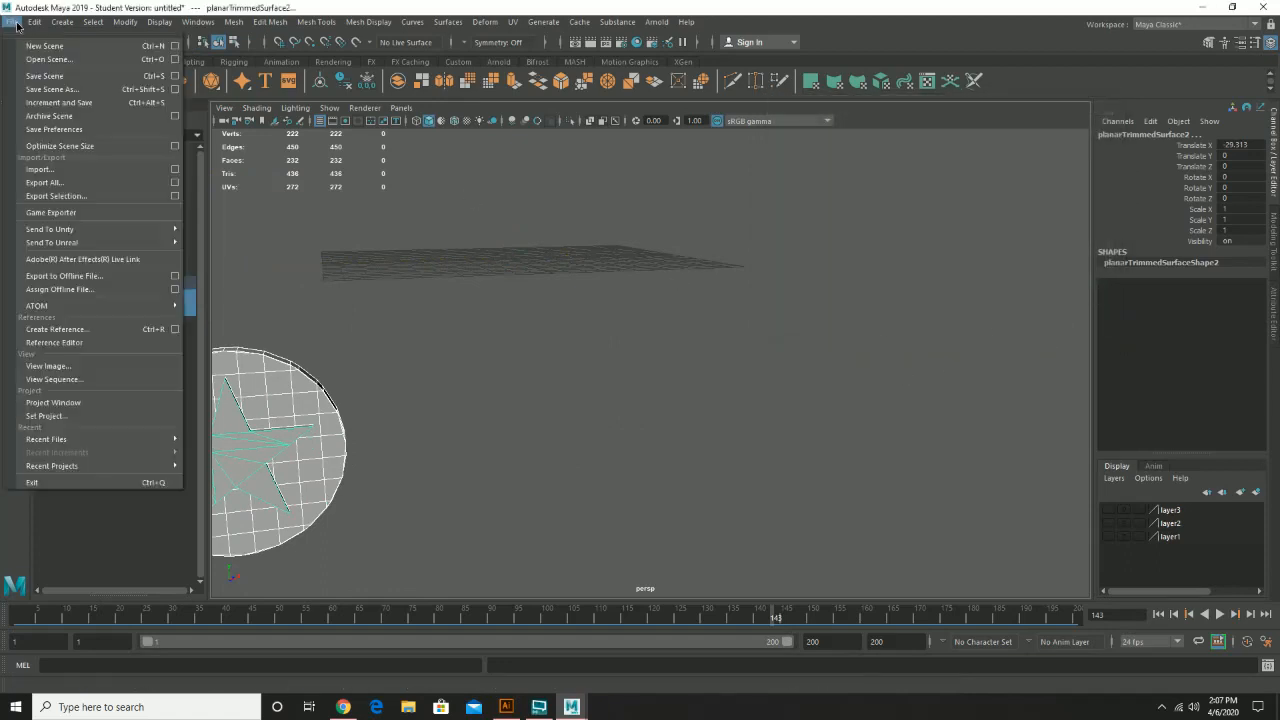
pyautogui.moveTo(61, 24)
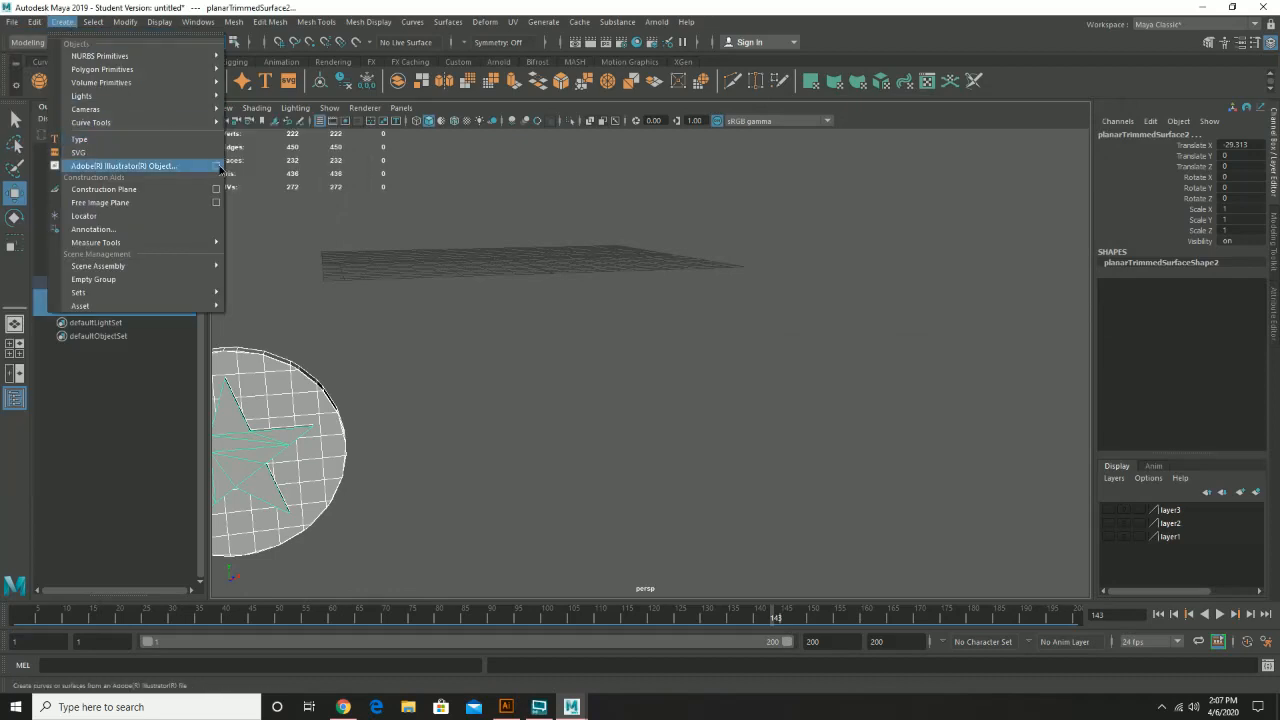
pyautogui.click(216, 165)
pyautogui.click(997, 139)
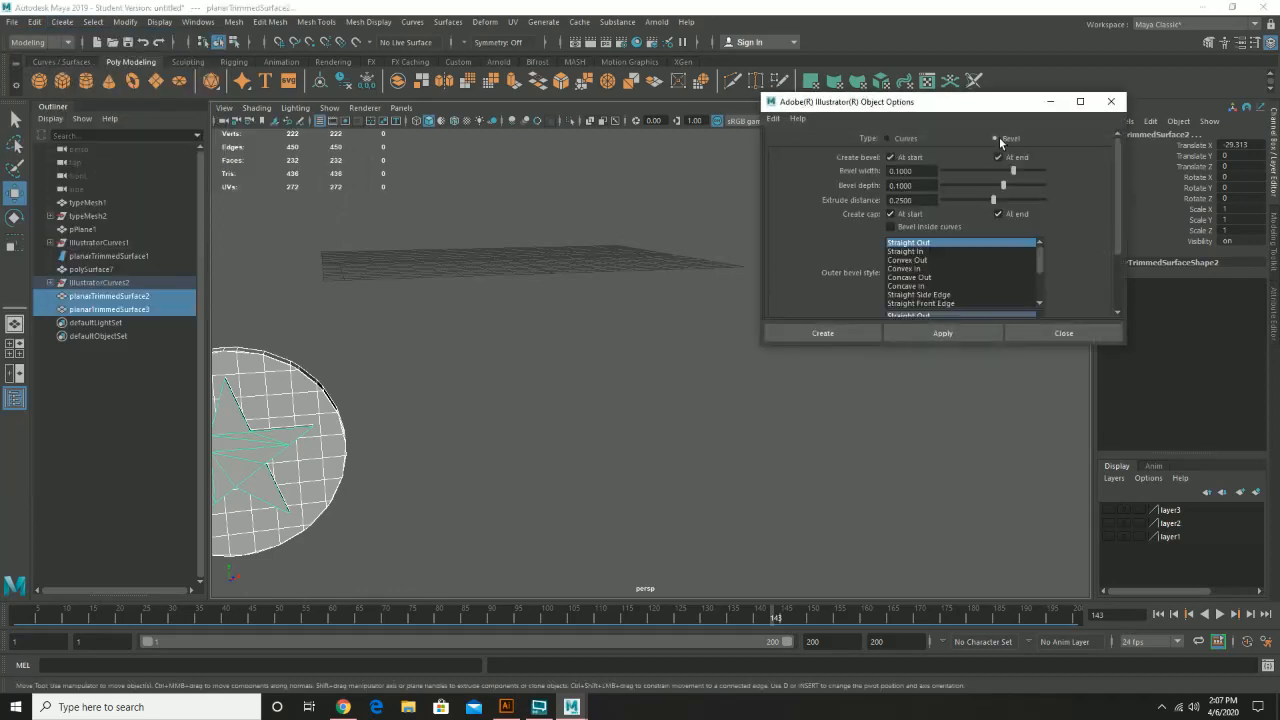
pyautogui.click(960, 333)
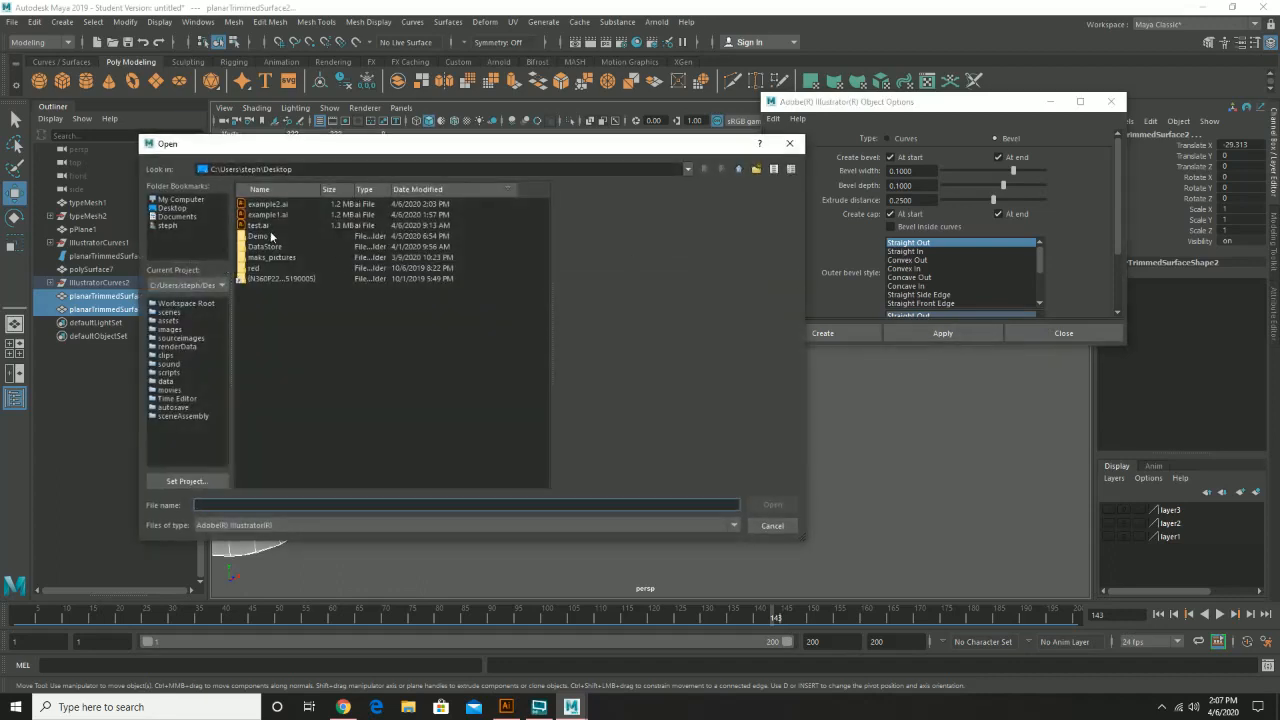
pyautogui.doubleClick(268, 204)
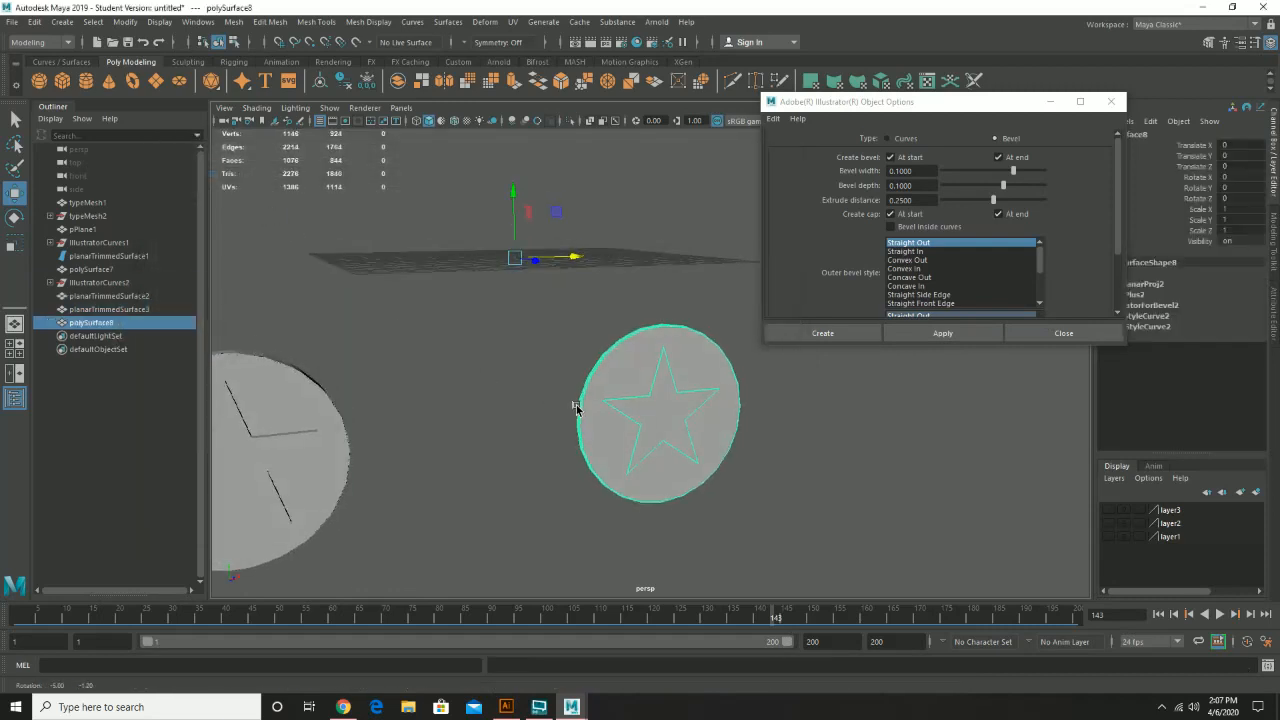
pyautogui.keyDown('alt'); pyautogui.moveTo(576, 406); pyautogui.dragTo(594, 398); pyautogui.keyUp('alt')
pyautogui.keyDown('alt'); pyautogui.moveTo(592, 402); pyautogui.dragTo(495, 344, button='middle'); pyautogui.keyUp('alt')
pyautogui.keyDown('alt'); pyautogui.moveTo(522, 363); pyautogui.dragTo(659, 454, button='right'); pyautogui.keyUp('alt')
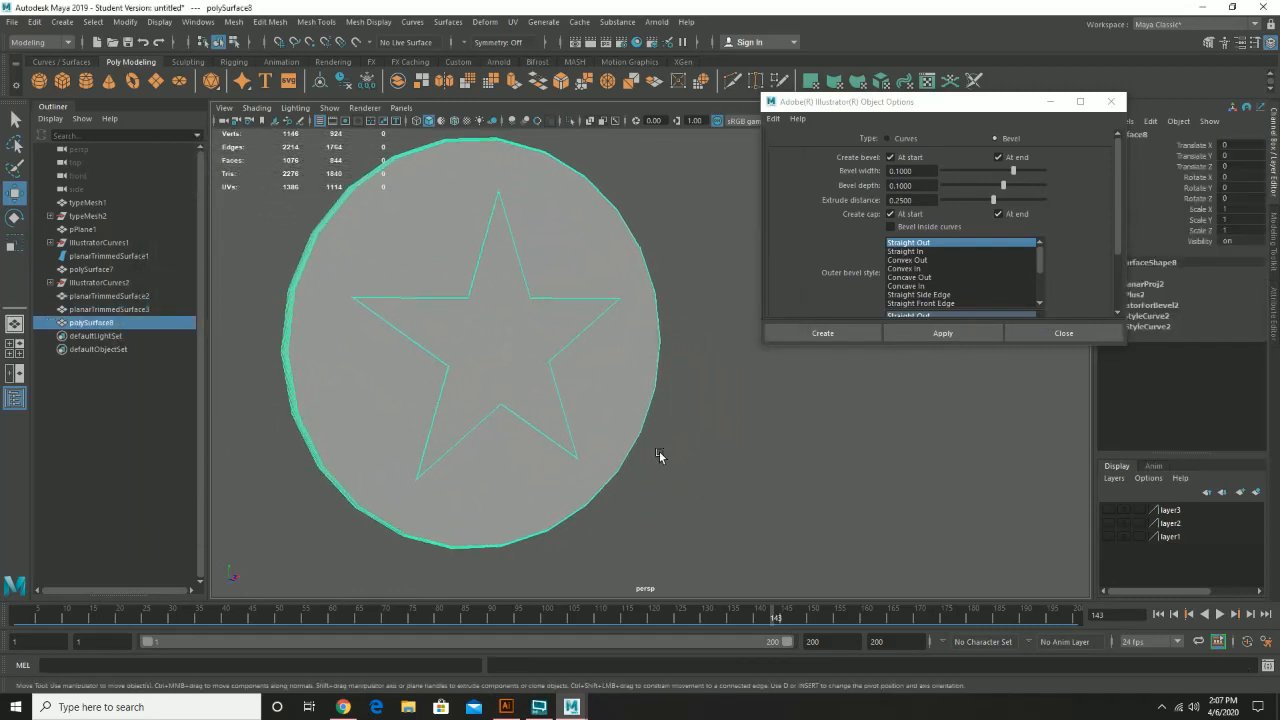
# Select the flat cap faces of the imported beveled object and try moving them back and forth along its depth
pyautogui.keyDown('alt'); pyautogui.moveTo(503, 378); pyautogui.dragTo(565, 398, button='middle'); pyautogui.keyUp('alt')
pyautogui.keyDown('alt'); pyautogui.moveTo(502, 378); pyautogui.dragTo(516, 371); pyautogui.keyUp('alt')
pyautogui.moveTo(555, 340); pyautogui.dragTo(558, 364, button='right')
pyautogui.click(553, 361)
pyautogui.moveTo(553, 361); pyautogui.dragTo(659, 403)
pyautogui.moveTo(420, 358)
pyautogui.keyDown('alt'); pyautogui.mouseDown()
pyautogui.moveTo(566, 370)
pyautogui.moveTo(444, 363)
pyautogui.mouseUp(); pyautogui.keyUp('alt')
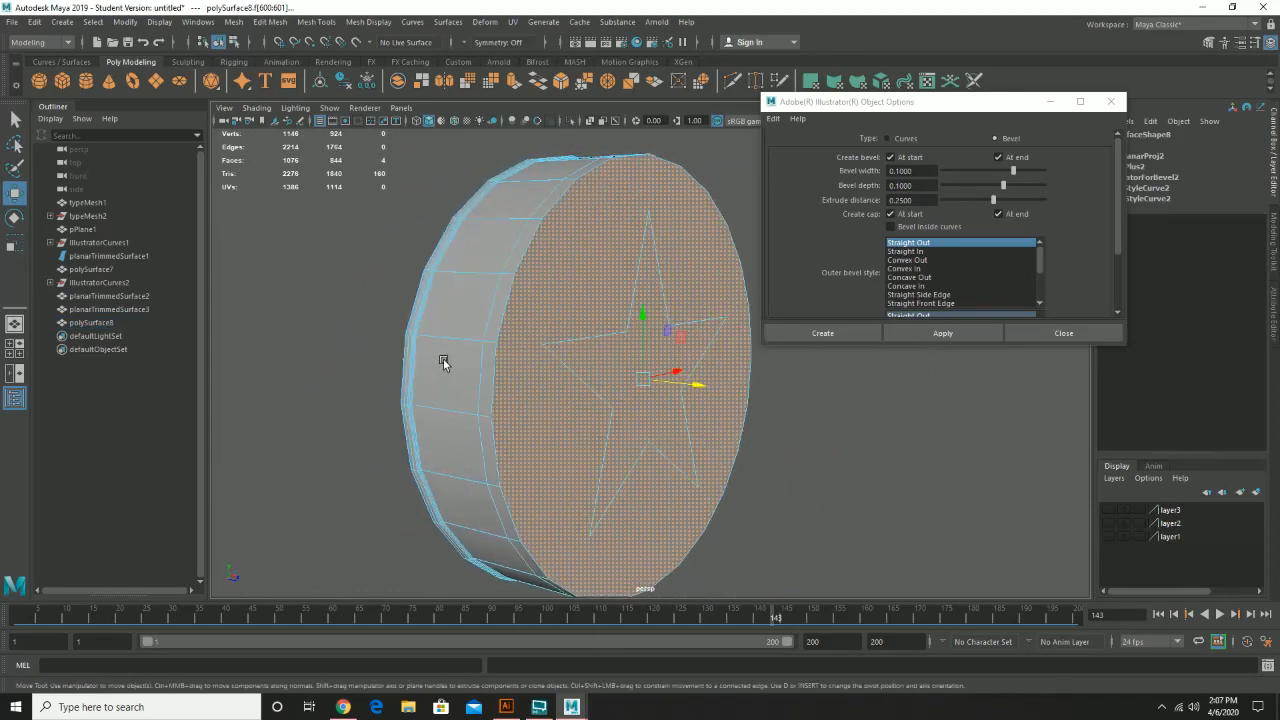
pyautogui.keyDown('alt'); pyautogui.moveTo(538, 362); pyautogui.dragTo(537, 363); pyautogui.keyUp('alt')
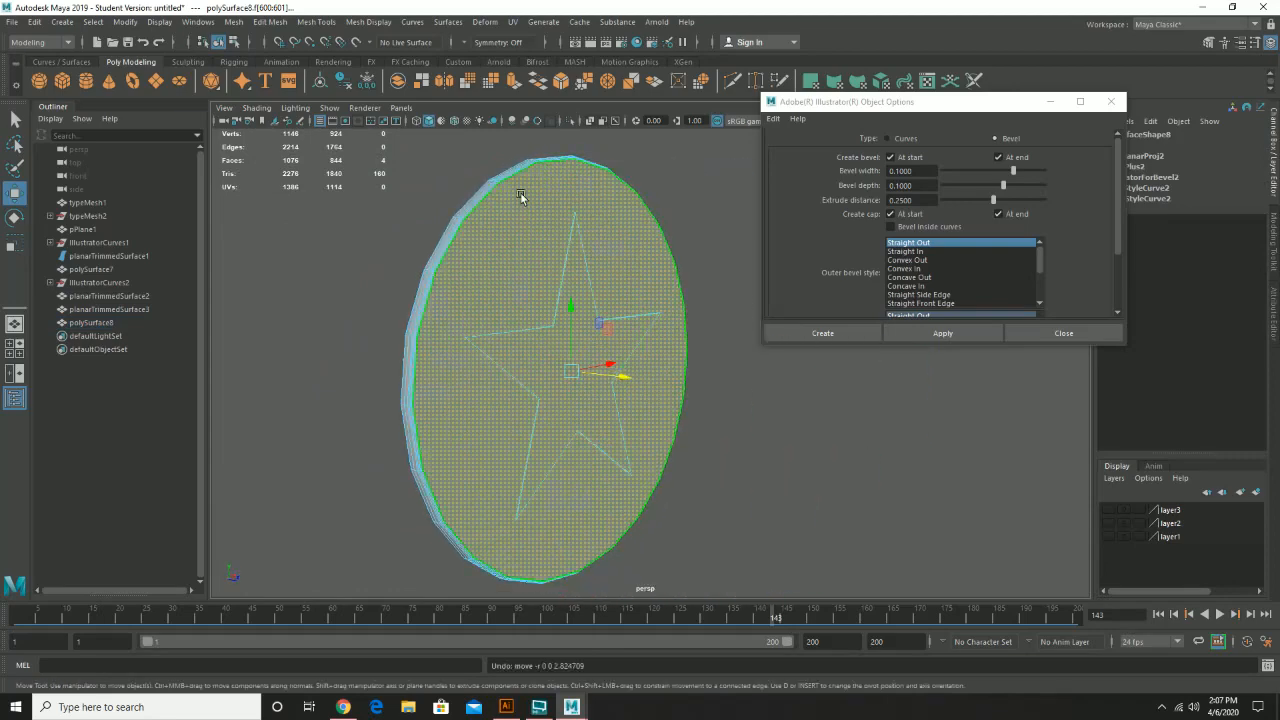
pyautogui.keyDown('alt'); pyautogui.moveTo(521, 195); pyautogui.dragTo(587, 377); pyautogui.keyUp('alt')
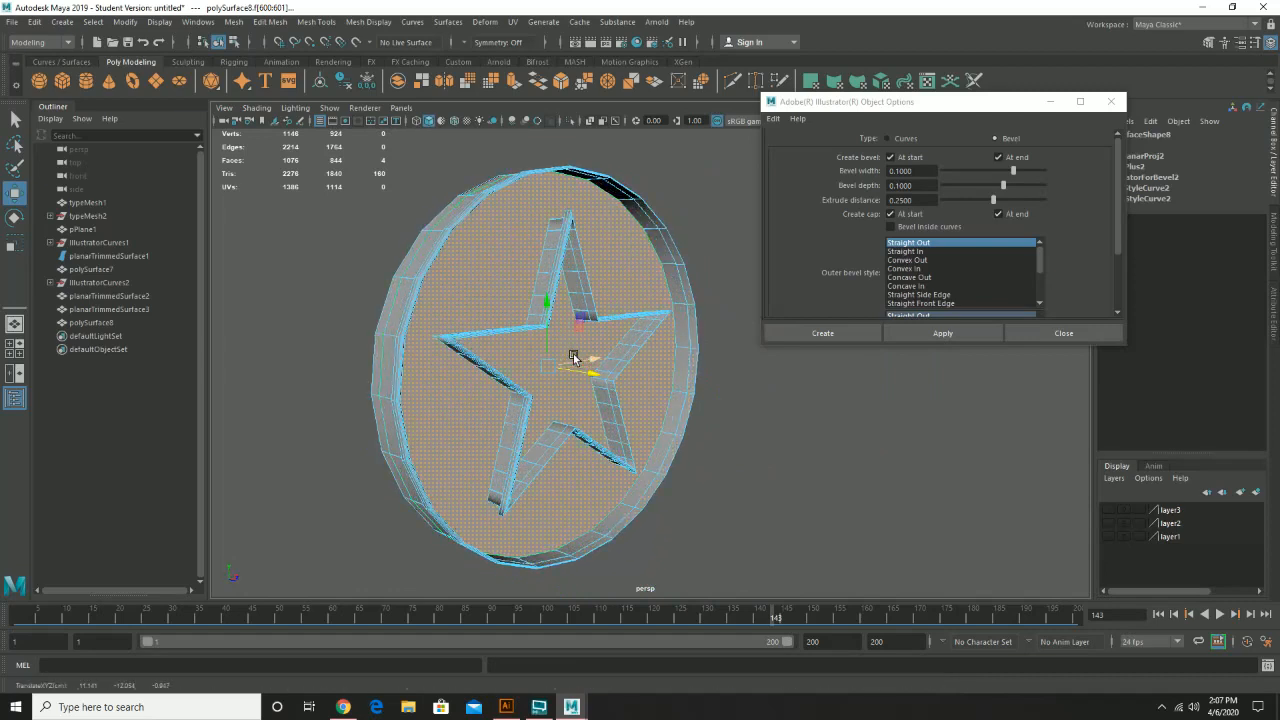
pyautogui.keyDown('alt'); pyautogui.moveTo(600, 373); pyautogui.dragTo(460, 403); pyautogui.keyUp('alt')
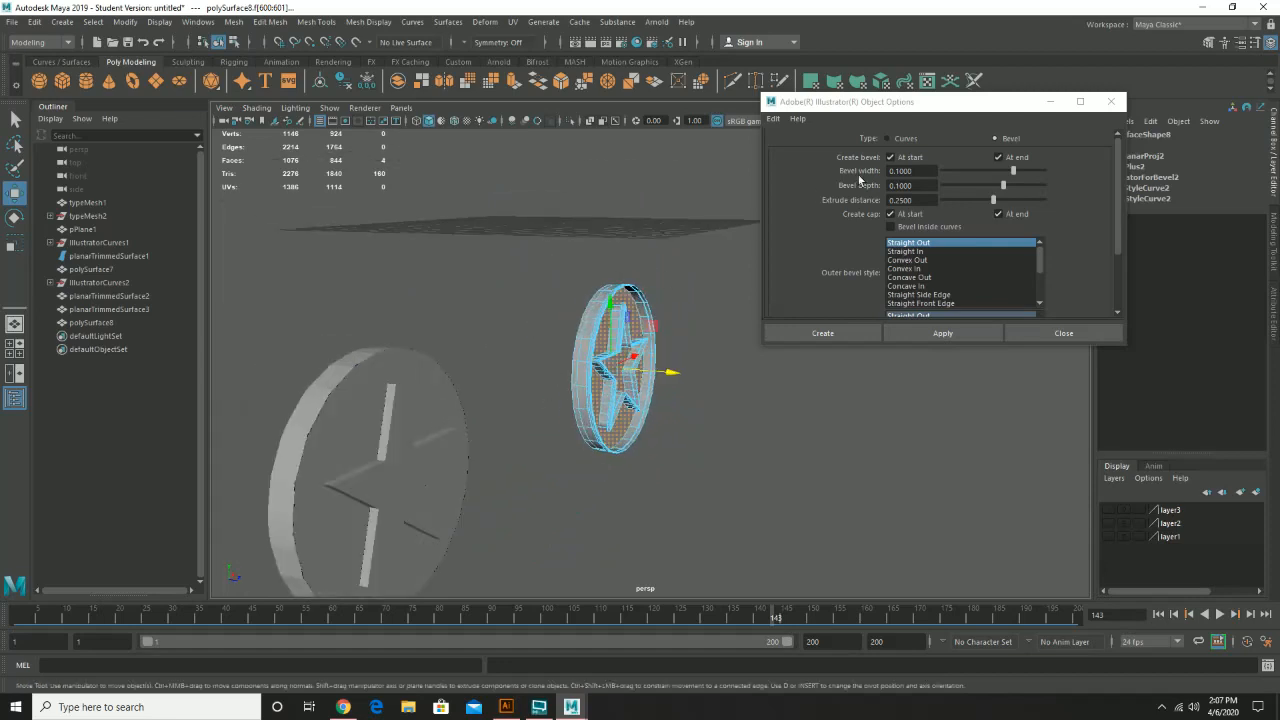
pyautogui.keyDown('alt'); pyautogui.moveTo(640, 477); pyautogui.dragTo(522, 430); pyautogui.keyUp('alt')
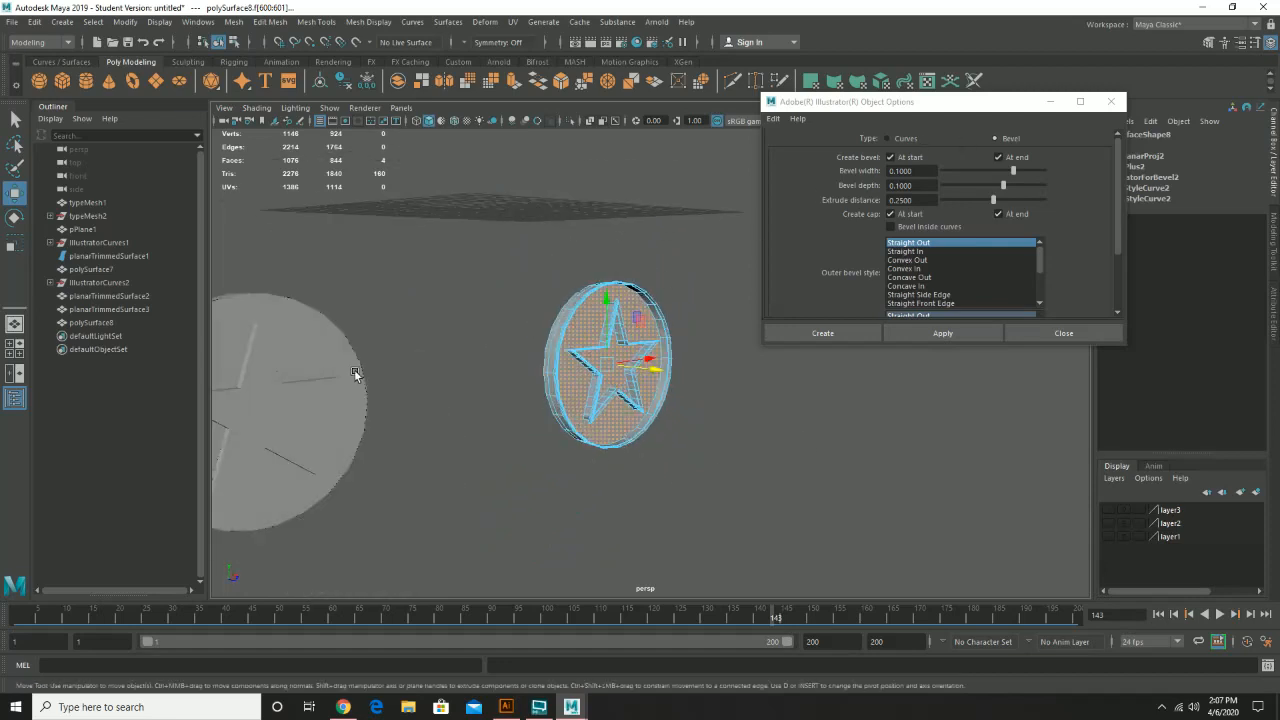
pyautogui.keyDown('alt'); pyautogui.moveTo(527, 344); pyautogui.dragTo(749, 397, button='right'); pyautogui.keyUp('alt')
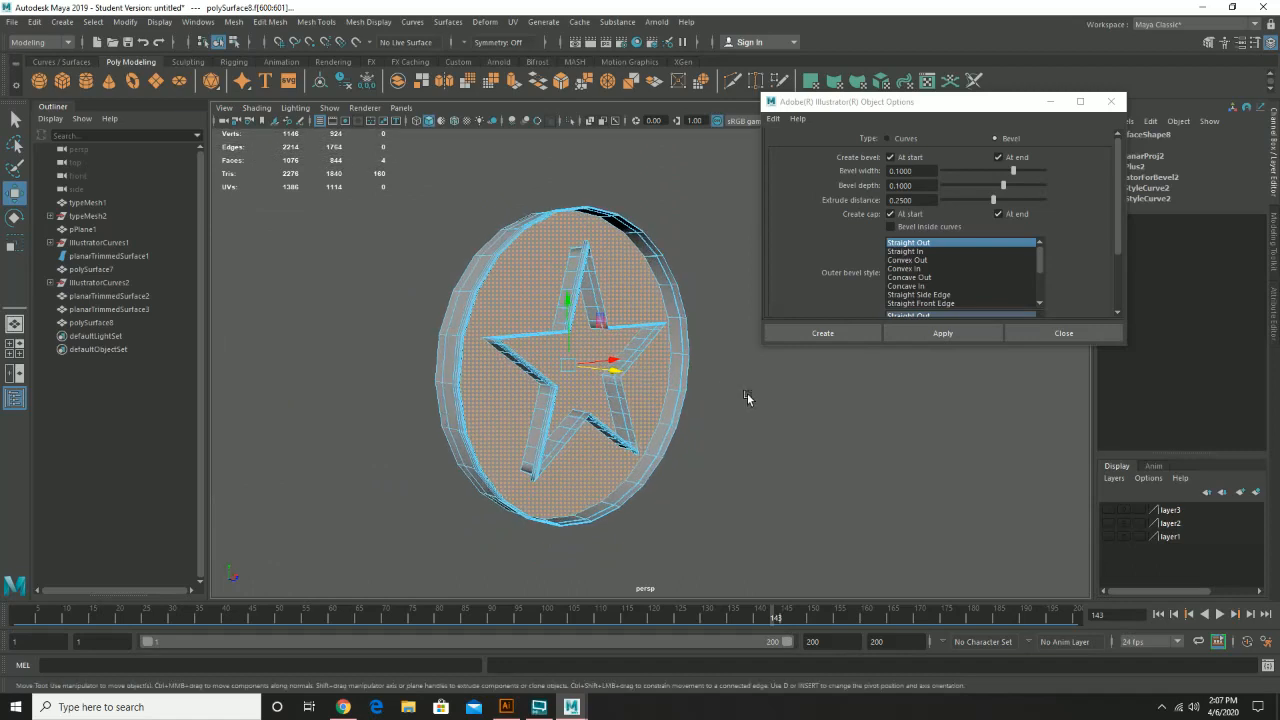
# Set the Illustrator import type to Curves and delete the beveled circle-and-star object in object mode
pyautogui.click(906, 139)
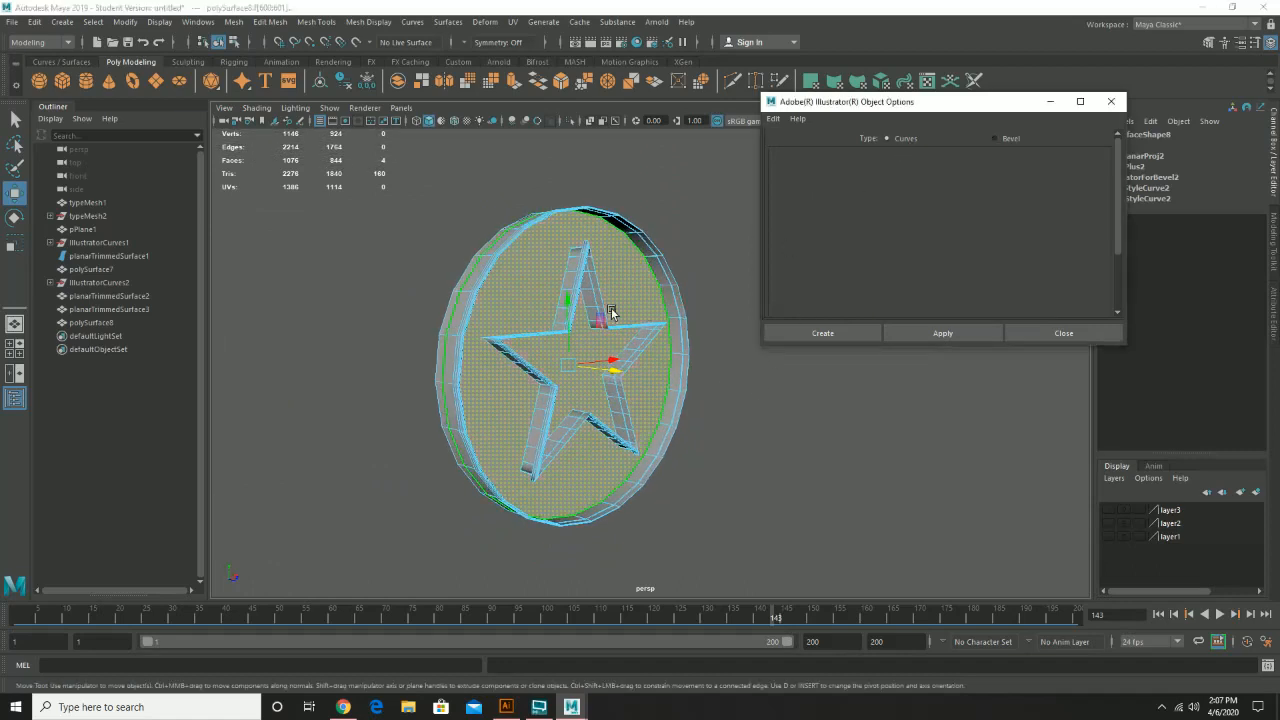
pyautogui.hotkey('ctrl', 'z')
pyautogui.moveTo(575, 293); pyautogui.dragTo(632, 262, button='right')
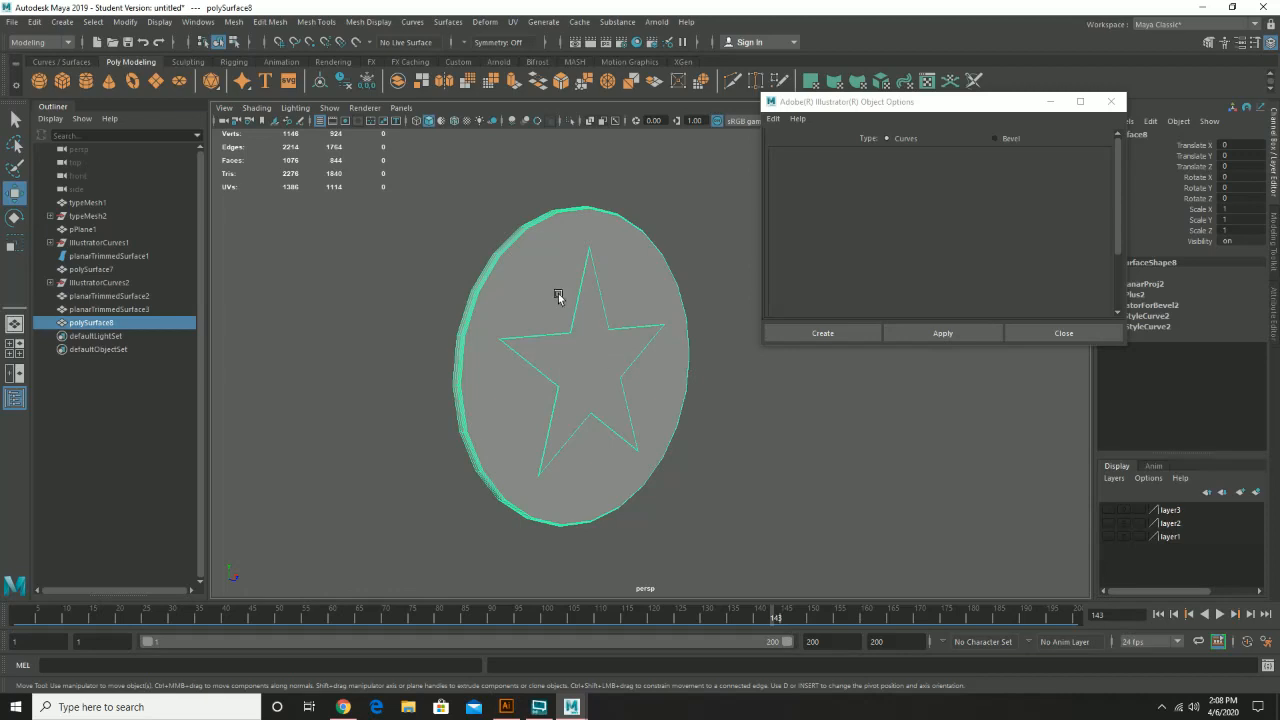
pyautogui.press('Delete')
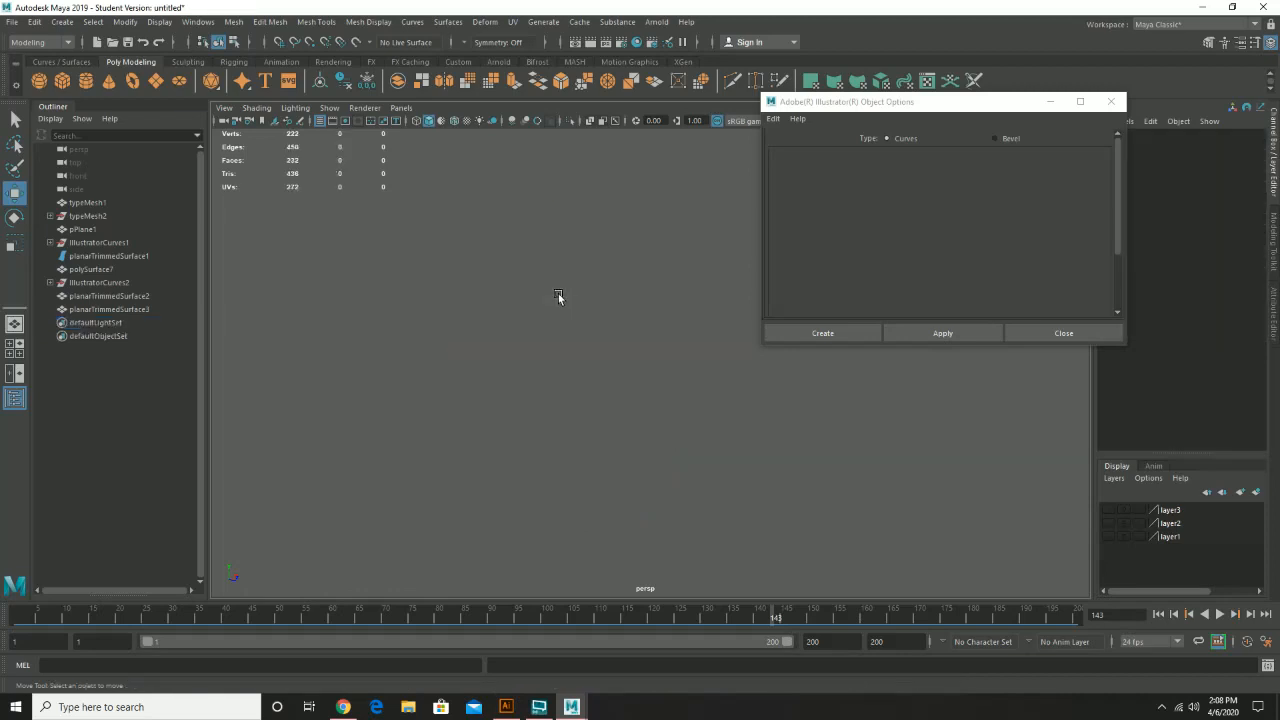
# Switch to Illustrator, add a second layer to example2.ai and hide Layer 1 with the star and circle
pyautogui.click(506, 706)
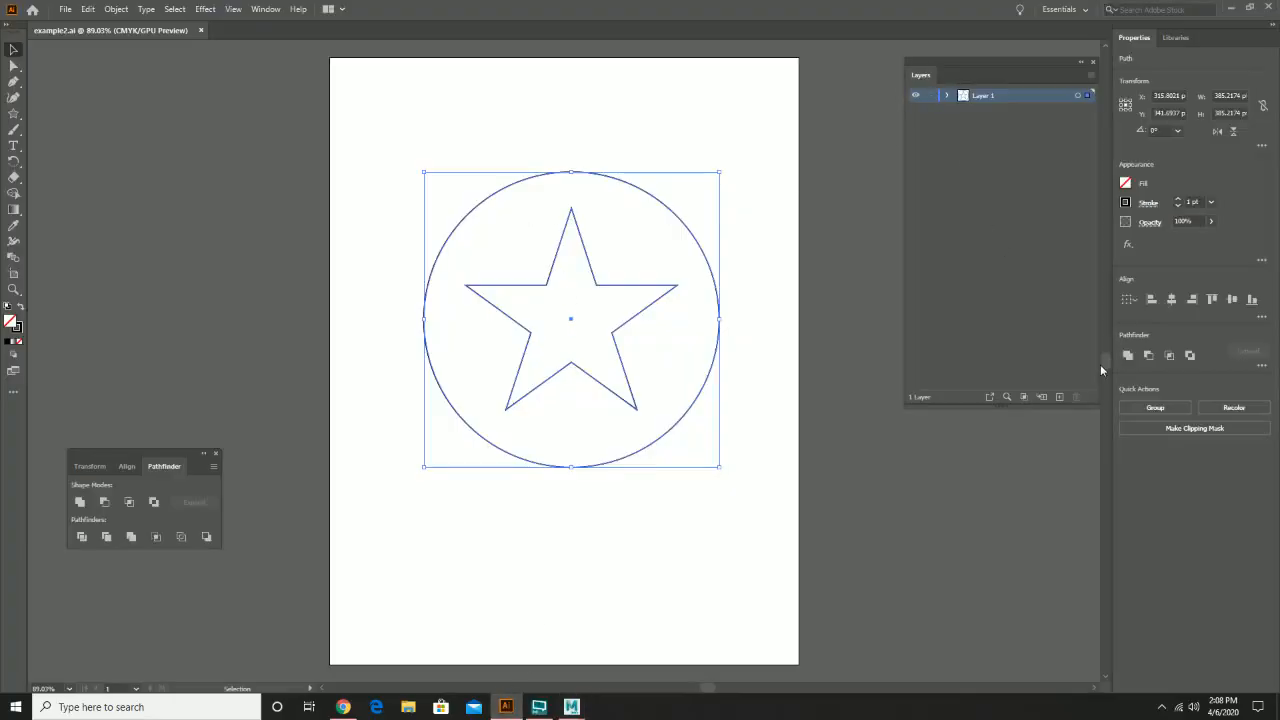
pyautogui.click(1059, 397)
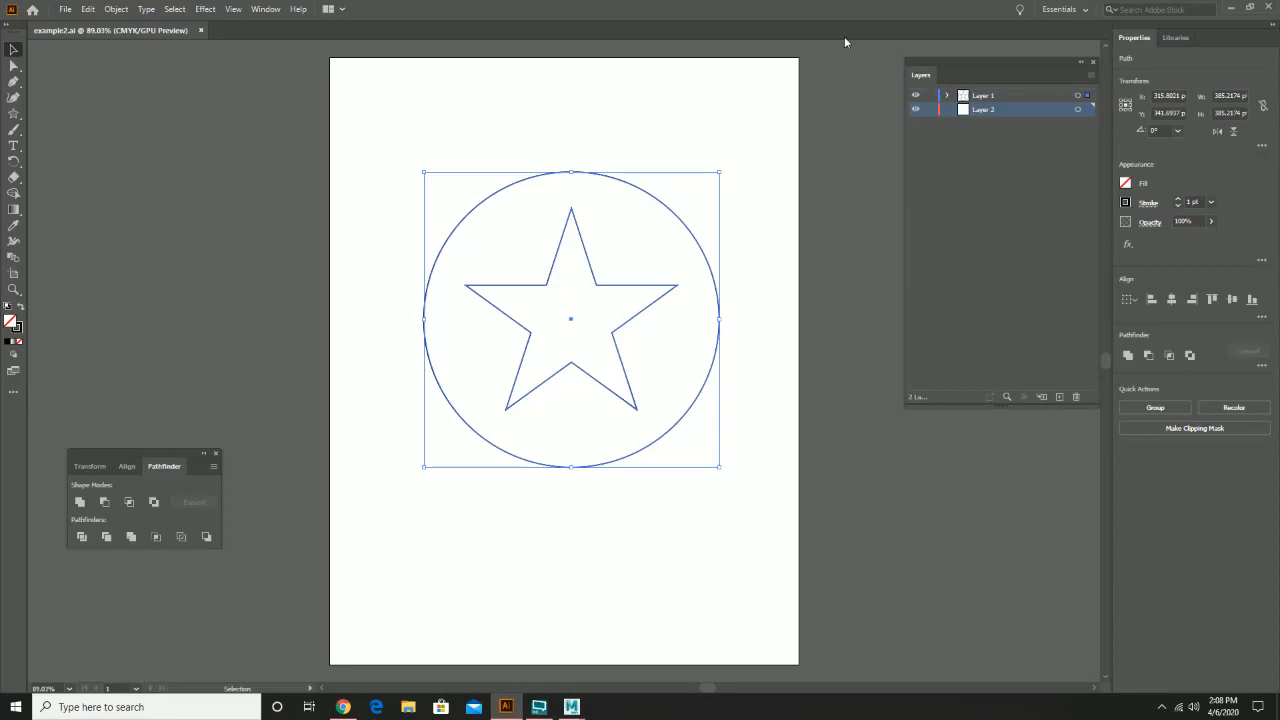
pyautogui.click(917, 97)
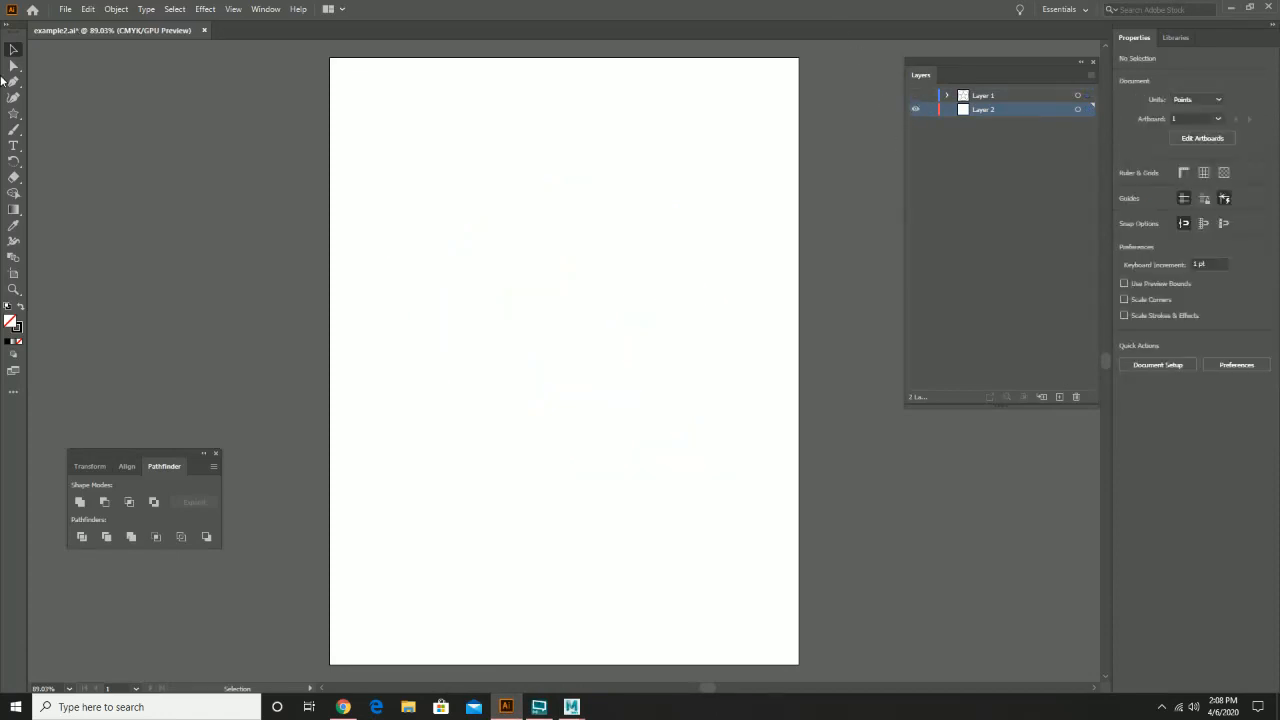
# Draw a rectangle about 492 by 206 pt on Layer 2 and a circle about 135 pt wide inside its left part
pyautogui.moveTo(13, 113); pyautogui.dragTo(57, 114)
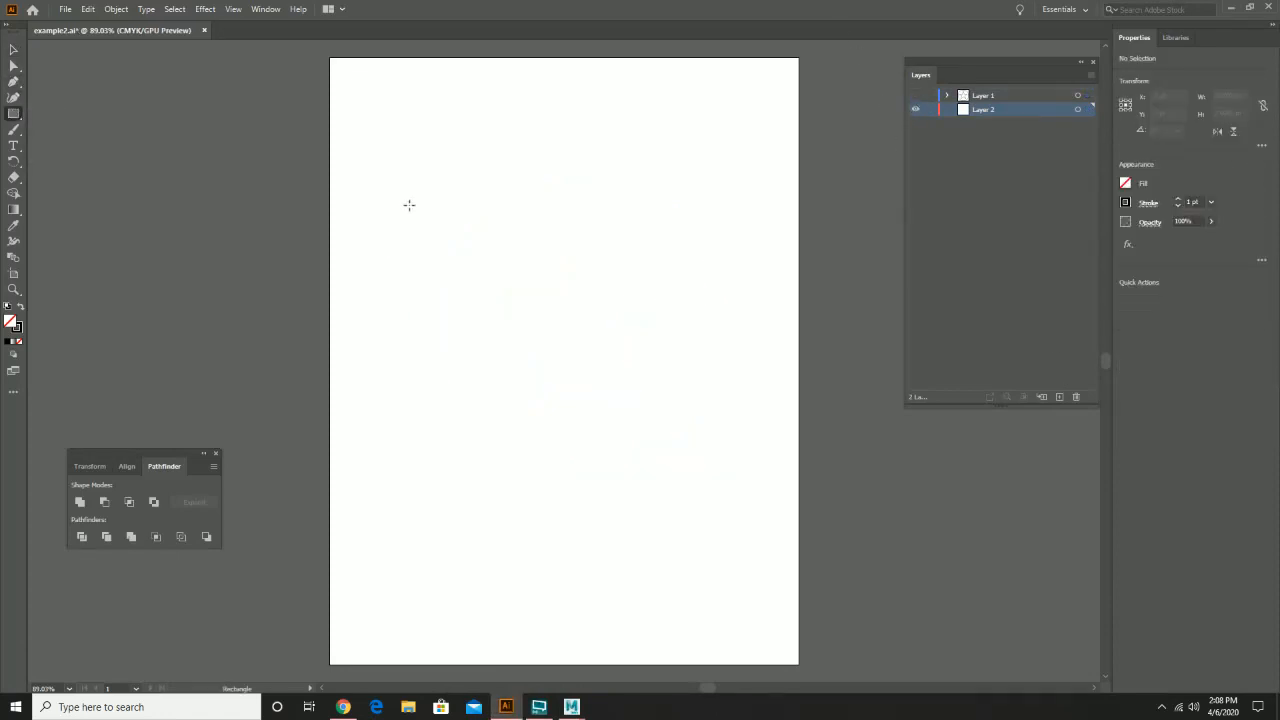
pyautogui.moveTo(368, 186); pyautogui.dragTo(746, 343)
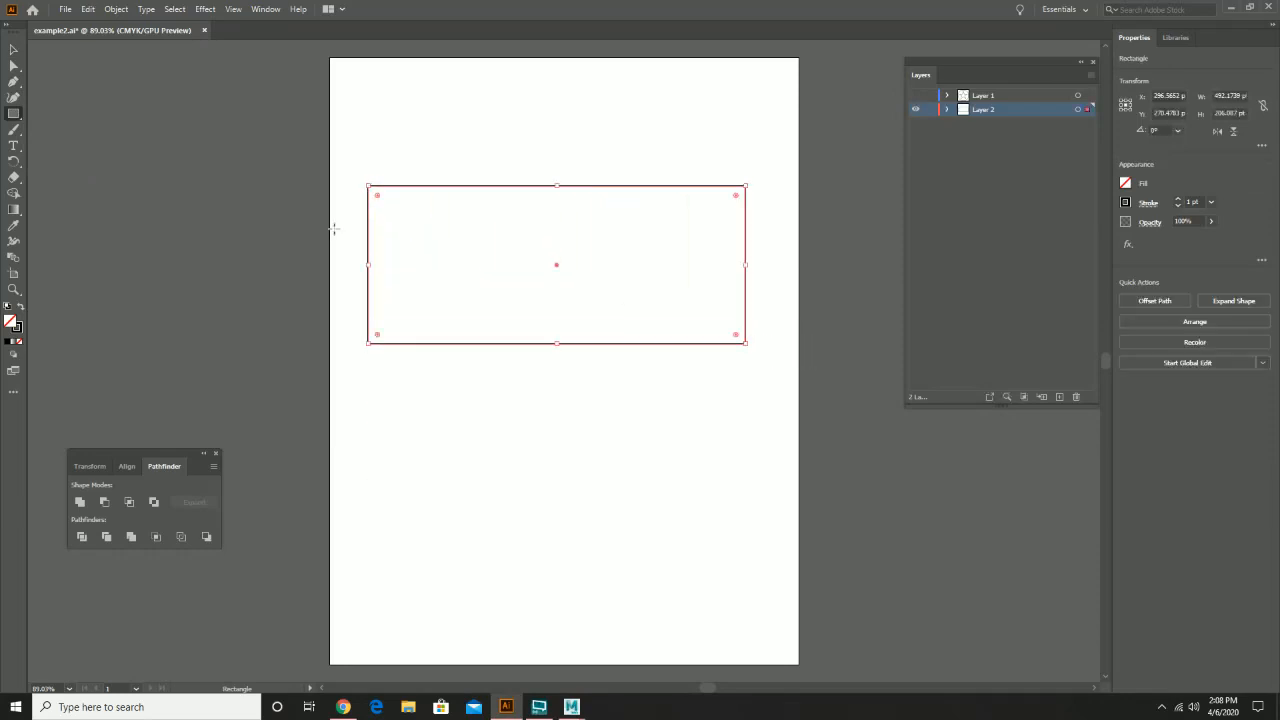
pyautogui.moveTo(13, 113); pyautogui.dragTo(60, 126)
pyautogui.keyDown('shift'); pyautogui.moveTo(397, 215); pyautogui.dragTo(477, 320); pyautogui.keyUp('shift')
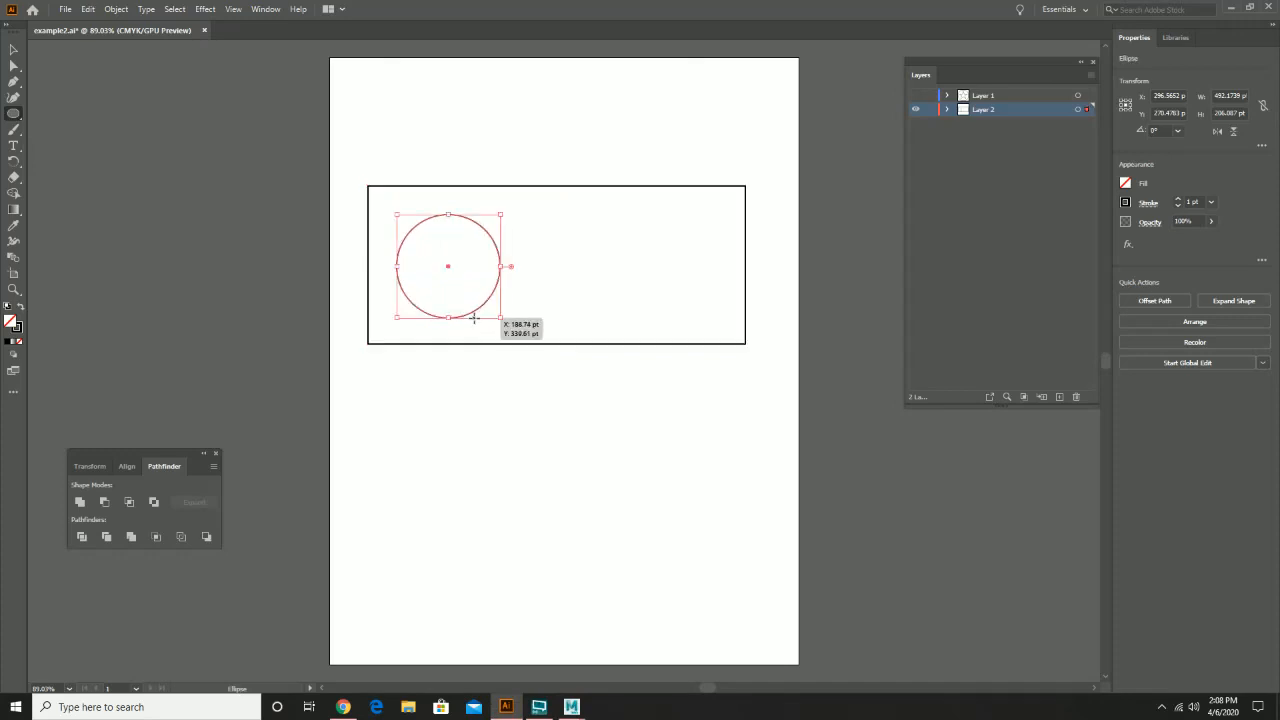
# Paste copies of the circle in place and move the circles to the middle and right end of the rectangle
pyautogui.click(14, 48)
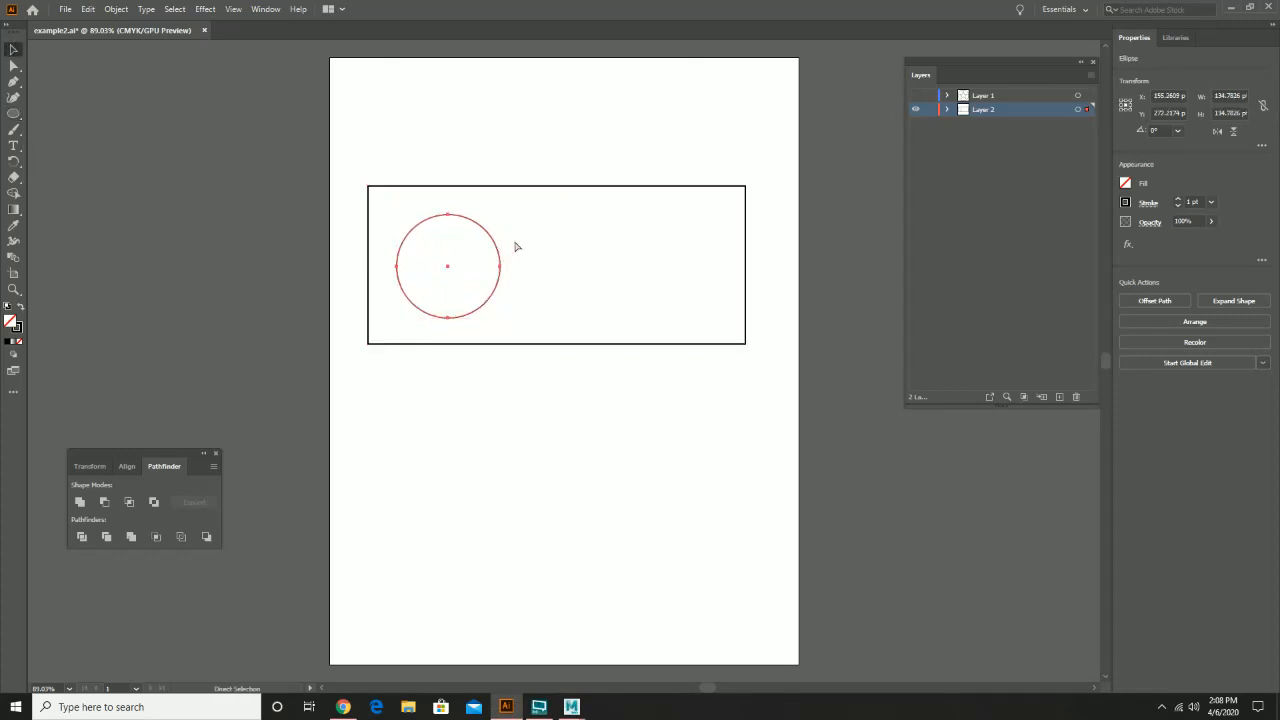
pyautogui.click(88, 9)
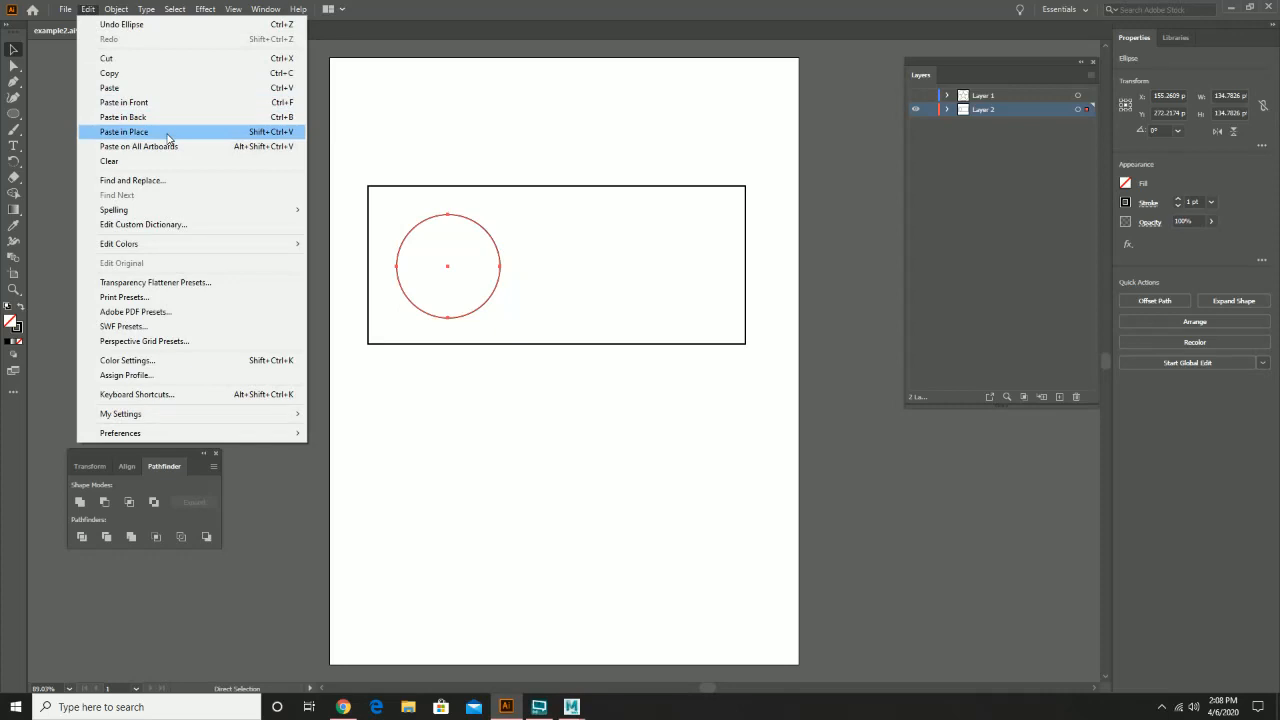
pyautogui.click(168, 133)
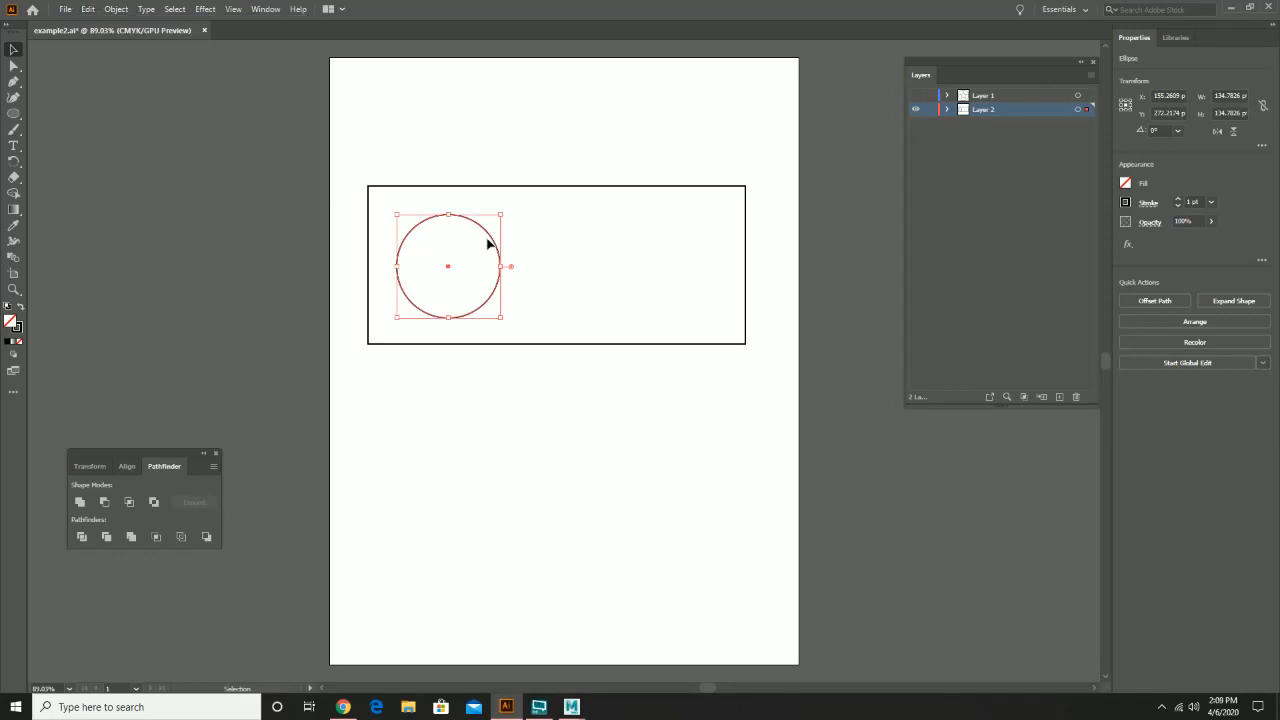
pyautogui.moveTo(494, 243); pyautogui.dragTo(623, 239)
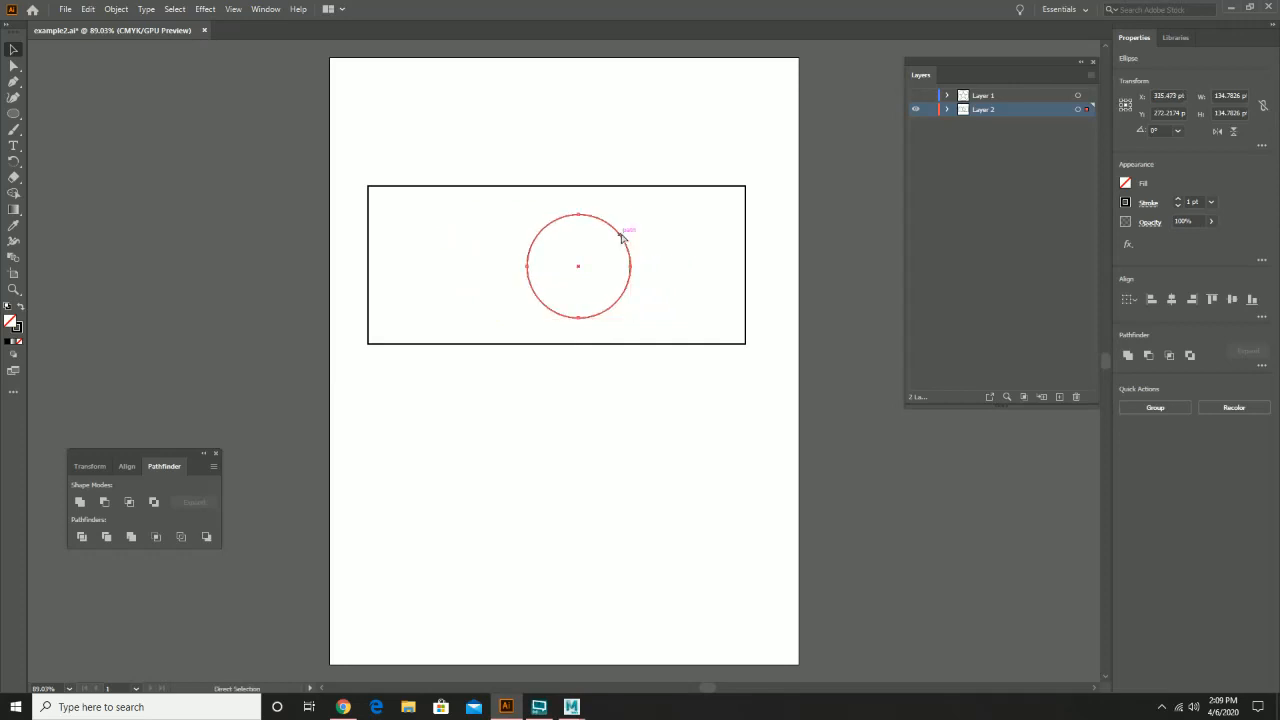
pyautogui.hotkey('ctrl', 'f')
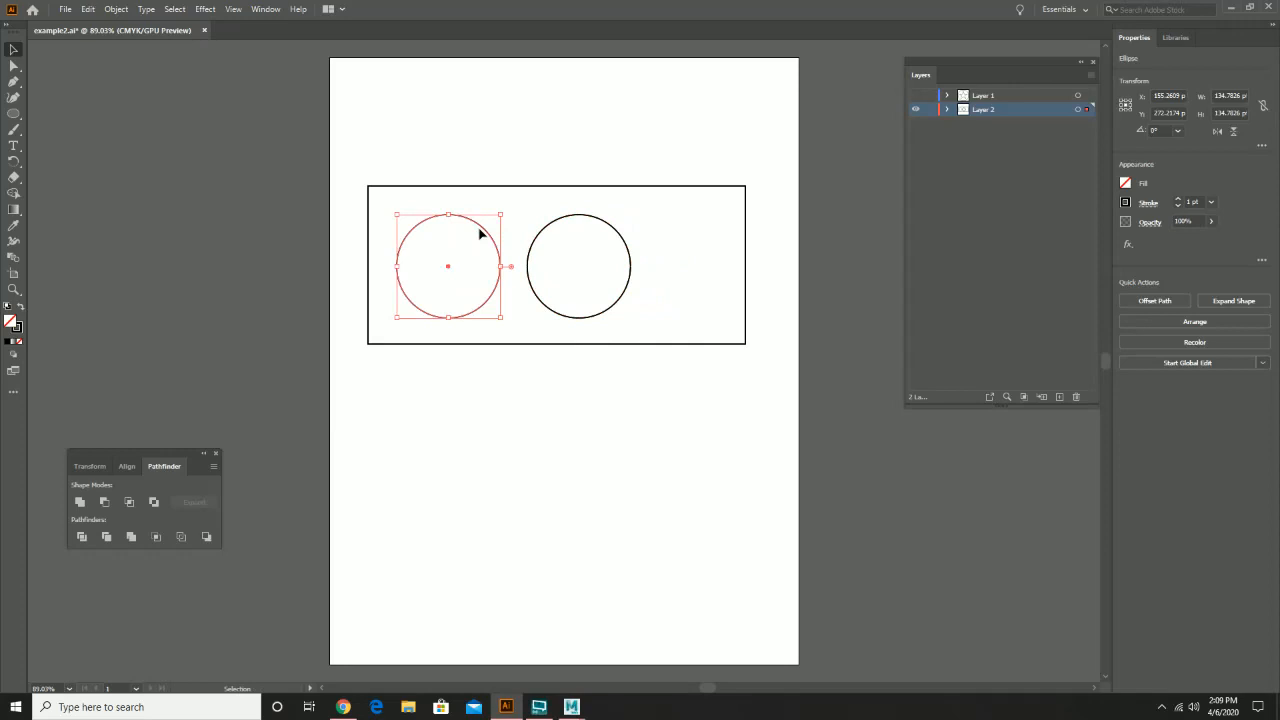
pyautogui.moveTo(479, 232); pyautogui.dragTo(722, 253)
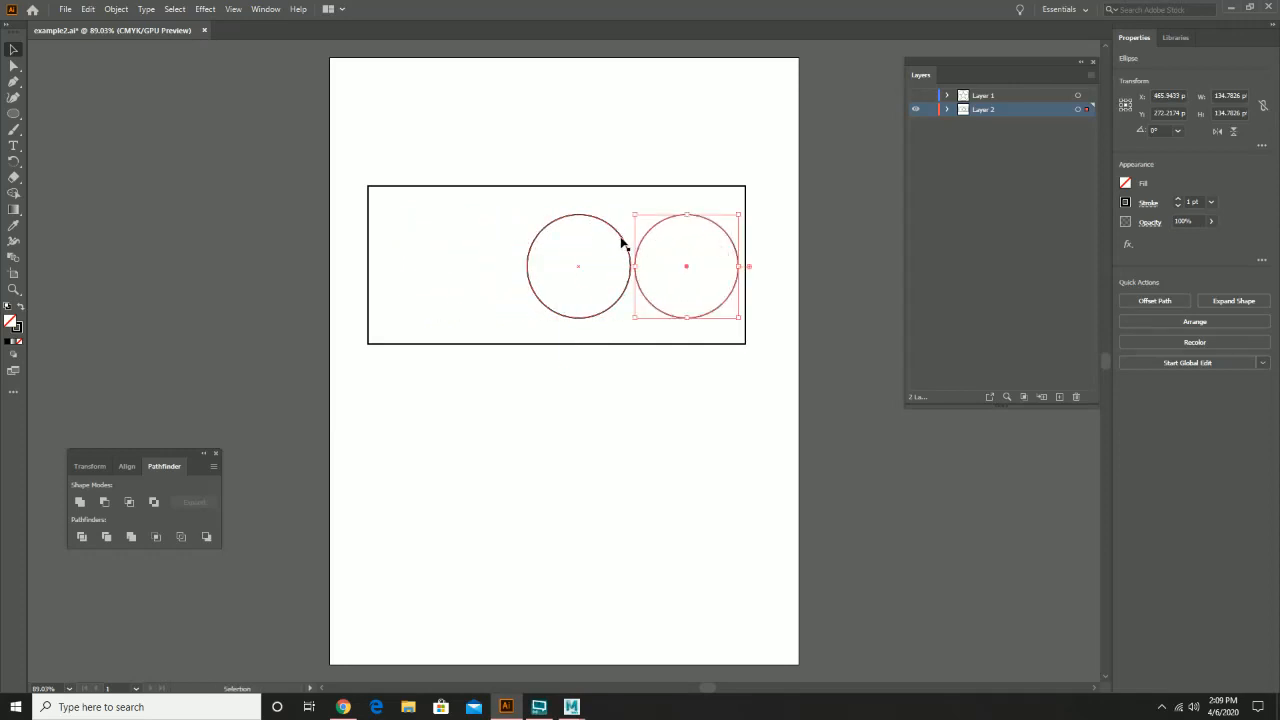
# Separate the overlapping middle circles and space all three in a horizontal row across the rectangle
pyautogui.moveTo(623, 246); pyautogui.dragTo(611, 239)
pyautogui.click(607, 240)
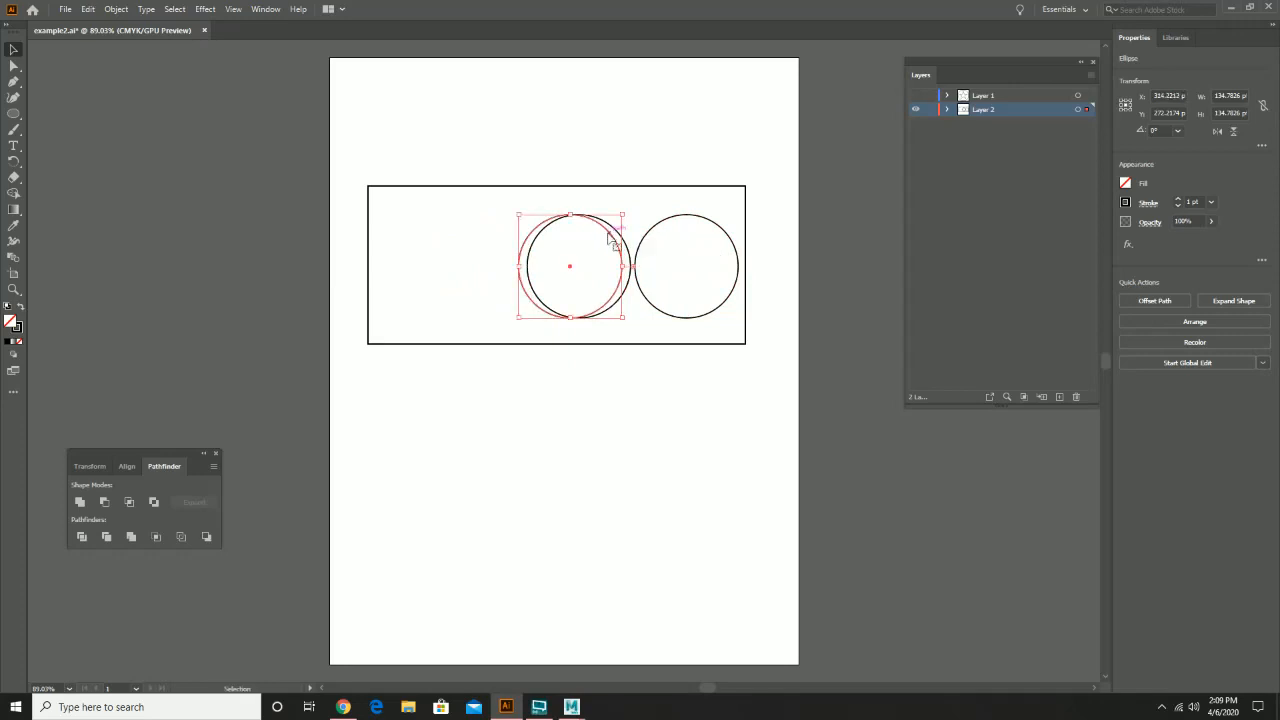
pyautogui.keyDown('shift'); pyautogui.moveTo(608, 241); pyautogui.dragTo(531, 231); pyautogui.keyUp('shift')
pyautogui.click(541, 229)
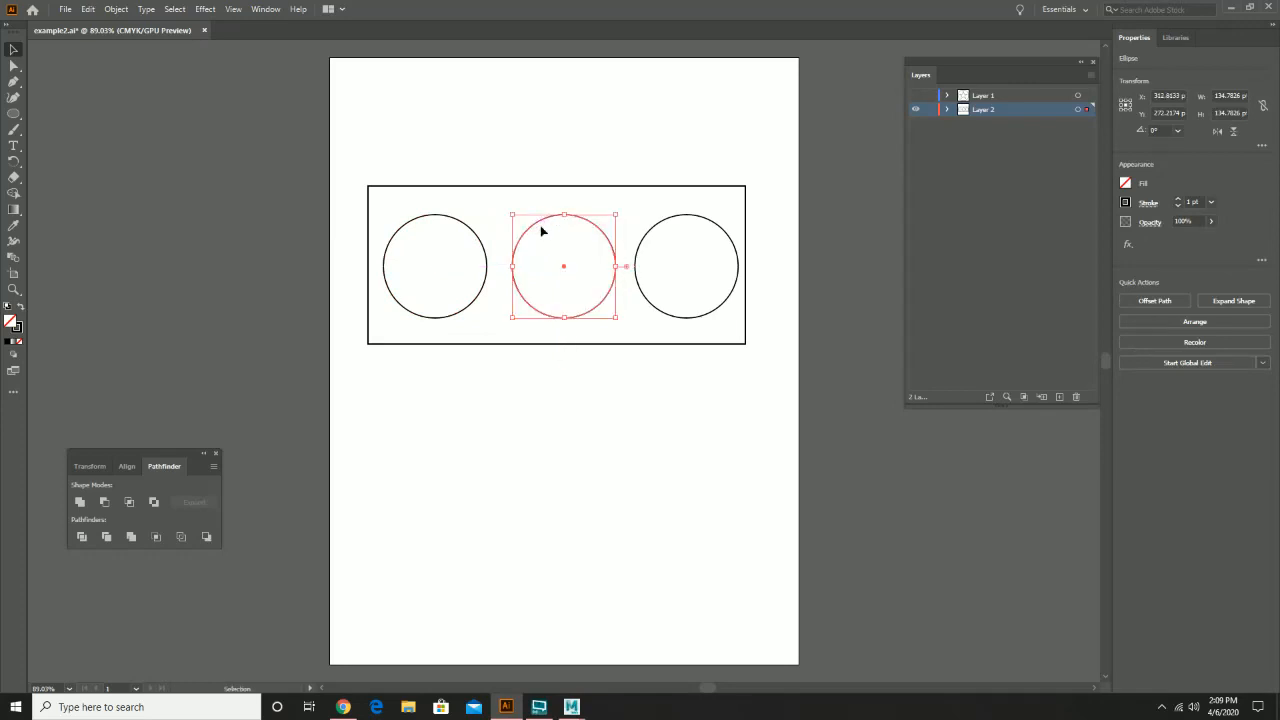
pyautogui.click(575, 150)
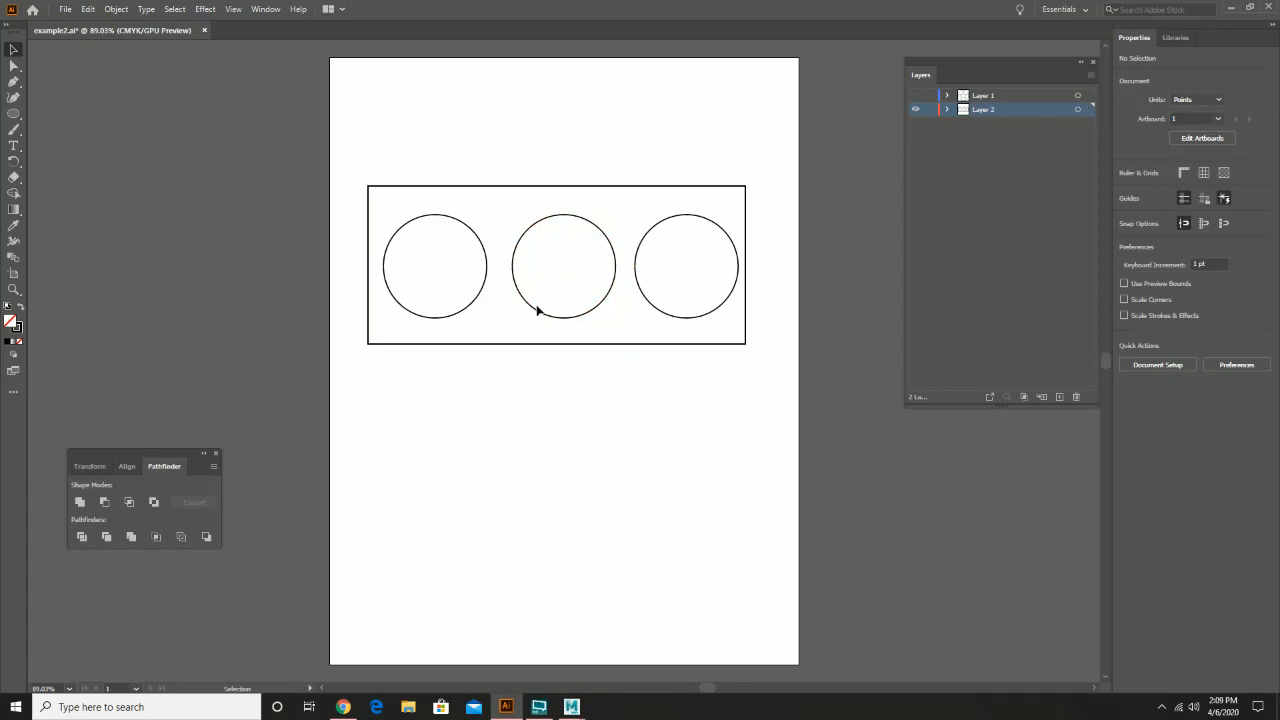
# Fill the rectangle with yellow (FFFF00) and move it below the three ellipses in Layer 2's stacking order
pyautogui.click(458, 186)
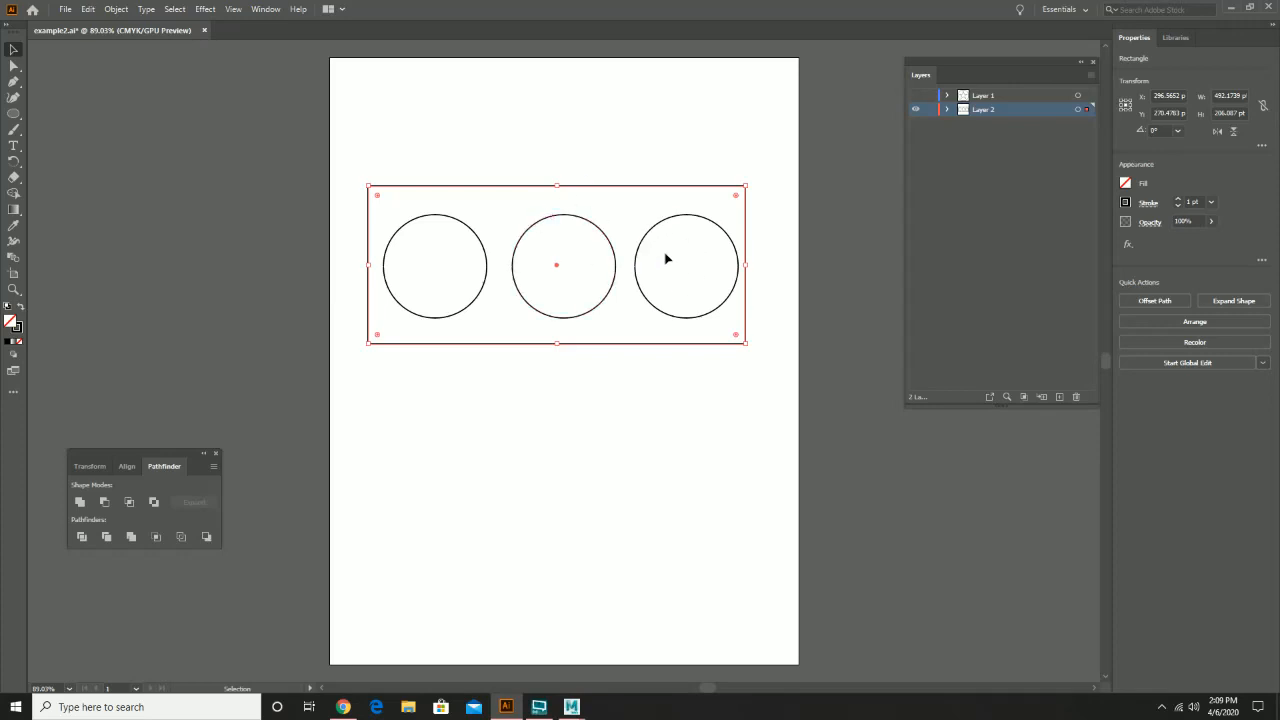
pyautogui.click(474, 235)
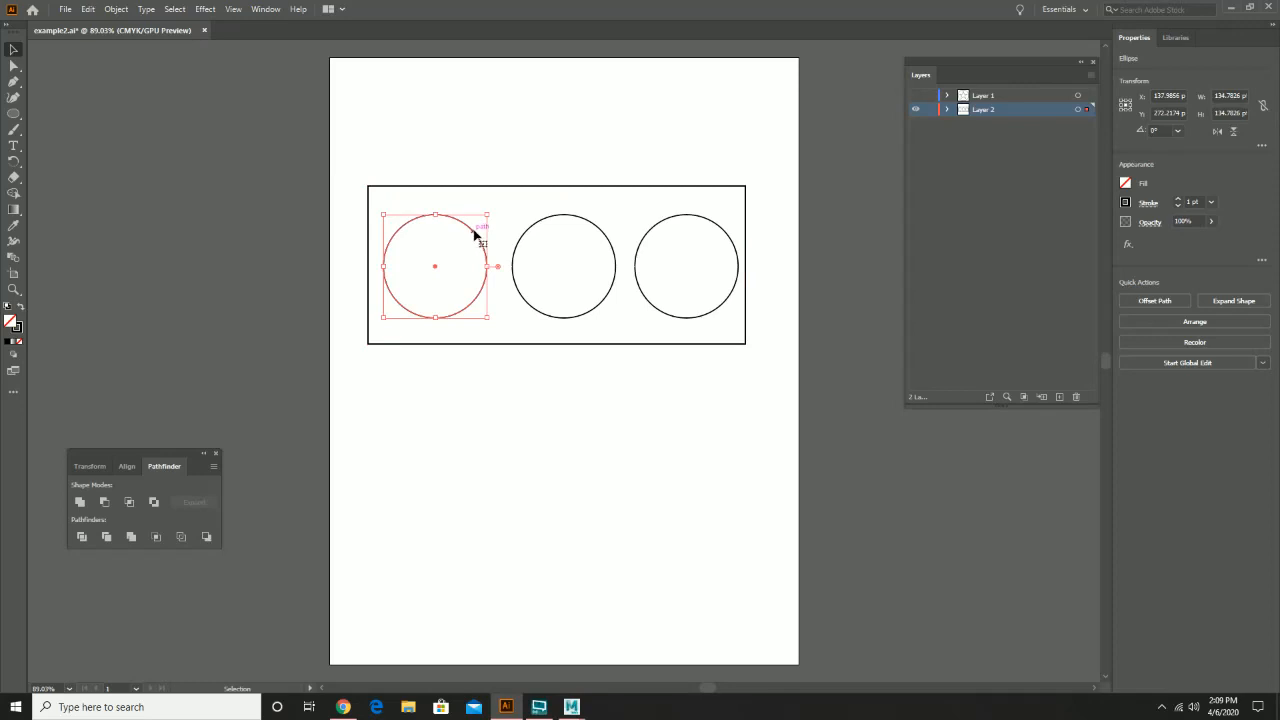
pyautogui.keyDown('shift'); pyautogui.click(592, 230); pyautogui.keyUp('shift')
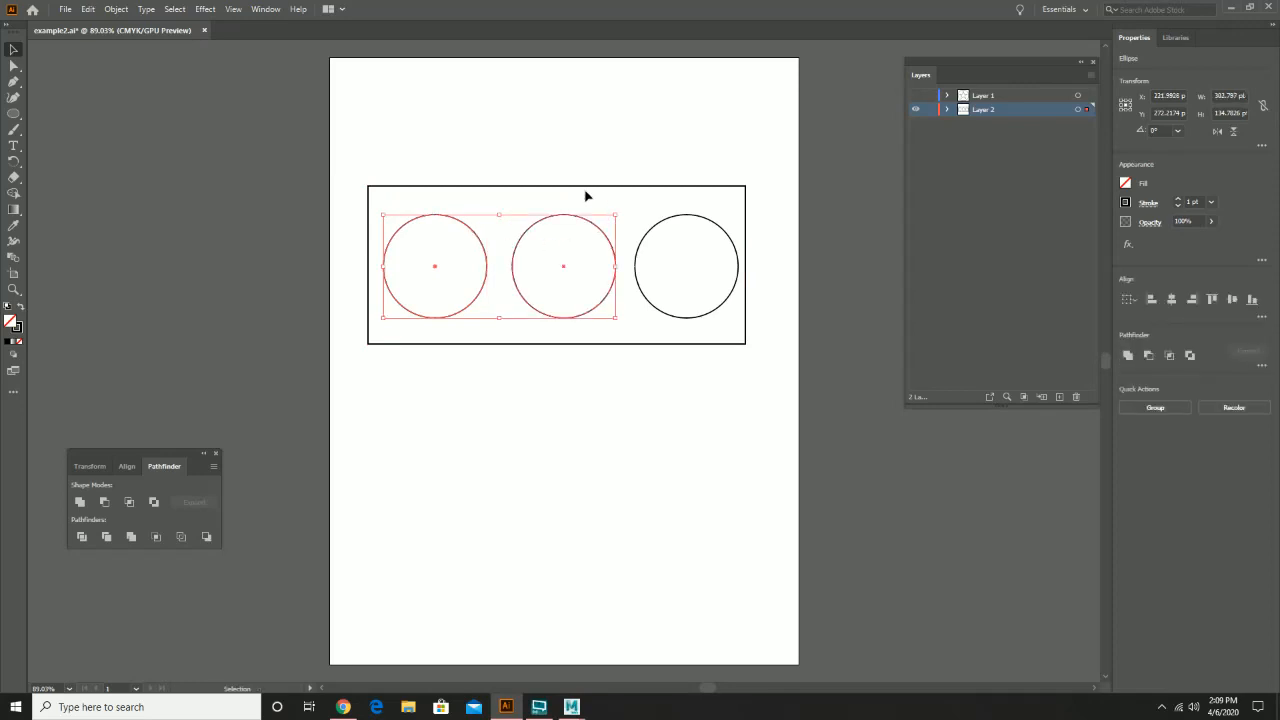
pyautogui.click(570, 187)
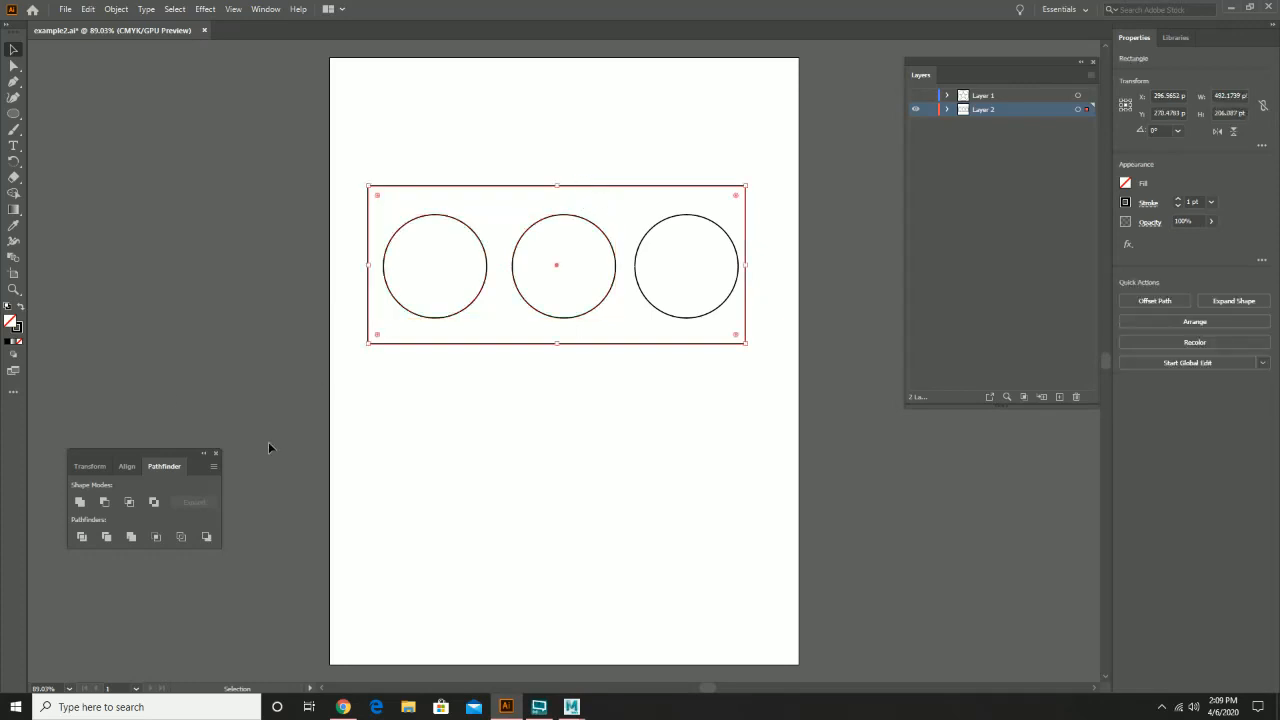
pyautogui.doubleClick(17, 327)
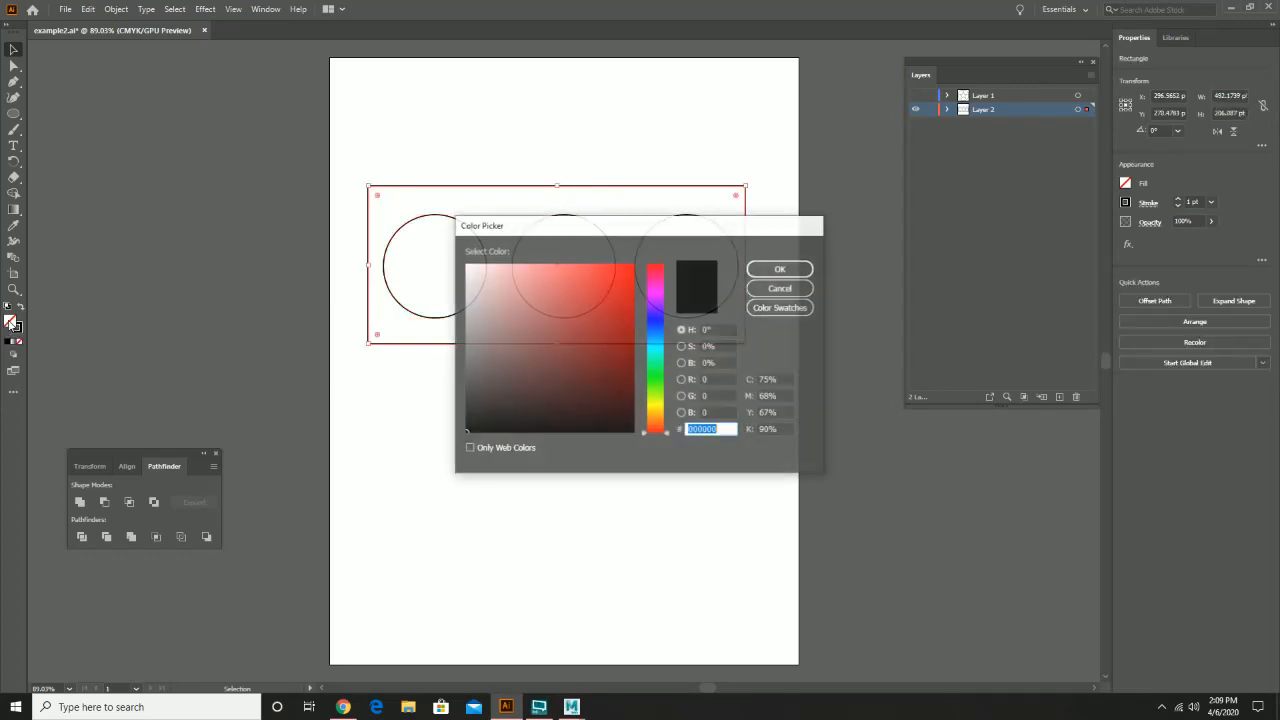
pyautogui.click(656, 405)
pyautogui.moveTo(615, 288); pyautogui.dragTo(676, 265)
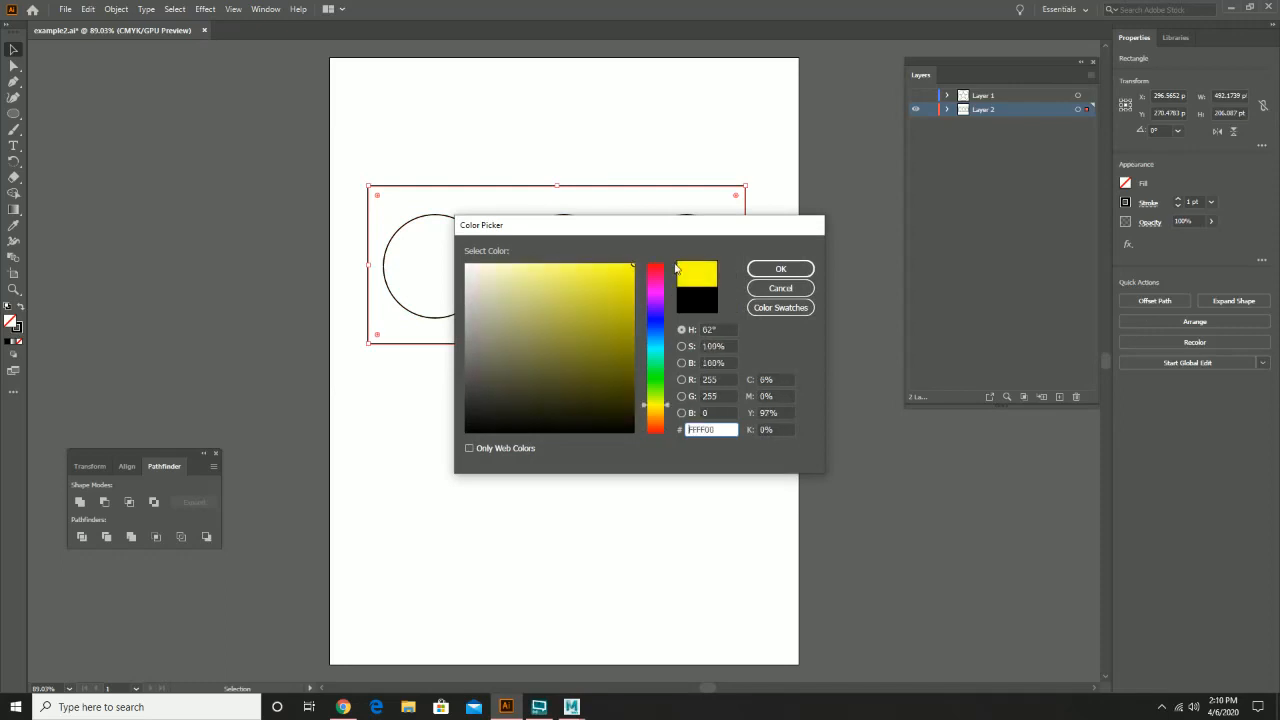
pyautogui.click(781, 270)
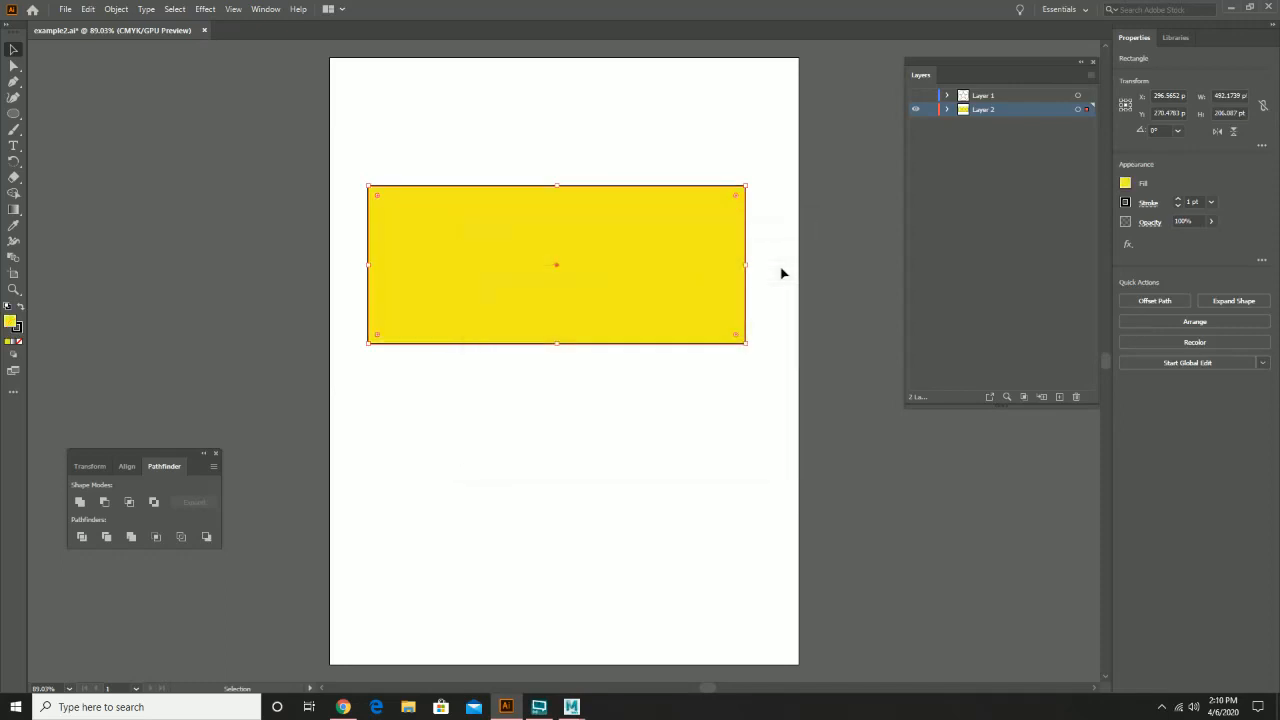
pyautogui.click(949, 109)
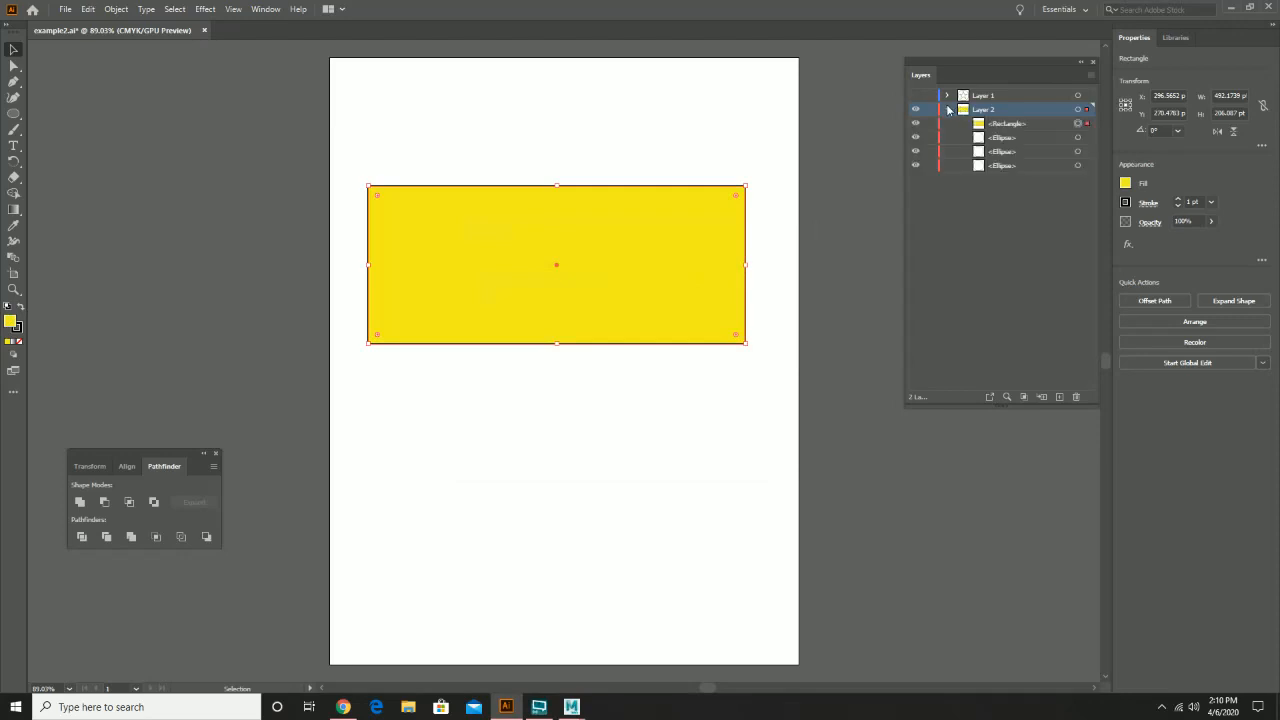
pyautogui.moveTo(1000, 125); pyautogui.dragTo(1004, 172)
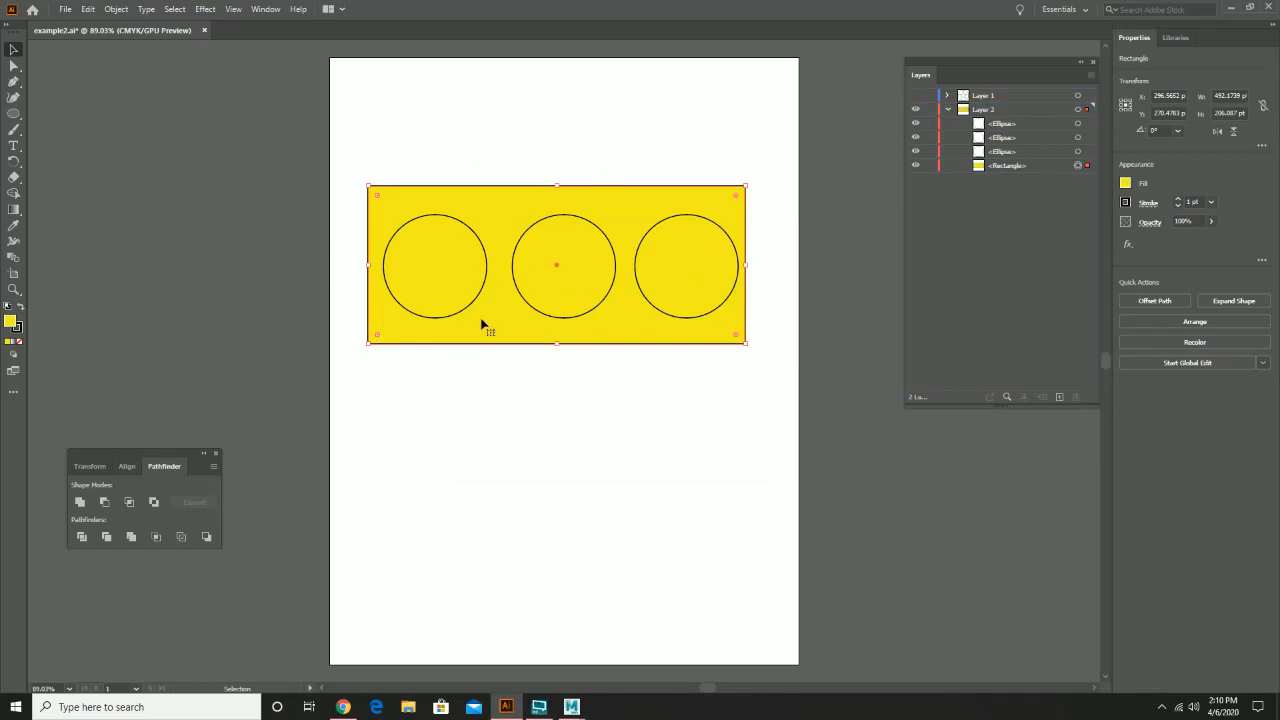
# Select all three circles, group them and clear the selection
pyautogui.click(464, 222)
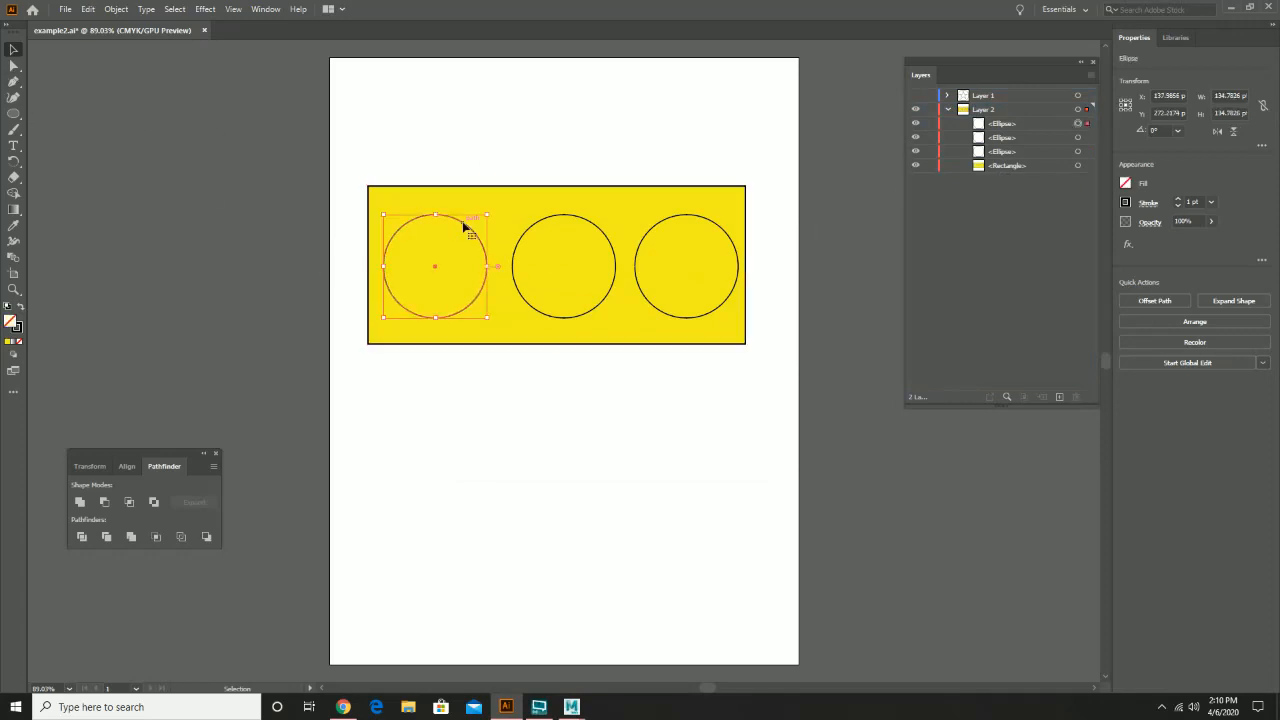
pyautogui.keyDown('shift'); pyautogui.click(528, 236); pyautogui.keyUp('shift')
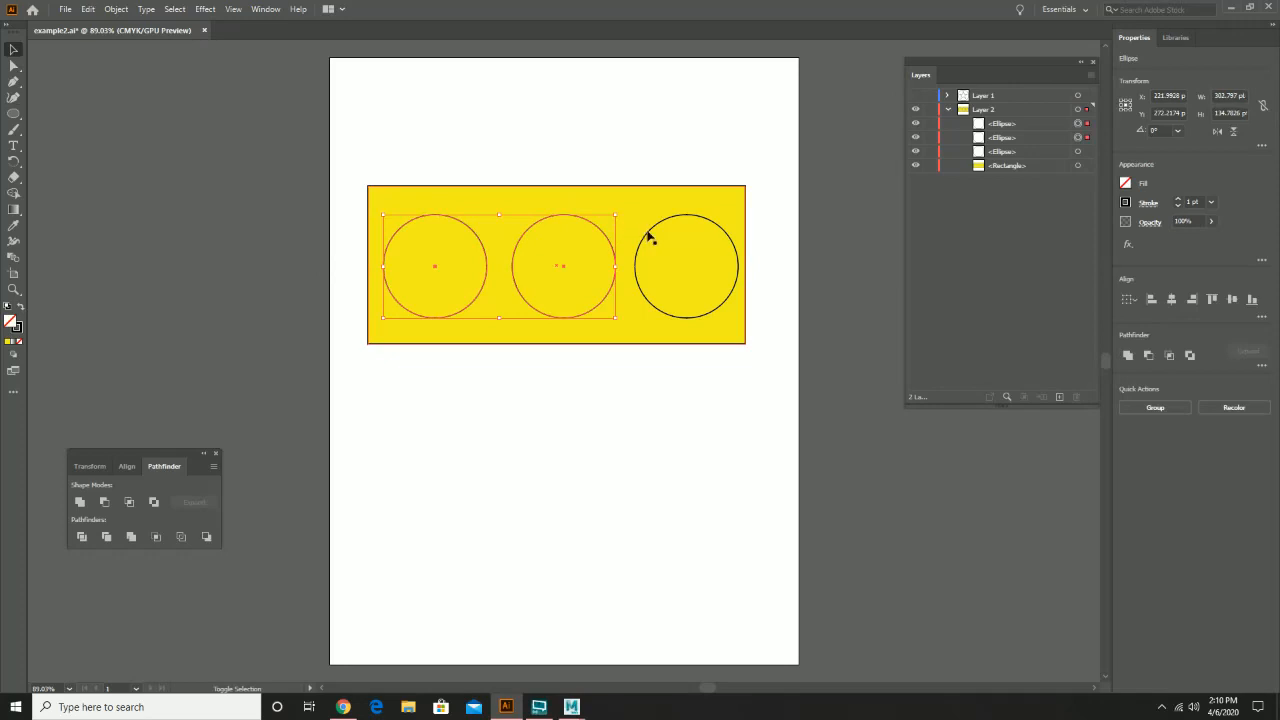
pyautogui.keyDown('shift'); pyautogui.click(651, 237); pyautogui.keyUp('shift')
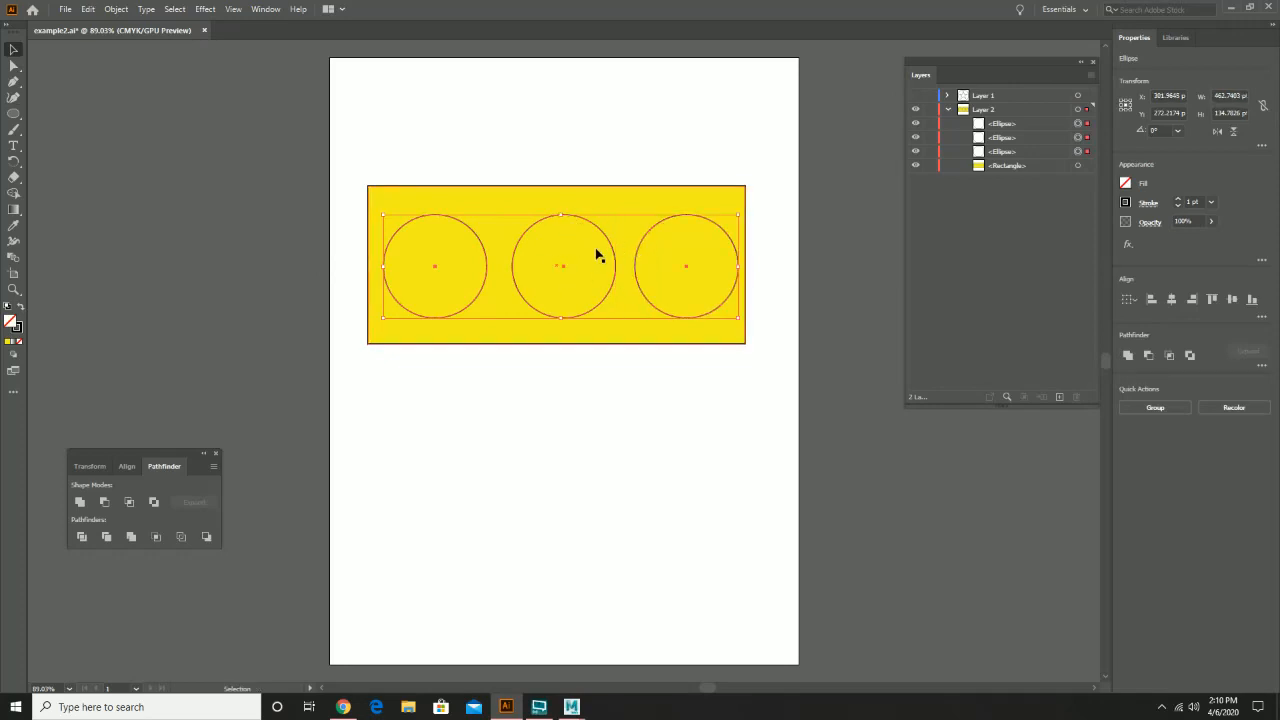
pyautogui.click(97, 9)
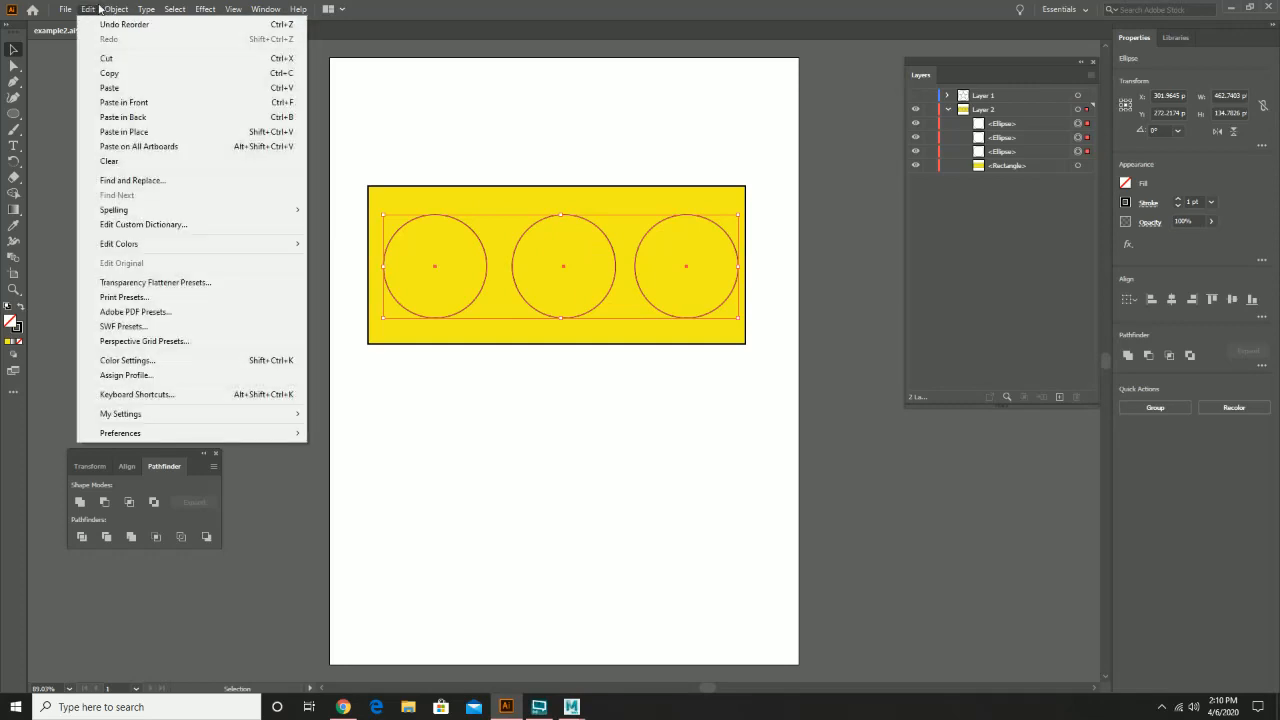
pyautogui.moveTo(110, 9)
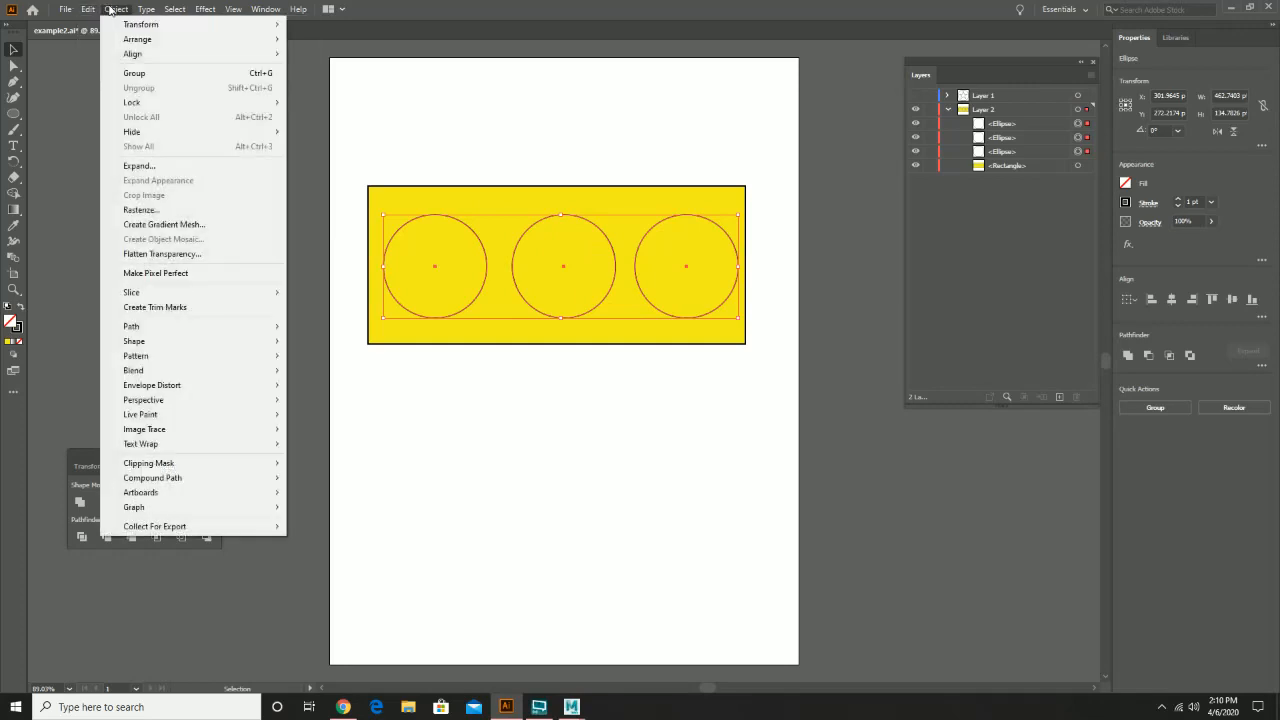
pyautogui.click(148, 73)
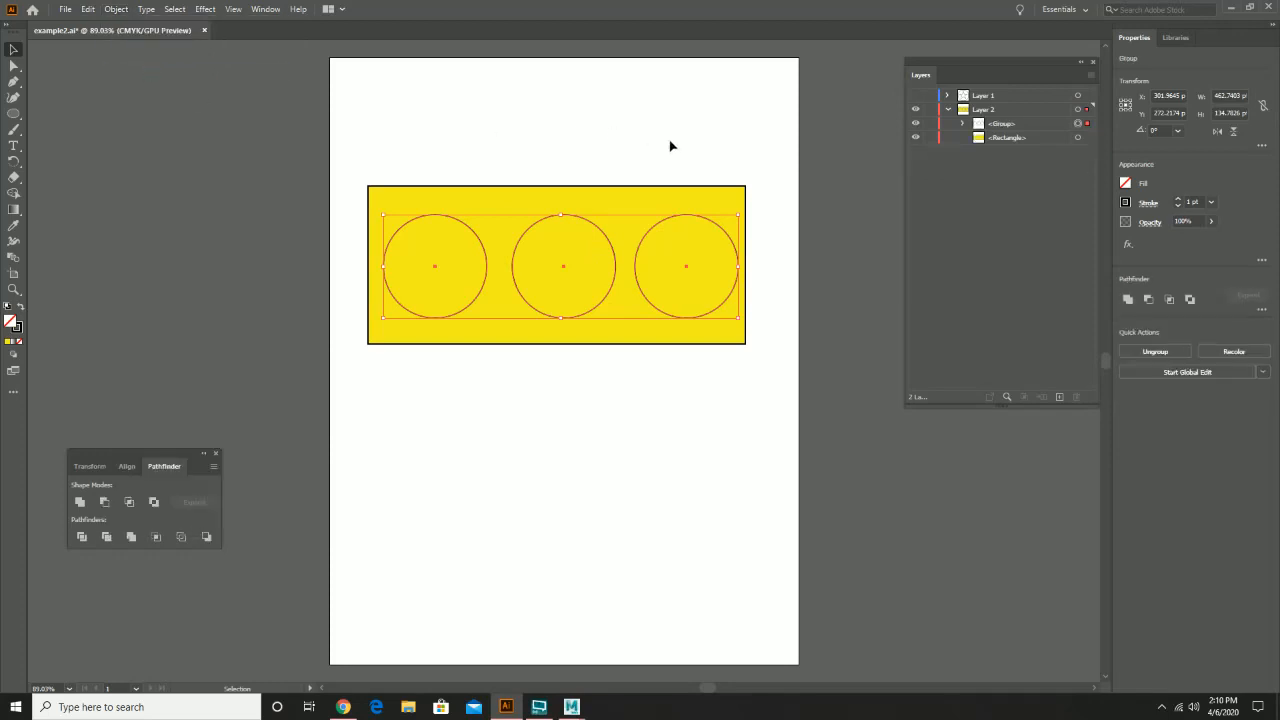
pyautogui.click(708, 165)
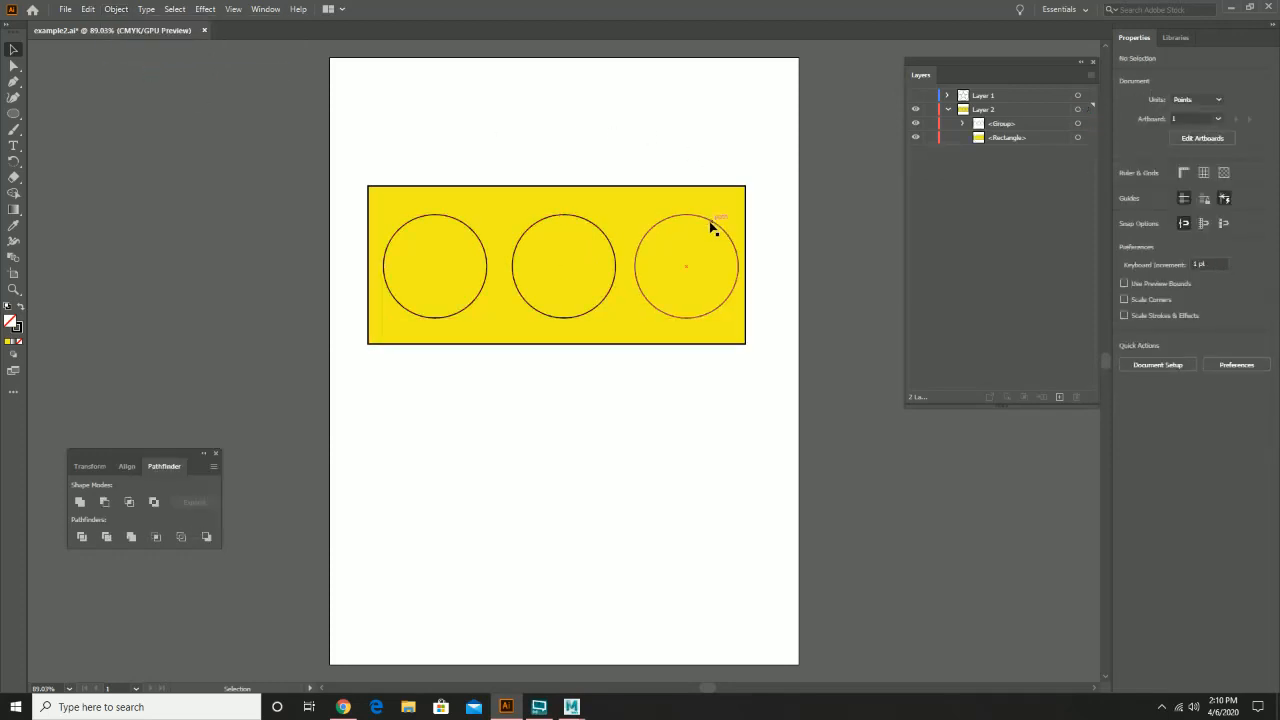
# Try moving the circle group up and off the left side of the rectangle, and undo the move
pyautogui.click(712, 228)
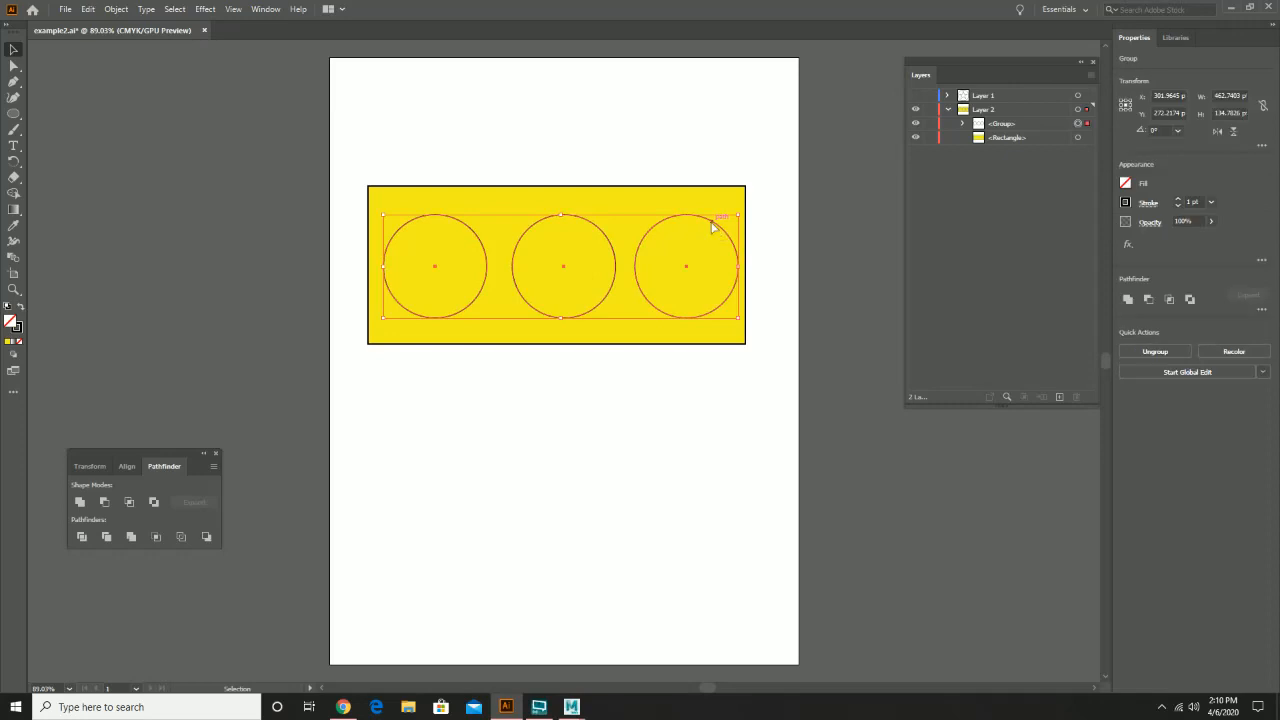
pyautogui.moveTo(712, 228); pyautogui.dragTo(460, 150)
pyautogui.hotkey('ctrl', 'z')
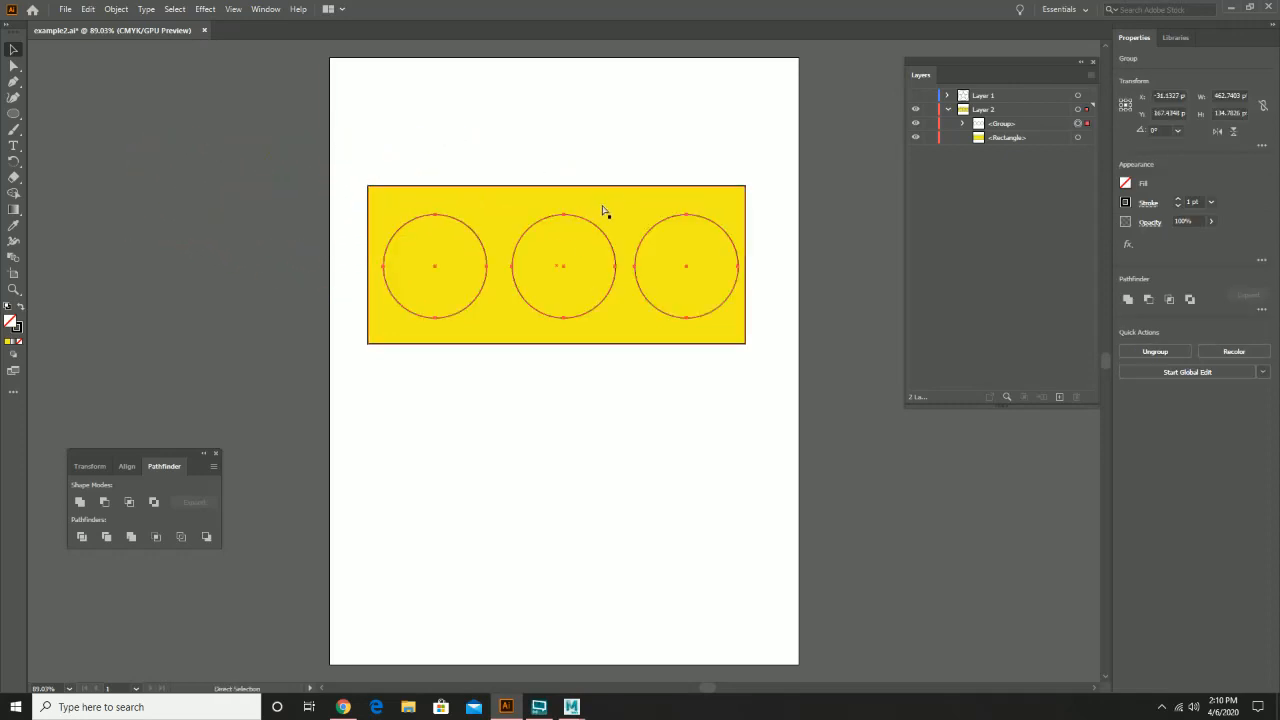
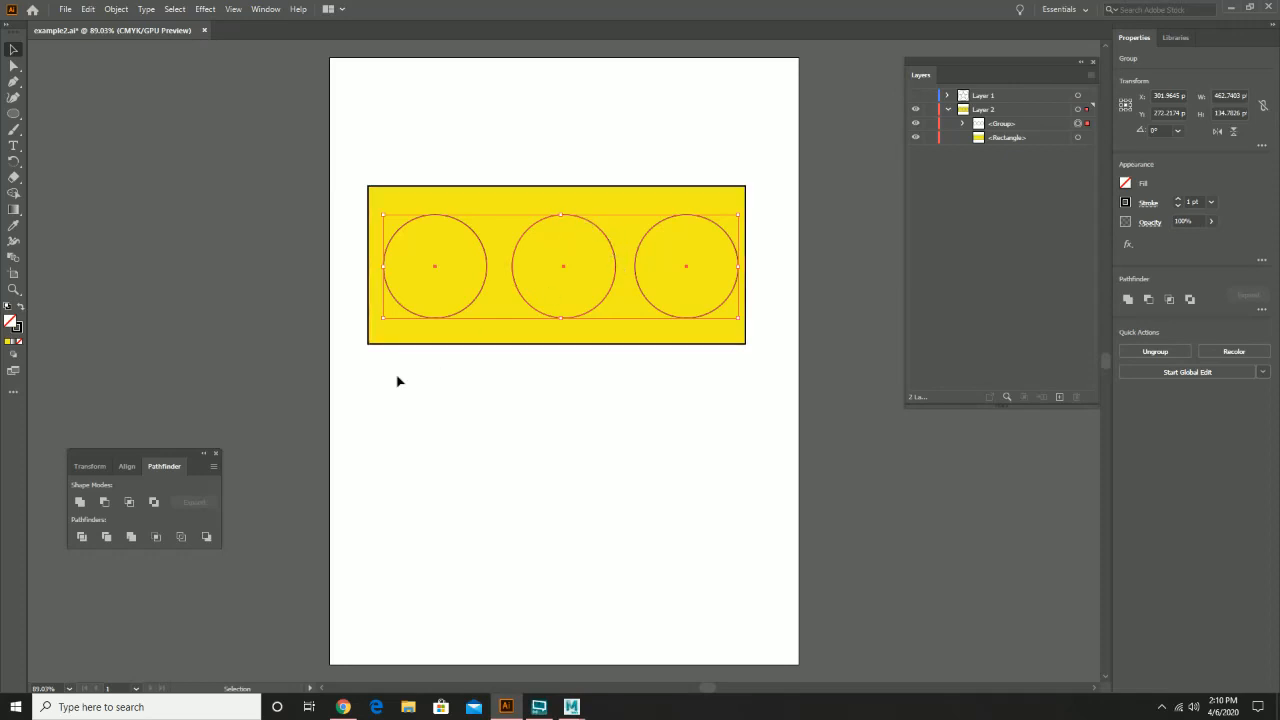
# Subtract the three grouped circles from the yellow rectangle with Minus Front and clear the selection
pyautogui.keyDown('shift'); pyautogui.click(488, 196); pyautogui.keyUp('shift')
pyautogui.moveTo(355, 143); pyautogui.dragTo(737, 402)
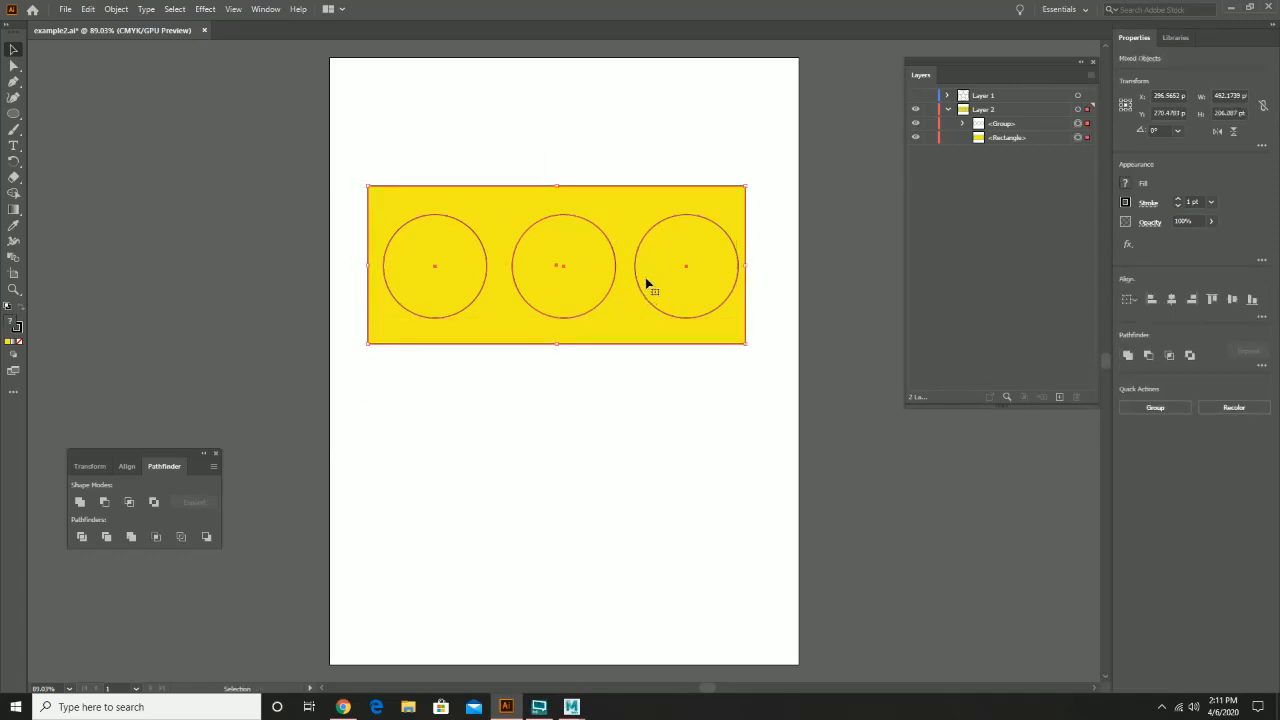
pyautogui.click(102, 503)
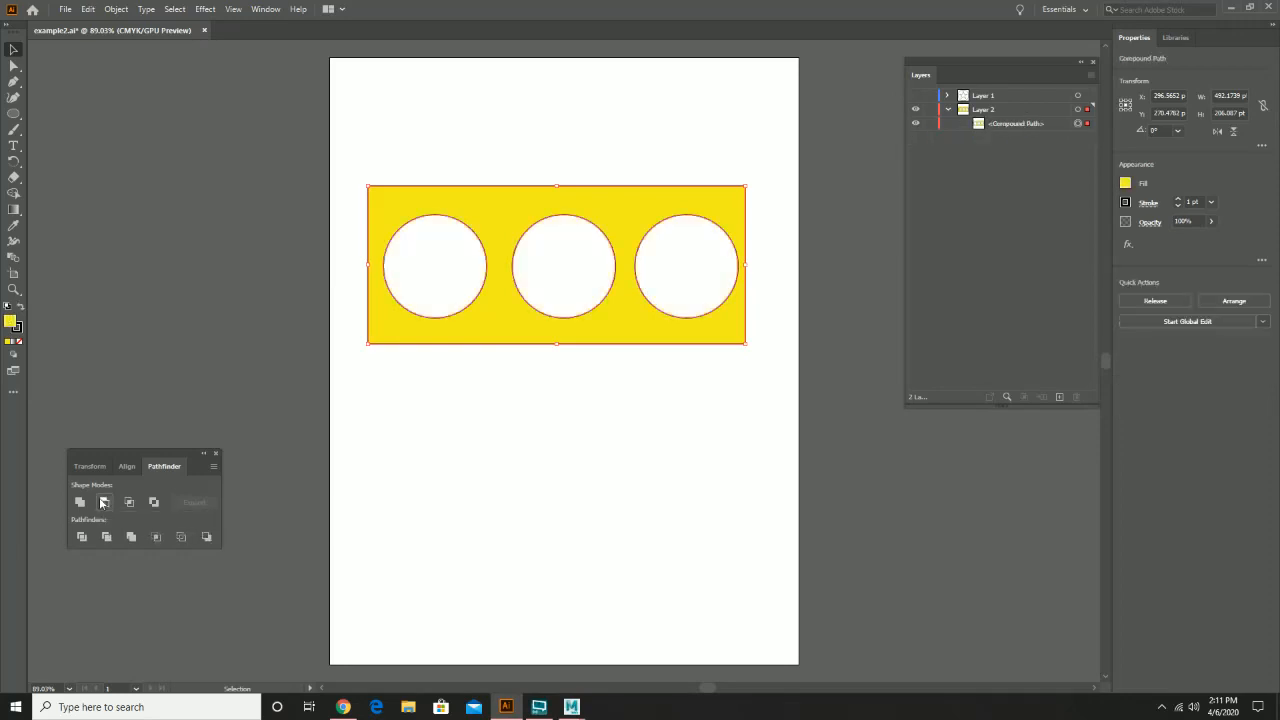
pyautogui.click(650, 393)
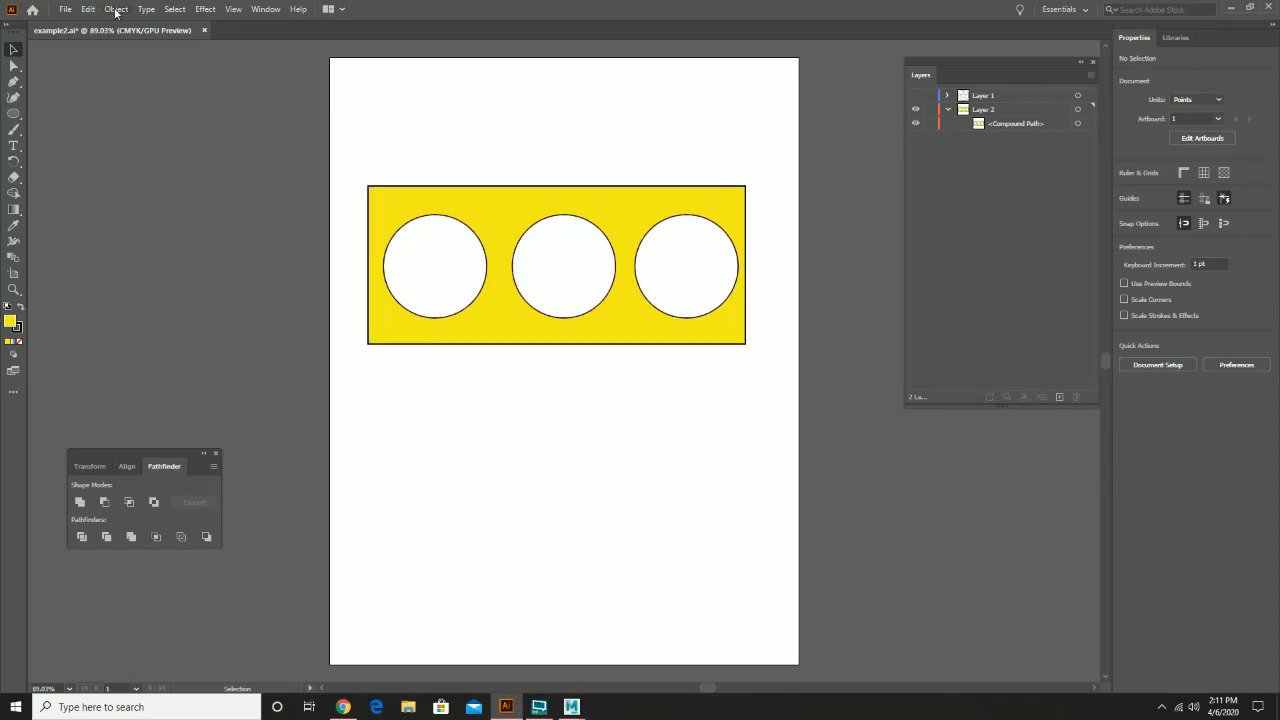
# Save a copy of the document to the Desktop under the name example3.ai
pyautogui.click(65, 9)
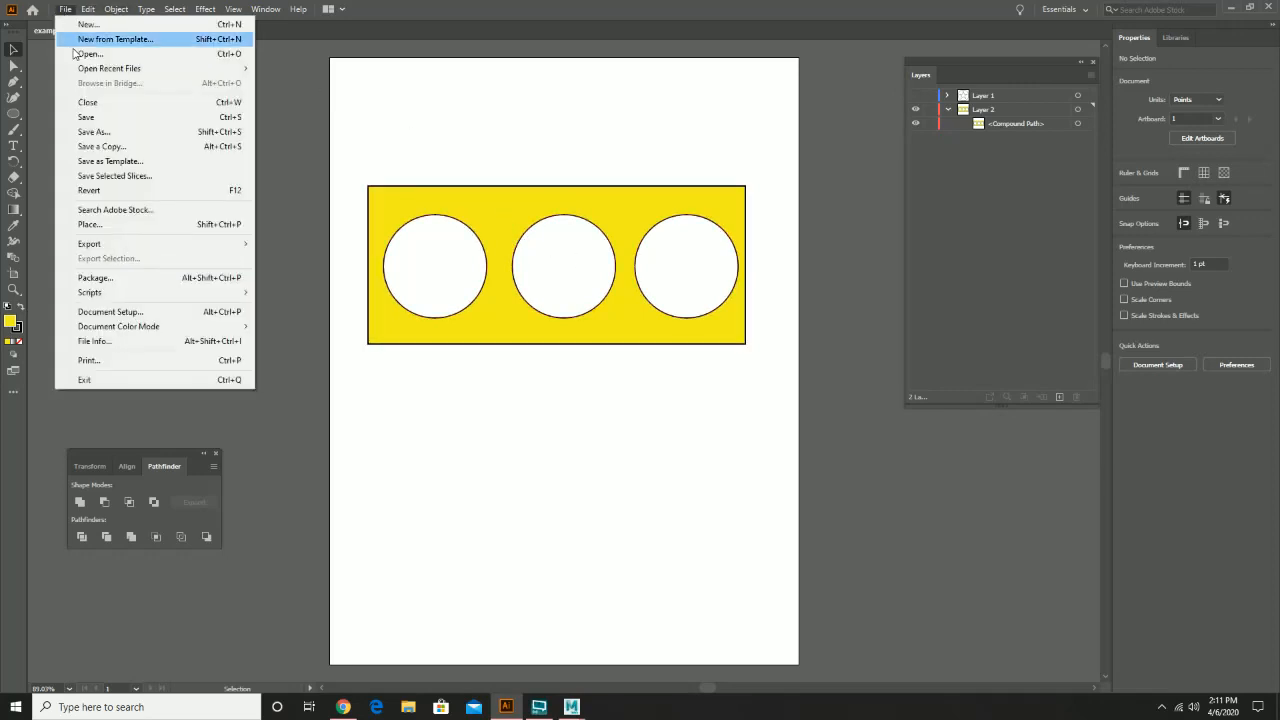
pyautogui.click(110, 131)
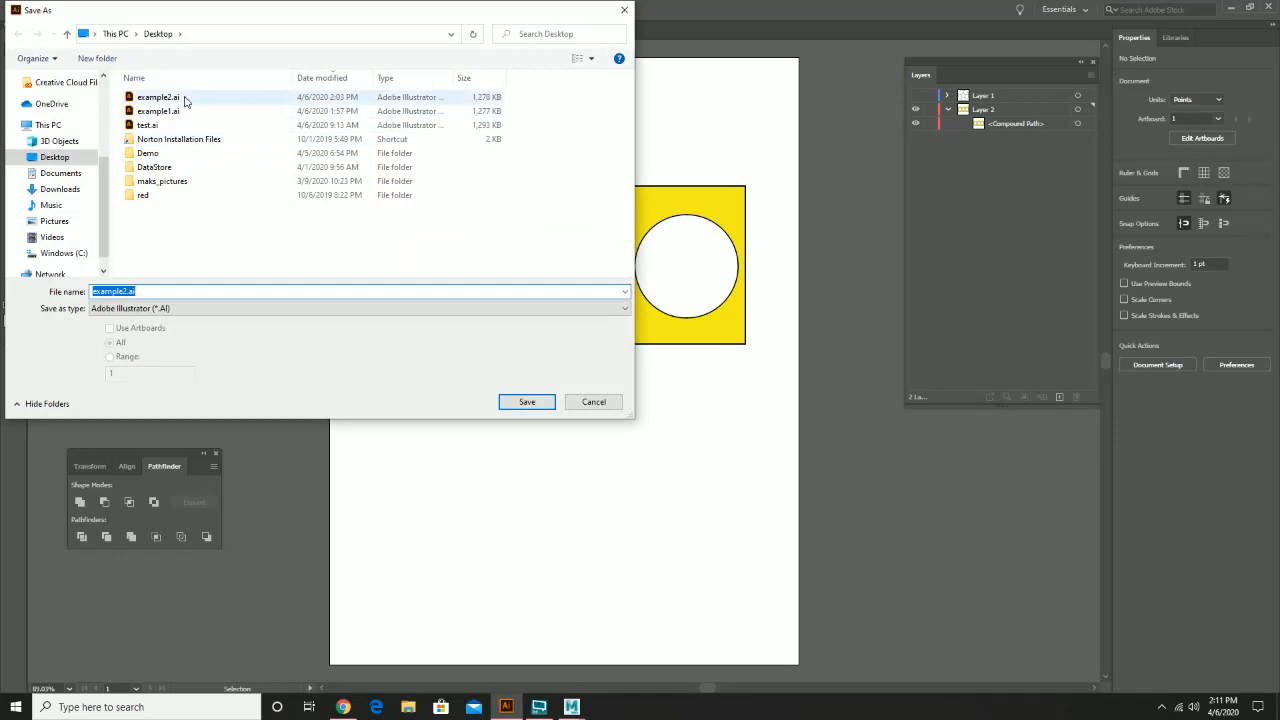
pyautogui.click(174, 97)
pyautogui.doubleClick(176, 291)
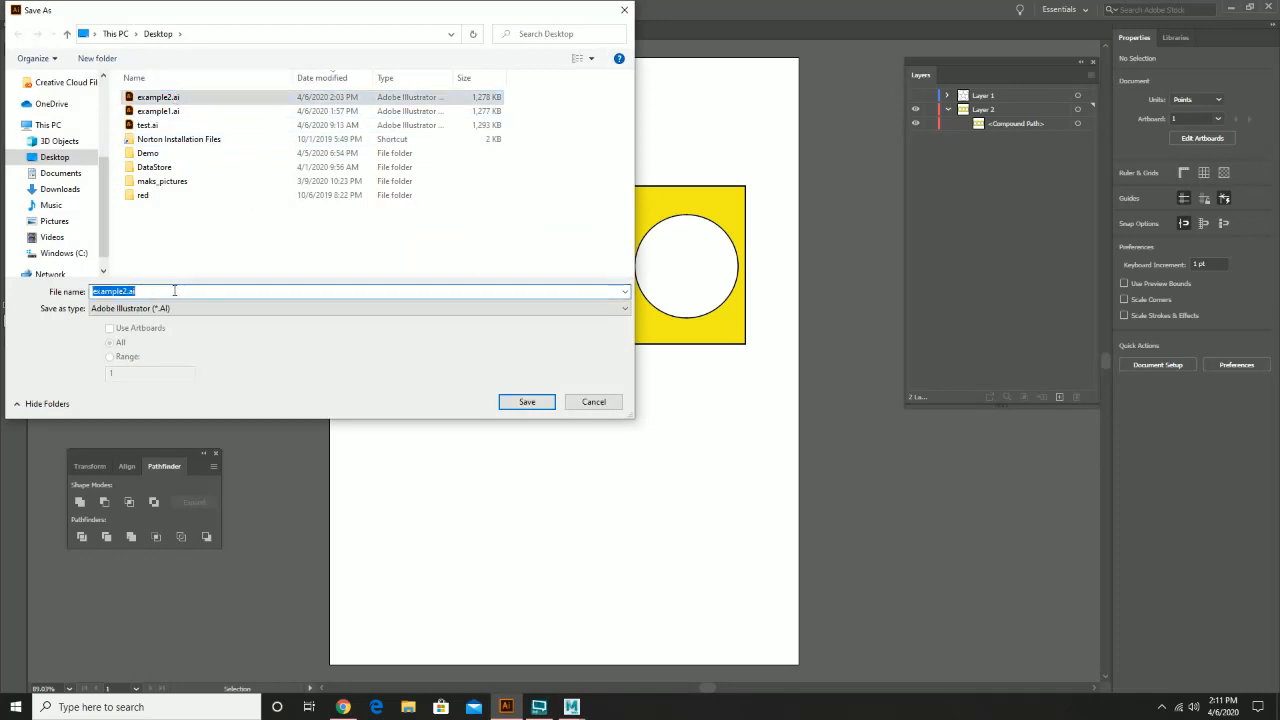
pyautogui.click(120, 291)
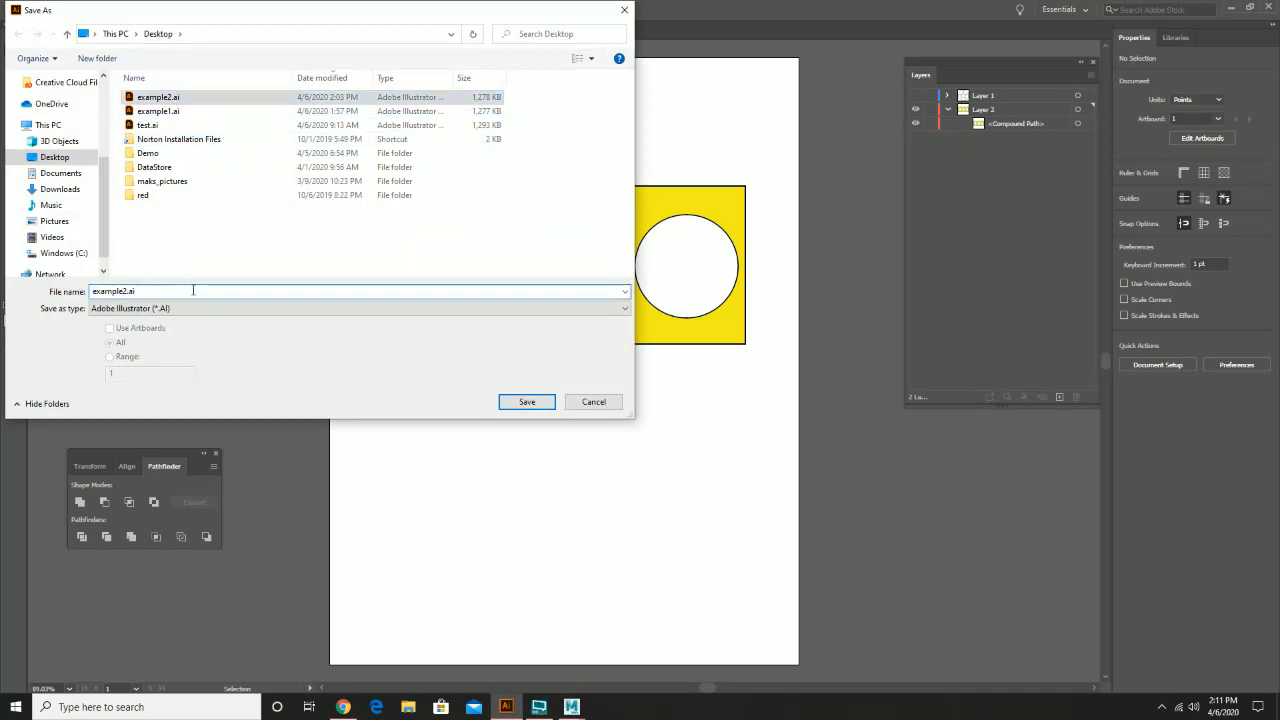
pyautogui.press('BackSpace')
pyautogui.write('3')
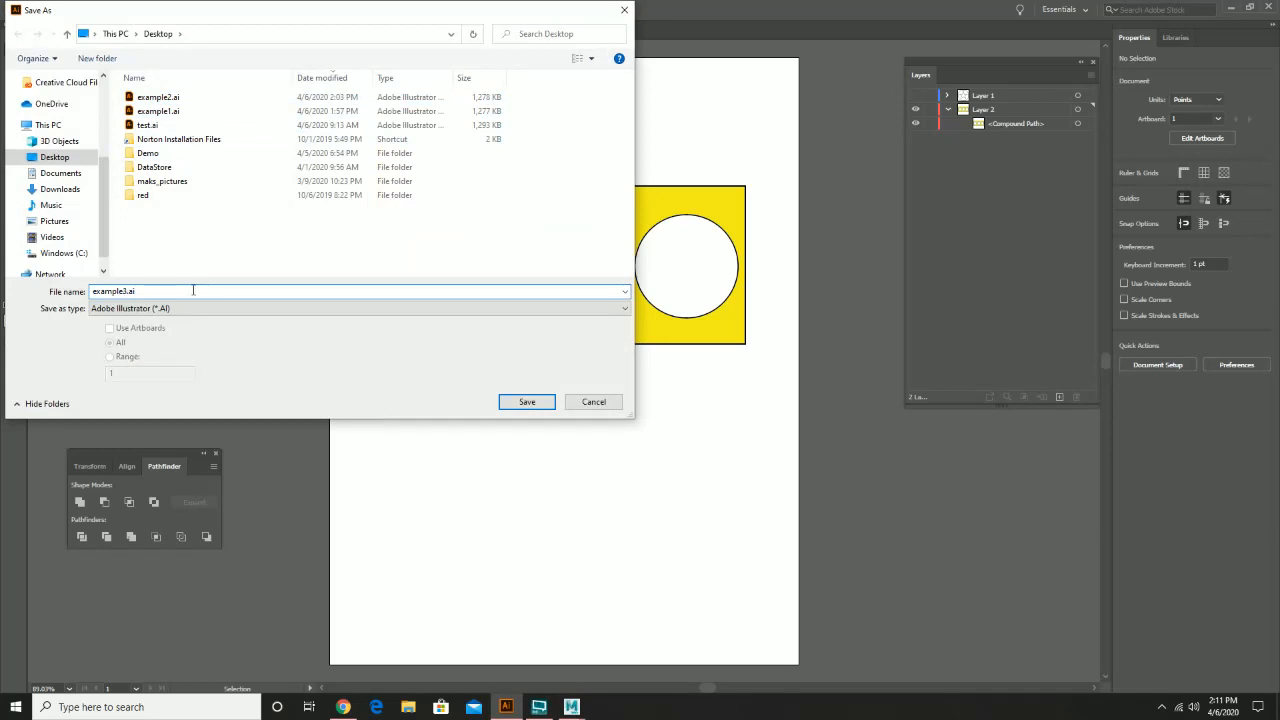
pyautogui.click(530, 402)
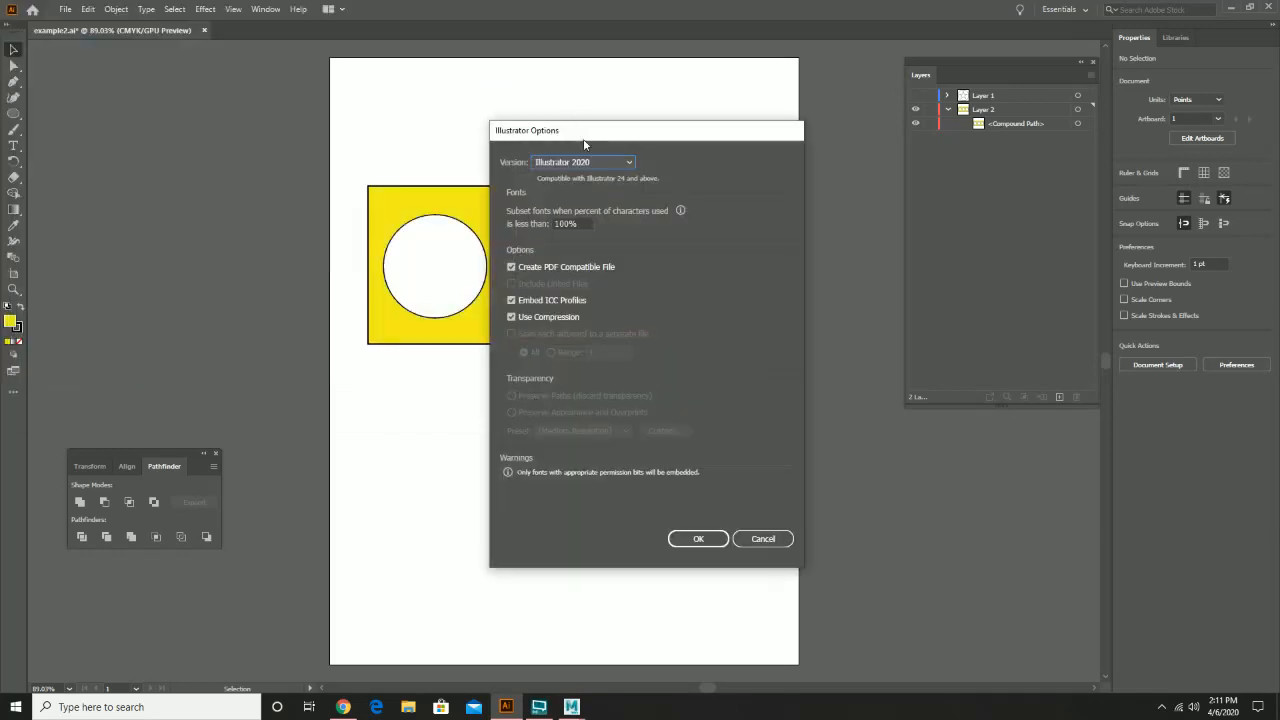
# Set the file version to Illustrator 8 and complete the save in the older format
pyautogui.click(589, 163)
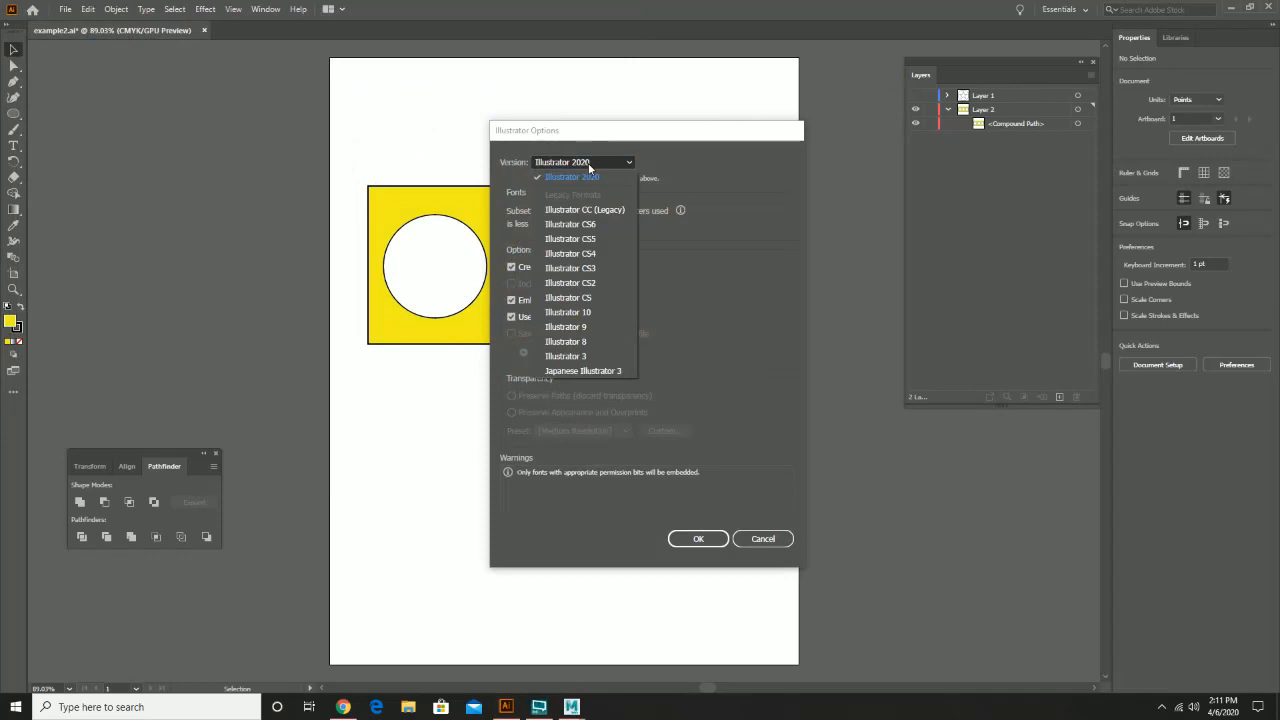
pyautogui.click(614, 342)
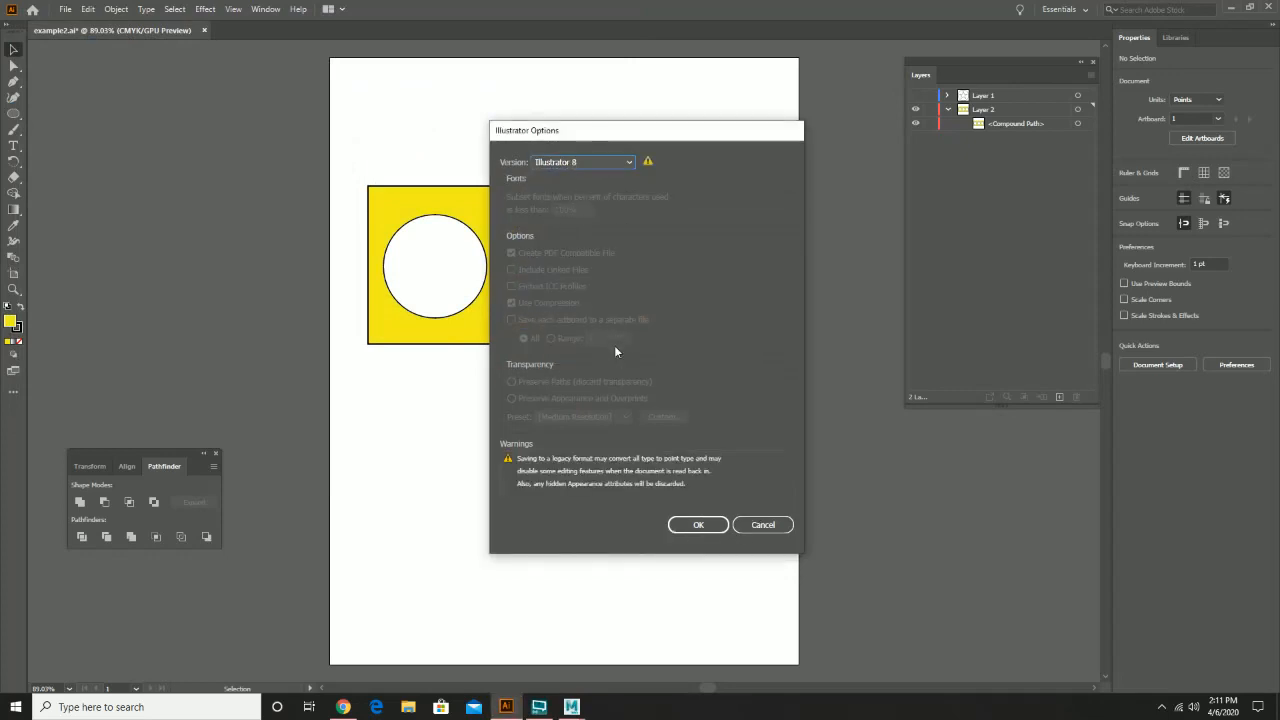
pyautogui.click(700, 527)
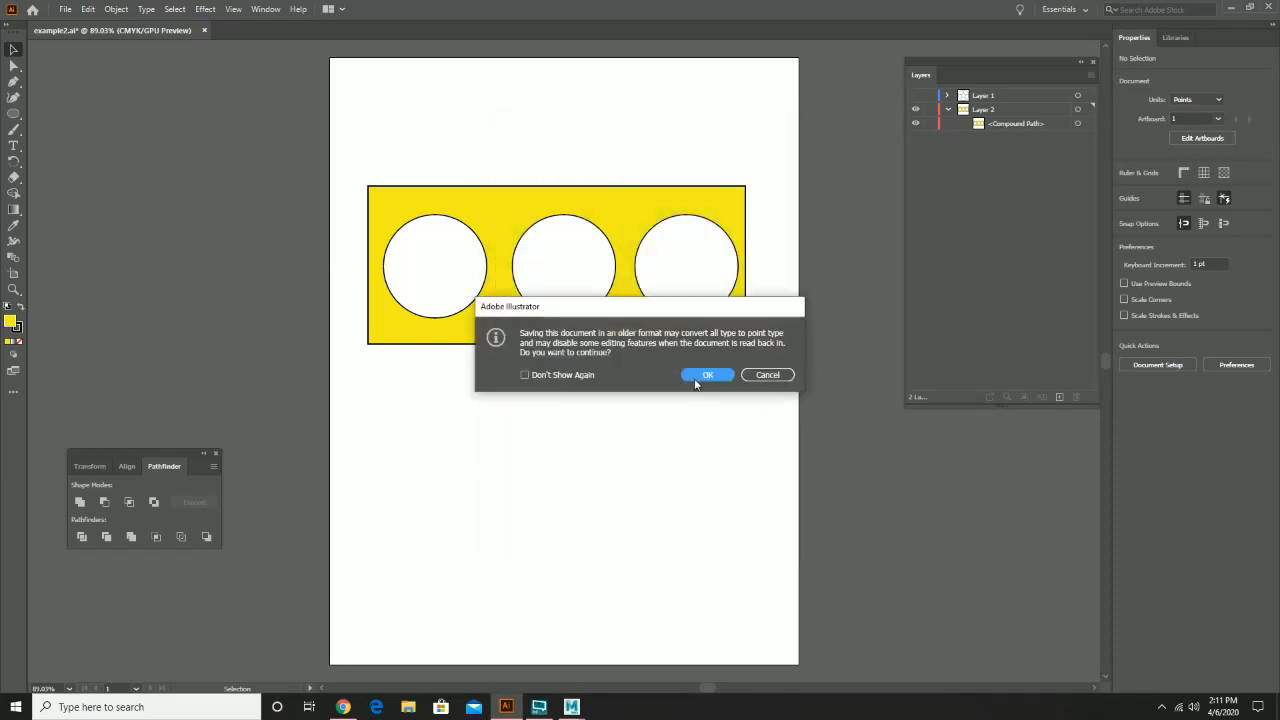
pyautogui.click(700, 376)
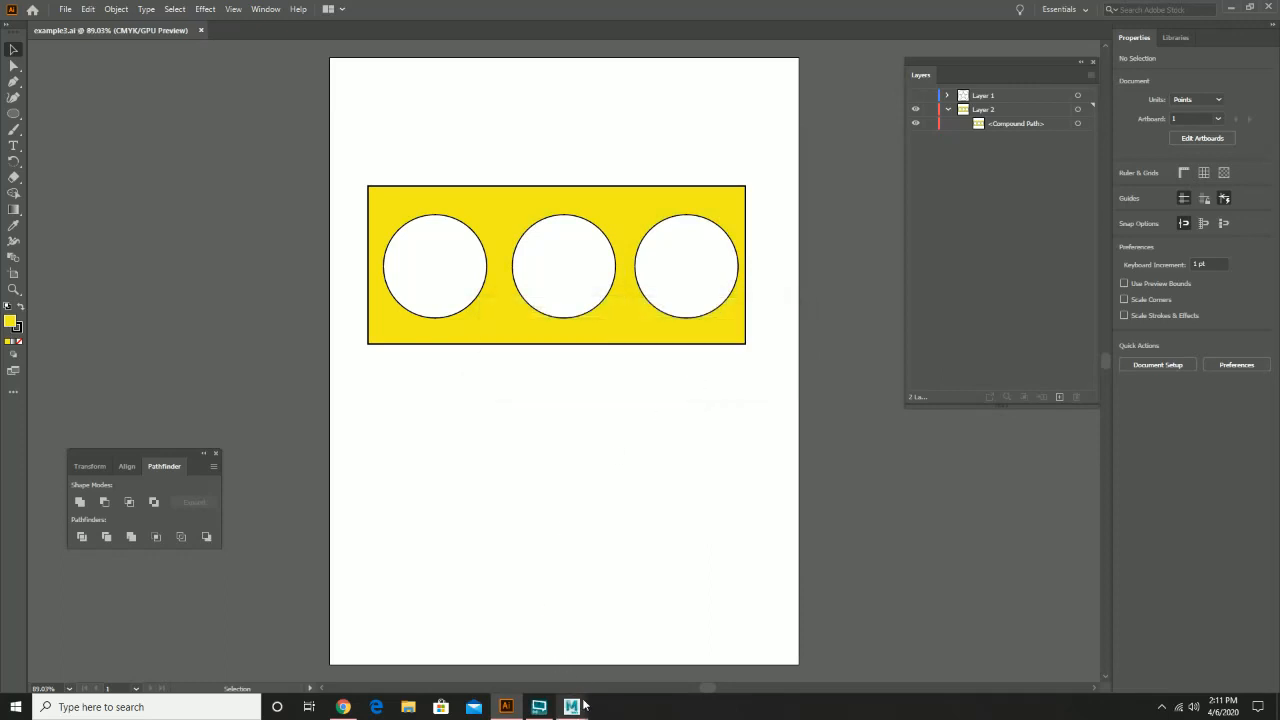
# Switch to Maya and import example3.ai from the Desktop as an Illustrator object of type Bevel
pyautogui.moveTo(582, 709)
pyautogui.click(618, 650)
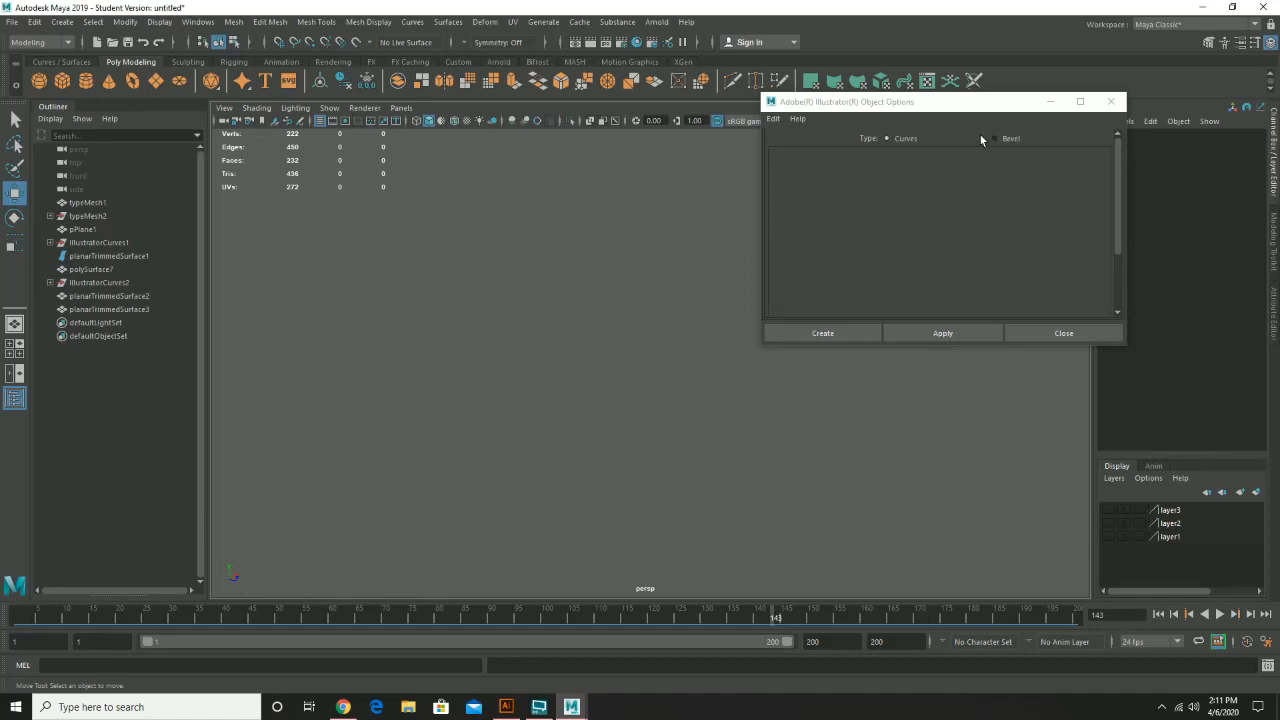
pyautogui.click(1007, 139)
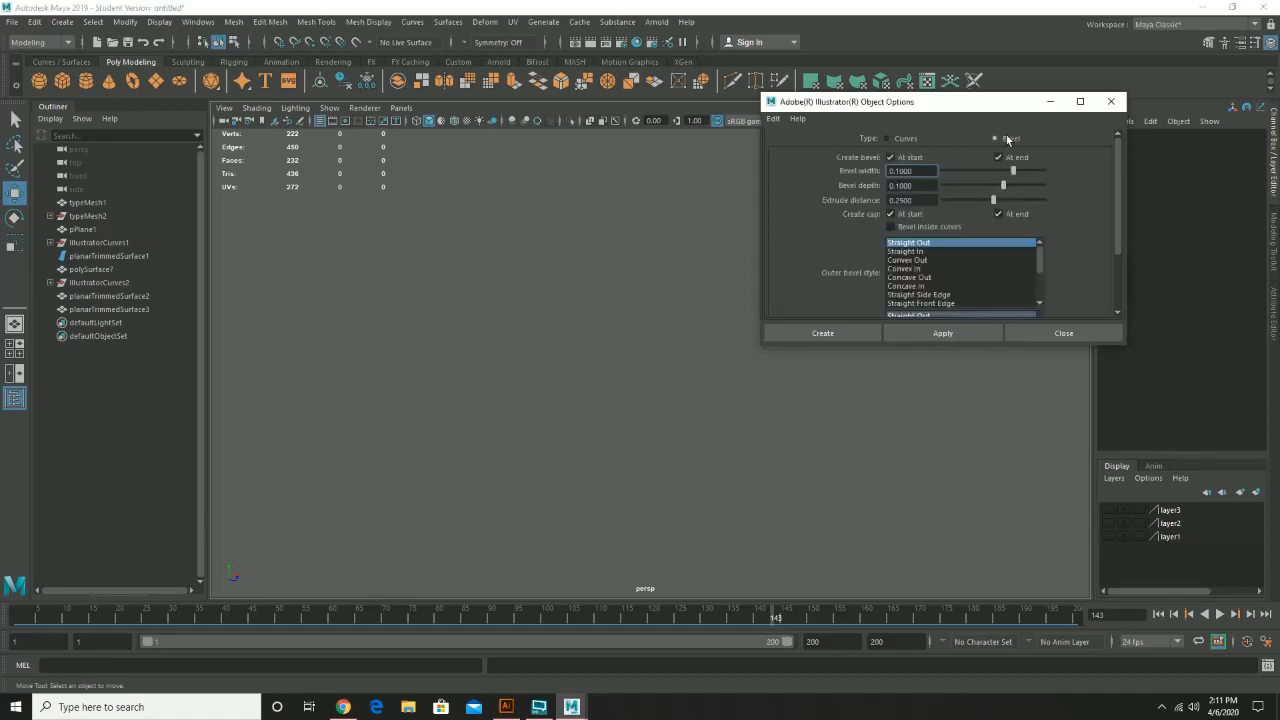
pyautogui.click(911, 330)
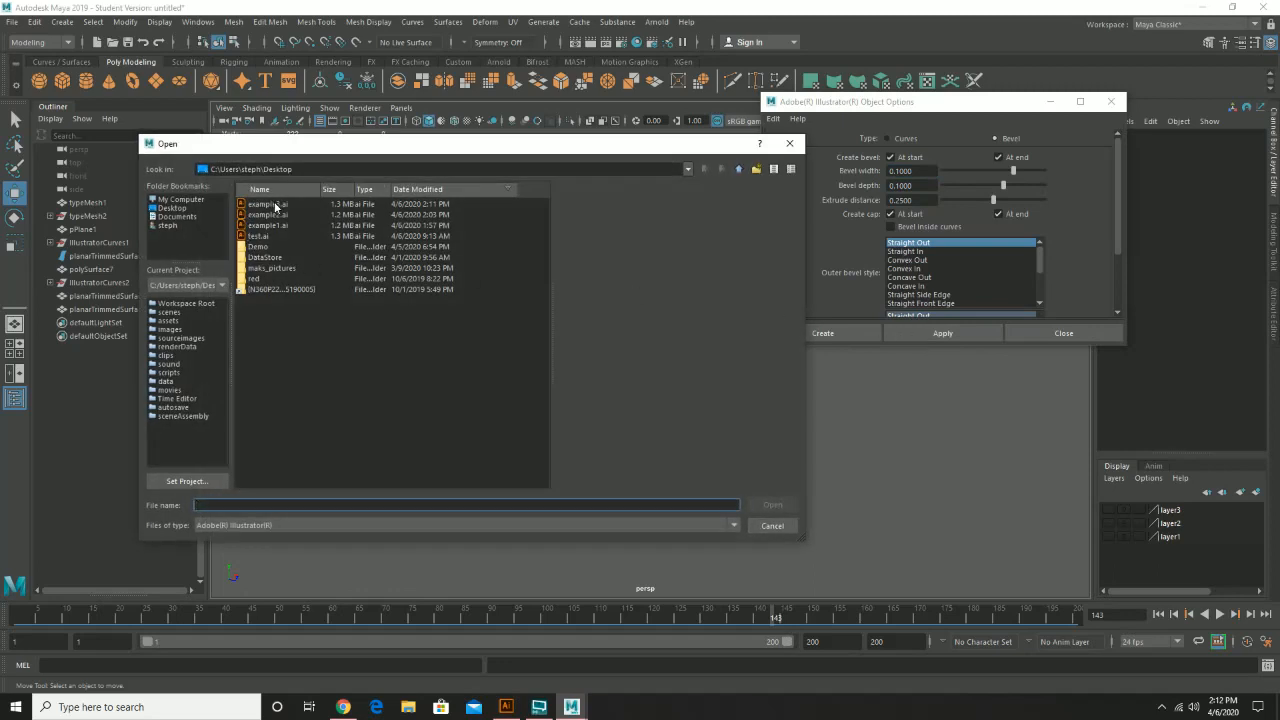
pyautogui.click(276, 206)
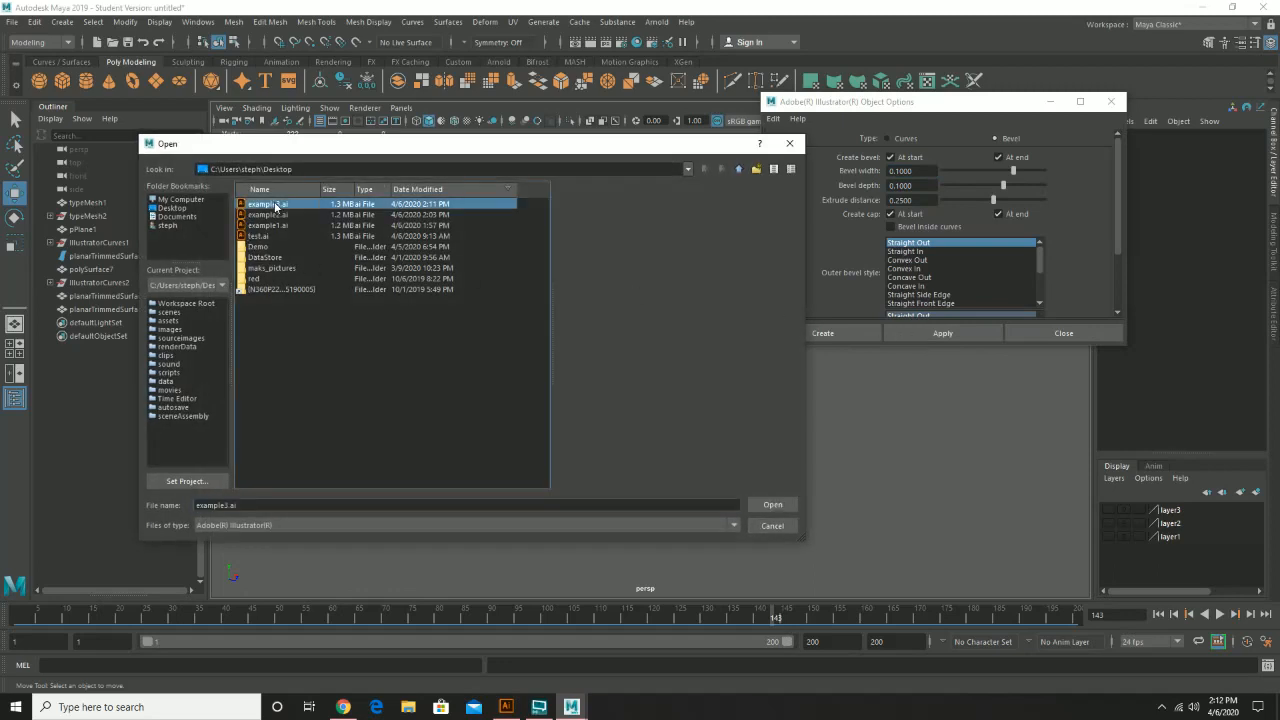
pyautogui.doubleClick(276, 206)
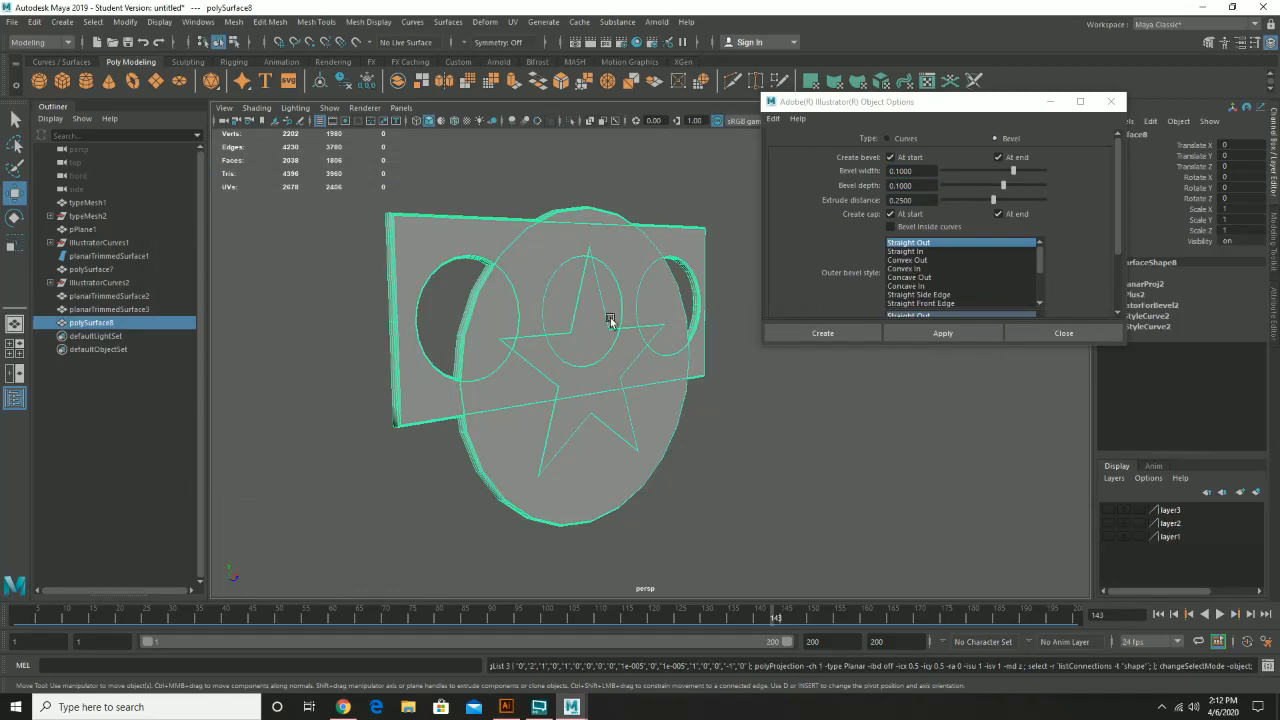
# Inspect the imported beveled mesh and delete it from the scene
pyautogui.keyDown('alt'); pyautogui.moveTo(780, 424); pyautogui.dragTo(680, 434); pyautogui.keyUp('alt')
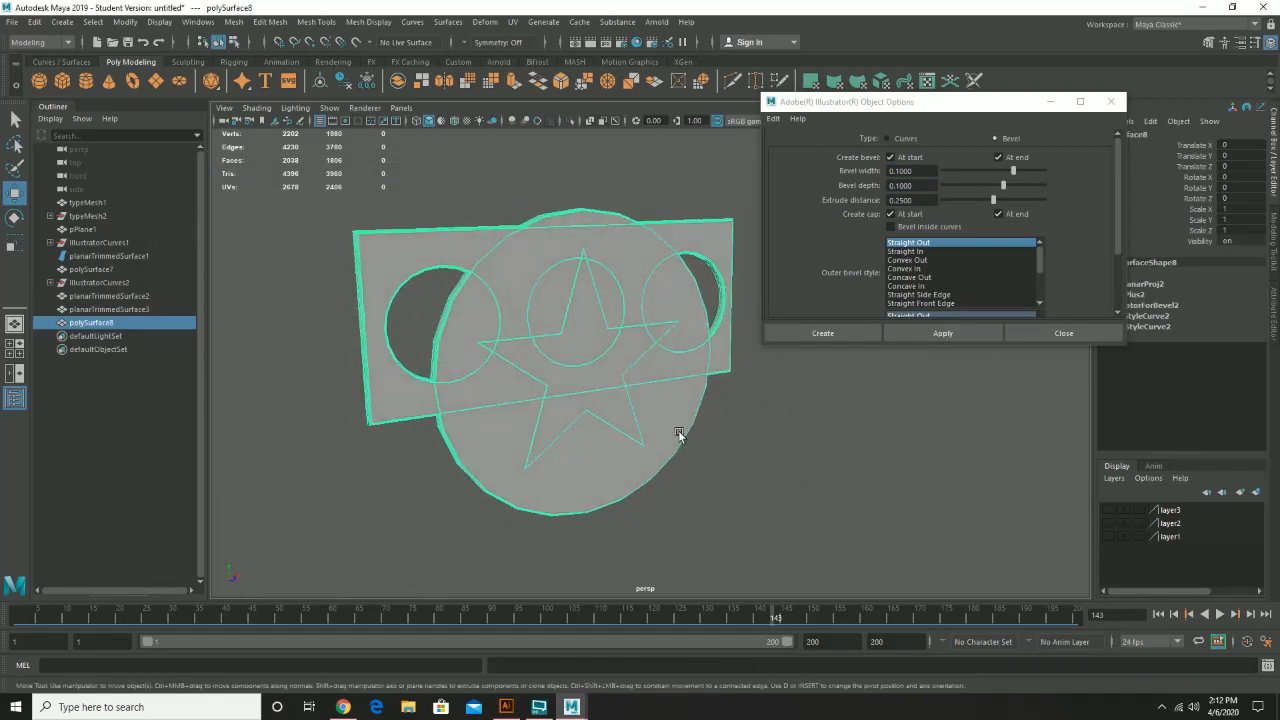
pyautogui.click(704, 414)
pyautogui.click(671, 397)
pyautogui.press('Delete')
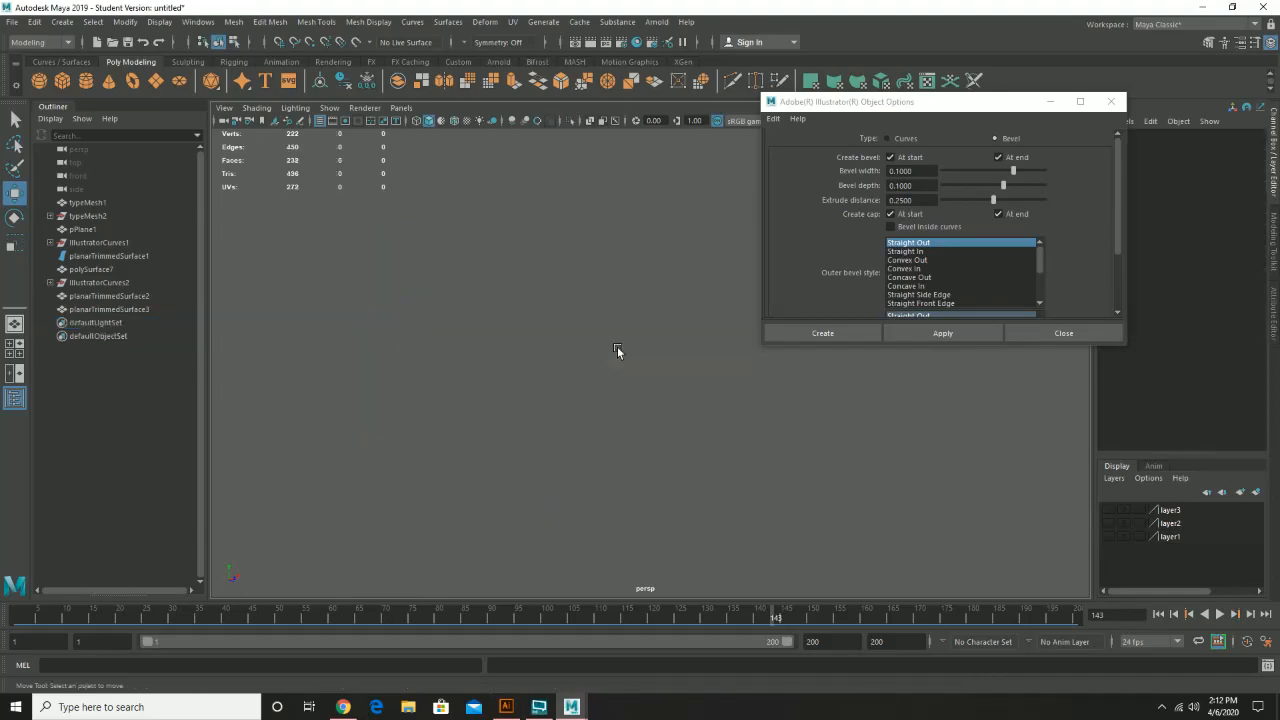
# Switch to Illustrator and delete the hidden Layer 1 together with its artwork
pyautogui.click(506, 706)
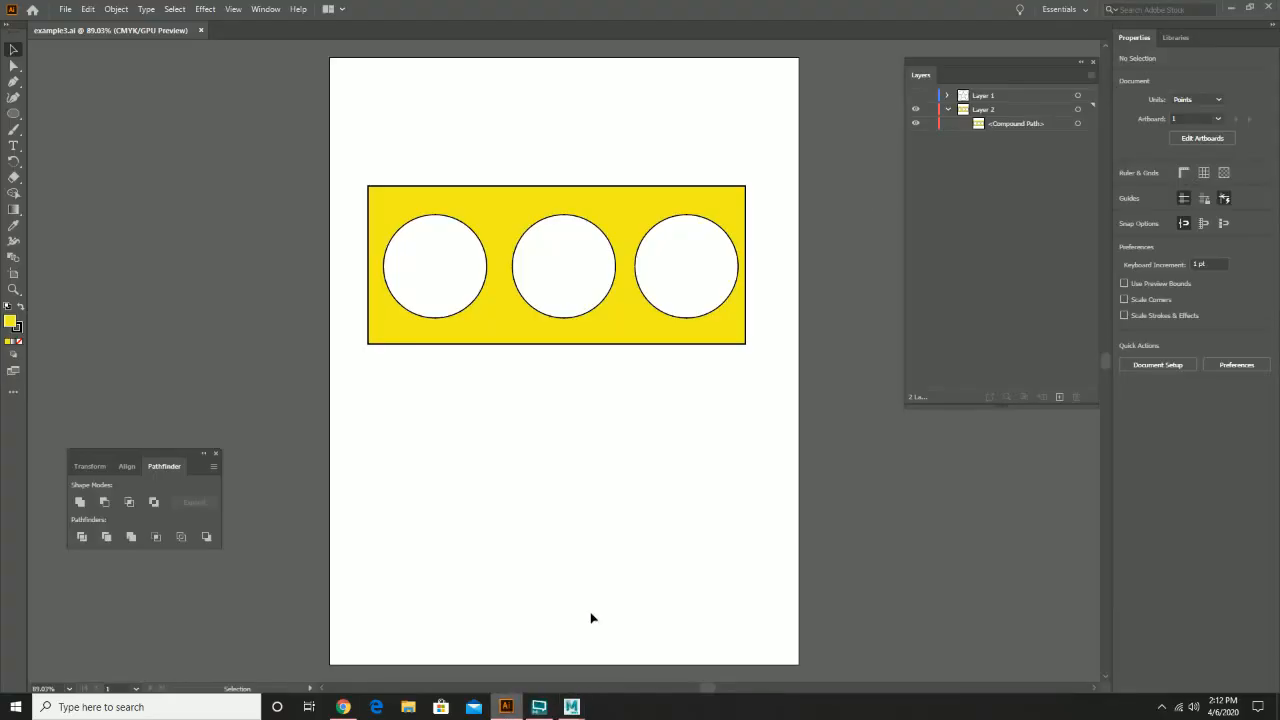
pyautogui.click(963, 95)
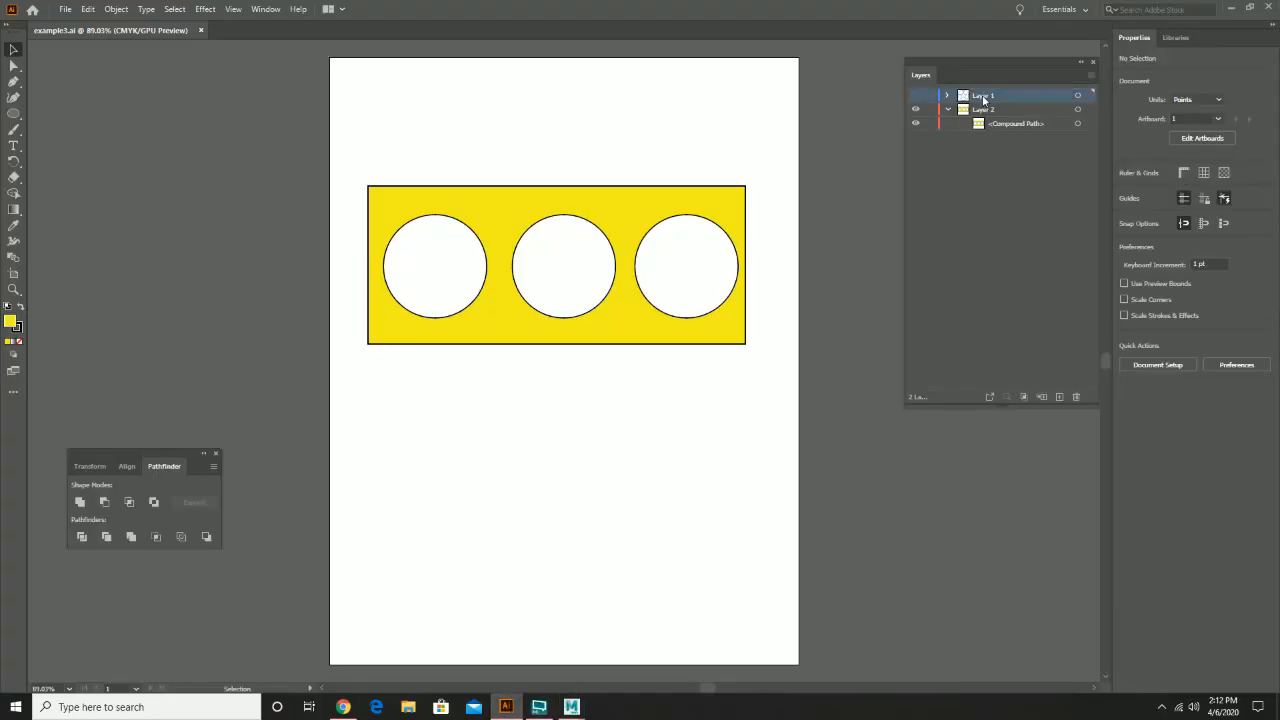
pyautogui.click(1075, 396)
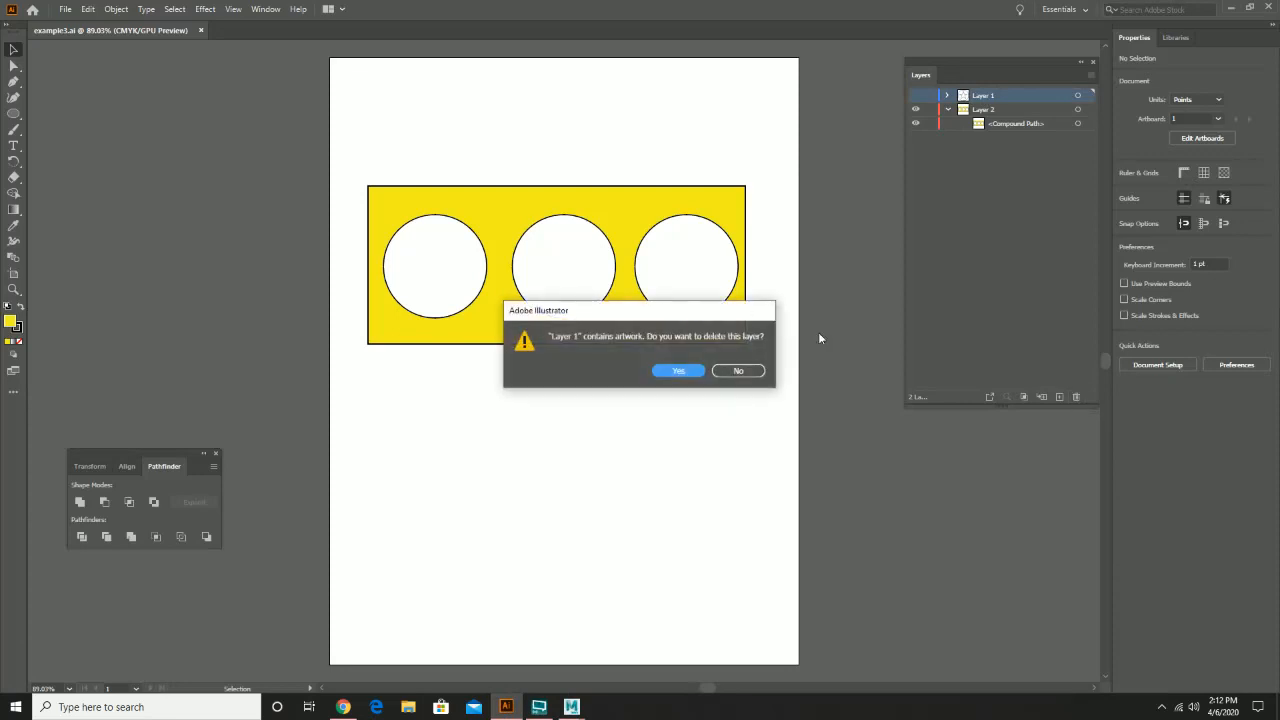
pyautogui.click(682, 370)
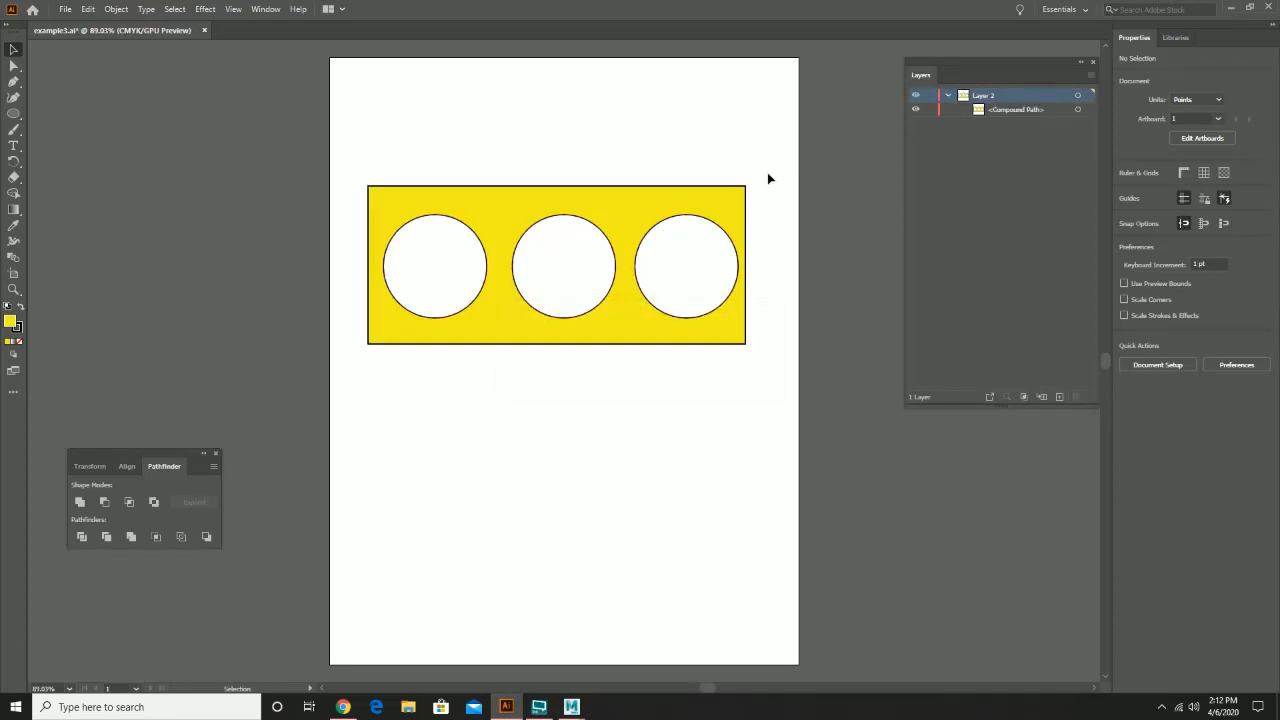
# Save the document over the existing example3.ai on the Desktop in Illustrator 8 format
pyautogui.click(62, 10)
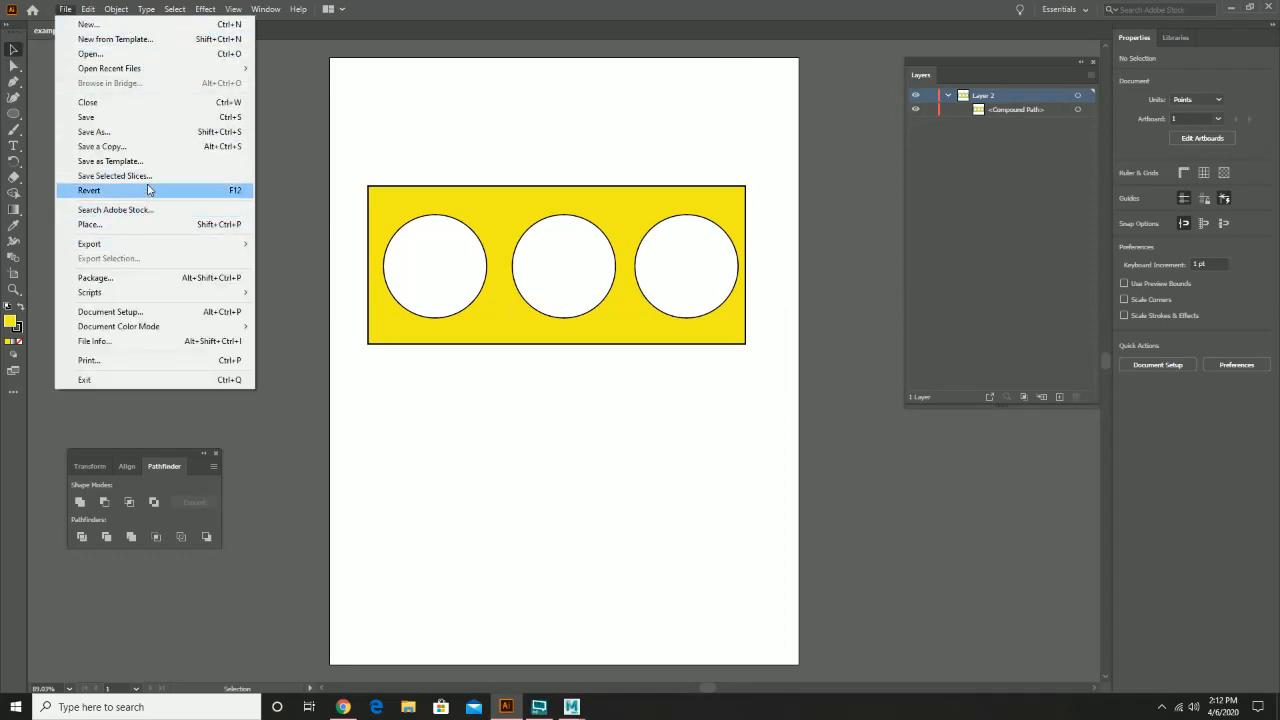
pyautogui.click(145, 131)
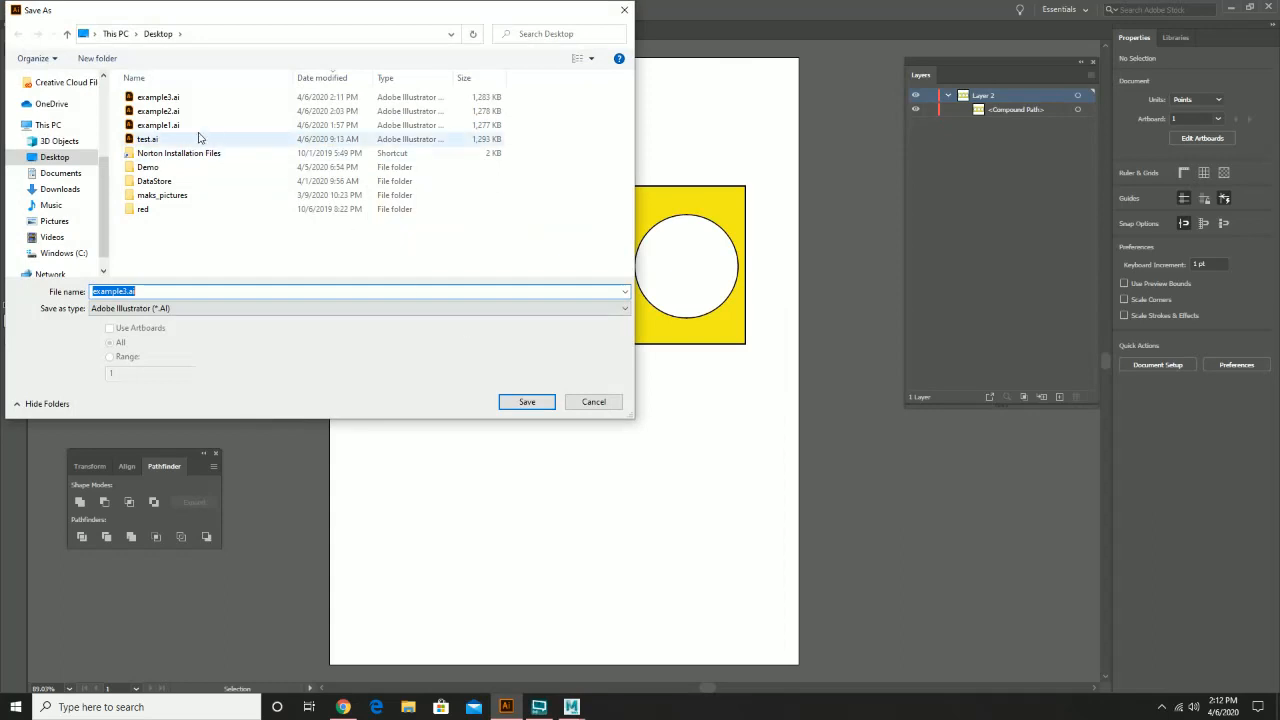
pyautogui.click(174, 98)
pyautogui.click(522, 402)
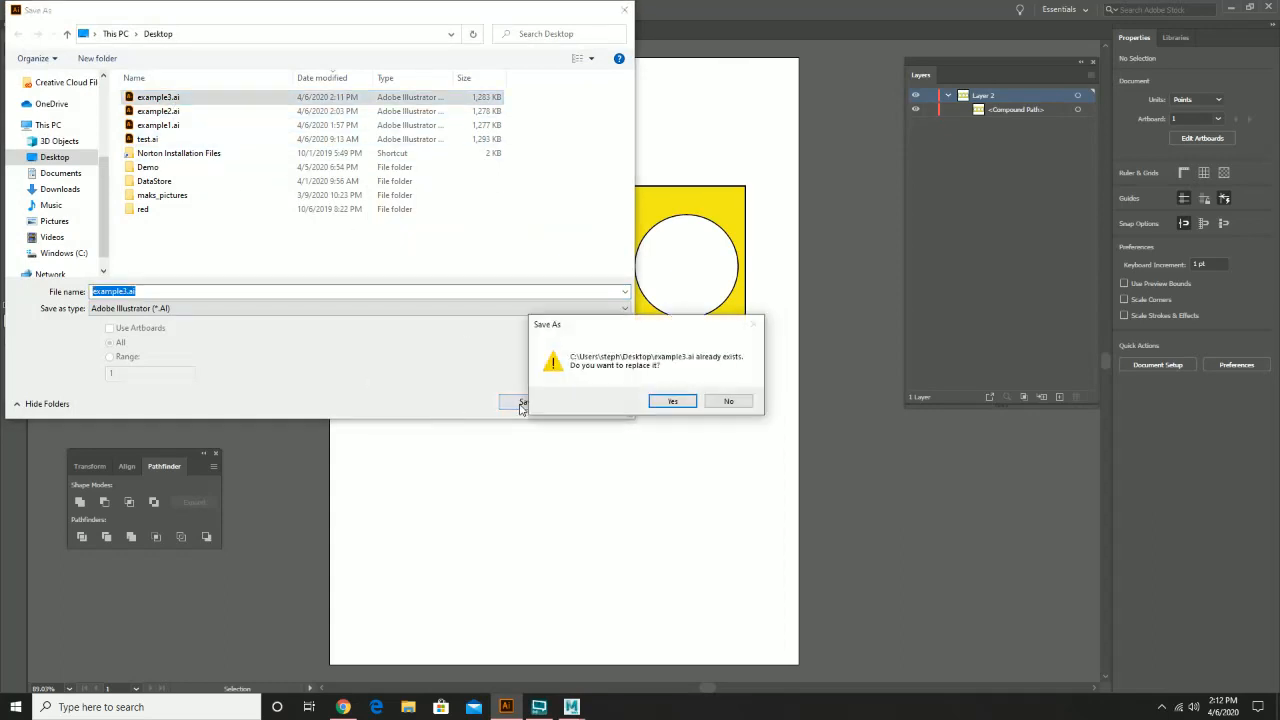
pyautogui.click(672, 405)
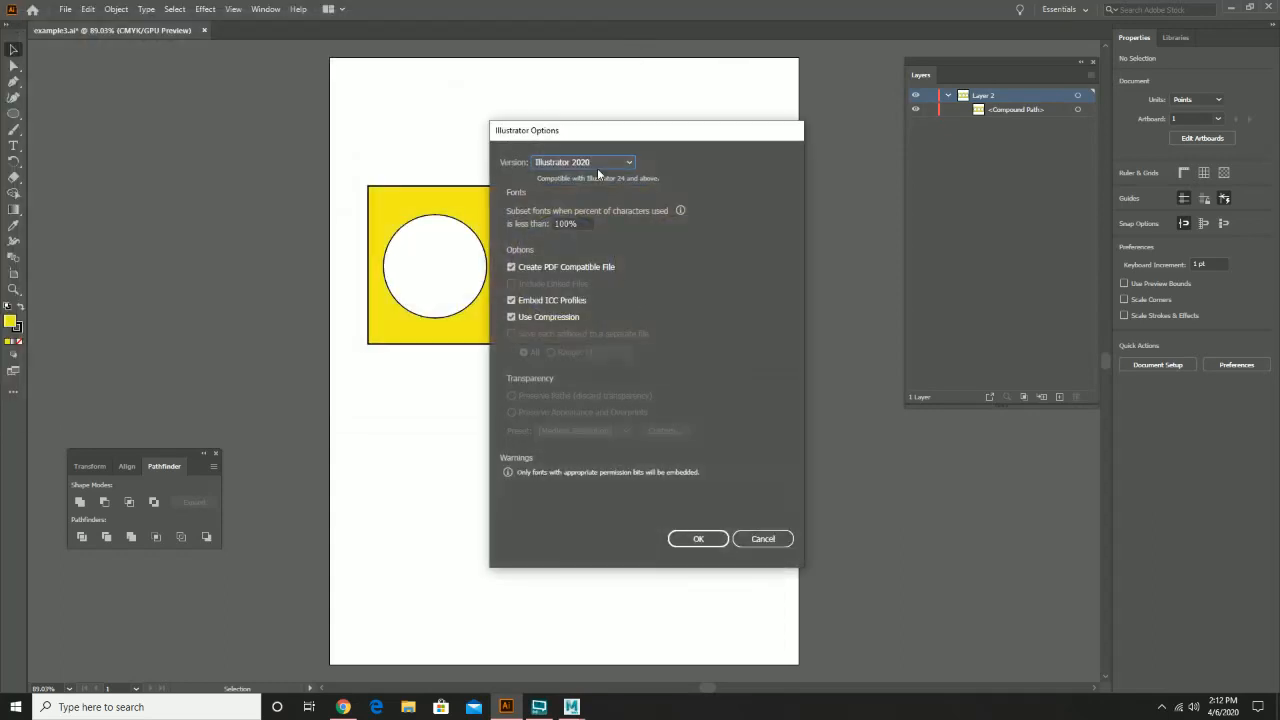
pyautogui.click(597, 164)
pyautogui.click(608, 342)
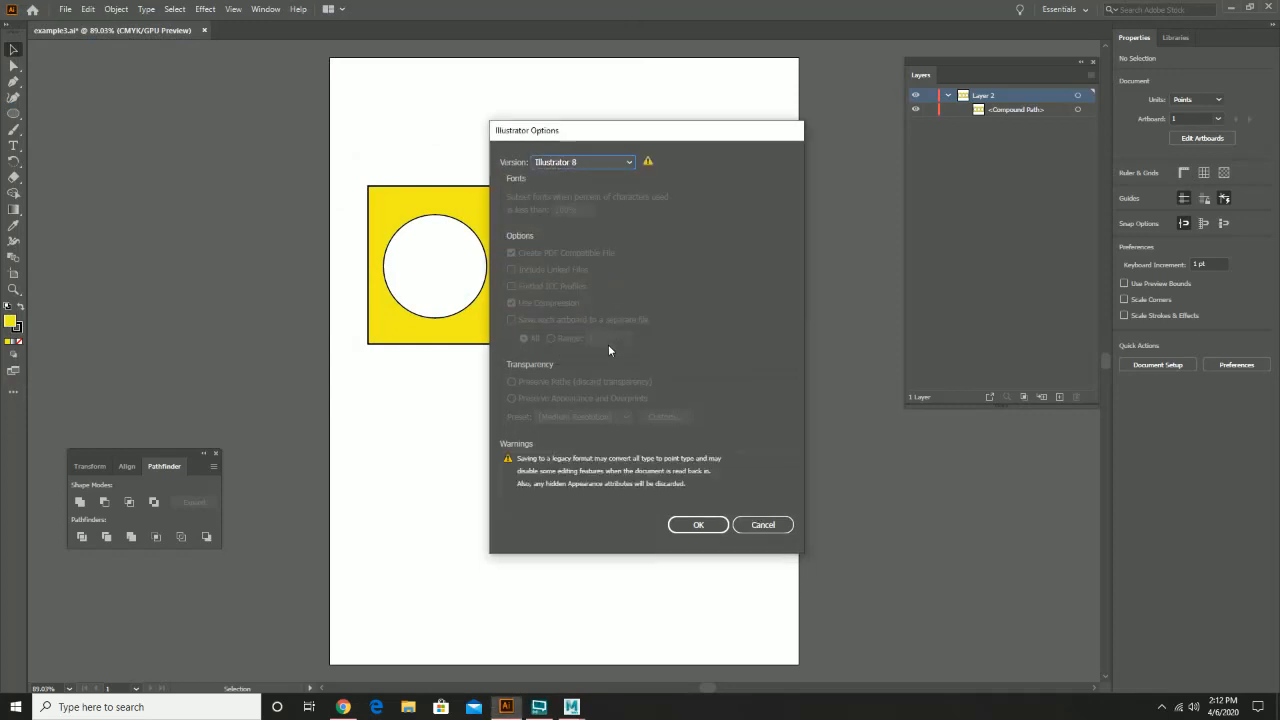
pyautogui.click(709, 532)
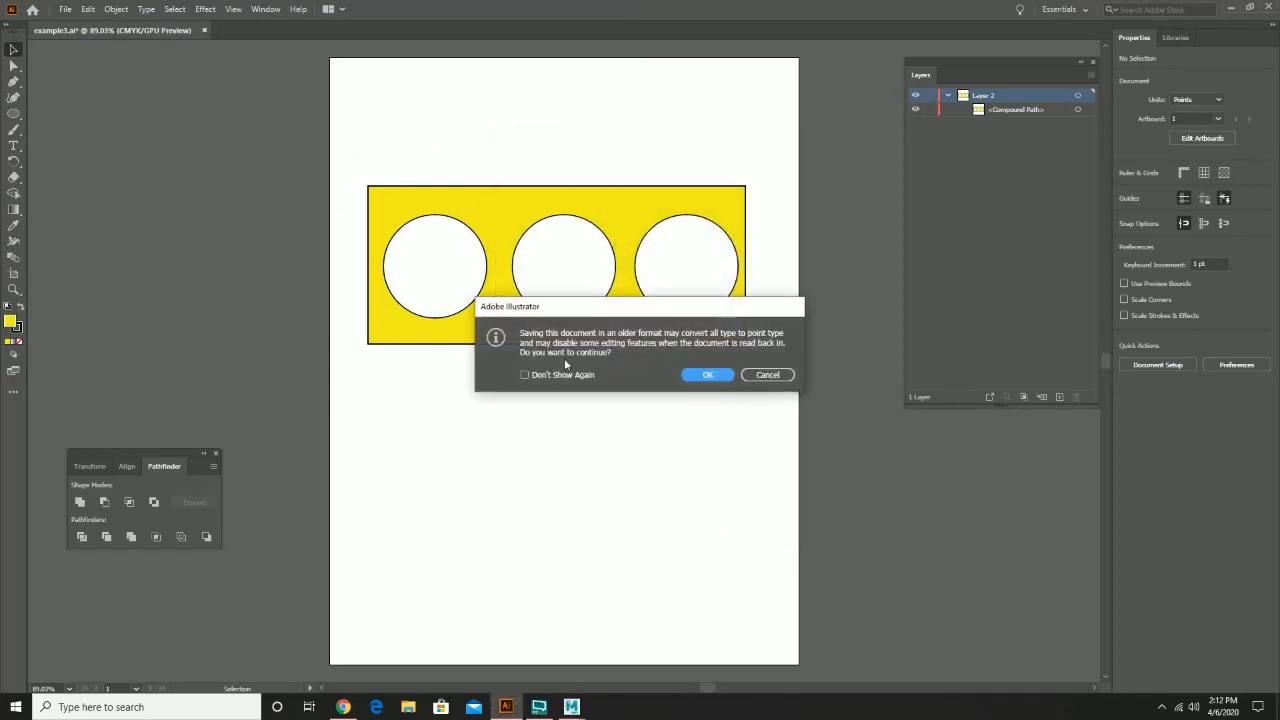
pyautogui.click(712, 376)
# Switch to Maya and import the updated example3.ai with the same Bevel options
pyautogui.moveTo(571, 707)
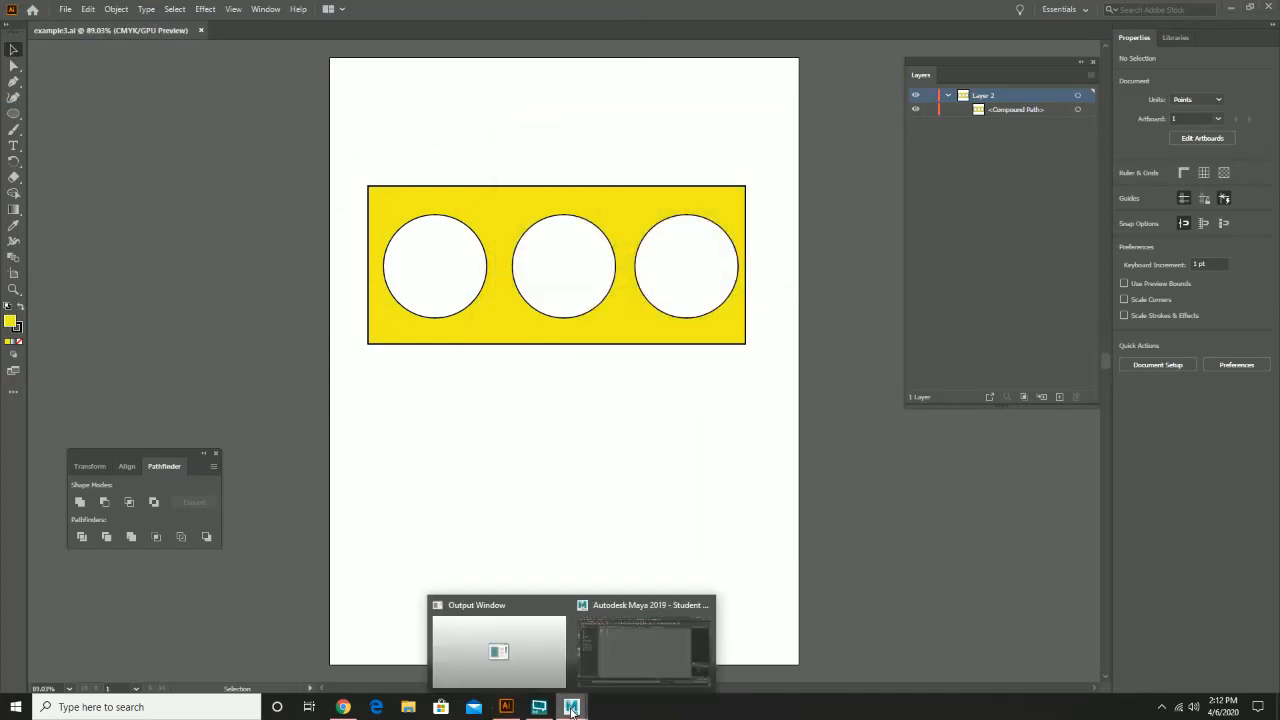
pyautogui.click(645, 637)
pyautogui.click(943, 333)
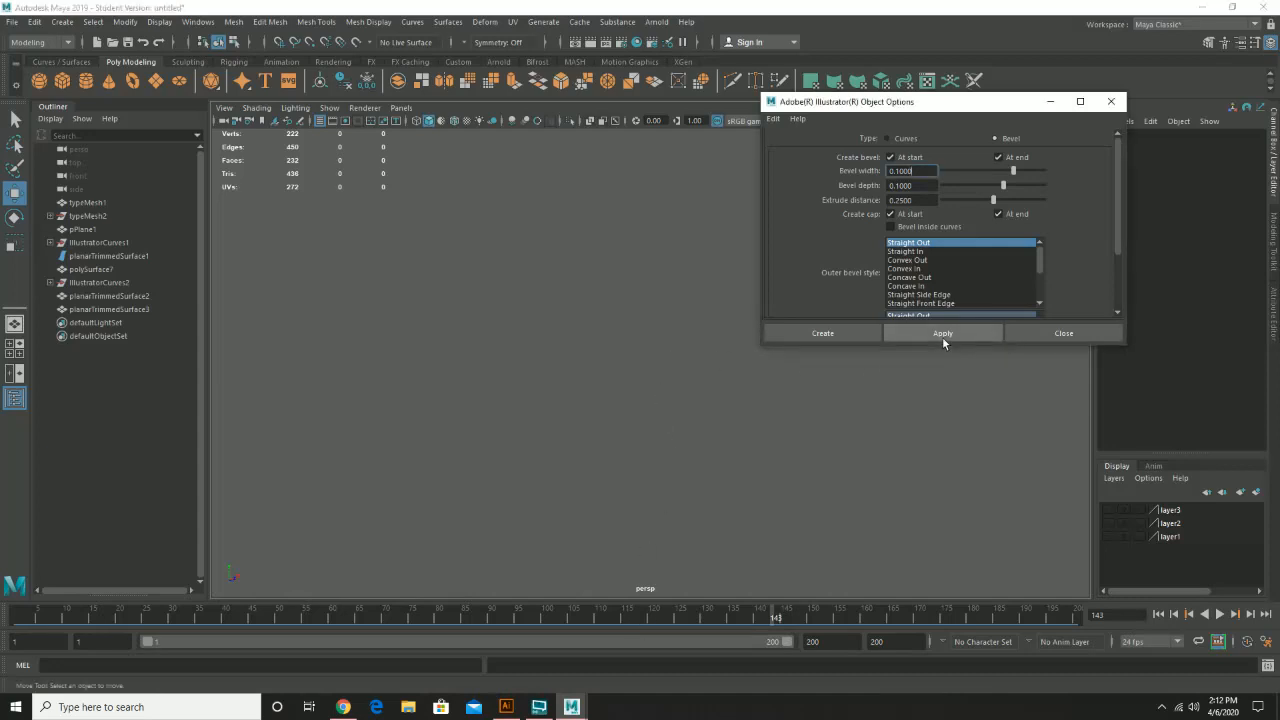
pyautogui.doubleClick(266, 204)
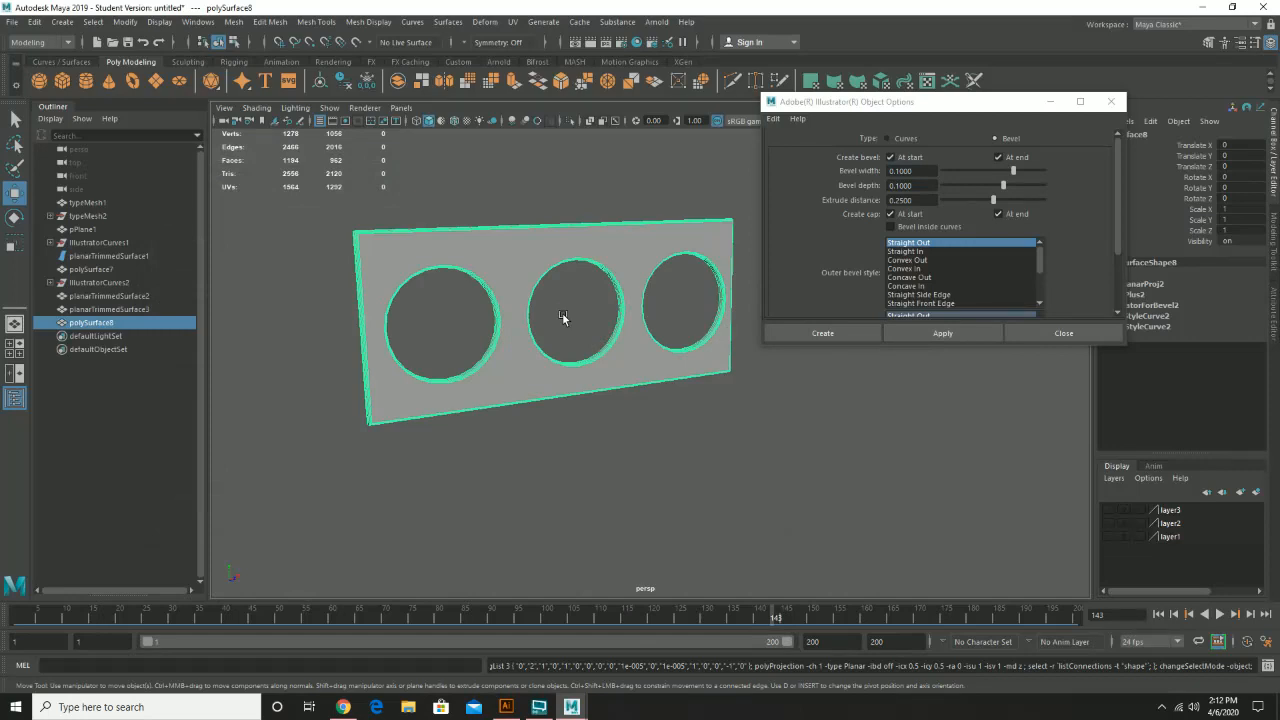
# Move the Illustrator object options window clear of the imported mesh's Channel Box attributes
pyautogui.click(1119, 268)
pyautogui.moveTo(1119, 268); pyautogui.dragTo(1108, 201)
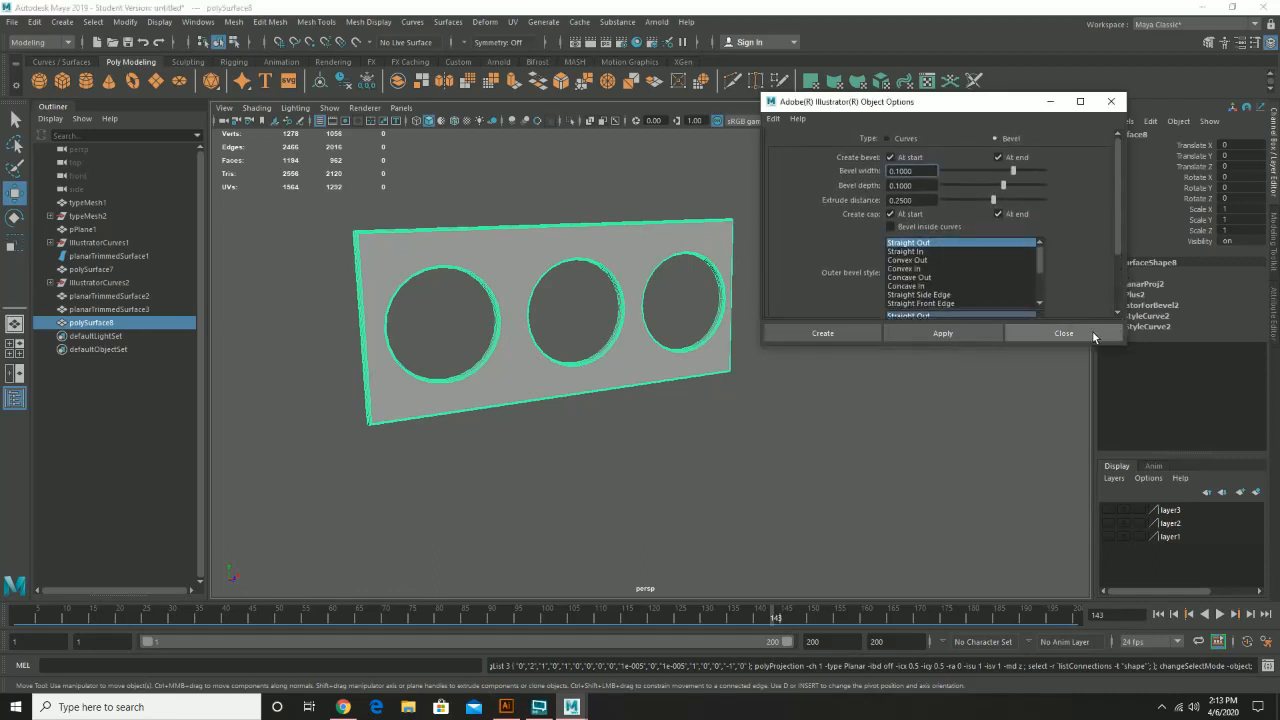
pyautogui.moveTo(1004, 100); pyautogui.dragTo(966, 107)
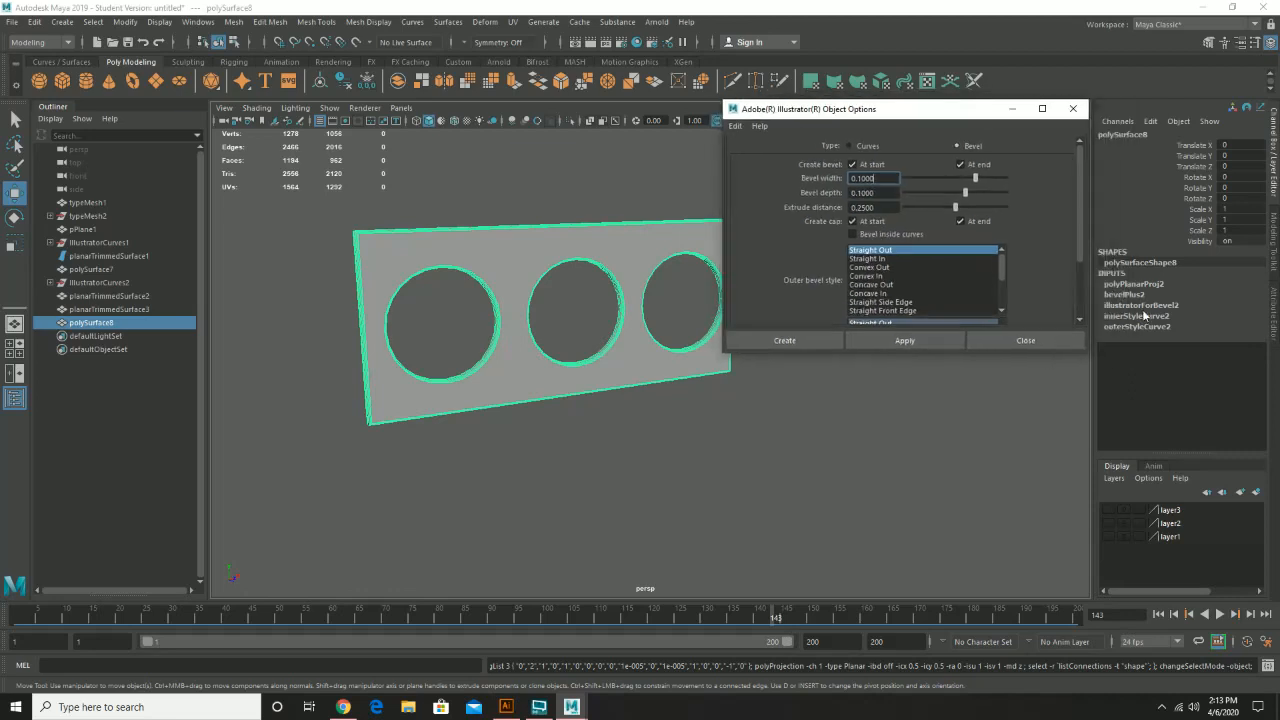
# Set the Extrude Depth of the three-hole mesh's bevelPlus2 input to 1.55
pyautogui.click(1132, 295)
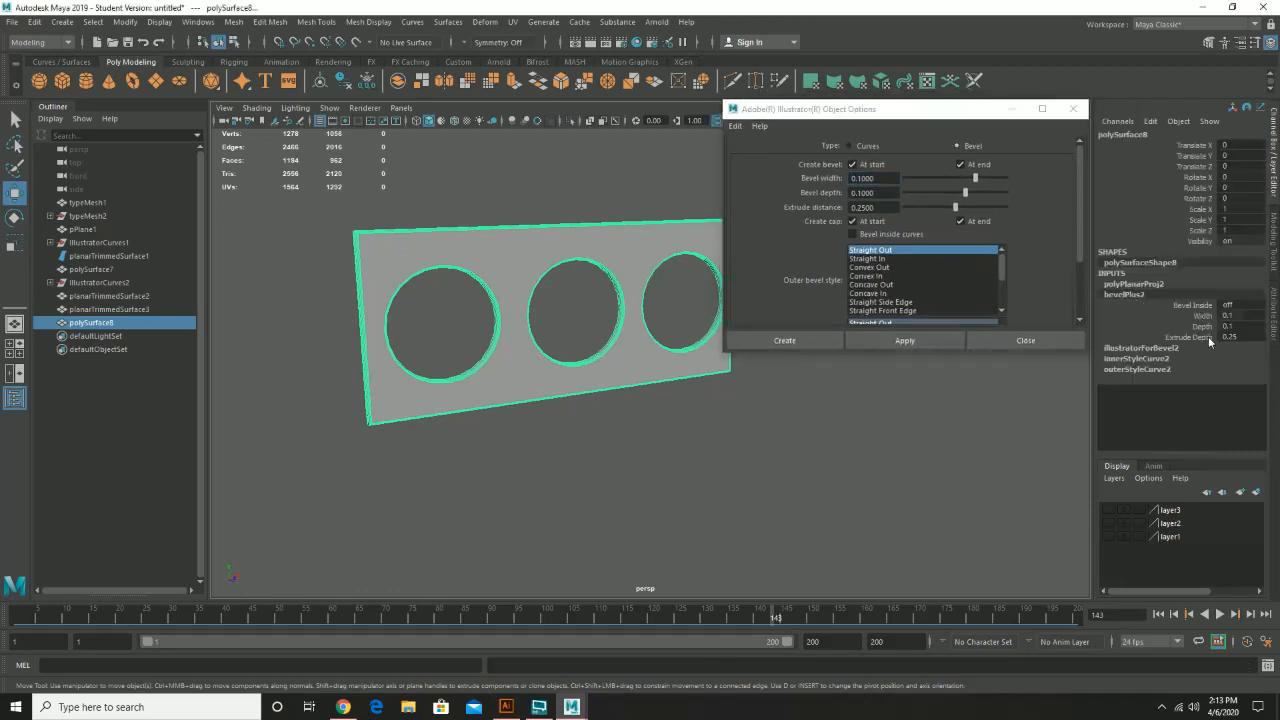
pyautogui.click(1190, 337)
pyautogui.moveTo(655, 326)
pyautogui.mouseDown(button='middle')
pyautogui.moveTo(681, 322)
pyautogui.moveTo(663, 330)
pyautogui.mouseUp(button='middle')
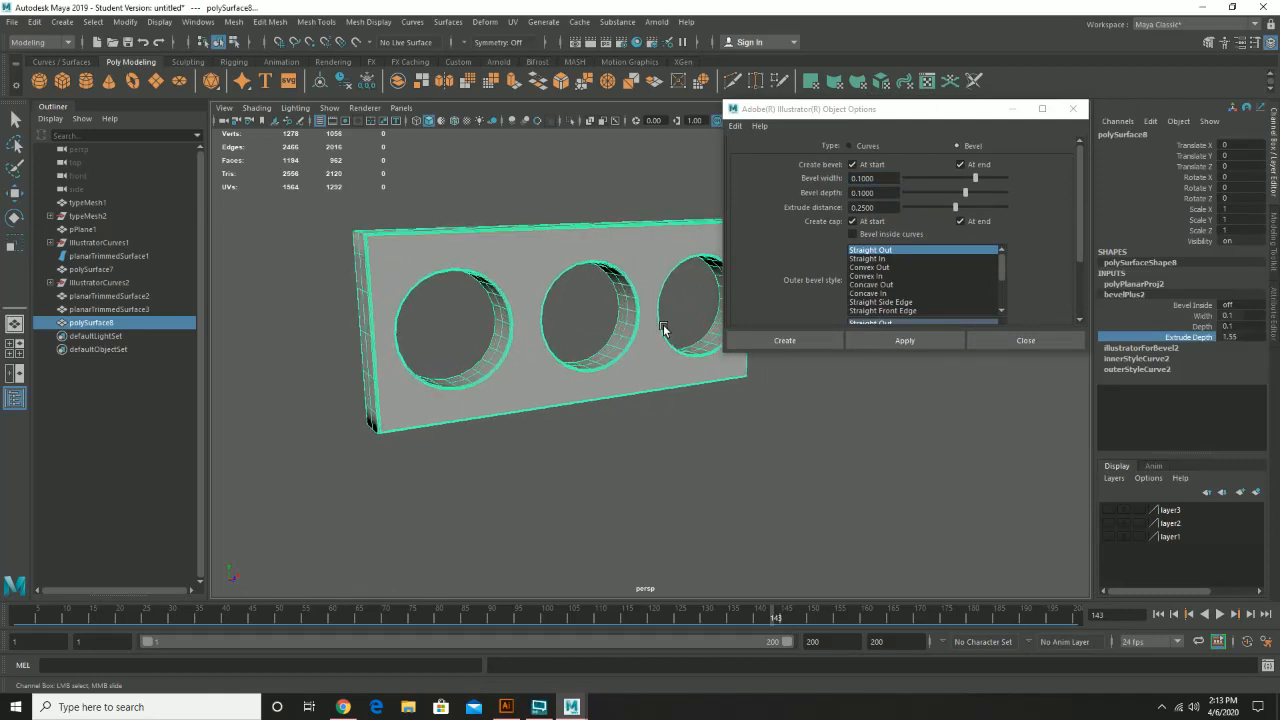
pyautogui.press('w')
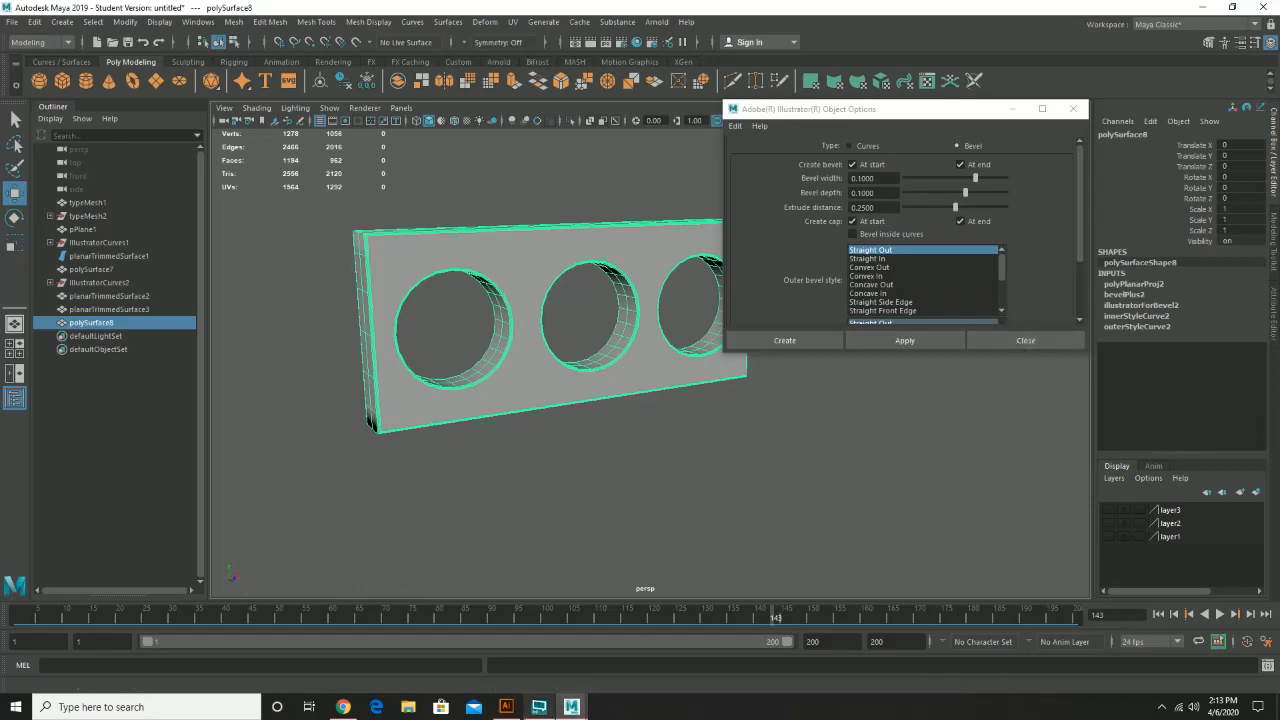
# Switch to Illustrator and delete the yellow compound path with the three circular holes
pyautogui.moveTo(506, 706)
pyautogui.click(498, 648)
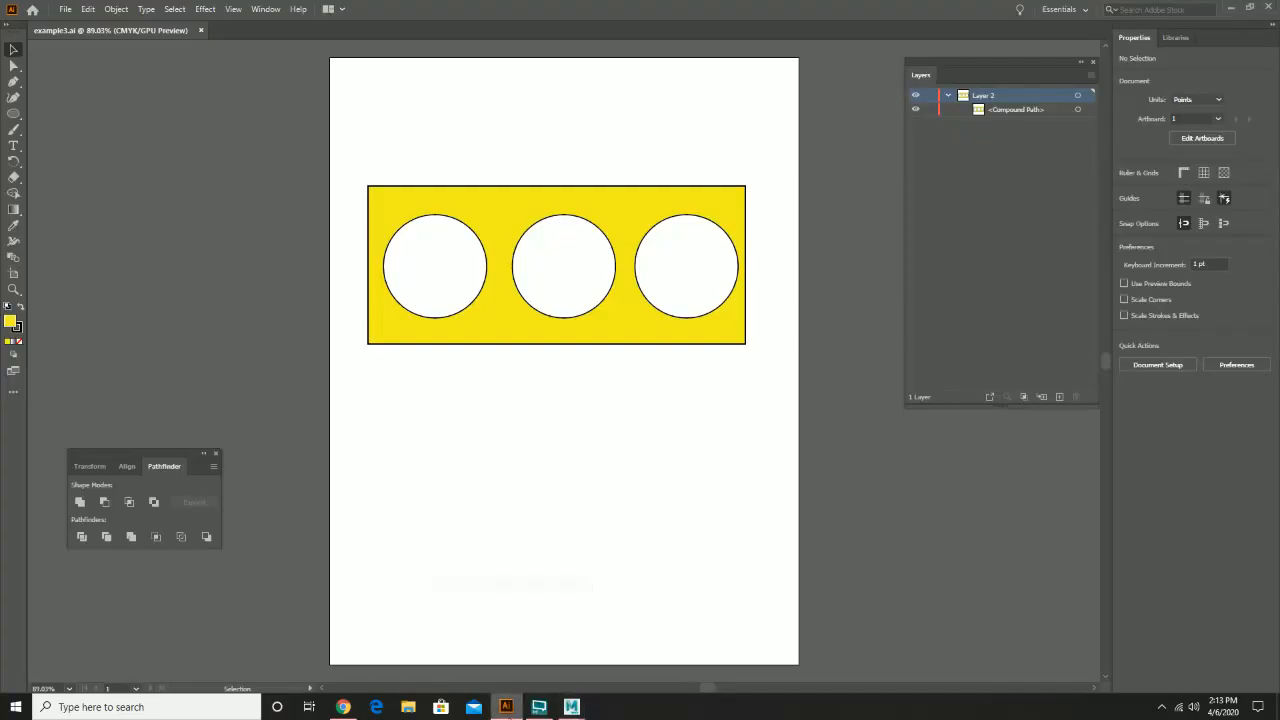
pyautogui.click(625, 302)
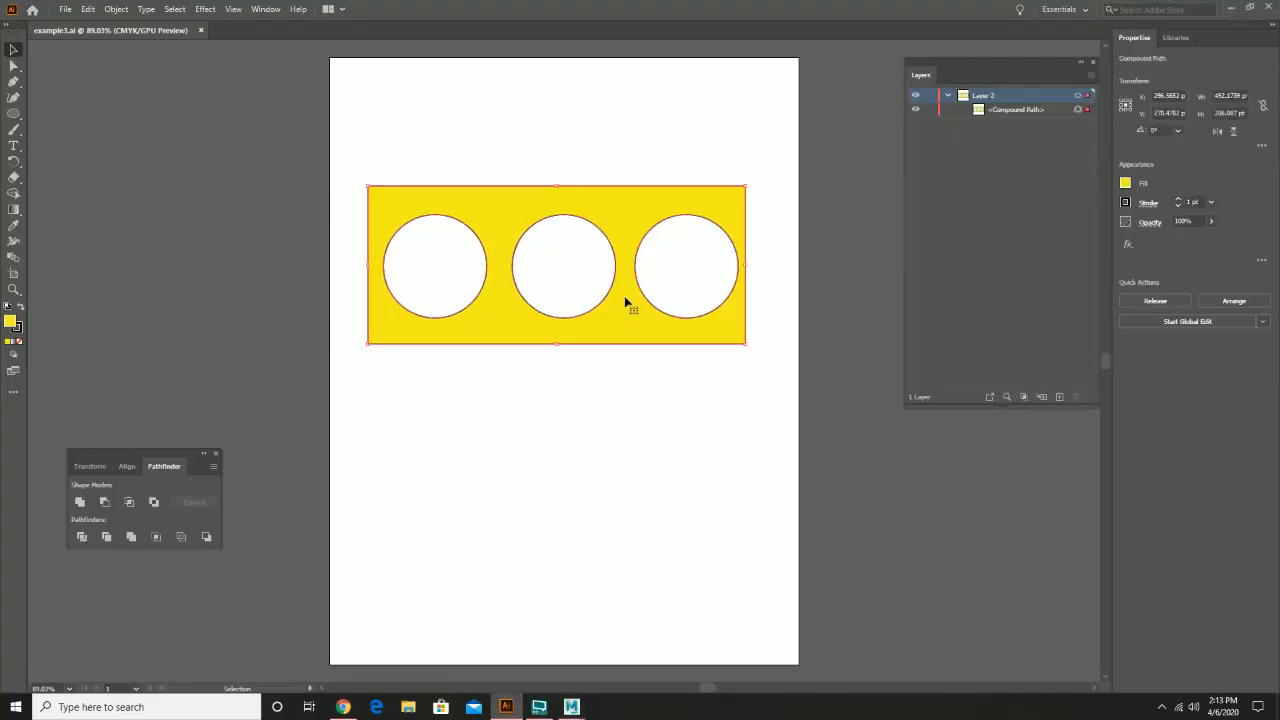
pyautogui.press('Delete')
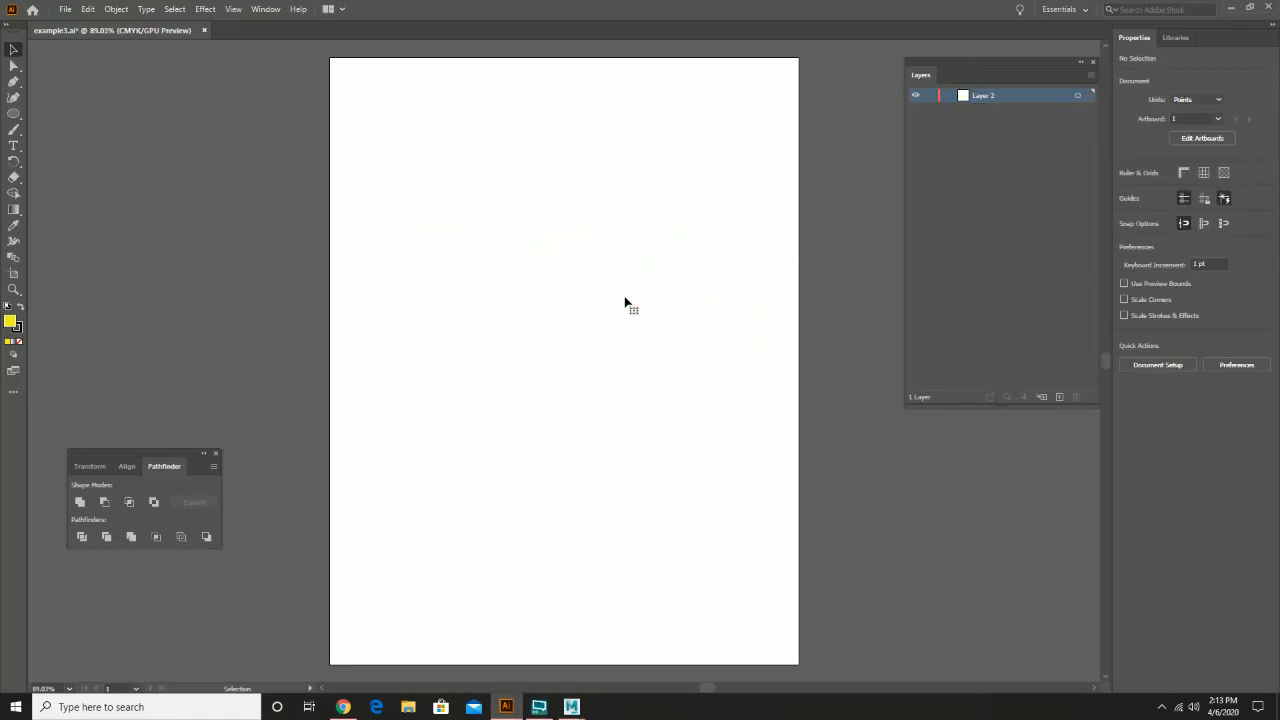
# Draw a thin horizontal rectangle about 447 by 29 pt and move it down the artboard to about Y 309 pt
pyautogui.click(13, 114)
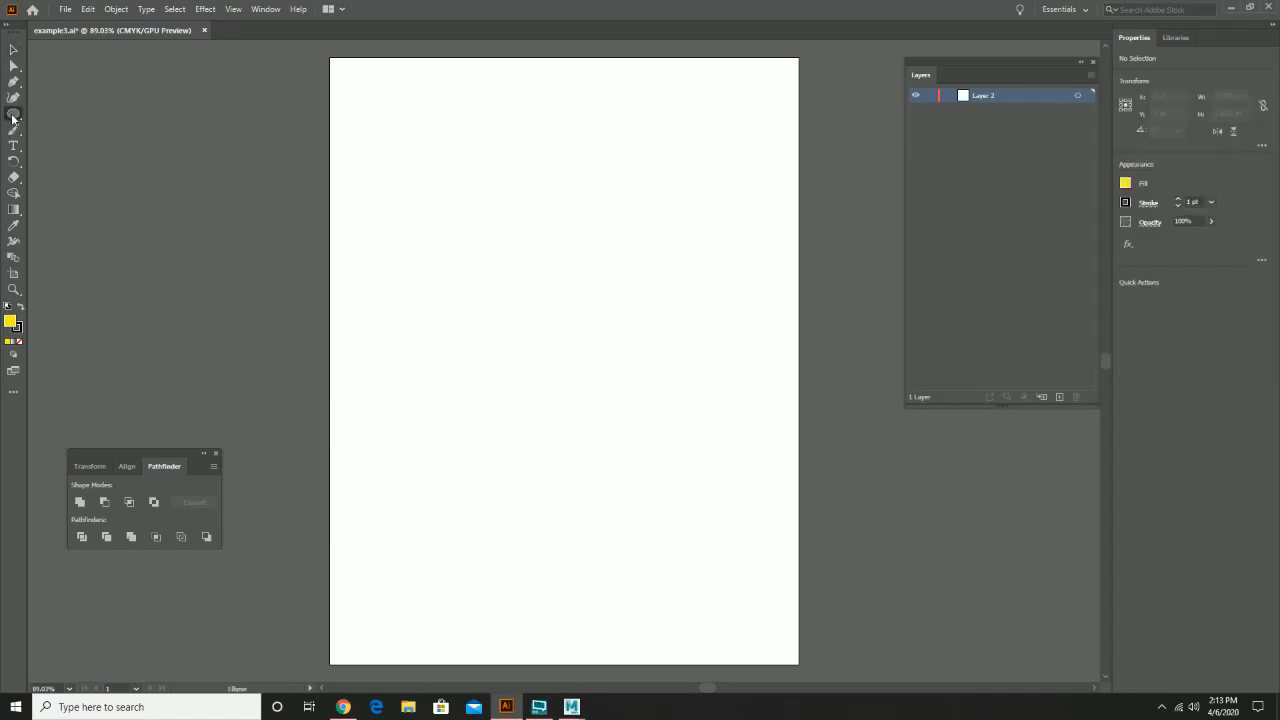
pyautogui.click(13, 116)
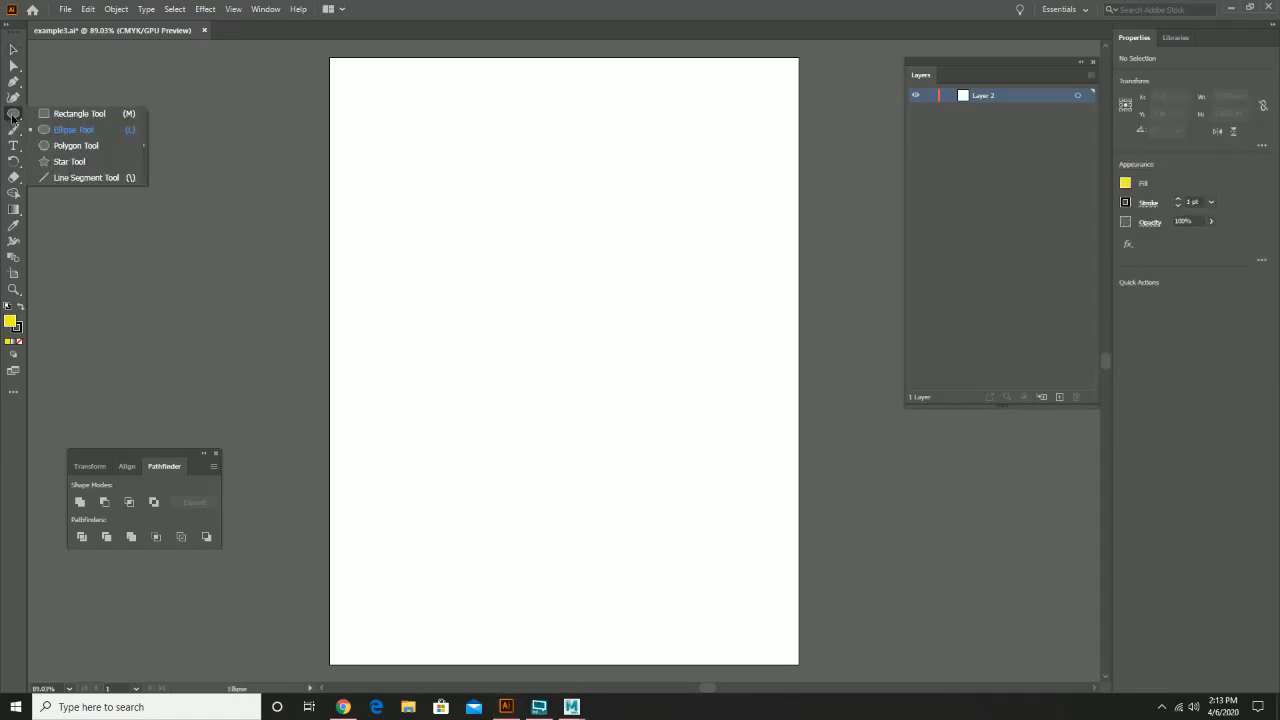
pyautogui.click(70, 114)
pyautogui.moveTo(398, 177)
pyautogui.mouseDown()
pyautogui.moveTo(674, 231)
pyautogui.moveTo(700, 214)
pyautogui.moveTo(751, 214)
pyautogui.moveTo(726, 197)
pyautogui.moveTo(738, 196)
pyautogui.mouseUp()
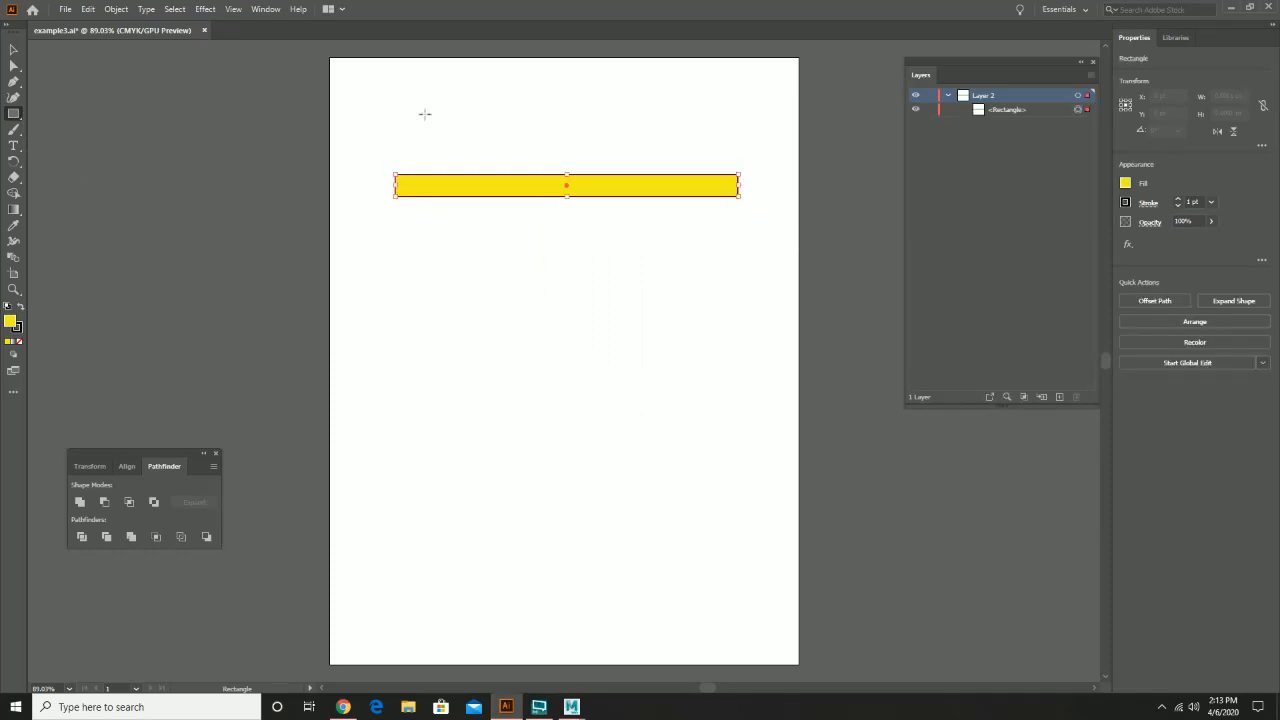
pyautogui.click(14, 49)
pyautogui.moveTo(544, 193); pyautogui.dragTo(537, 294)
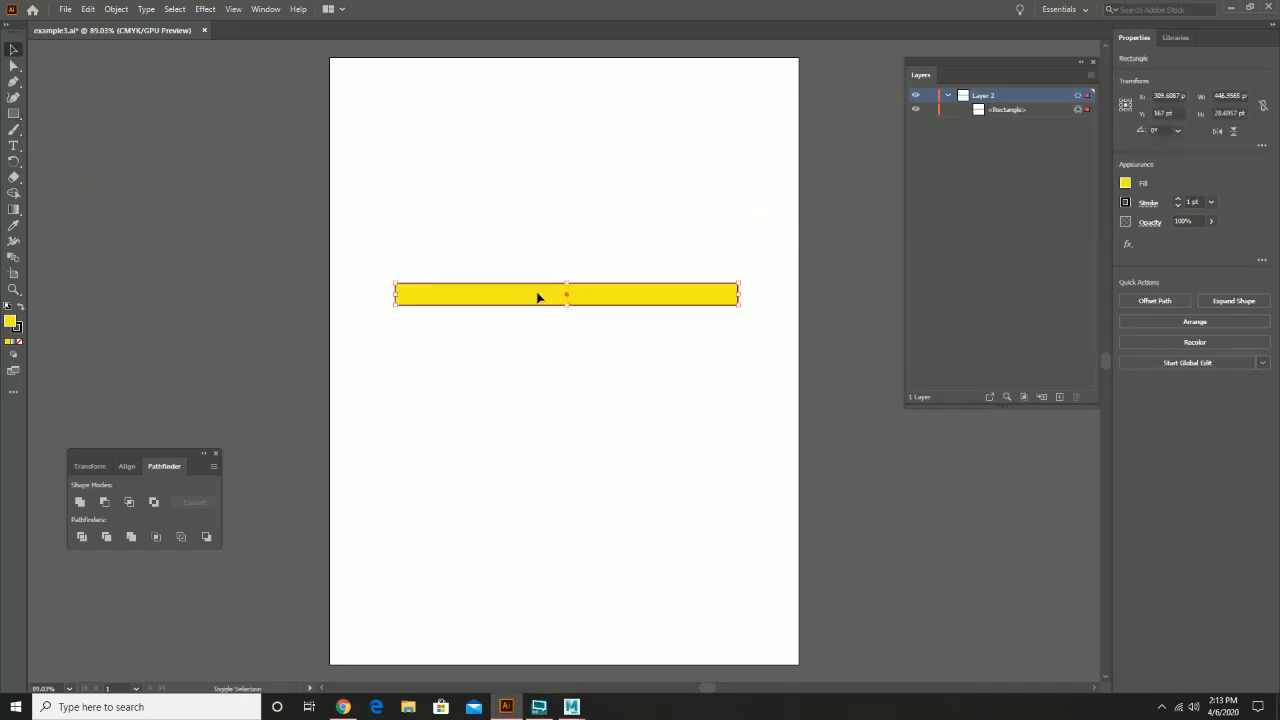
# Draw a hexagon about 62 by 53 pt under the rectangle's middle and place a copy on each side in one row
pyautogui.click(13, 115)
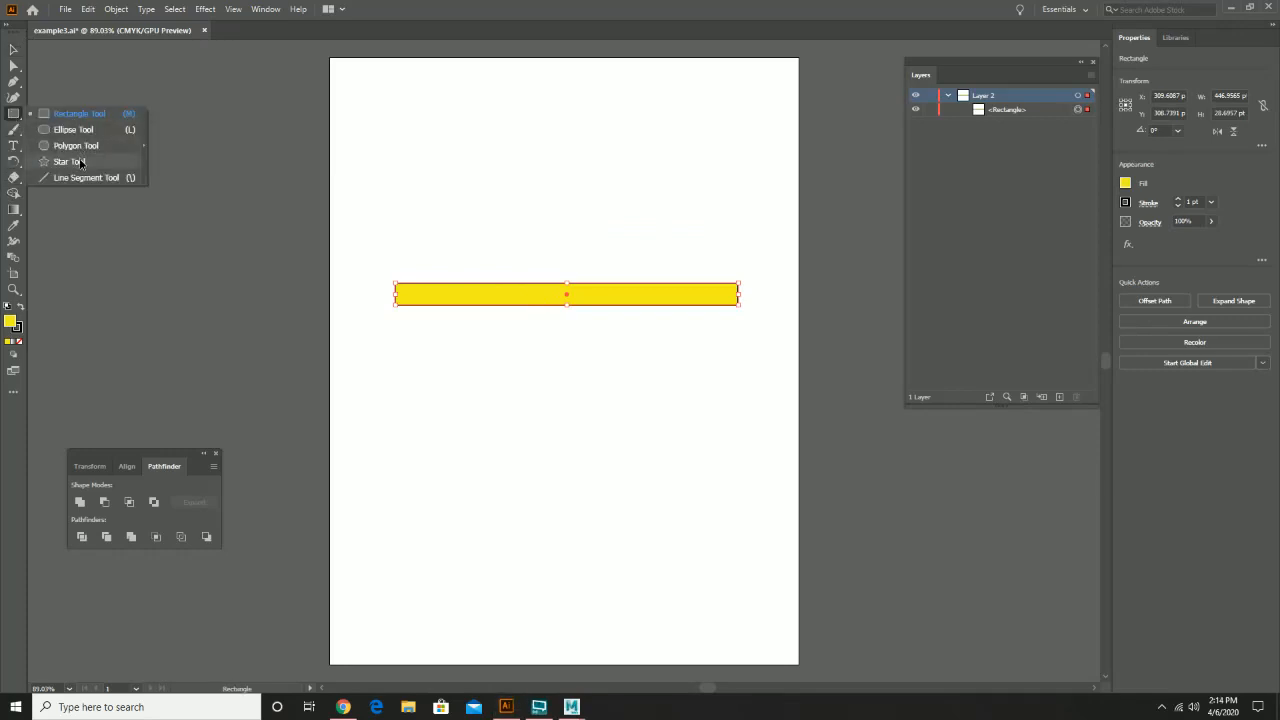
pyautogui.click(76, 146)
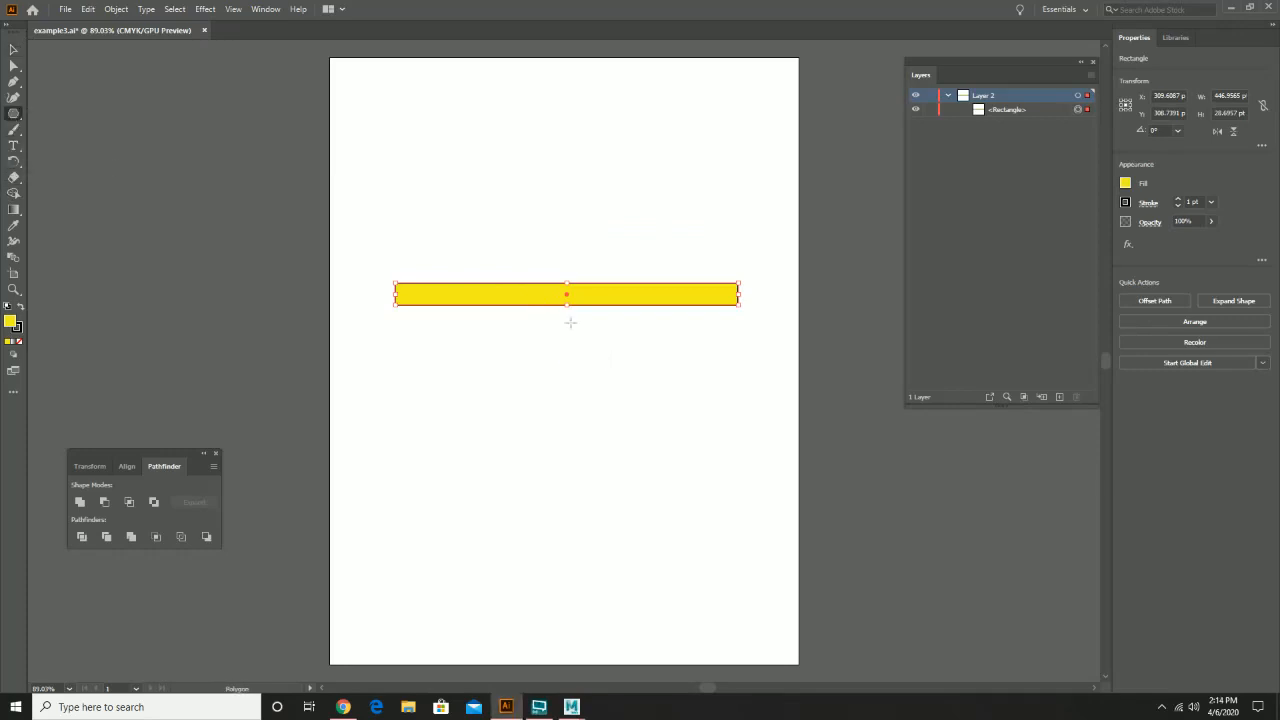
pyautogui.moveTo(563, 323); pyautogui.dragTo(573, 352)
pyautogui.click(13, 48)
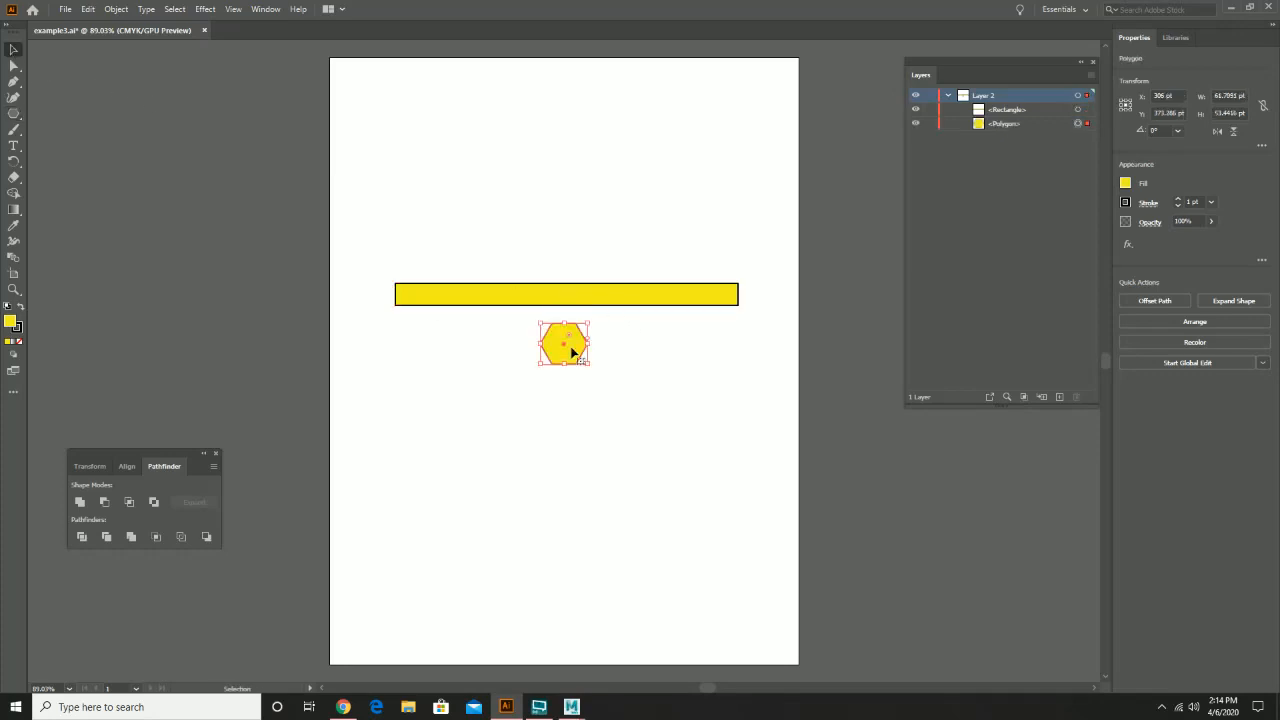
pyautogui.press('a')
pyautogui.keyDown('alt'); pyautogui.moveTo(573, 351); pyautogui.dragTo(430, 353); pyautogui.keyUp('alt')
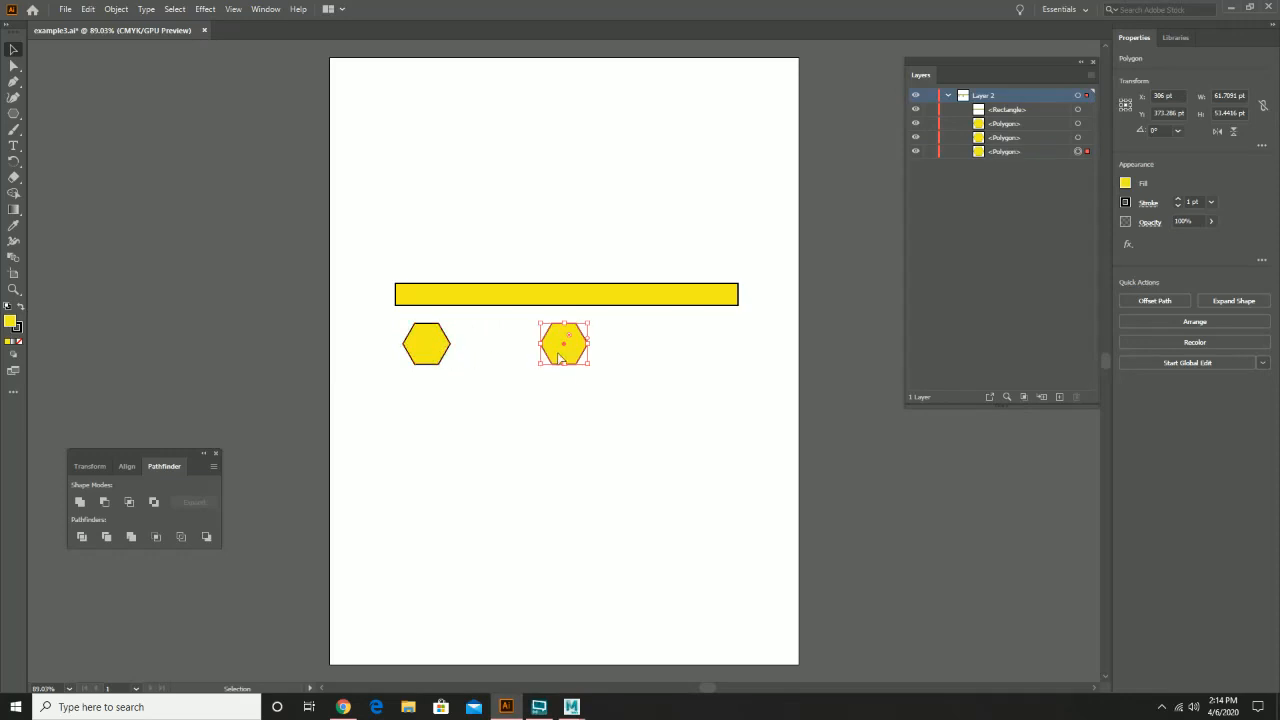
pyautogui.keyDown('alt'); pyautogui.moveTo(556, 364); pyautogui.dragTo(691, 371); pyautogui.keyUp('alt')
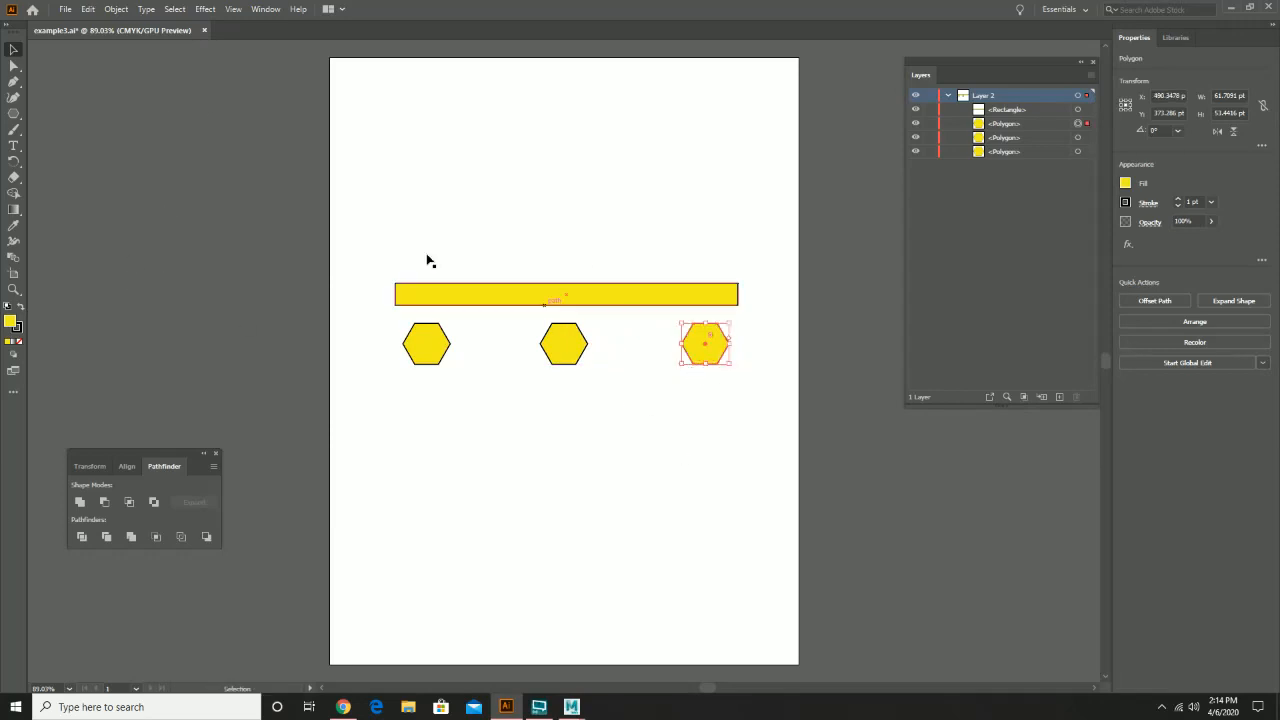
# Add a text frame about 432 by 94 pt above the rectangle with the placeholder text "Lorem ipsum" and center its paragraph
pyautogui.click(15, 147)
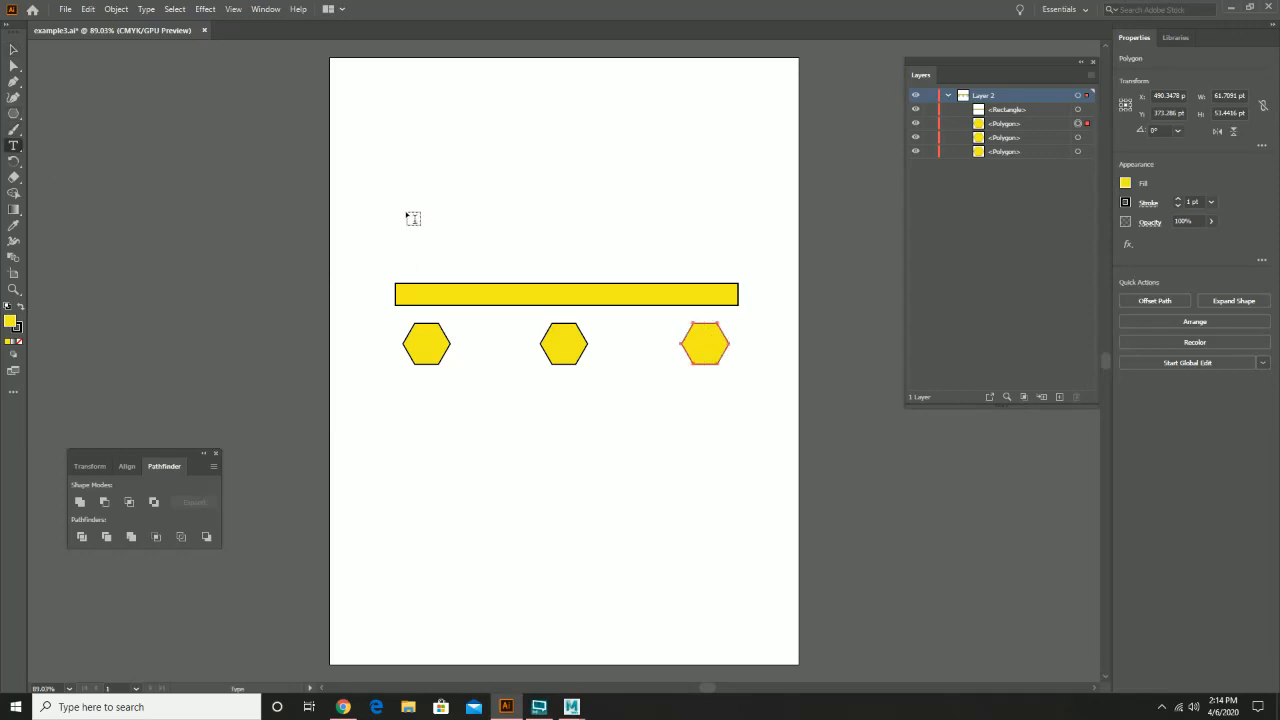
pyautogui.moveTo(403, 198); pyautogui.dragTo(732, 268)
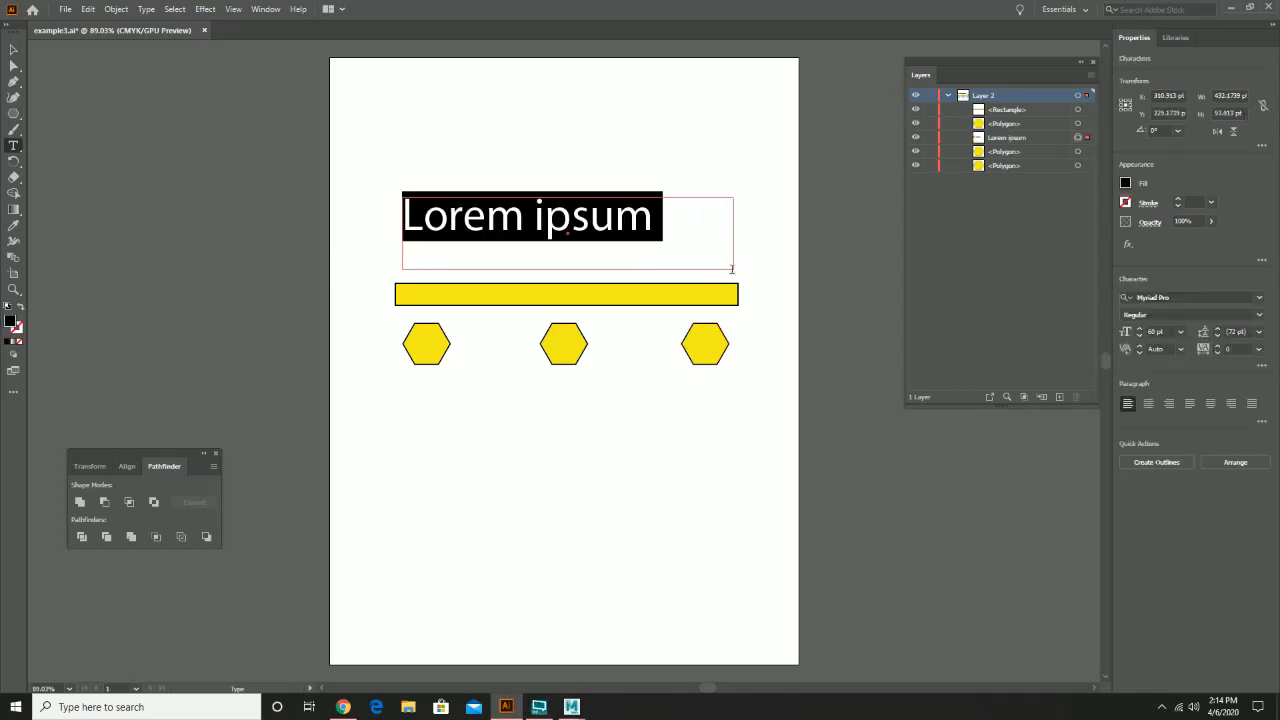
pyautogui.click(1150, 405)
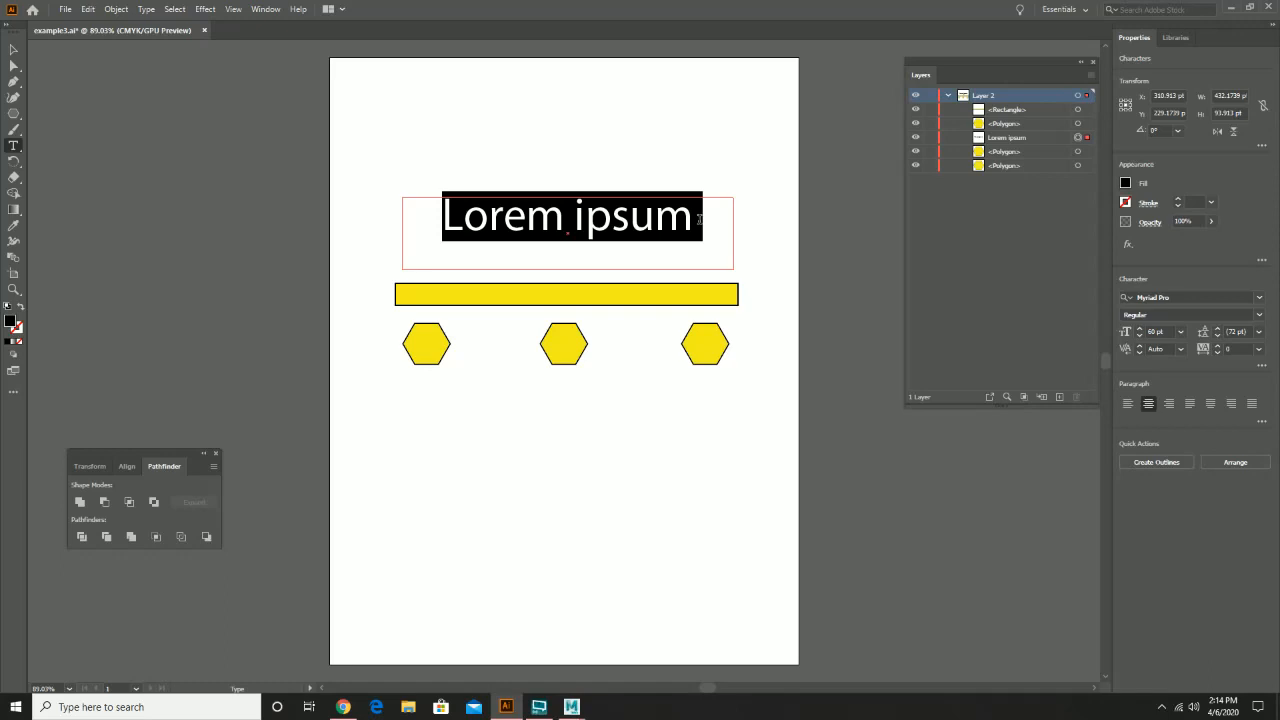
pyautogui.click(13, 49)
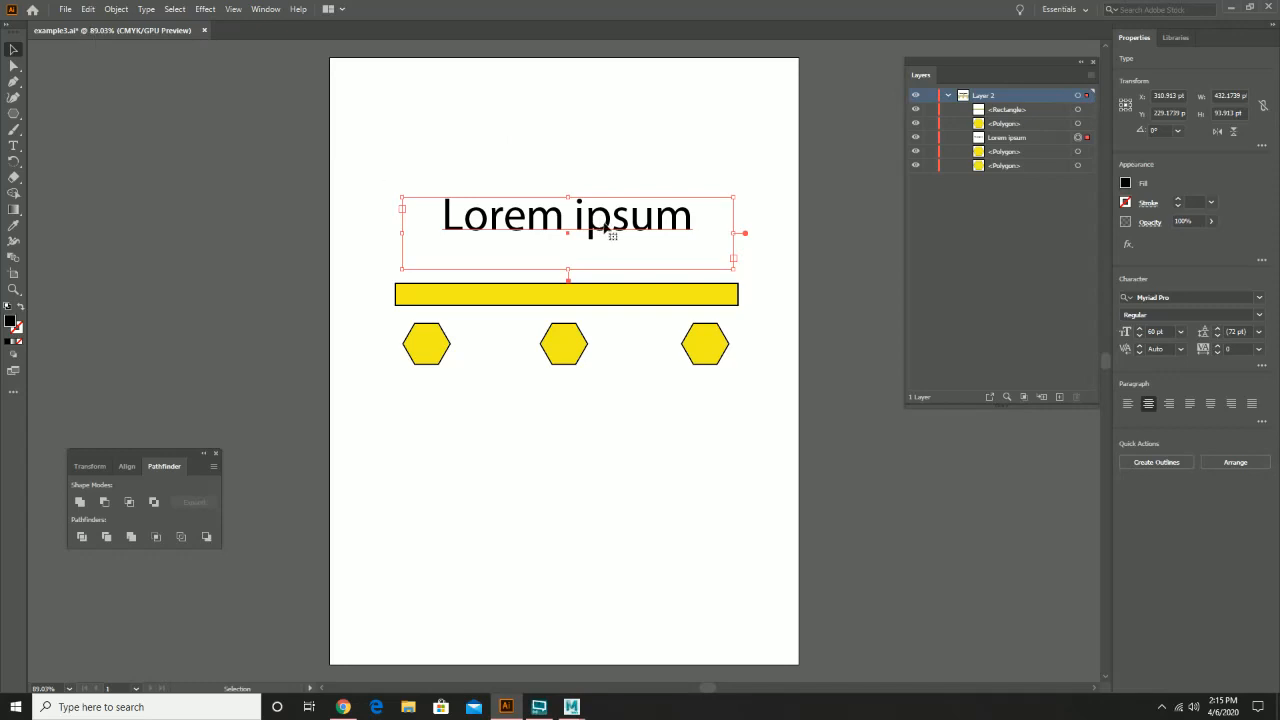
# Save the document on the Desktop under the new file name example4.ai
pyautogui.click(66, 9)
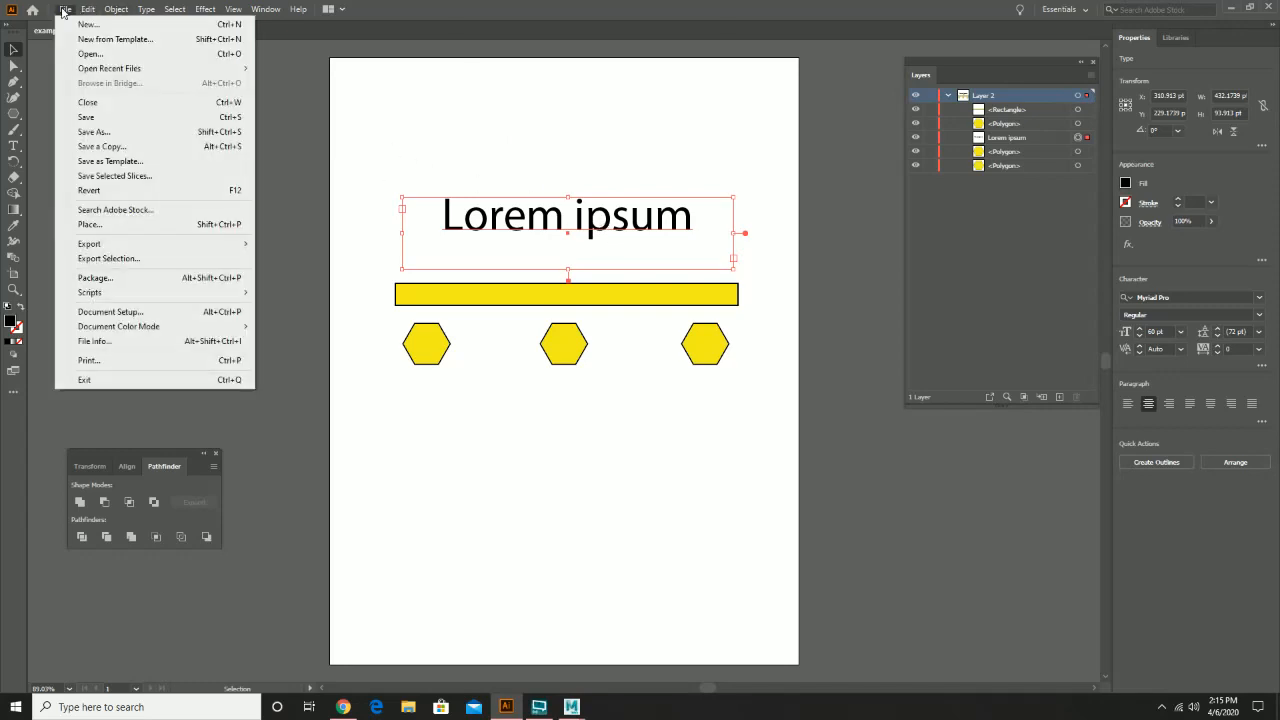
pyautogui.click(123, 131)
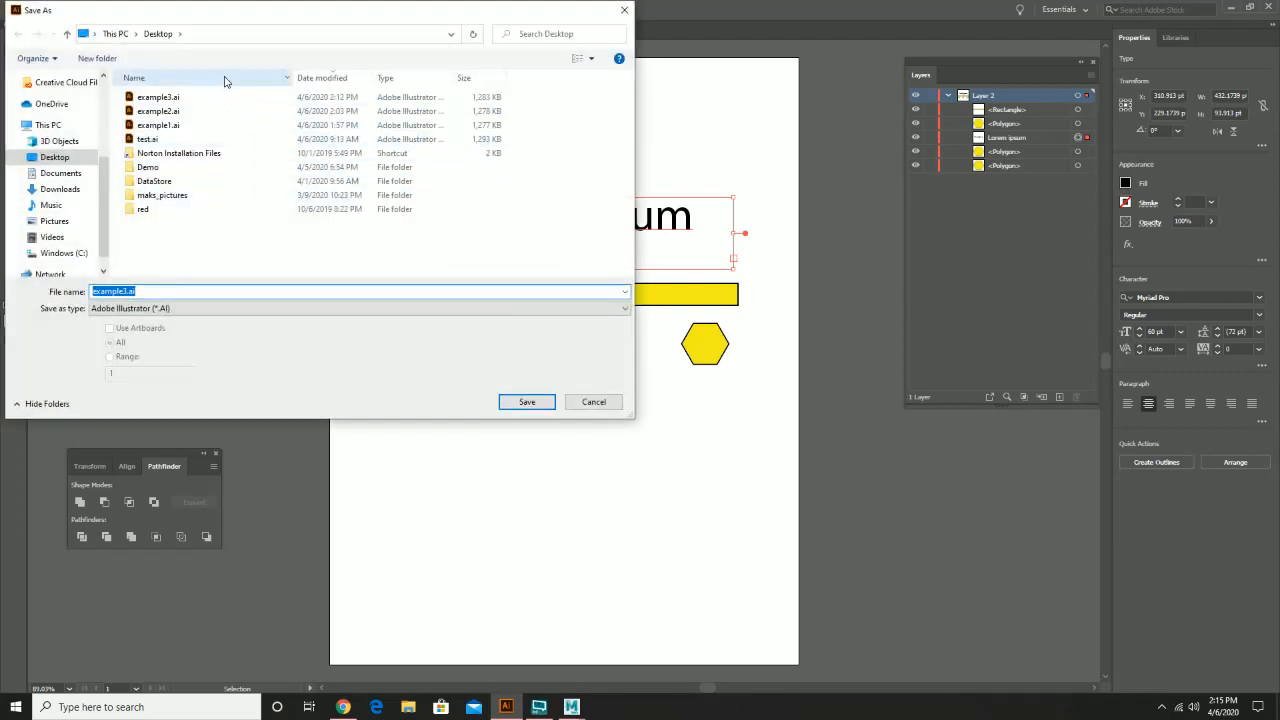
pyautogui.click(165, 97)
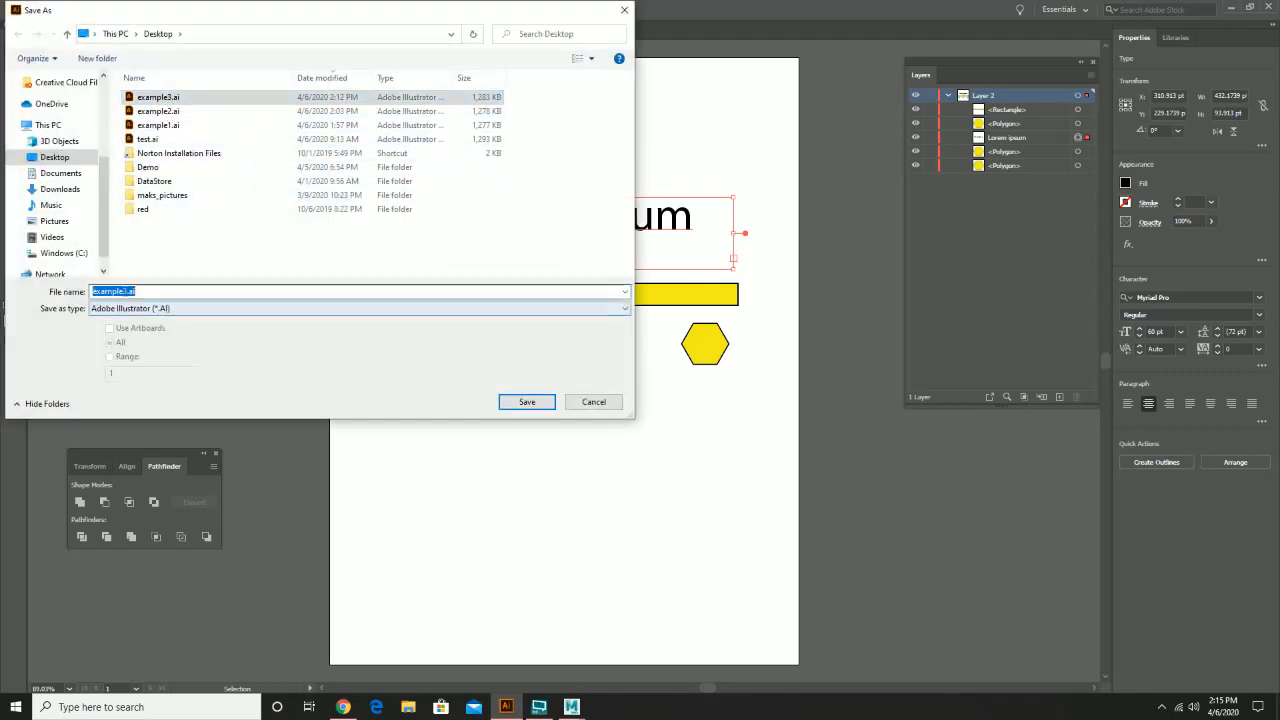
pyautogui.press('Left')
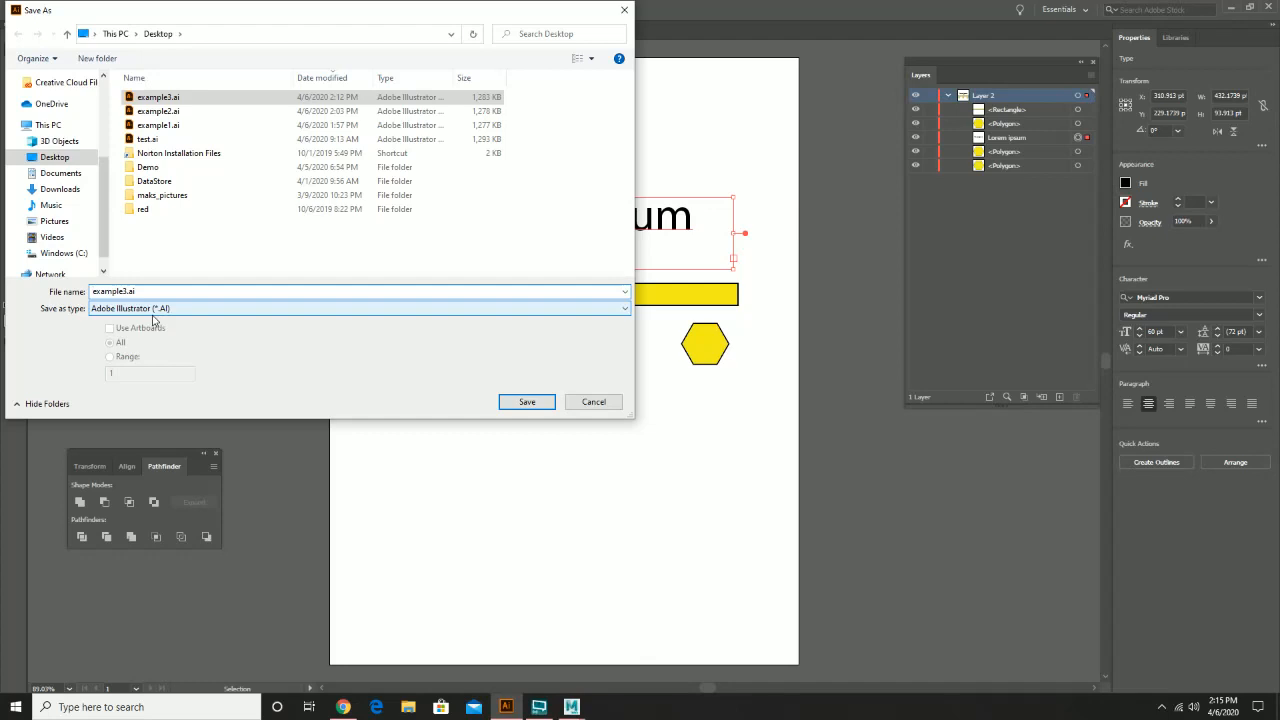
pyautogui.press('Right')
pyautogui.press('Right')
pyautogui.press('Right')
pyautogui.press('Right')
pyautogui.press('Delete')
pyautogui.write('4')
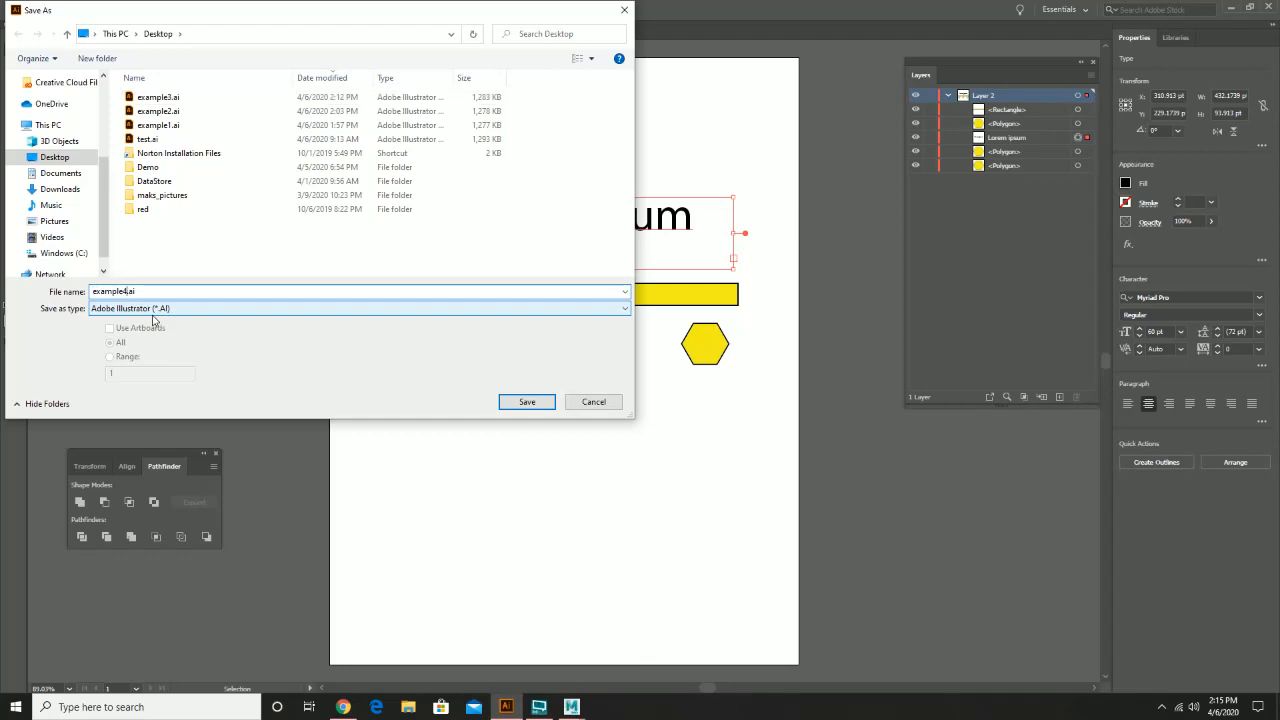
pyautogui.click(551, 400)
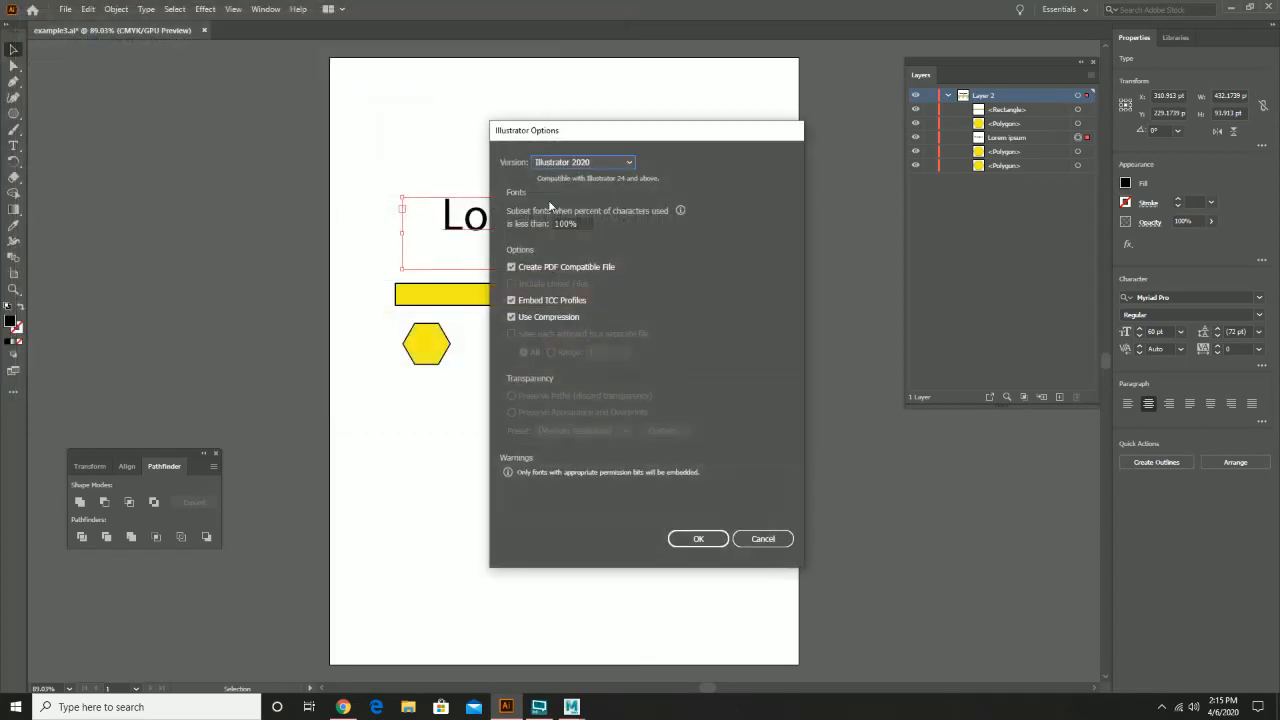
# Choose the Illustrator 8 version for example4.ai and accept the legacy format conversion
pyautogui.click(580, 162)
pyautogui.click(594, 336)
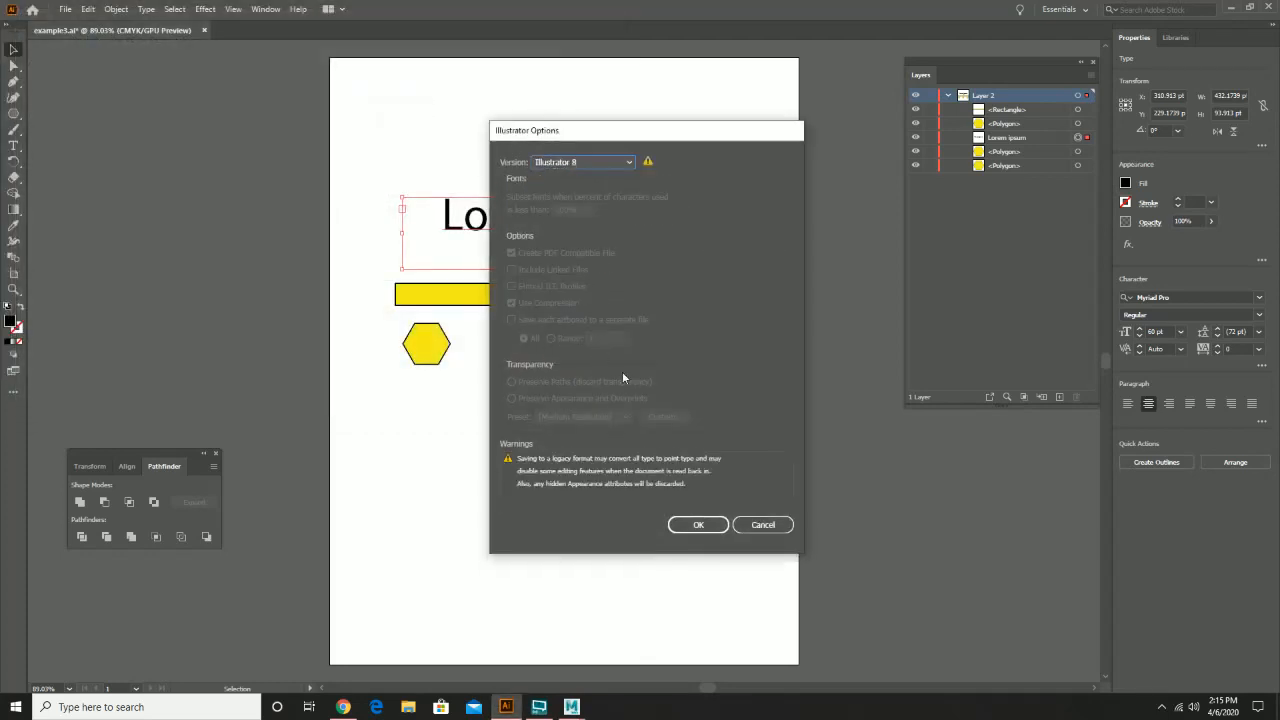
pyautogui.click(698, 524)
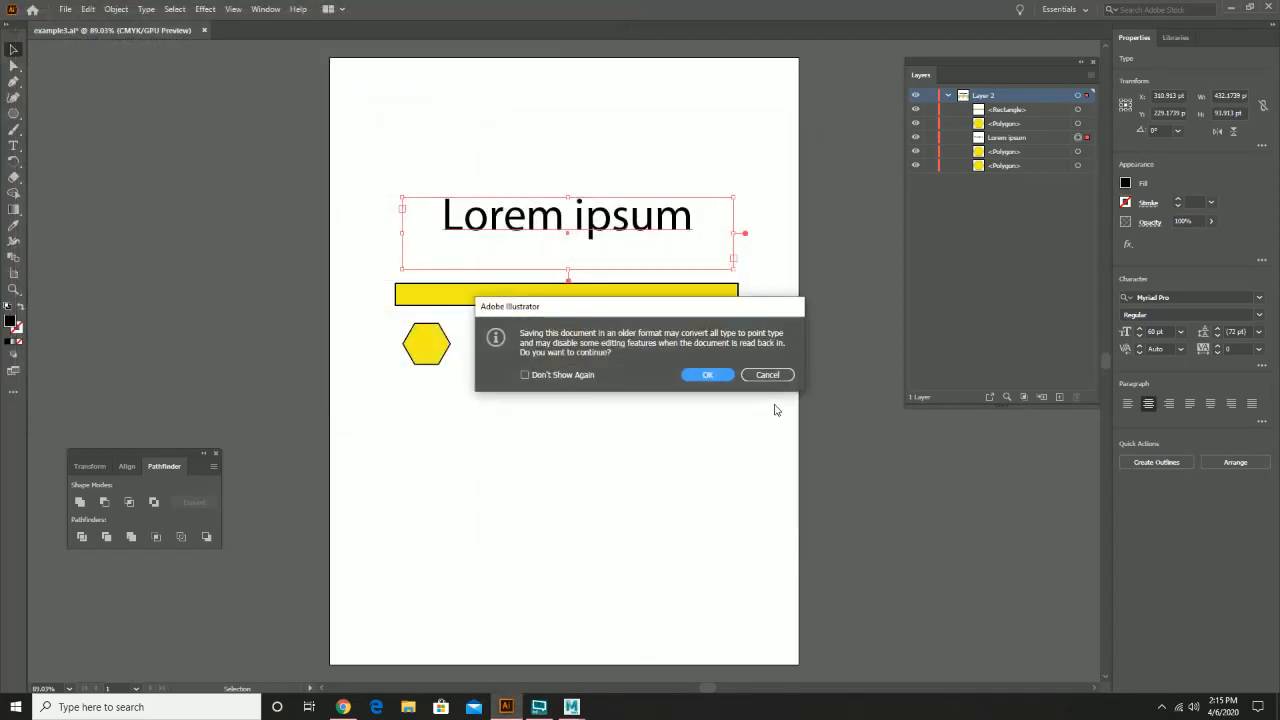
pyautogui.click(707, 374)
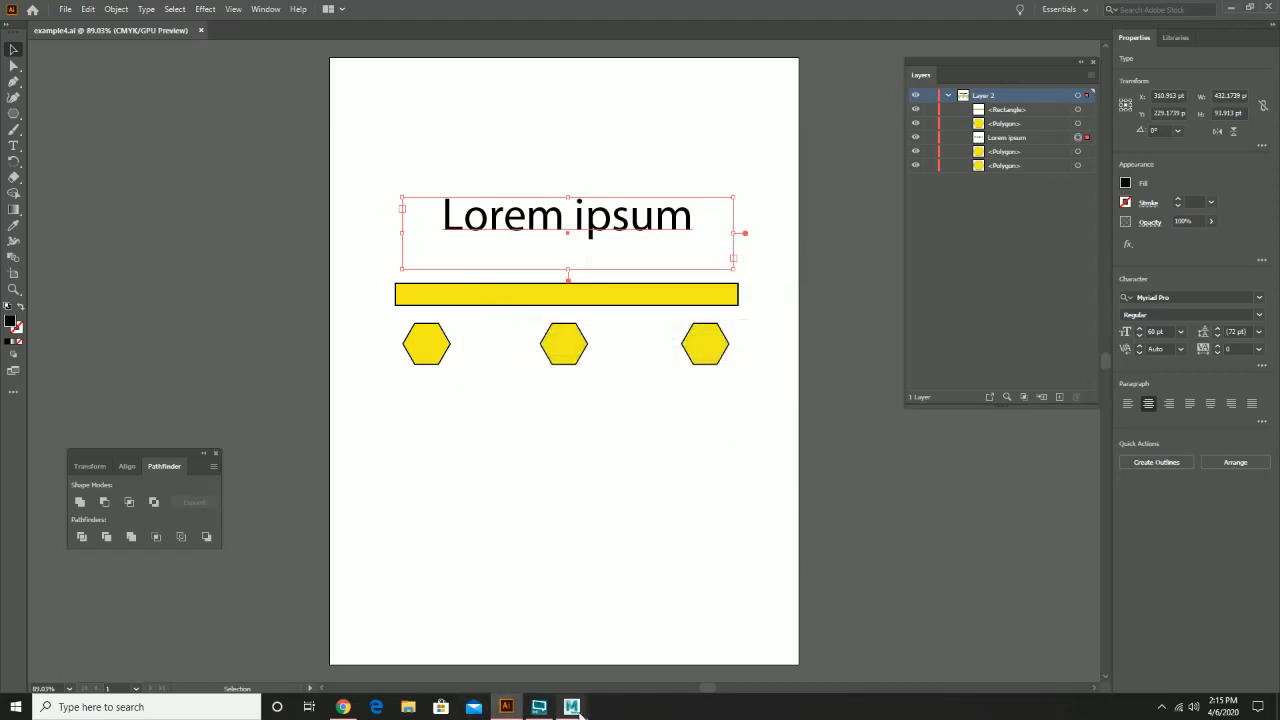
# Switch to Maya and continue past the Student Version file notice
pyautogui.moveTo(575, 710)
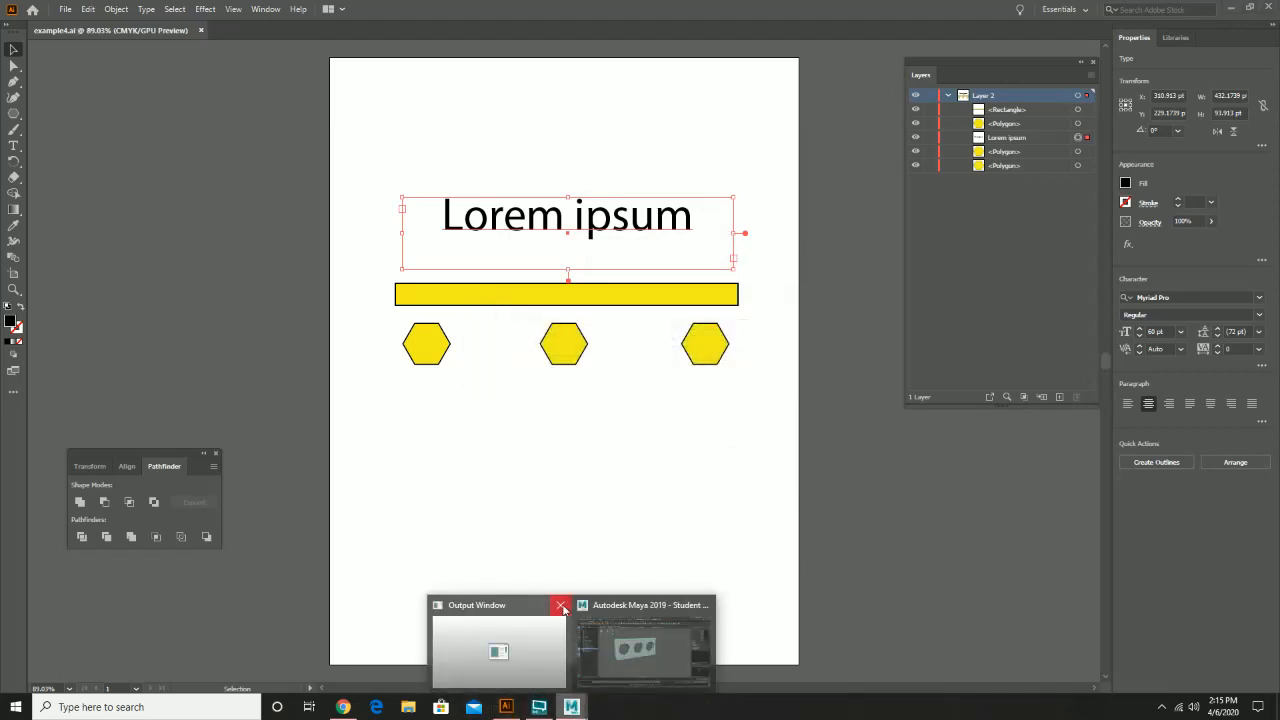
pyautogui.click(593, 640)
pyautogui.click(625, 364)
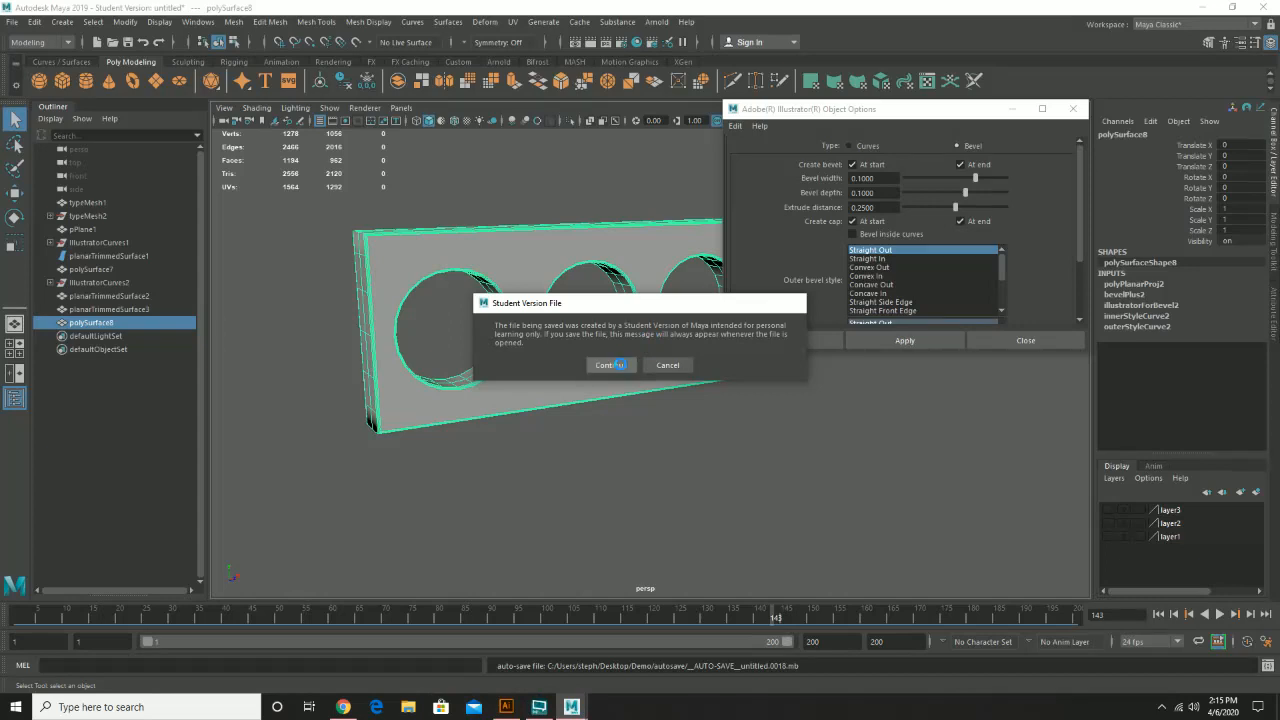
# Move the three-hole mesh down to about Translate Y -26.14, keeping its display unsmoothed
pyautogui.press('w')
pyautogui.press('2')
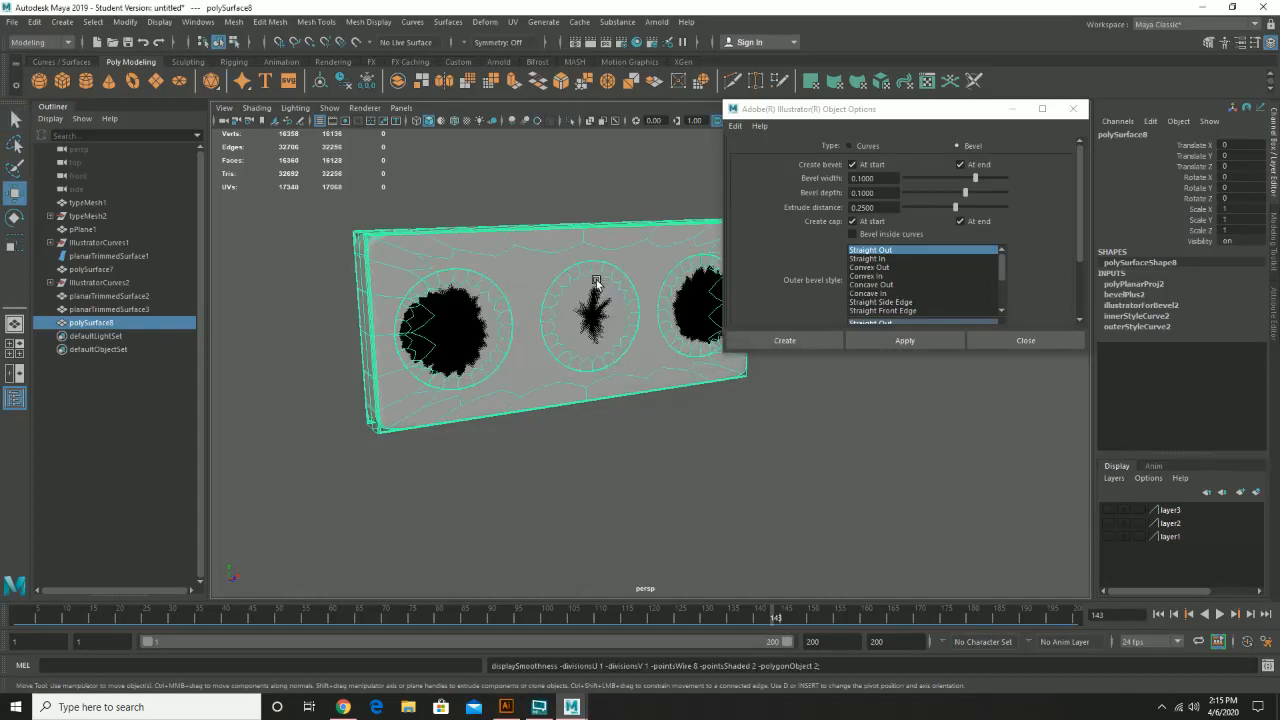
pyautogui.press('1')
pyautogui.scroll(-5, 600, 277)
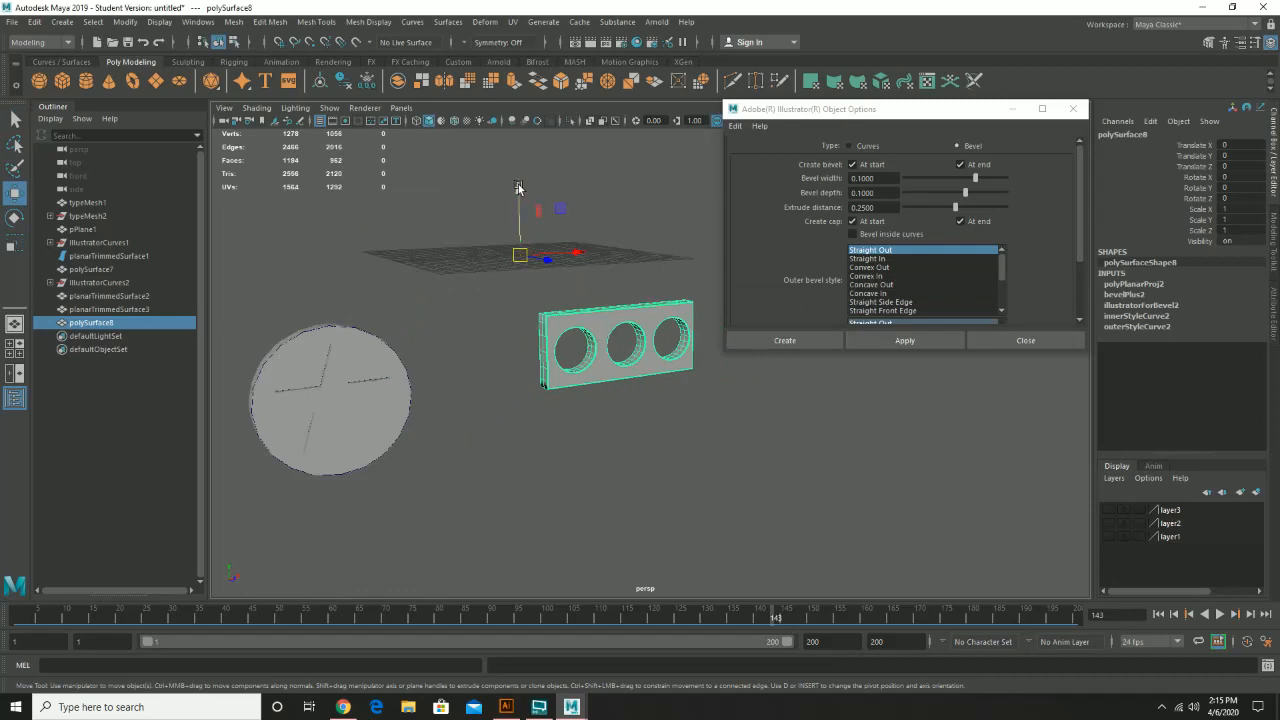
pyautogui.moveTo(518, 188); pyautogui.dragTo(577, 400)
pyautogui.scroll(3, 577, 354)
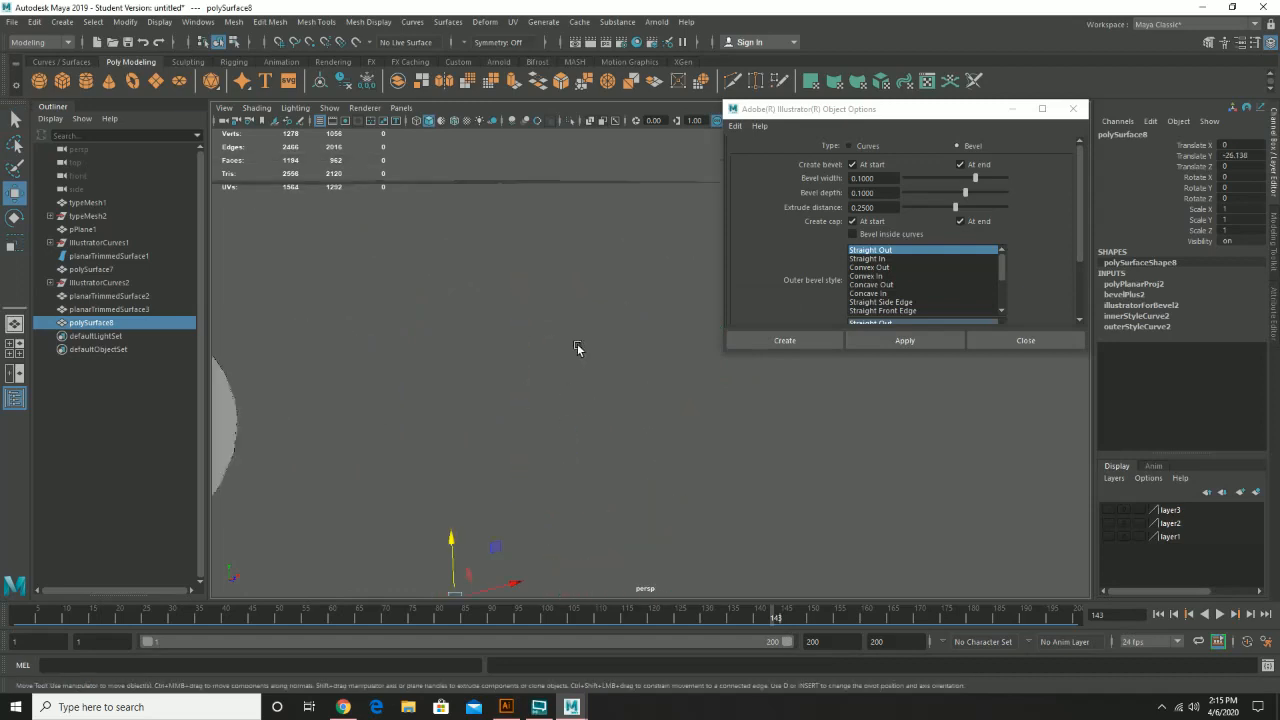
# Import example4.ai from the Desktop with the same Bevel options
pyautogui.click(921, 344)
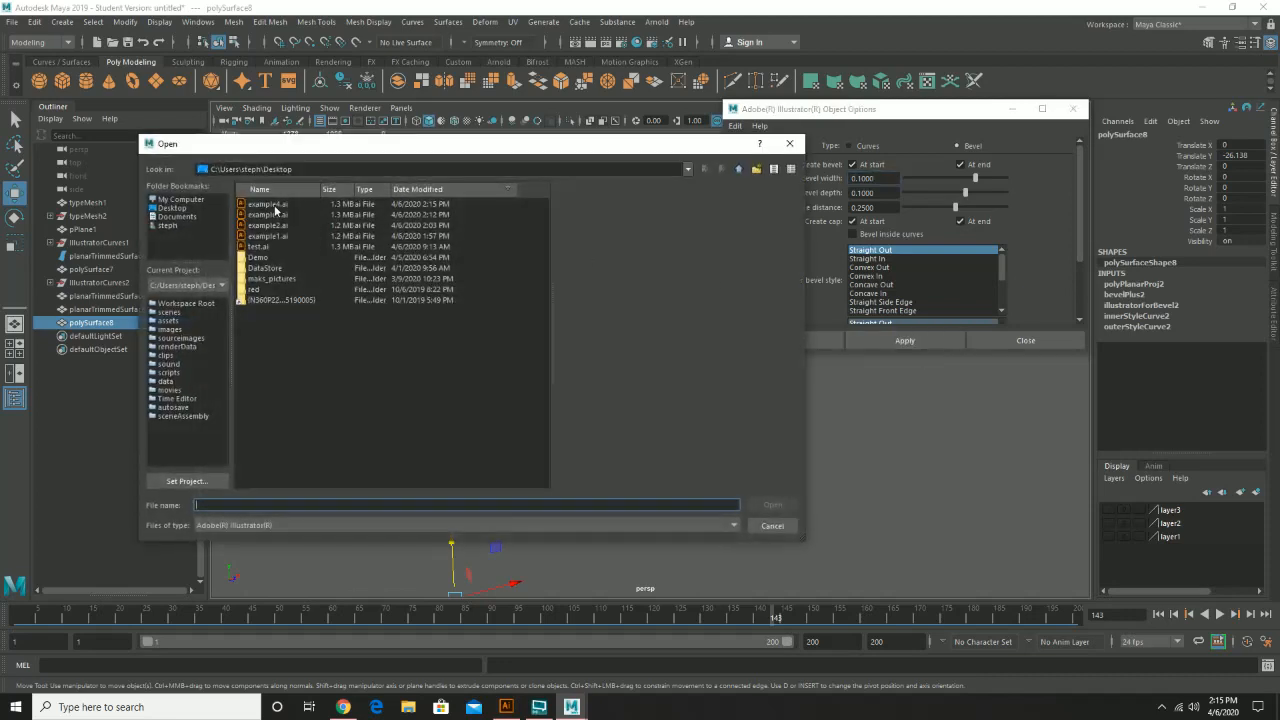
pyautogui.doubleClick(270, 205)
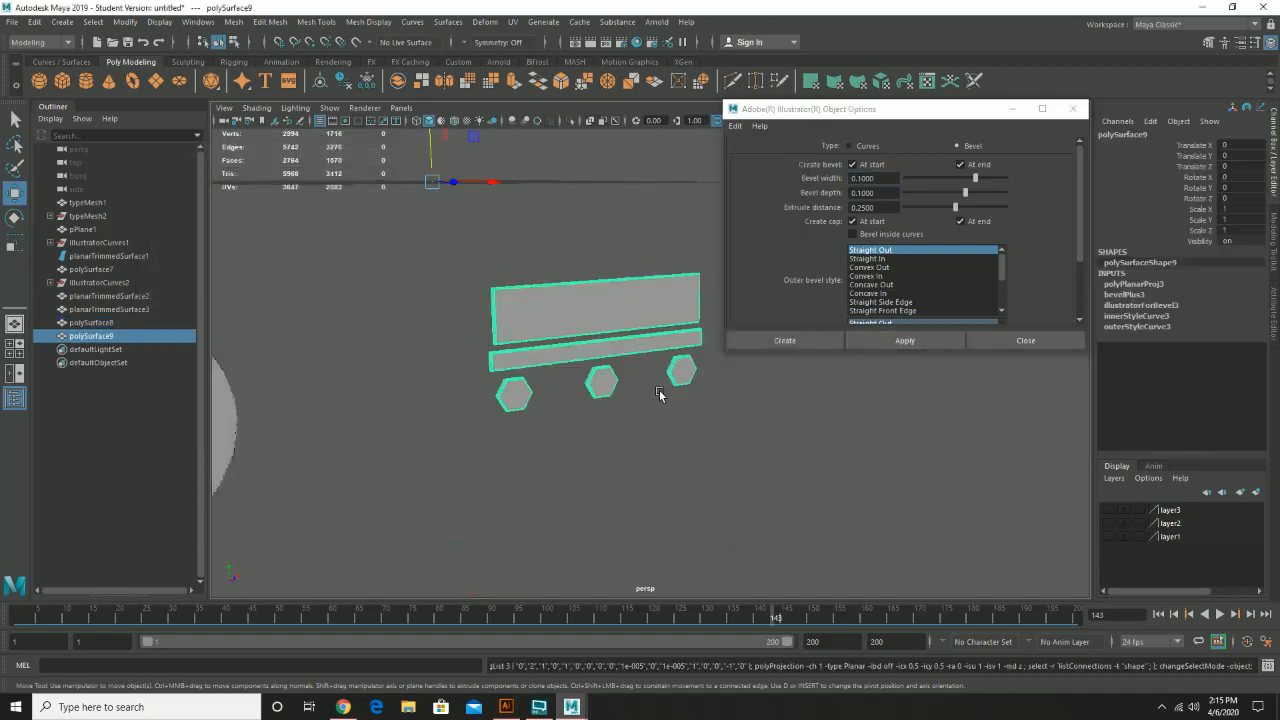
# Delete the mesh imported from example4.ai and switch to Illustrator
pyautogui.scroll(5, 591, 320)
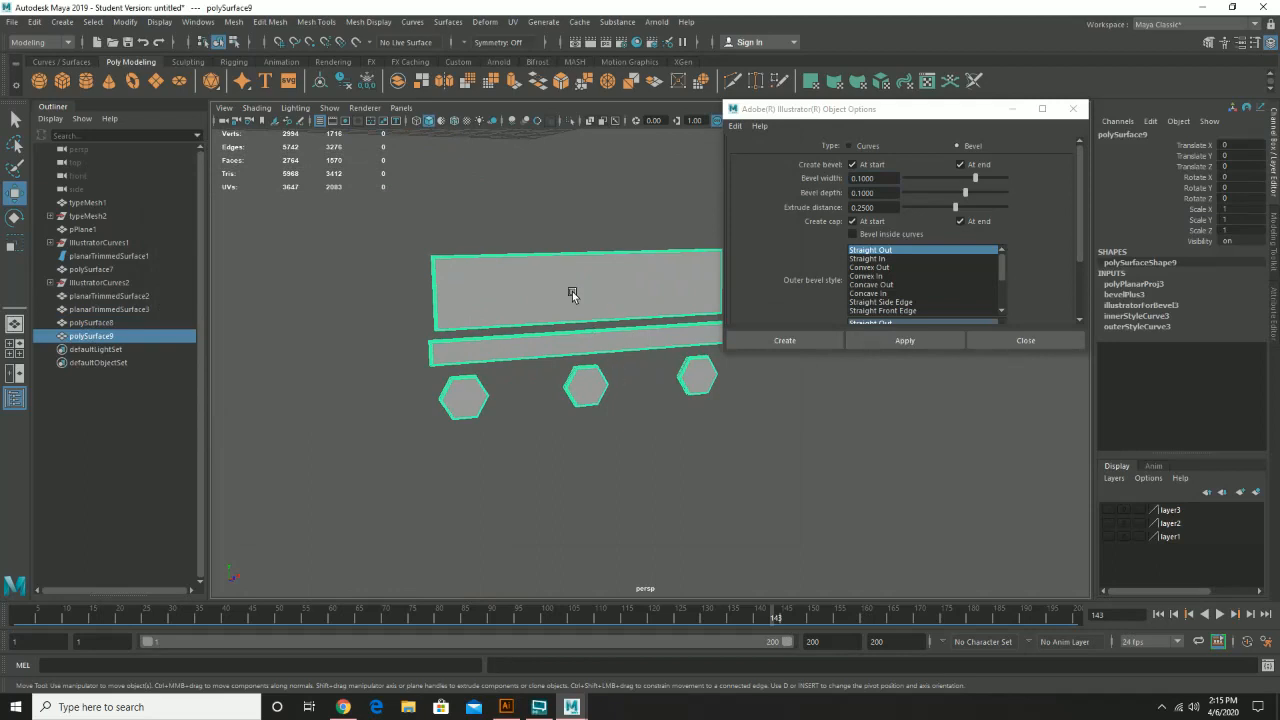
pyautogui.press('Delete')
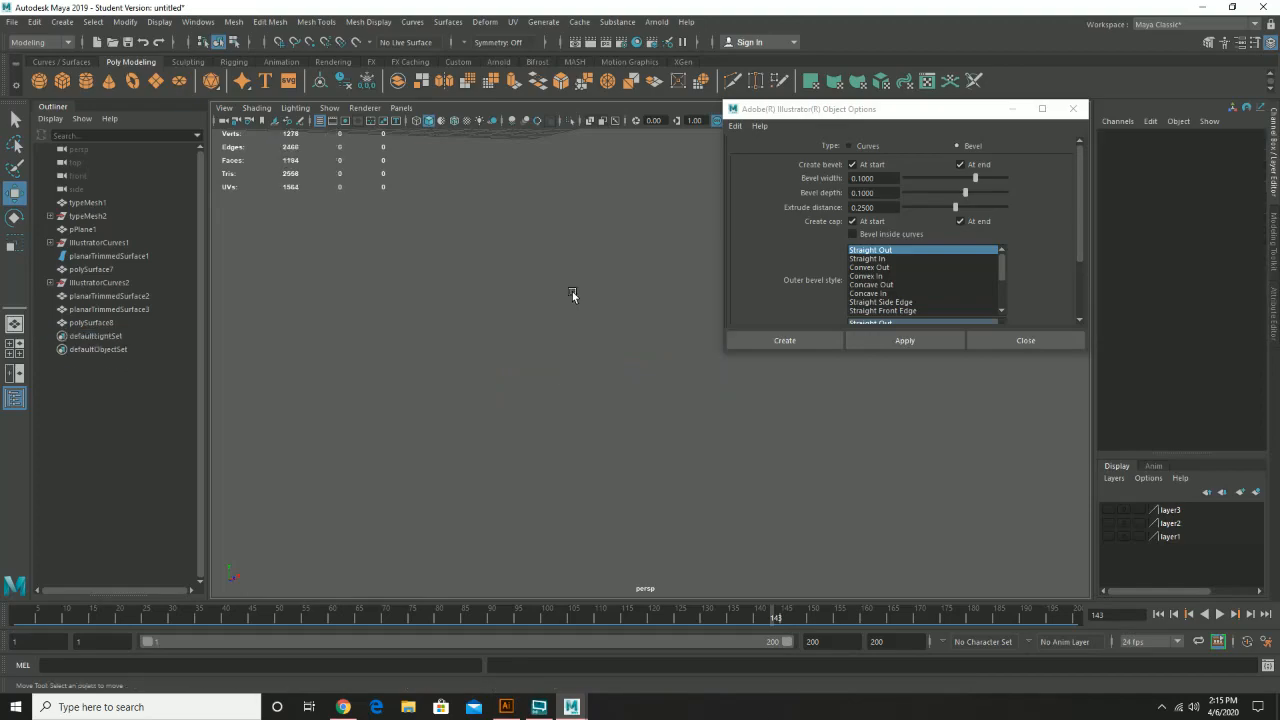
pyautogui.click(506, 706)
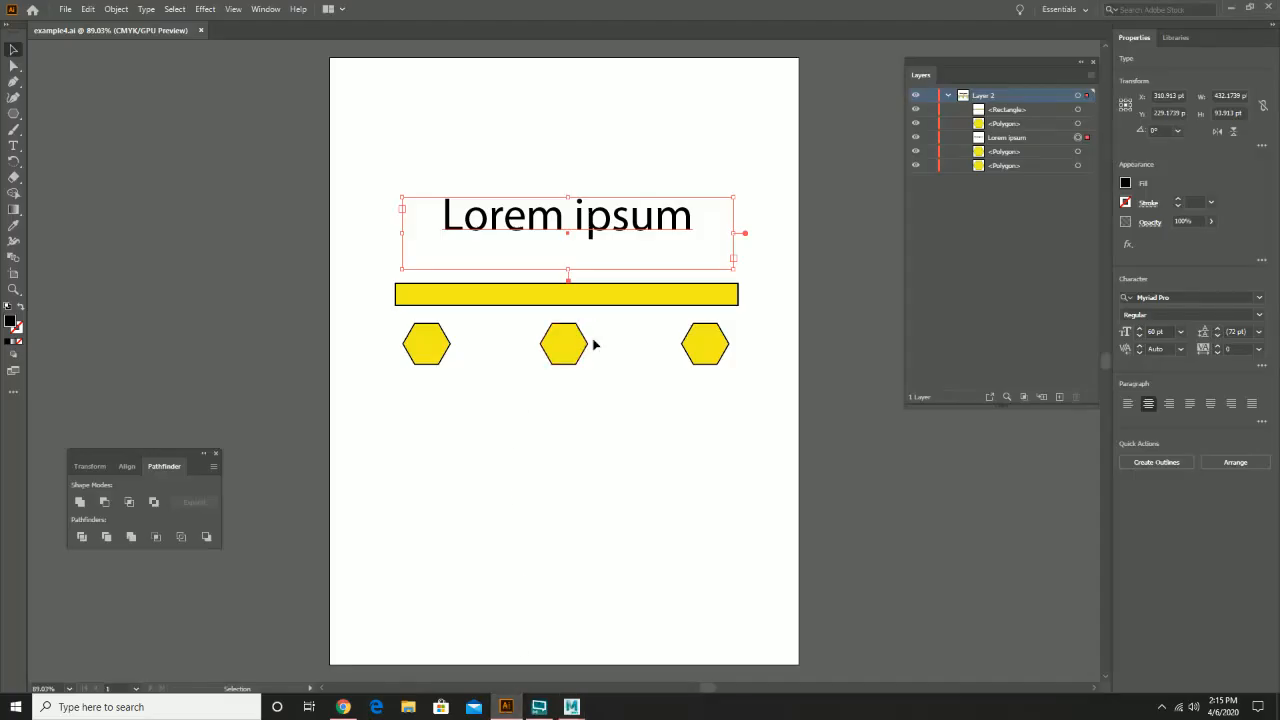
pyautogui.click(659, 93)
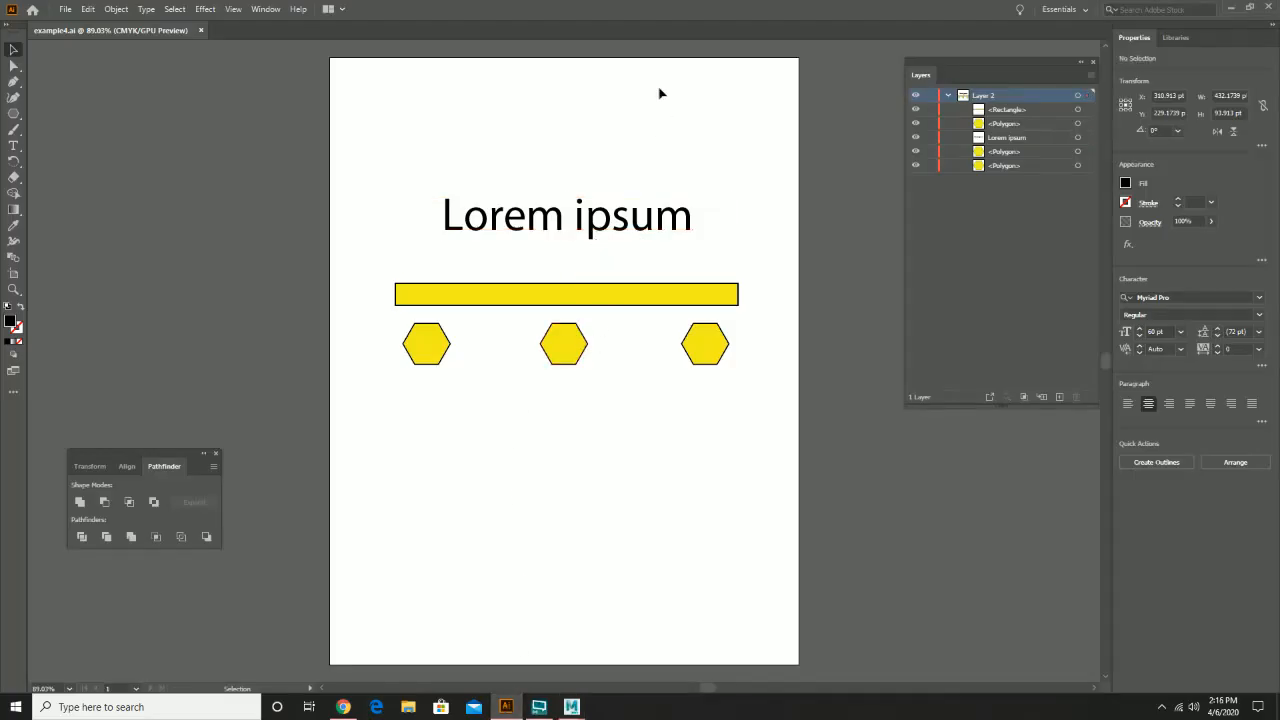
pyautogui.click(688, 221)
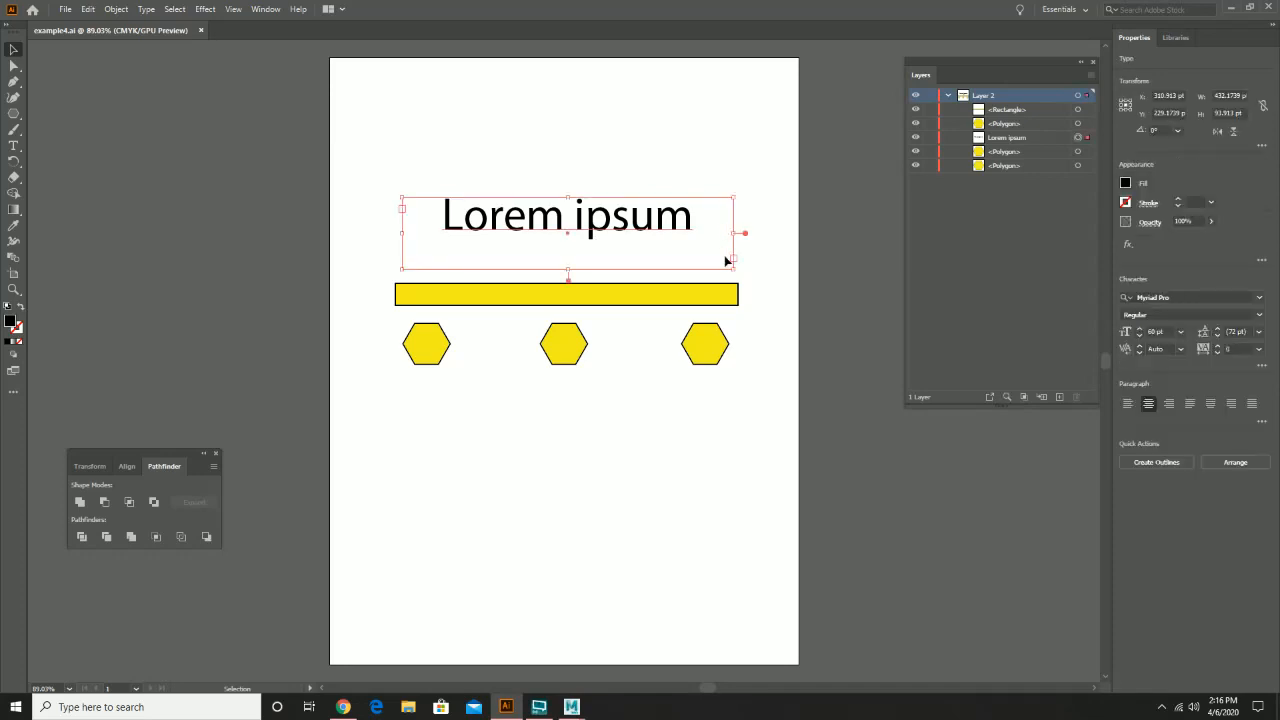
pyautogui.press('Delete')
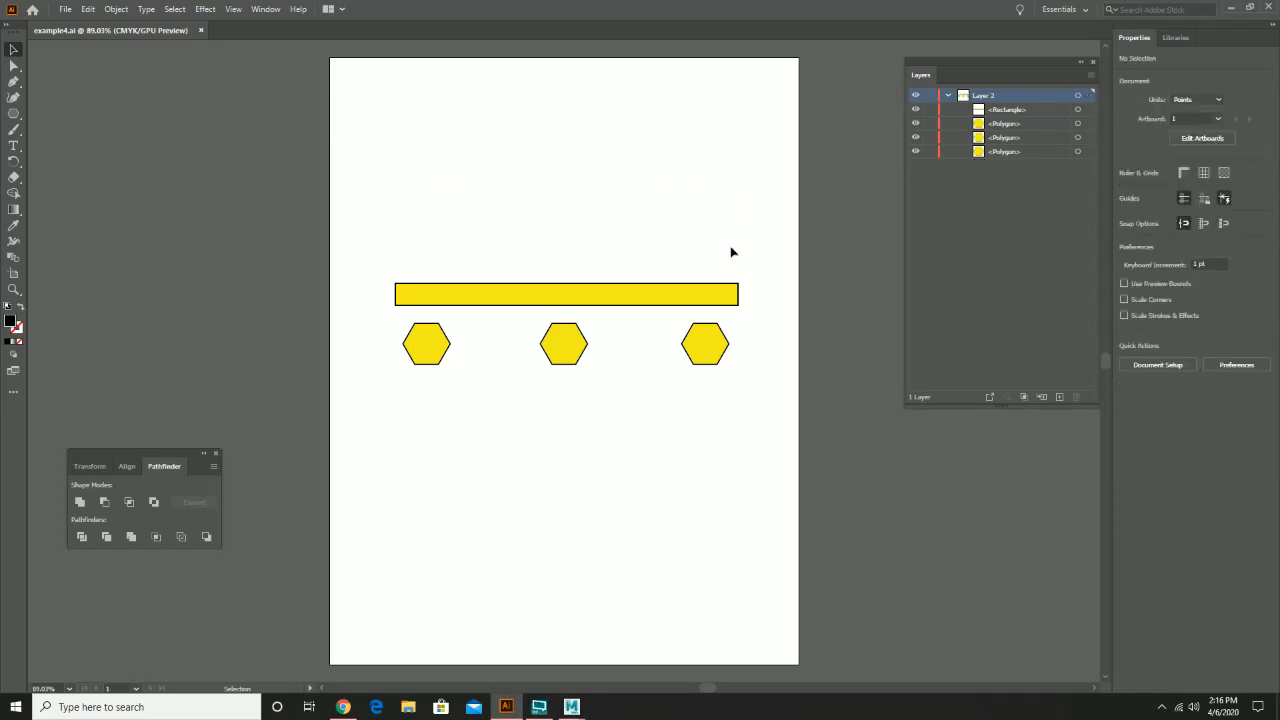
pyautogui.hotkey('ctrl', 'z')
pyautogui.click(1012, 112)
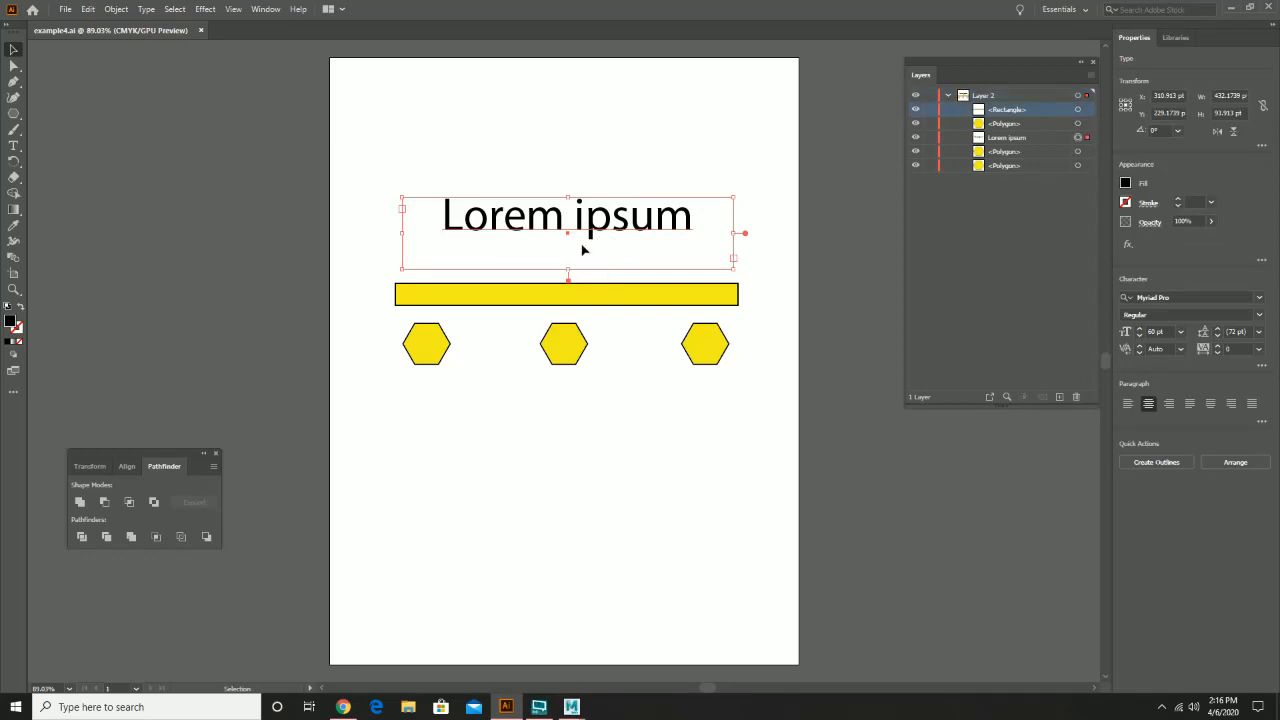
# Convert the "Lorem ipsum" text to outlines
pyautogui.click(147, 10)
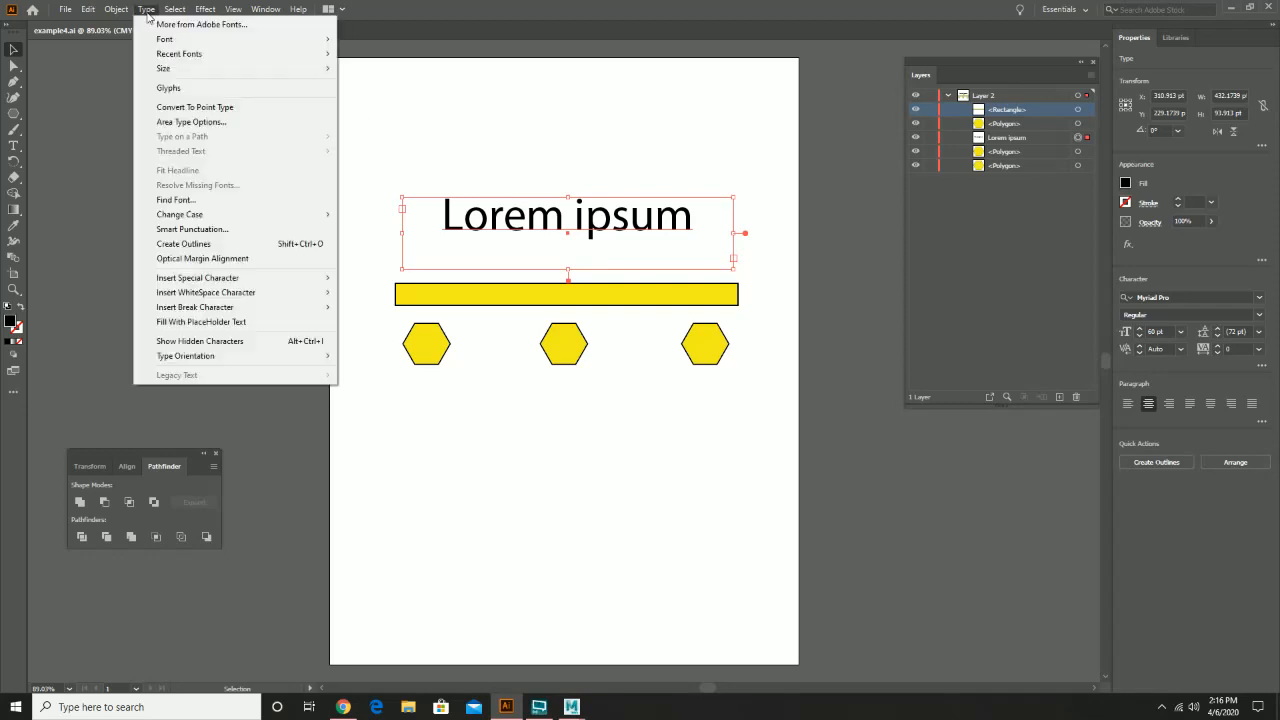
pyautogui.click(205, 245)
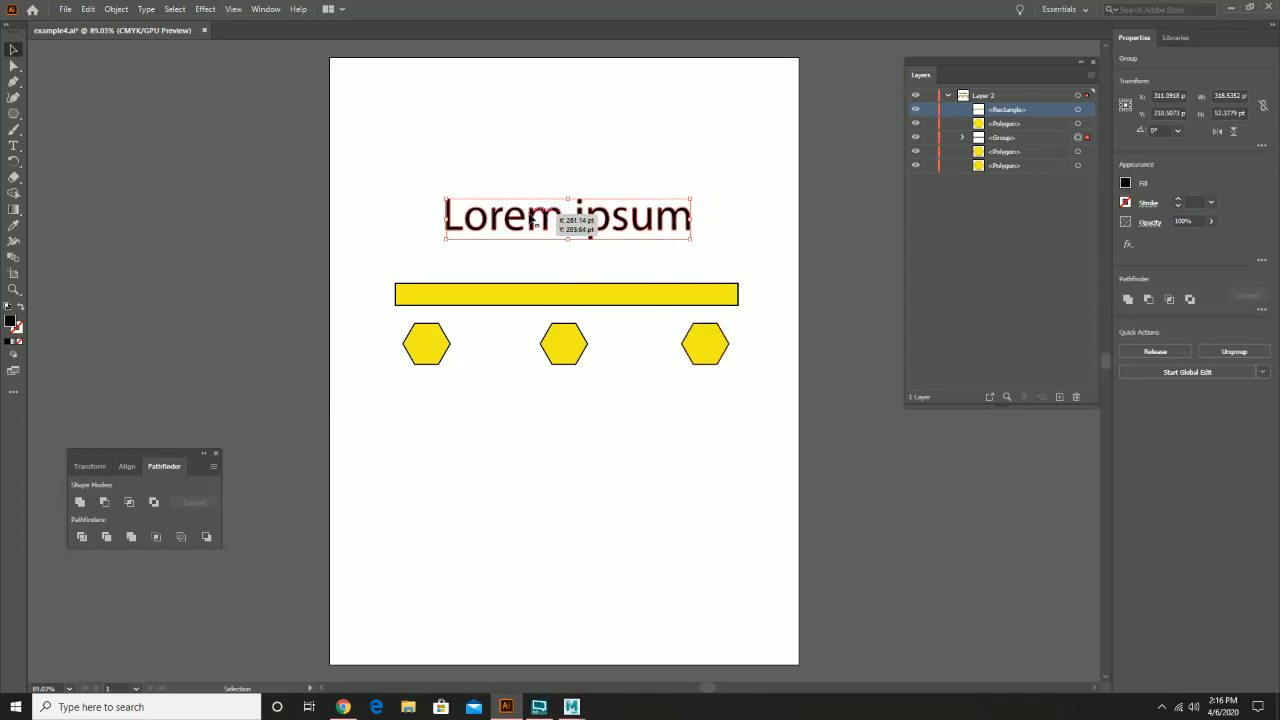
# Select the outlined letter L with Direct Selection to inspect its anchor points, and return to the Selection tool
pyautogui.click(14, 65)
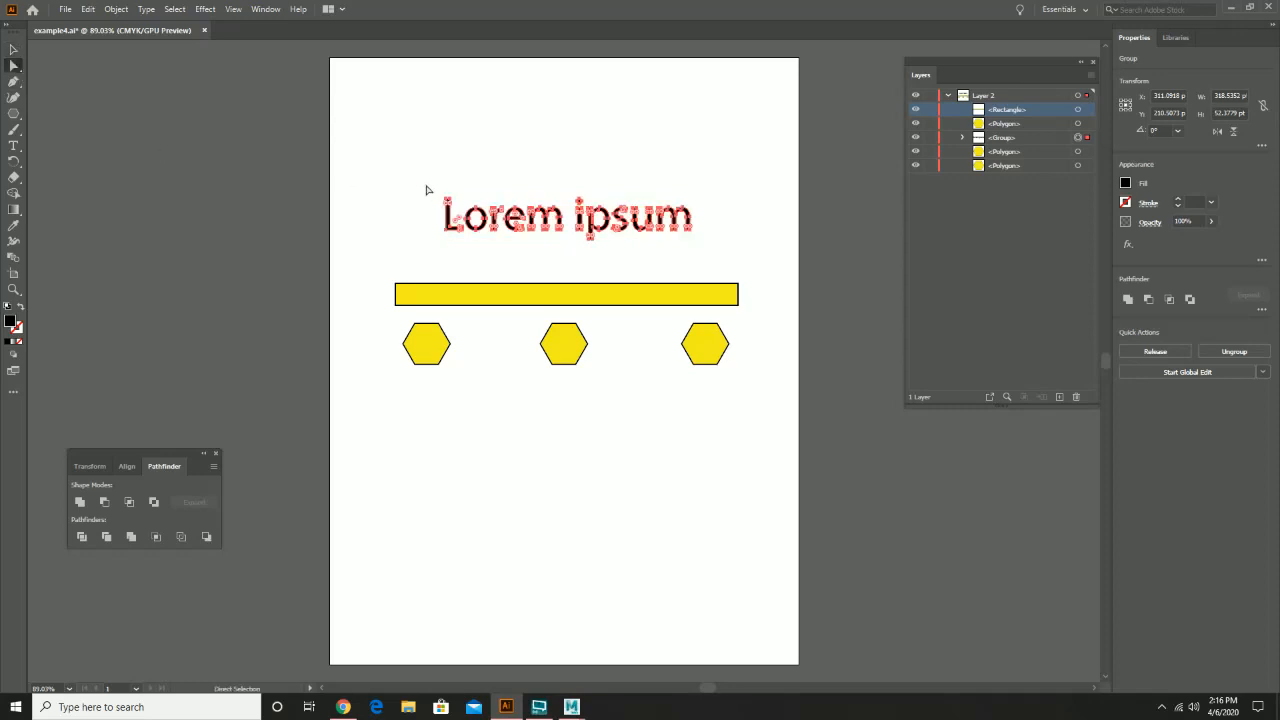
pyautogui.moveTo(426, 190); pyautogui.dragTo(460, 212)
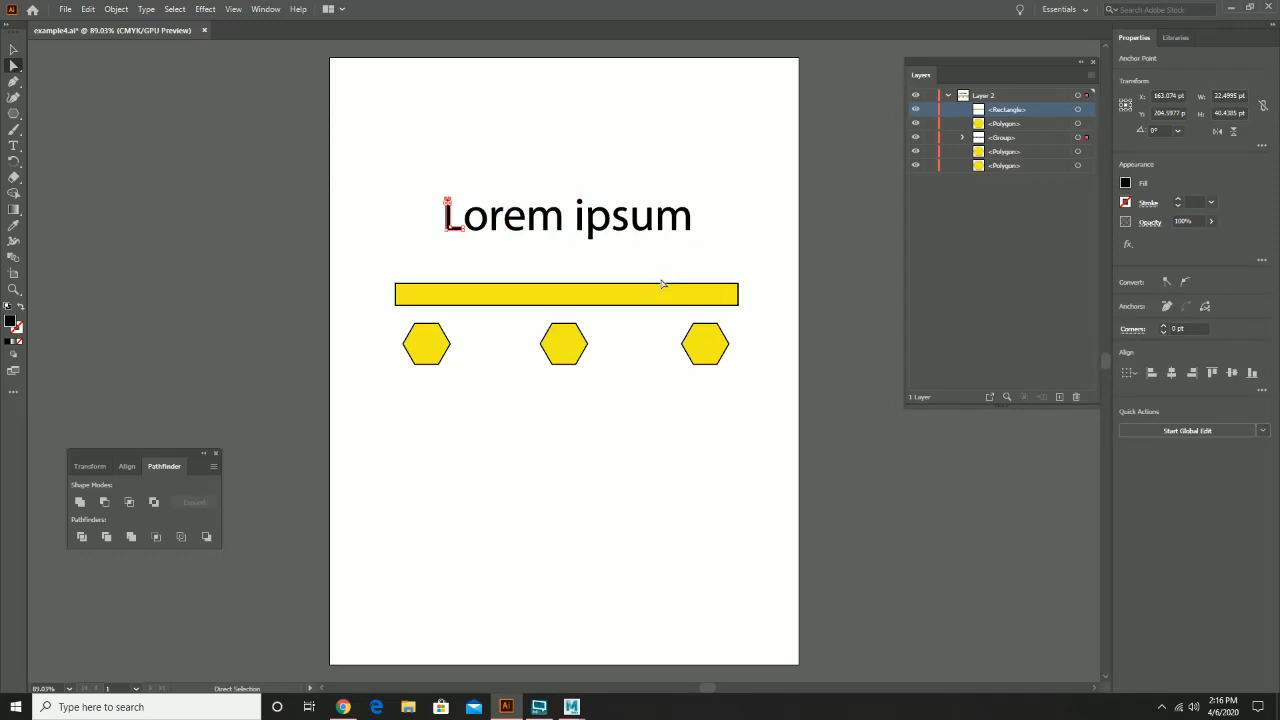
pyautogui.rightClick(502, 209)
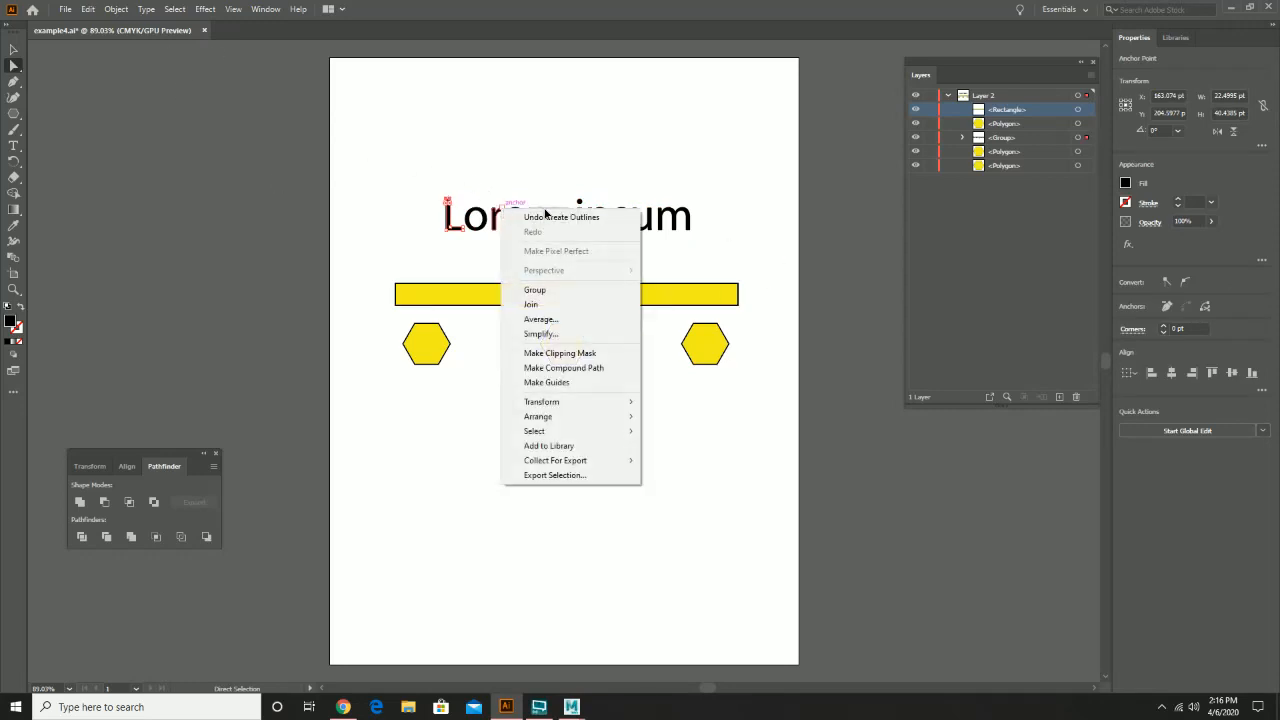
pyautogui.click(14, 49)
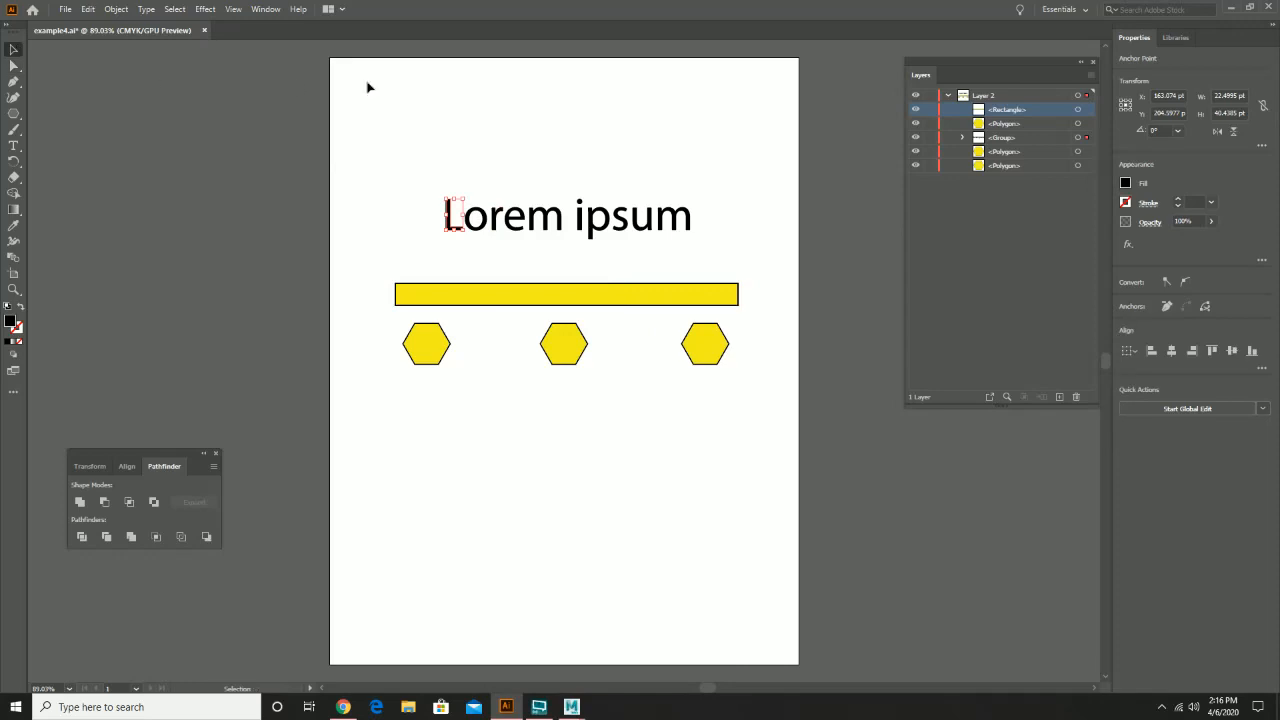
# Save the artwork to the Desktop as example4.ai, replacing the existing file
pyautogui.click(66, 10)
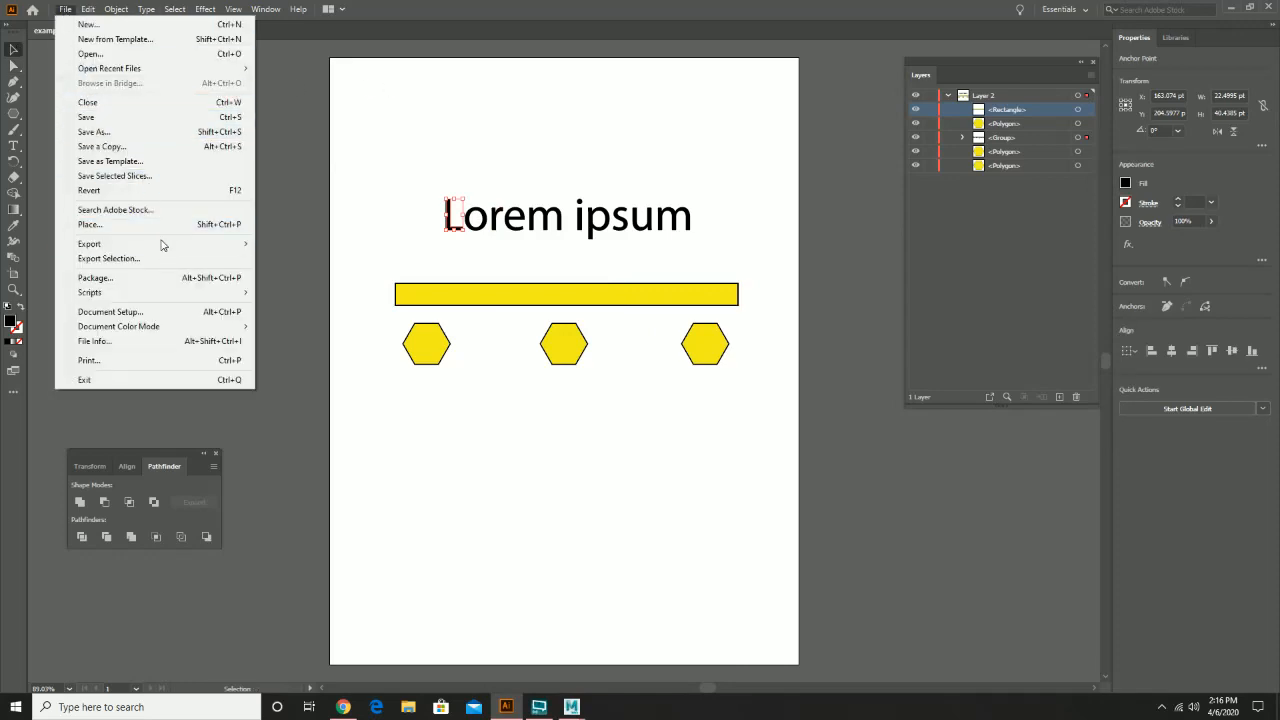
pyautogui.moveTo(165, 246)
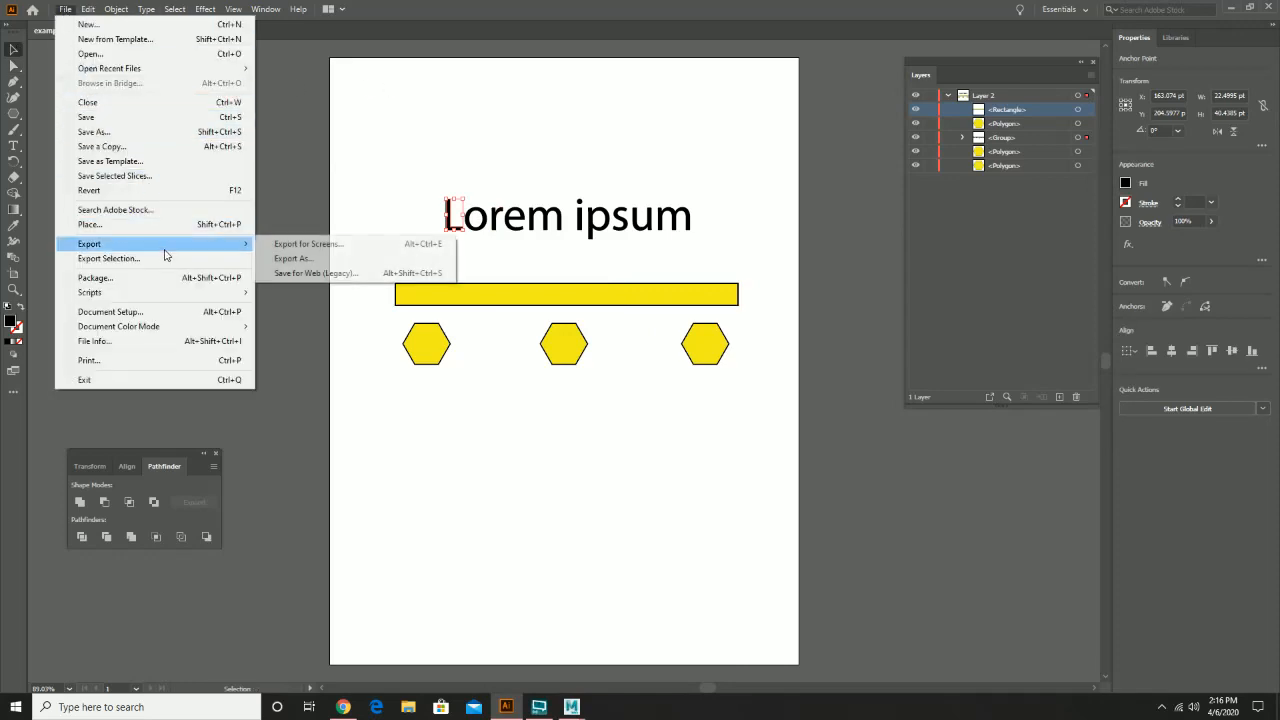
pyautogui.click(145, 132)
pyautogui.click(190, 97)
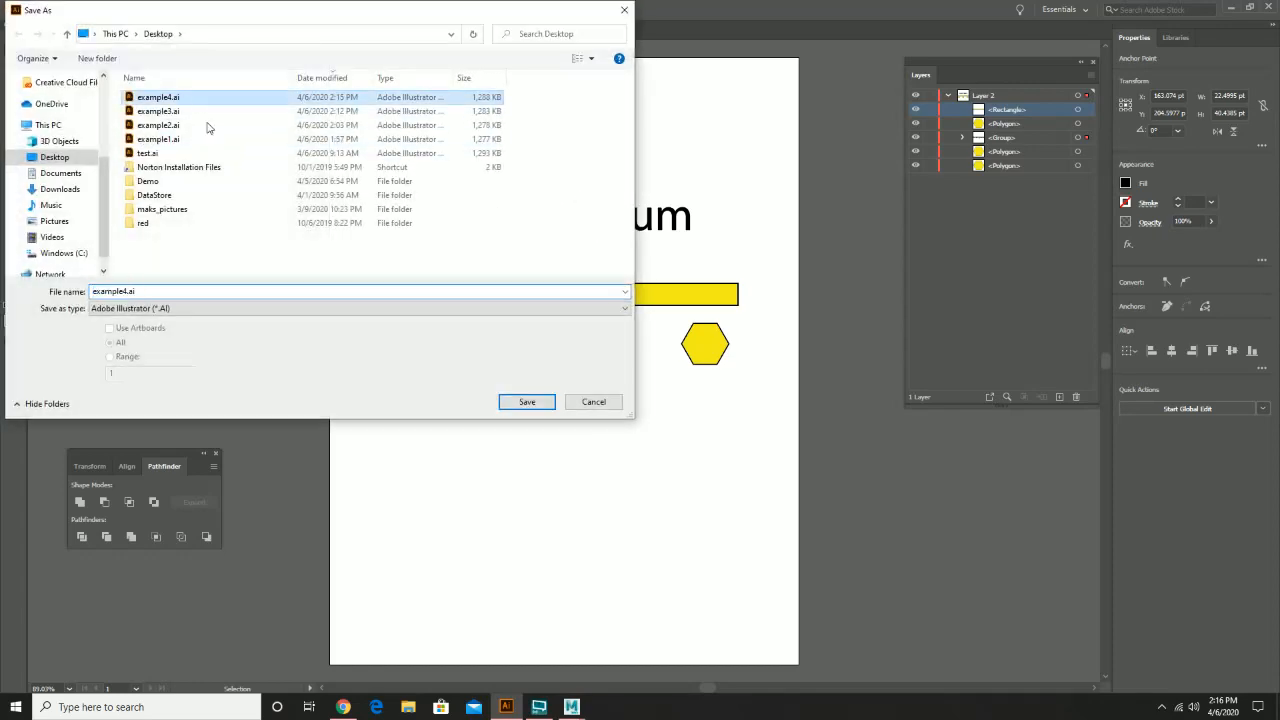
pyautogui.click(527, 401)
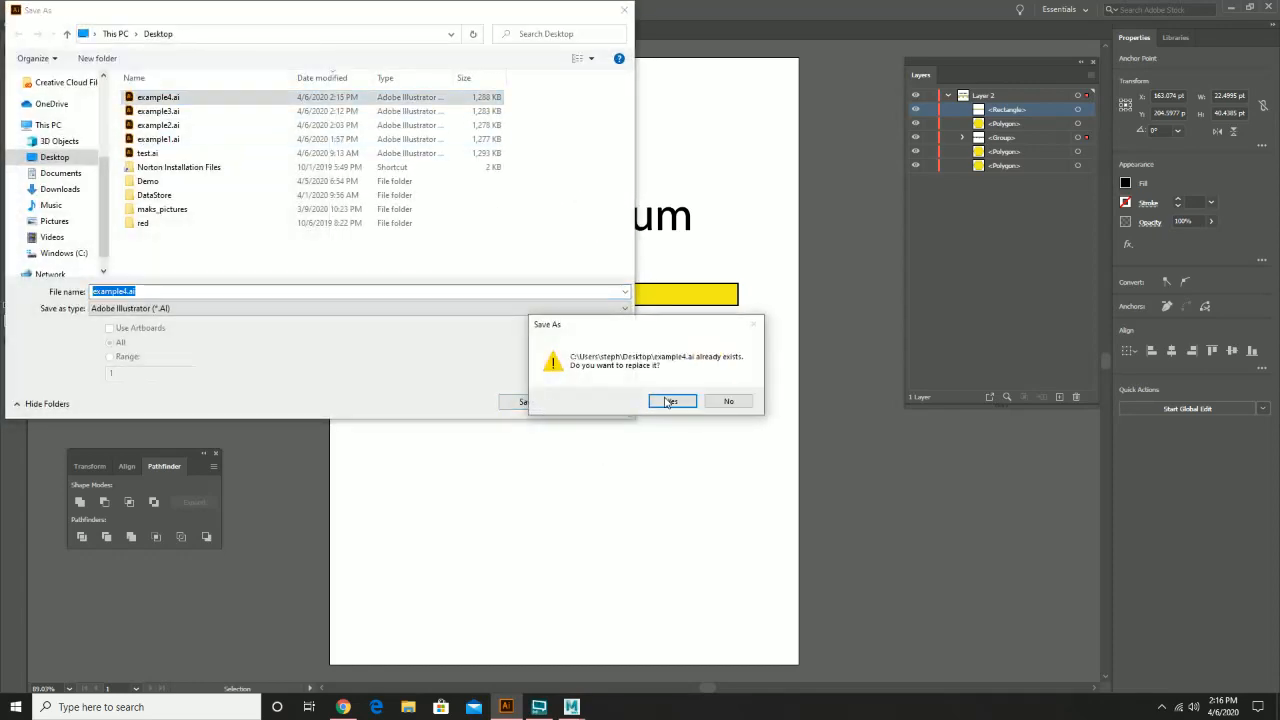
pyautogui.click(671, 401)
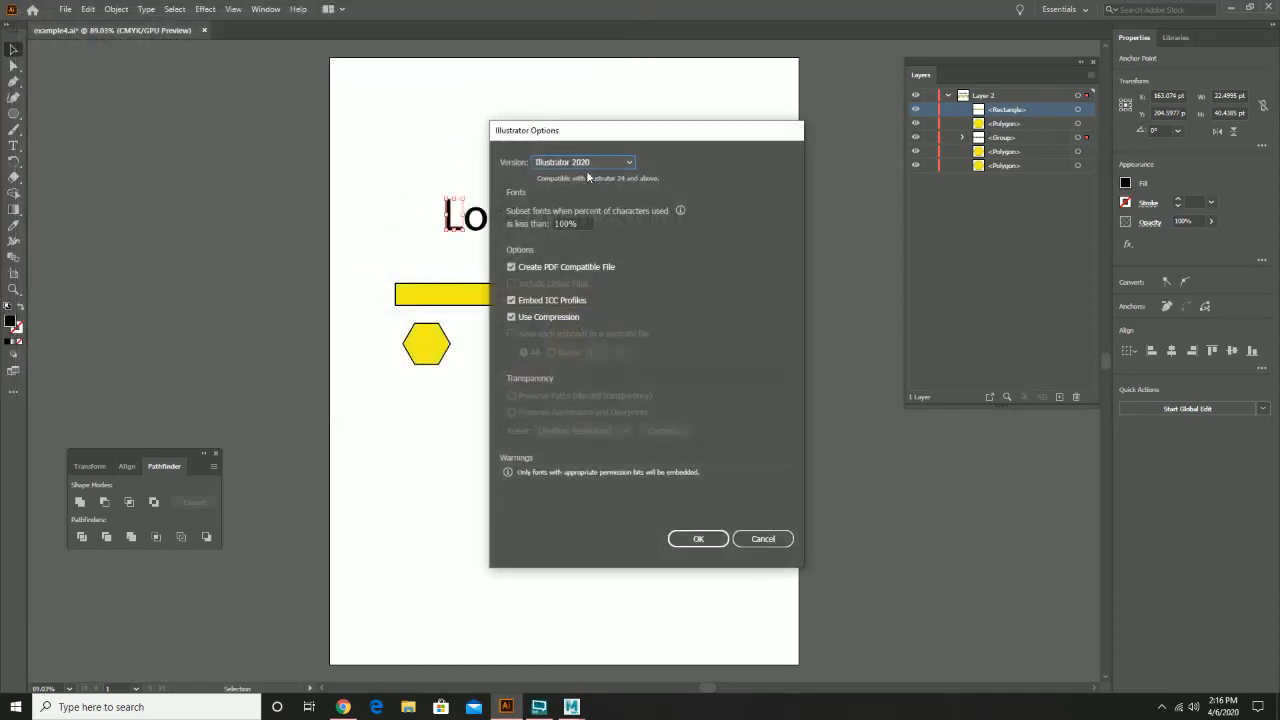
# Set the saved file's version to Illustrator 8 and accept the older format conversion
pyautogui.click(592, 162)
pyautogui.click(590, 340)
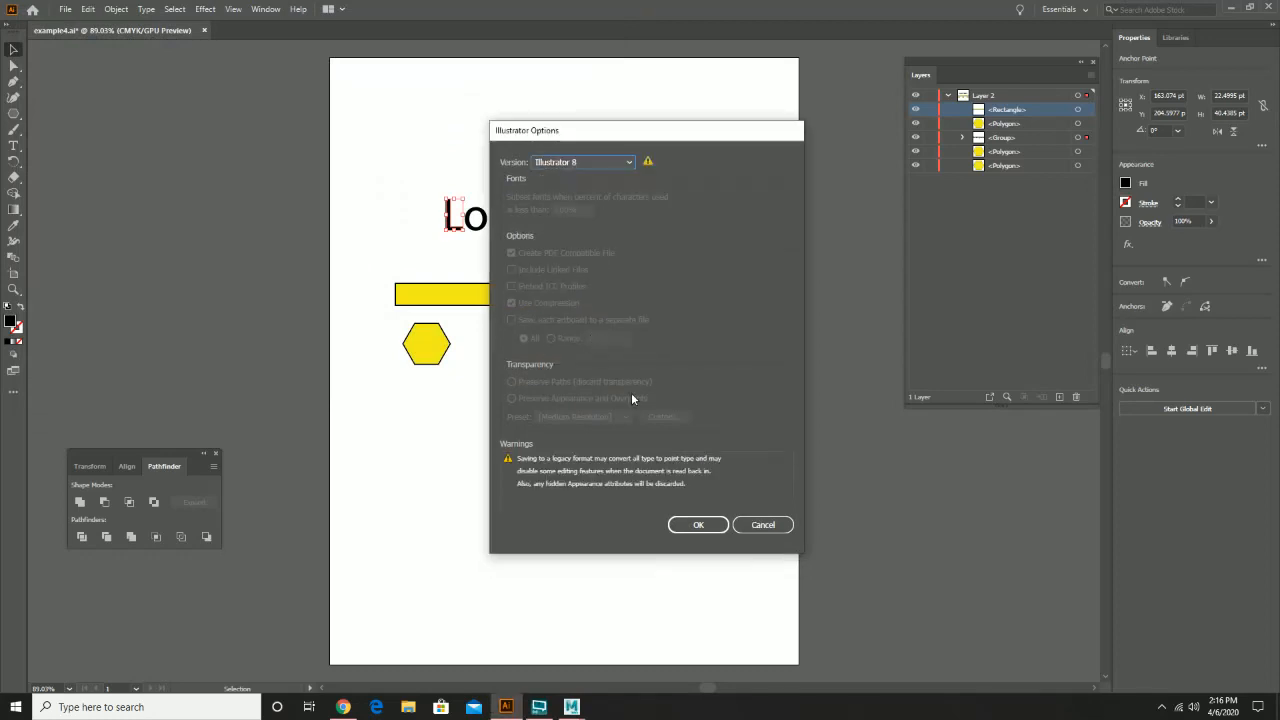
pyautogui.click(703, 530)
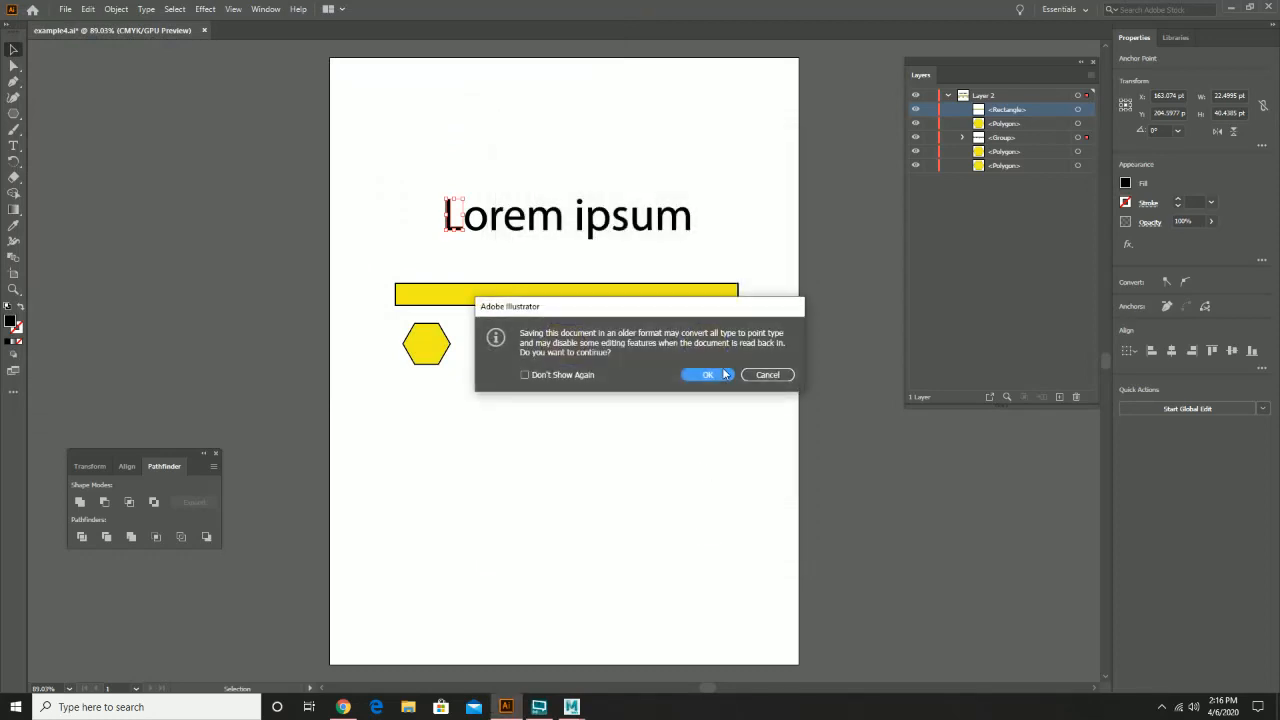
pyautogui.click(716, 378)
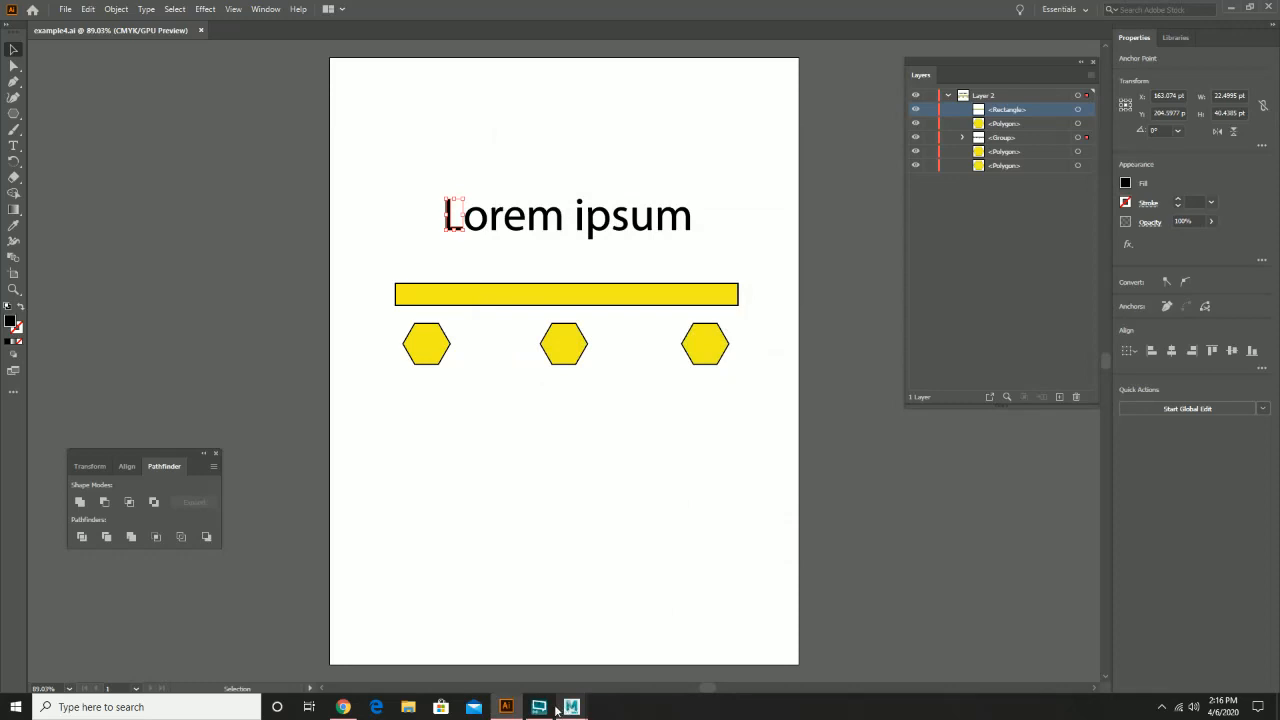
# Switch to Maya and import the updated example4.ai from the Desktop with the existing Bevel options
pyautogui.moveTo(571, 707)
pyautogui.click(635, 649)
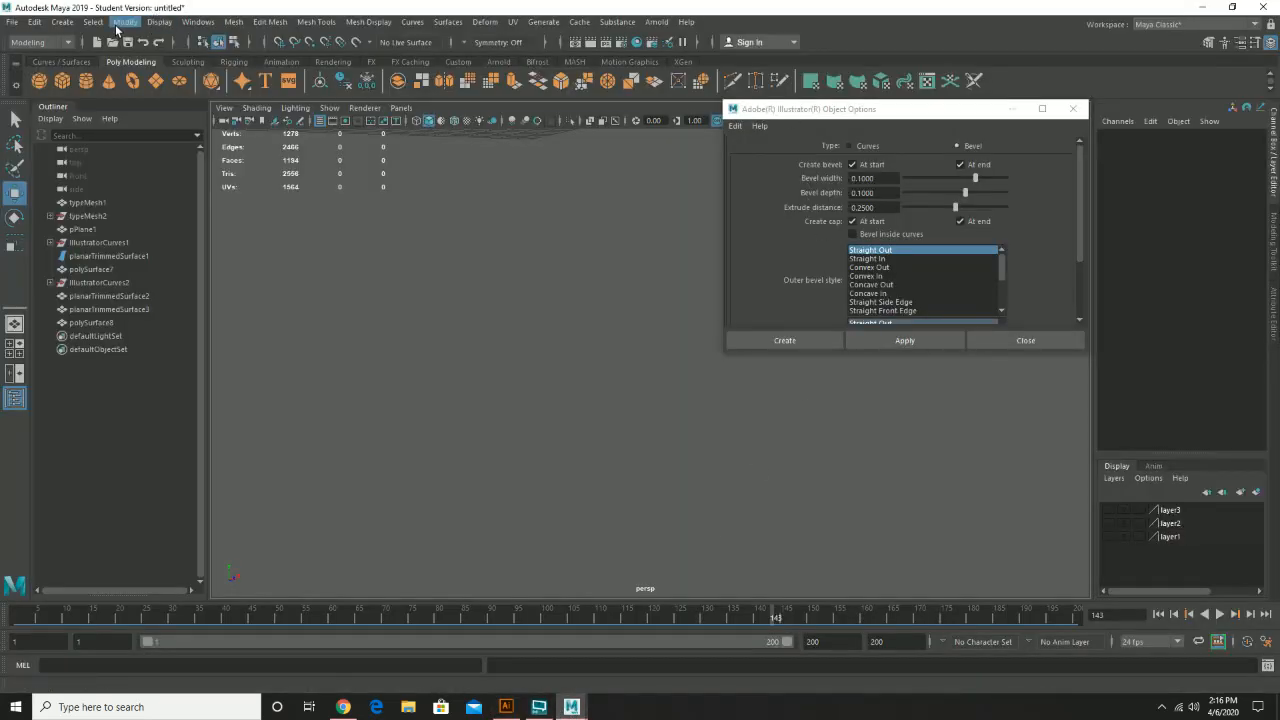
pyautogui.click(70, 22)
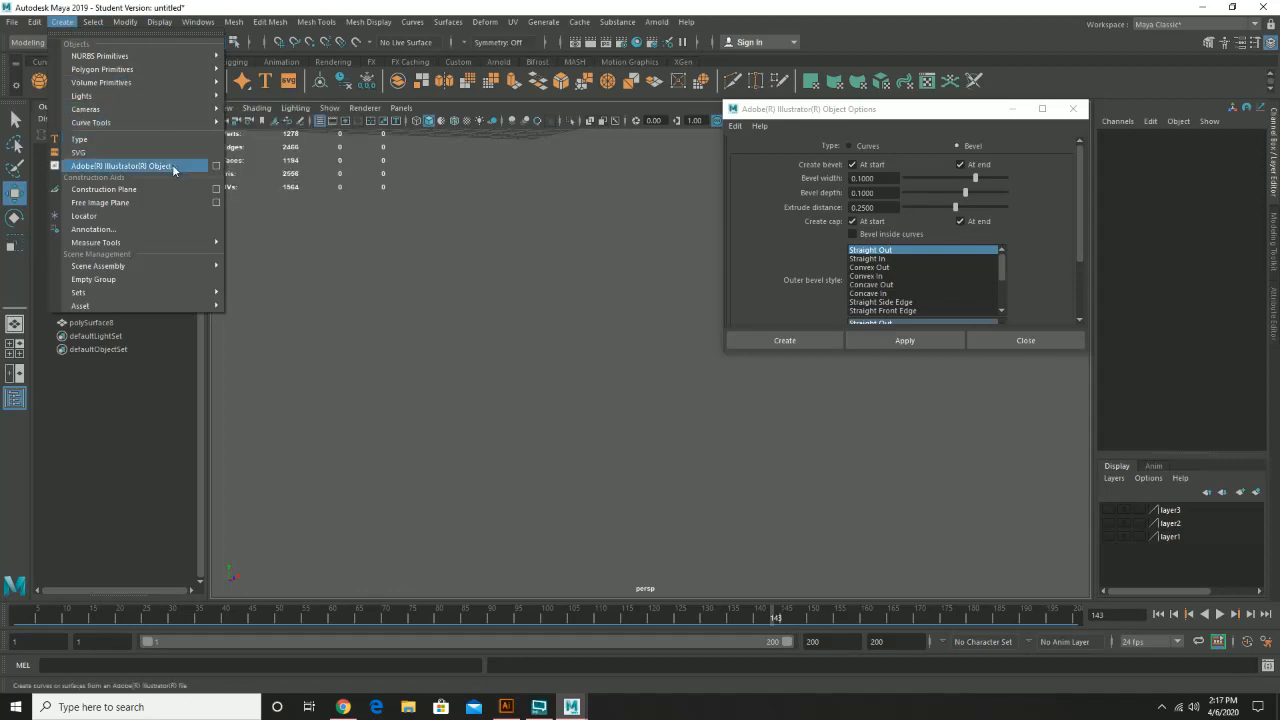
pyautogui.click(1053, 249)
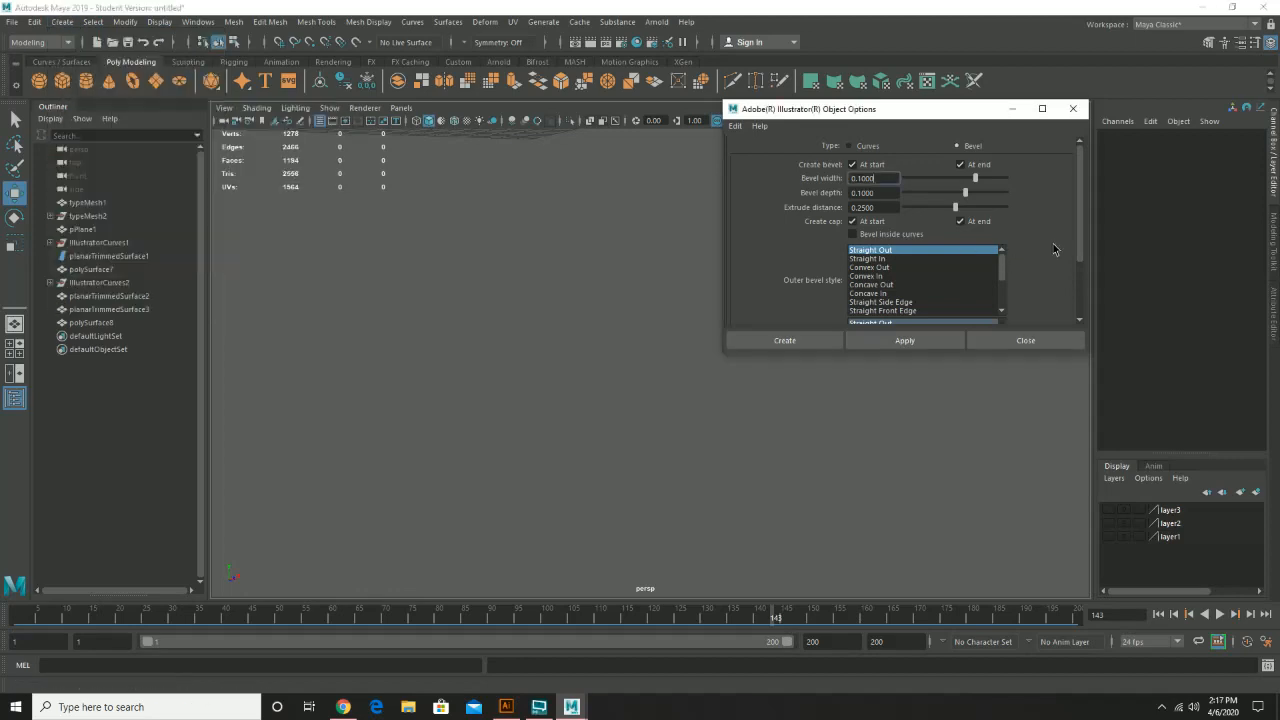
pyautogui.click(905, 341)
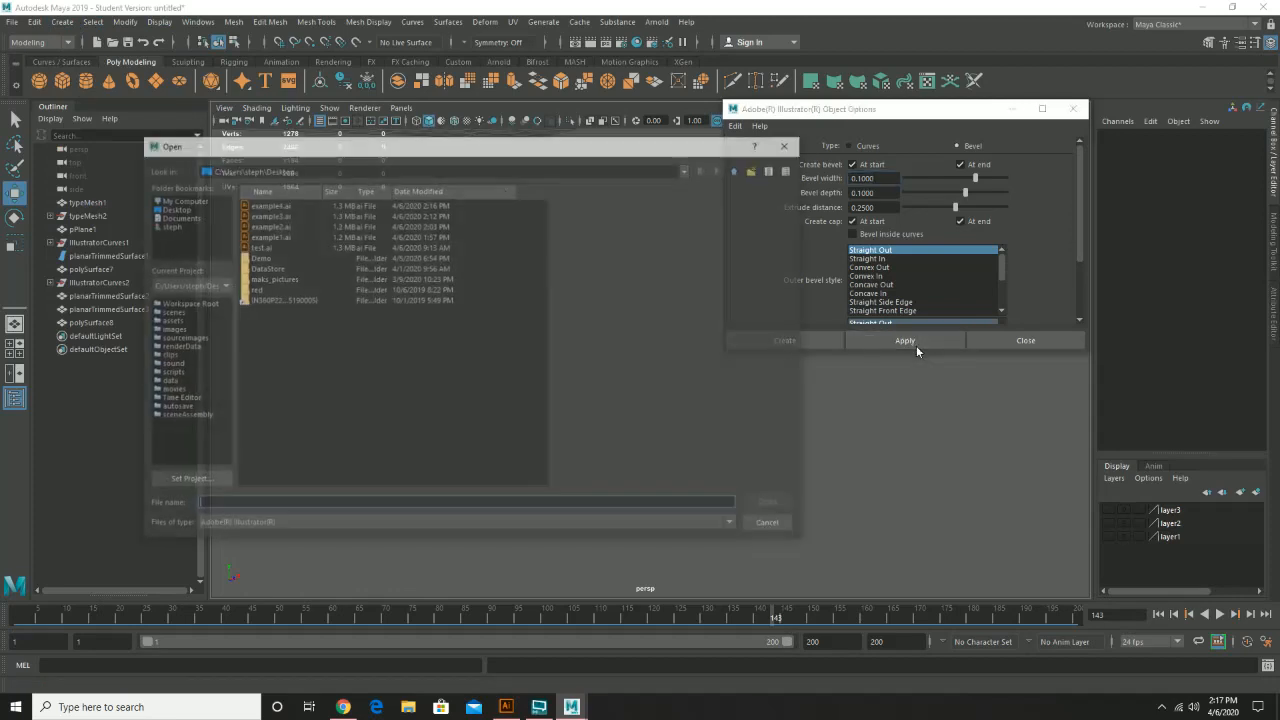
pyautogui.click(285, 206)
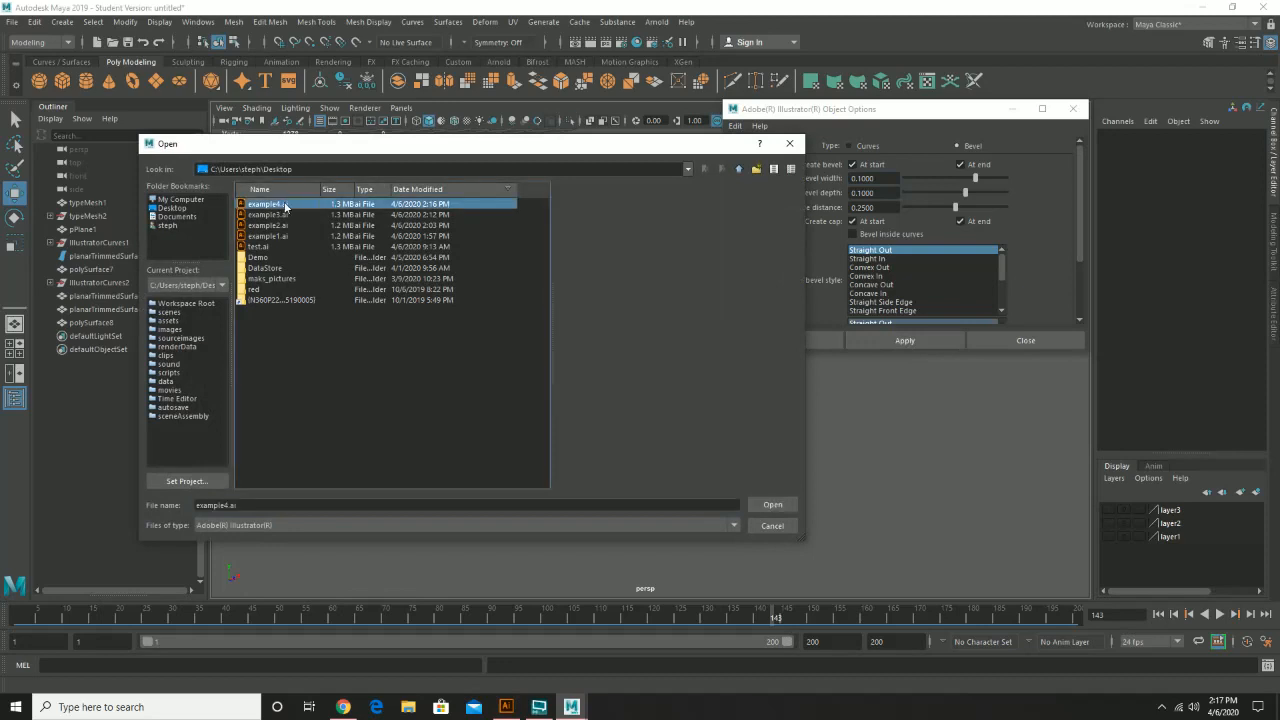
pyautogui.doubleClick(285, 206)
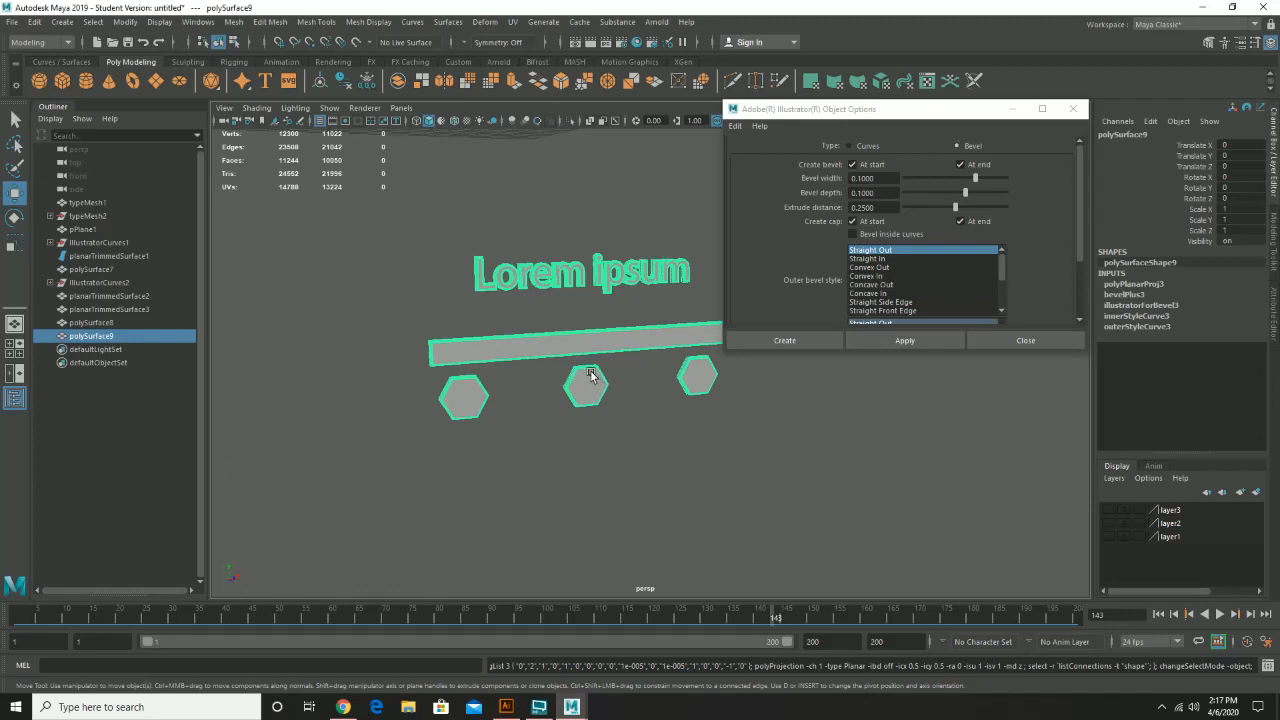
# Deselect the imported mesh and close the Illustrator object options
pyautogui.keyDown('alt'); pyautogui.moveTo(579, 367); pyautogui.dragTo(536, 327); pyautogui.keyUp('alt')
pyautogui.keyDown('alt'); pyautogui.moveTo(536, 327); pyautogui.dragTo(668, 408, button='right'); pyautogui.keyUp('alt')
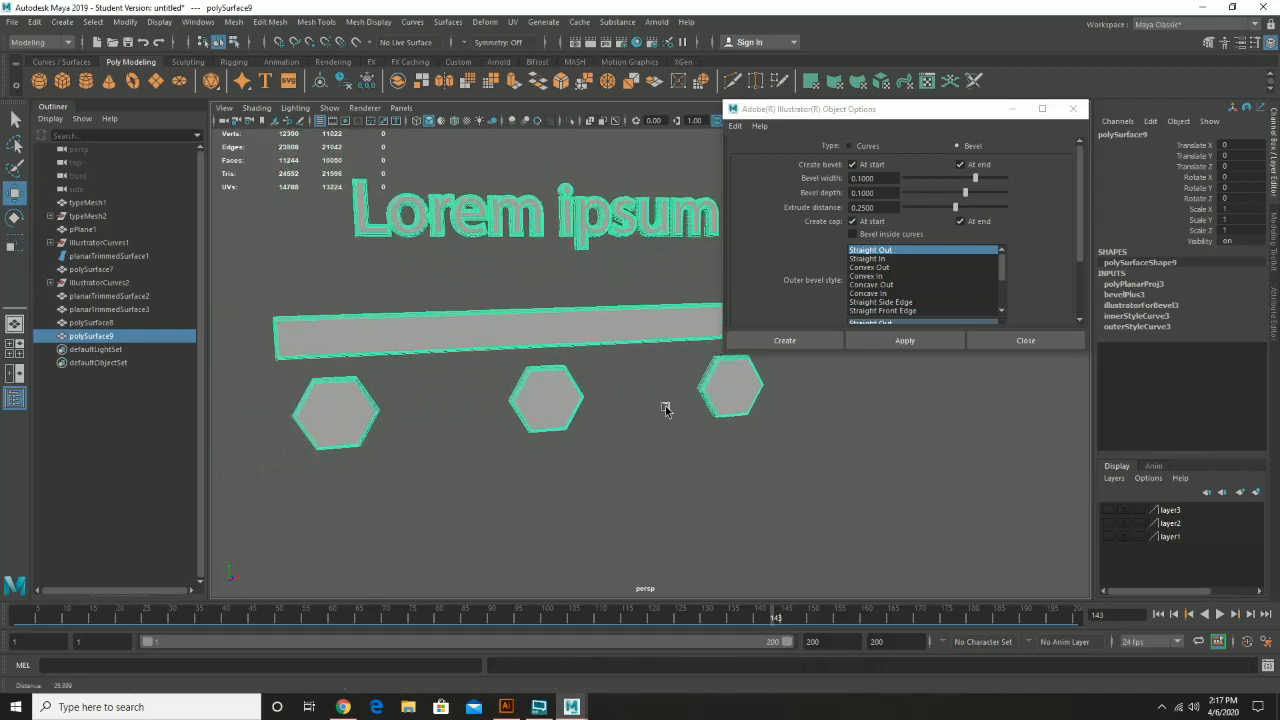
pyautogui.click(503, 268)
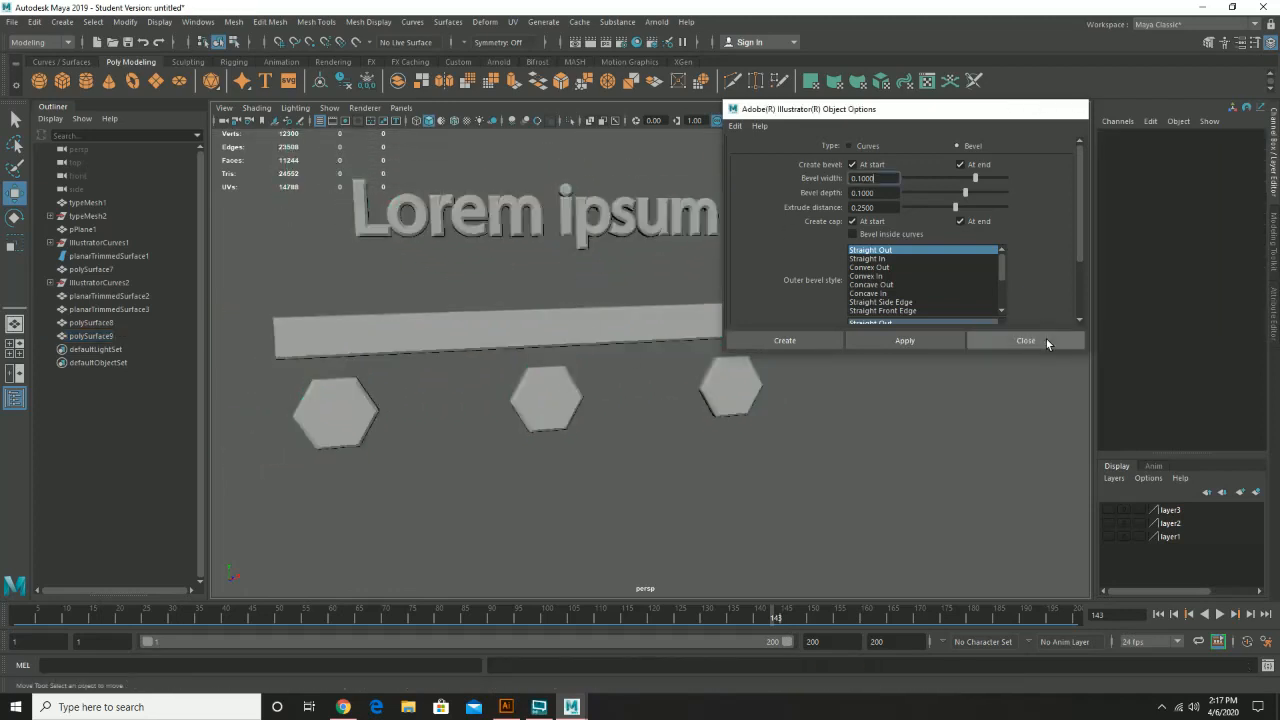
pyautogui.click(1046, 340)
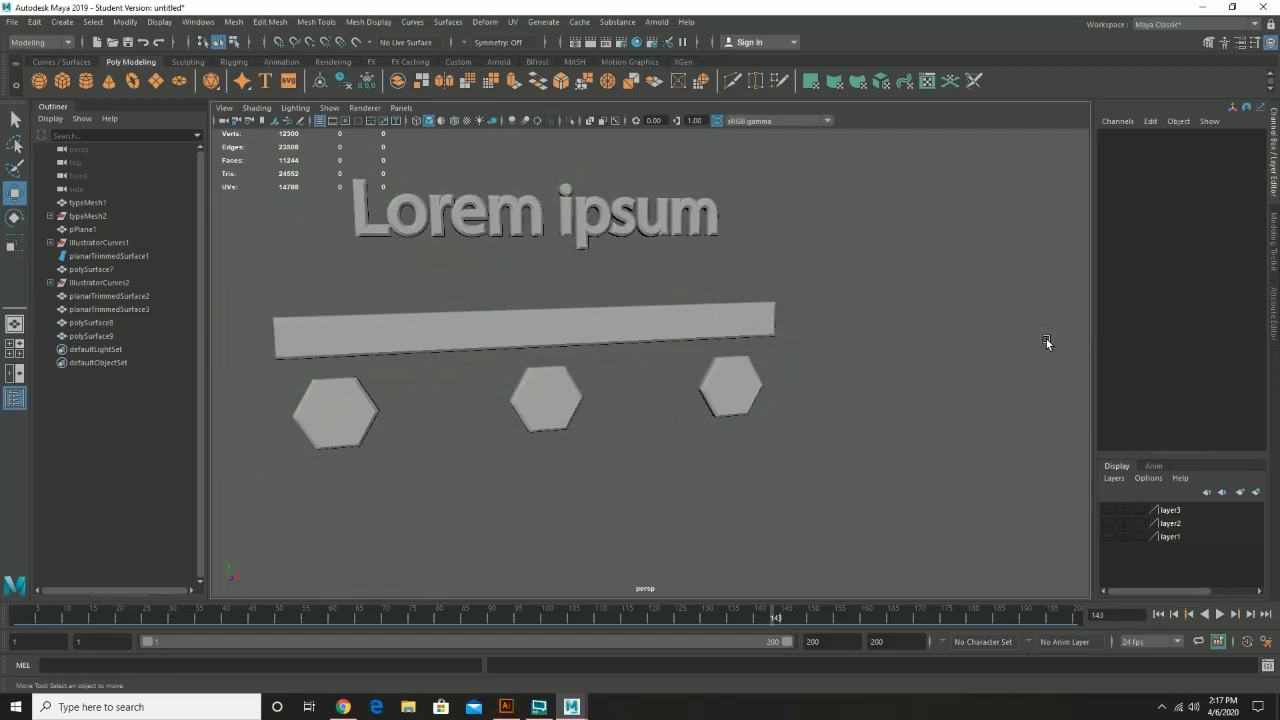
# Set the bevel Width and Depth of the imported text, bar and hexagon mesh to 0
pyautogui.click(640, 340)
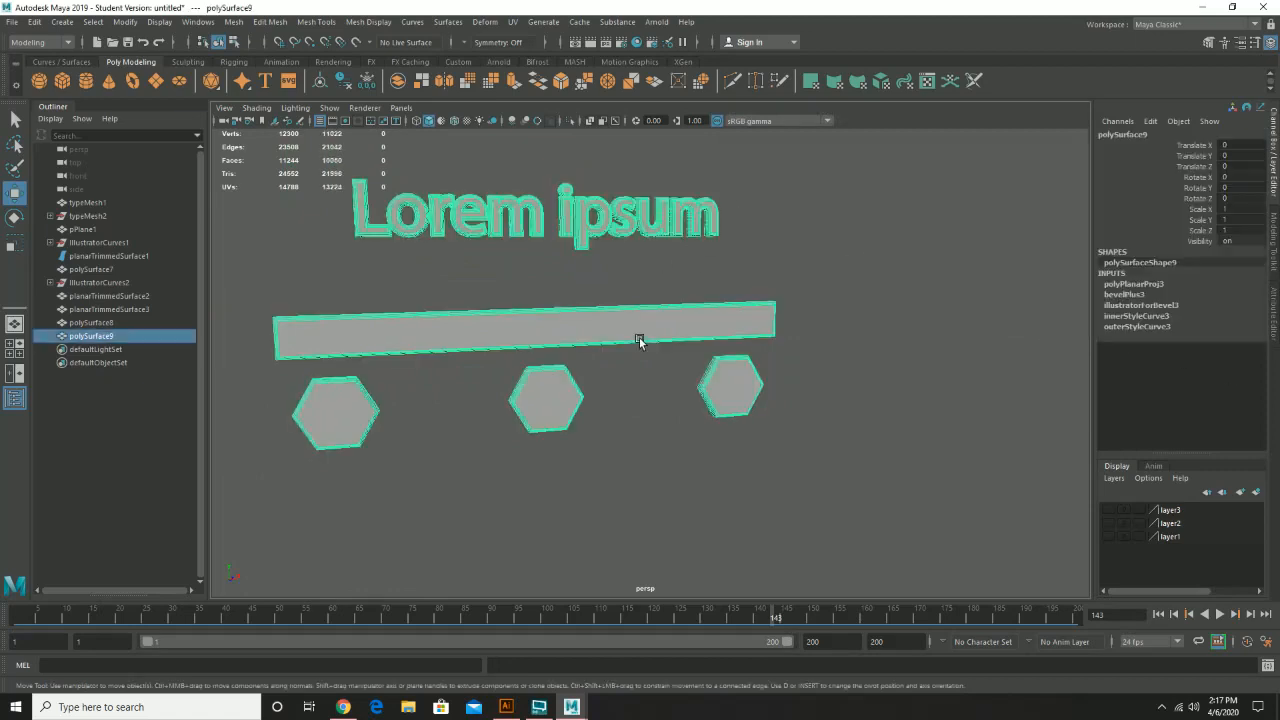
pyautogui.click(1128, 294)
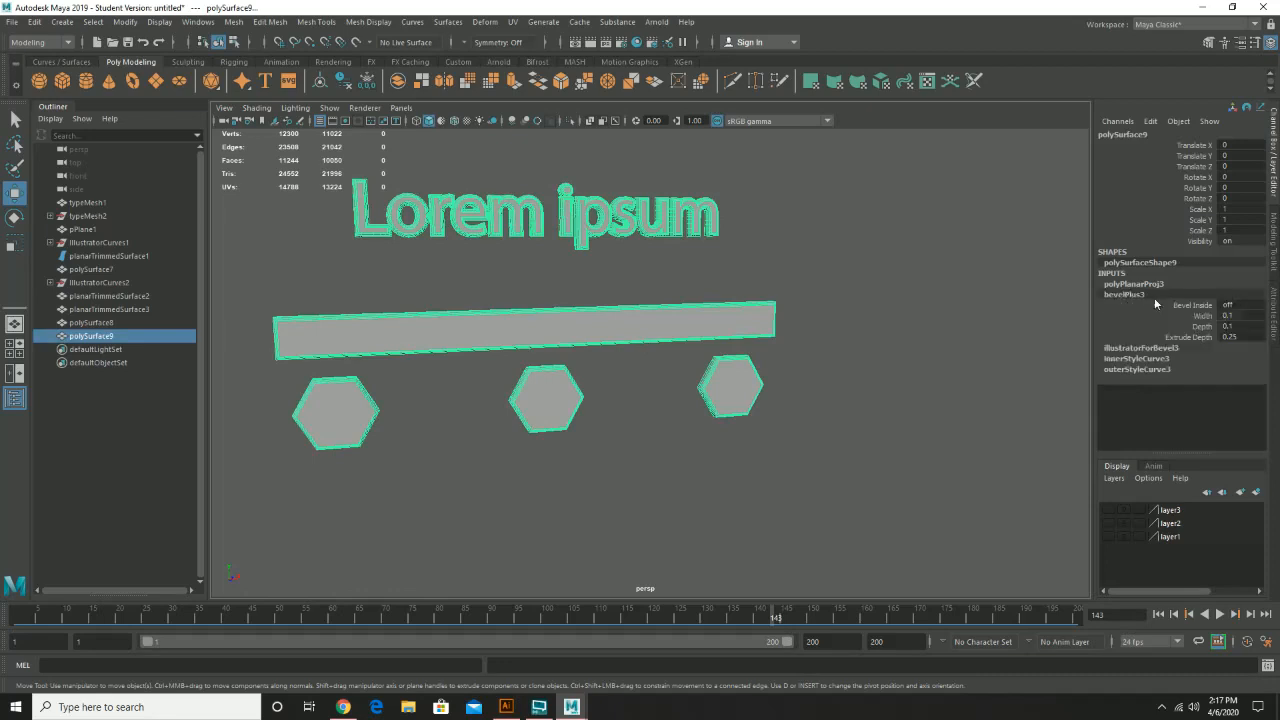
pyautogui.doubleClick(1240, 316)
pyautogui.press('Tab')
pyautogui.write('0')
pyautogui.press('Return')
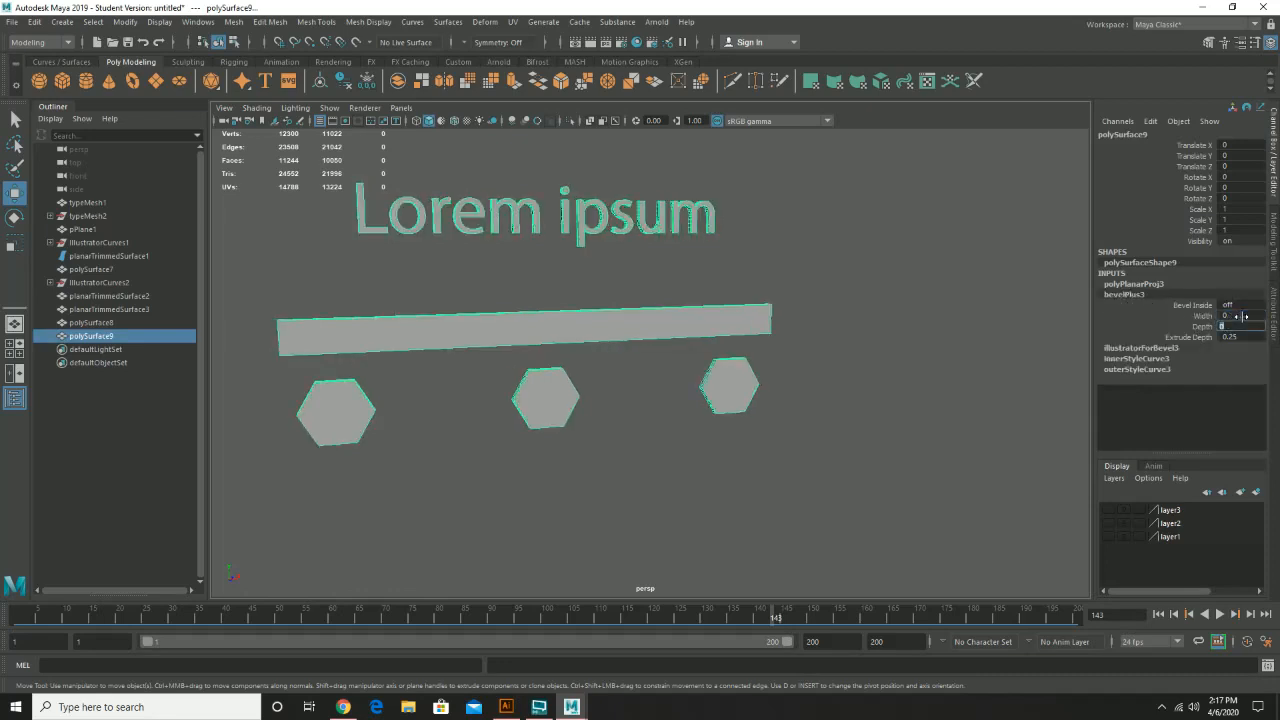
# Increase the imported mesh's Extrude Depth to 3.05
pyautogui.click(1205, 337)
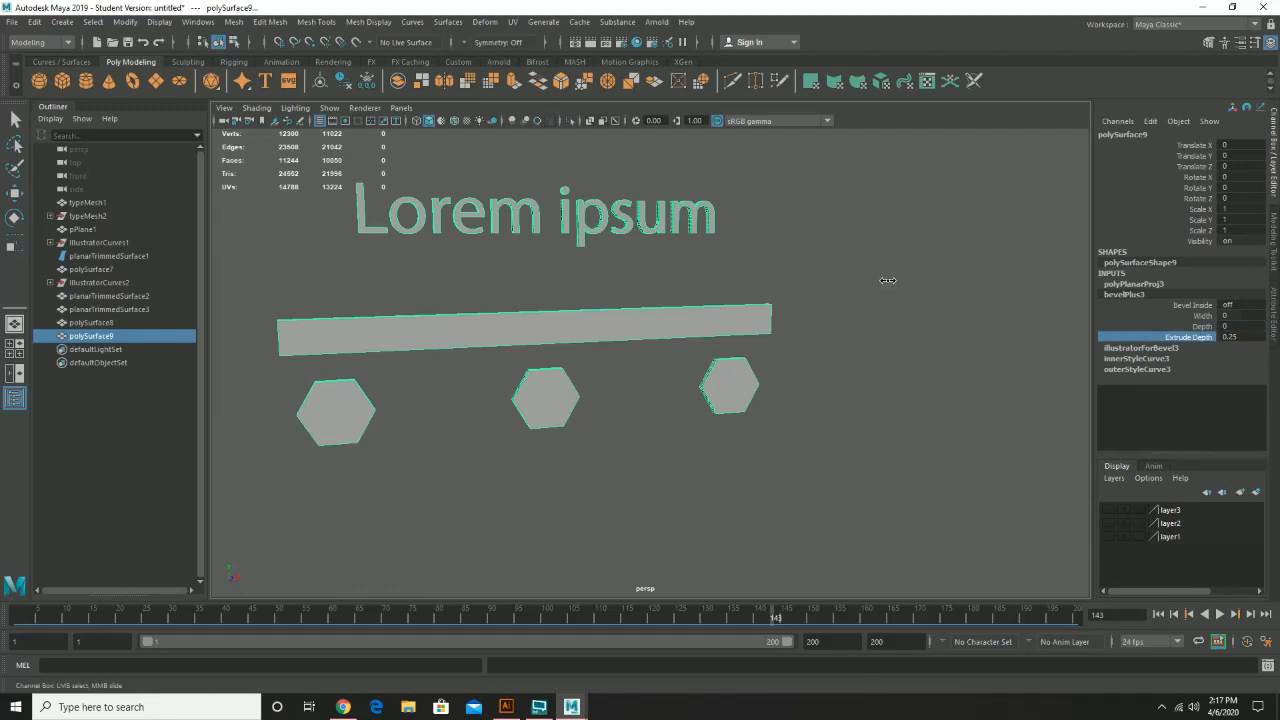
pyautogui.moveTo(888, 280); pyautogui.dragTo(893, 284, button='middle')
pyautogui.keyDown('alt'); pyautogui.moveTo(893, 284); pyautogui.dragTo(846, 306); pyautogui.keyUp('alt')
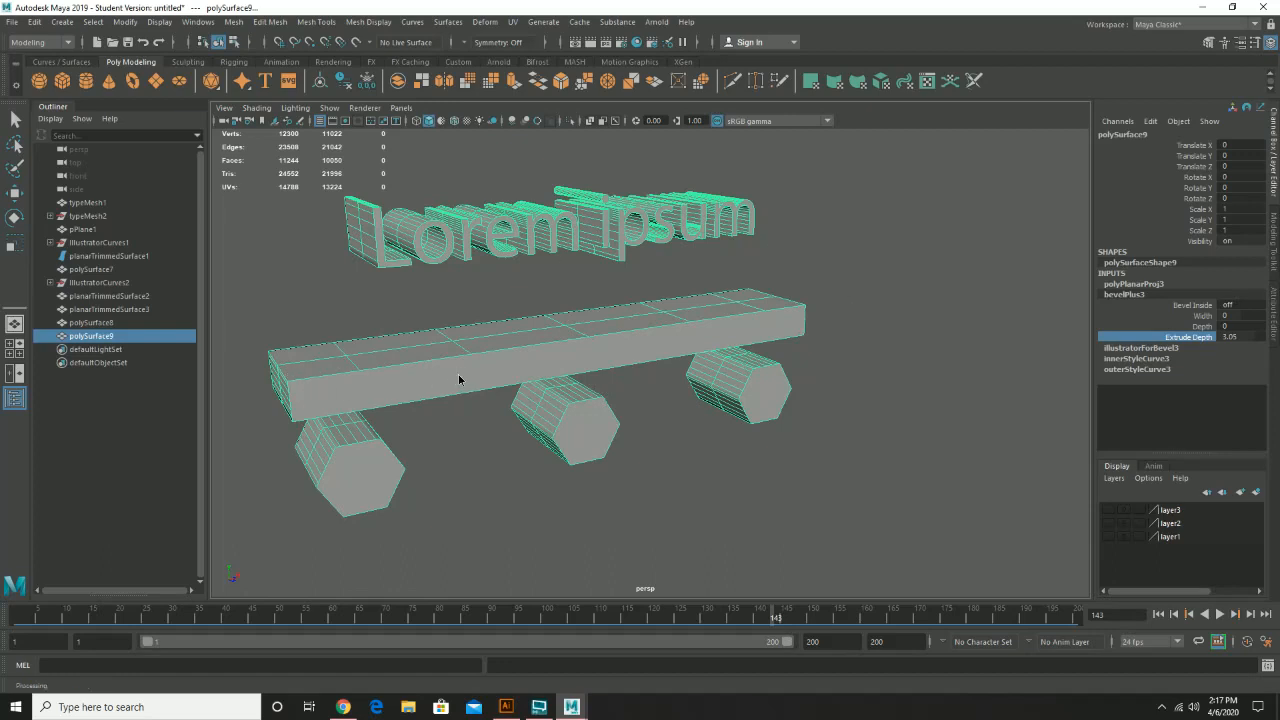
# Return the imported text, bar and hexagon mesh to object selection and delete its construction history
pyautogui.moveTo(460, 374); pyautogui.dragTo(501, 377, button='right')
pyautogui.scroll(-3, 616, 367)
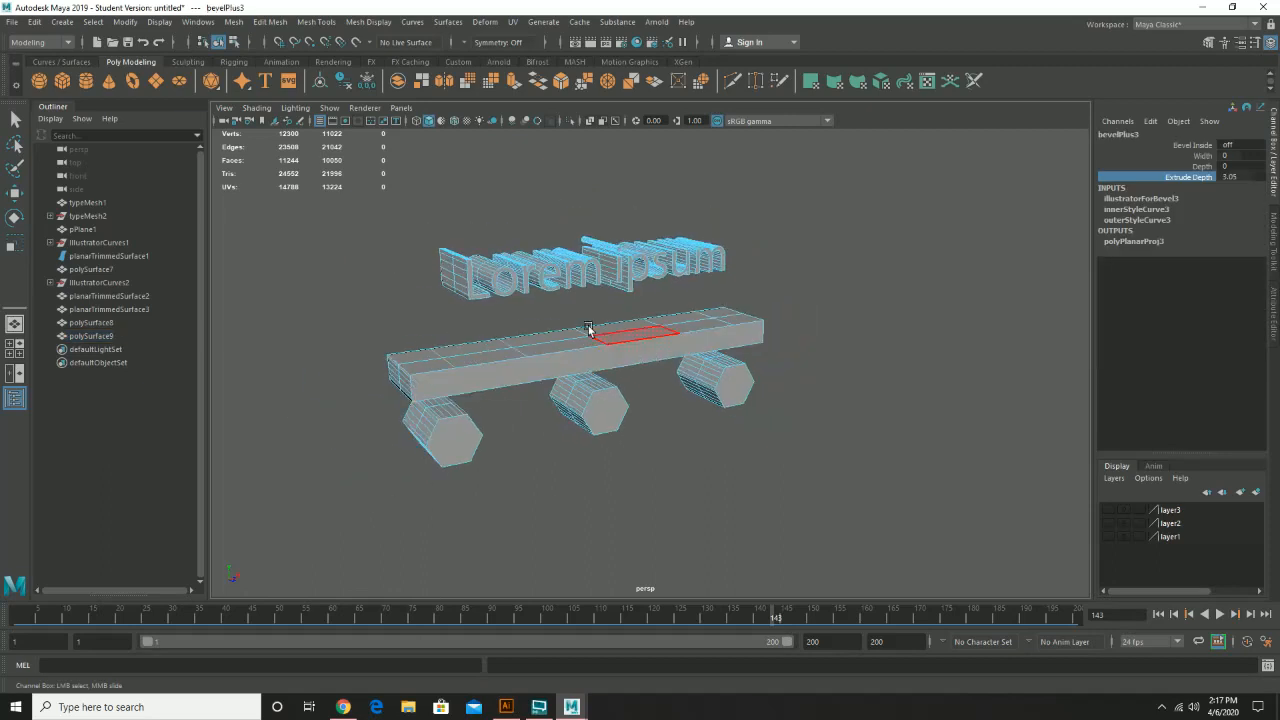
pyautogui.rightClick(553, 285)
pyautogui.click(588, 274)
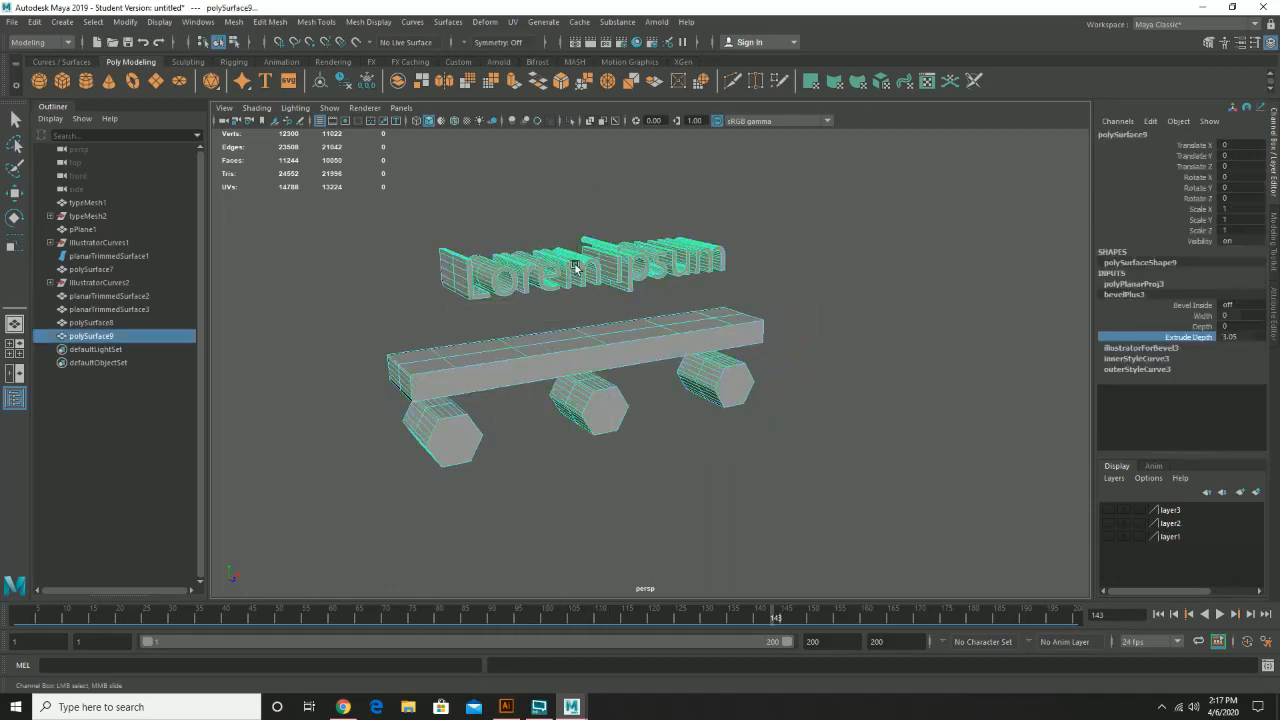
pyautogui.keyDown('alt'); pyautogui.moveTo(757, 332); pyautogui.dragTo(744, 327); pyautogui.keyUp('alt')
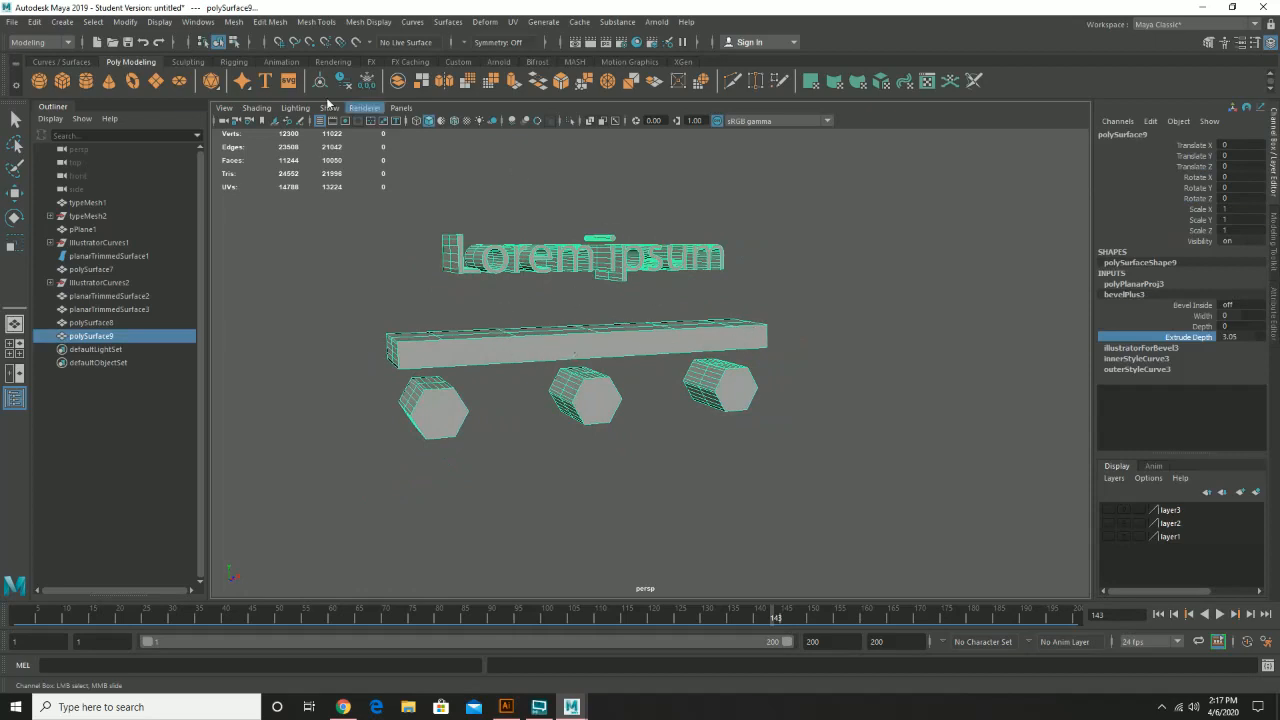
pyautogui.click(35, 22)
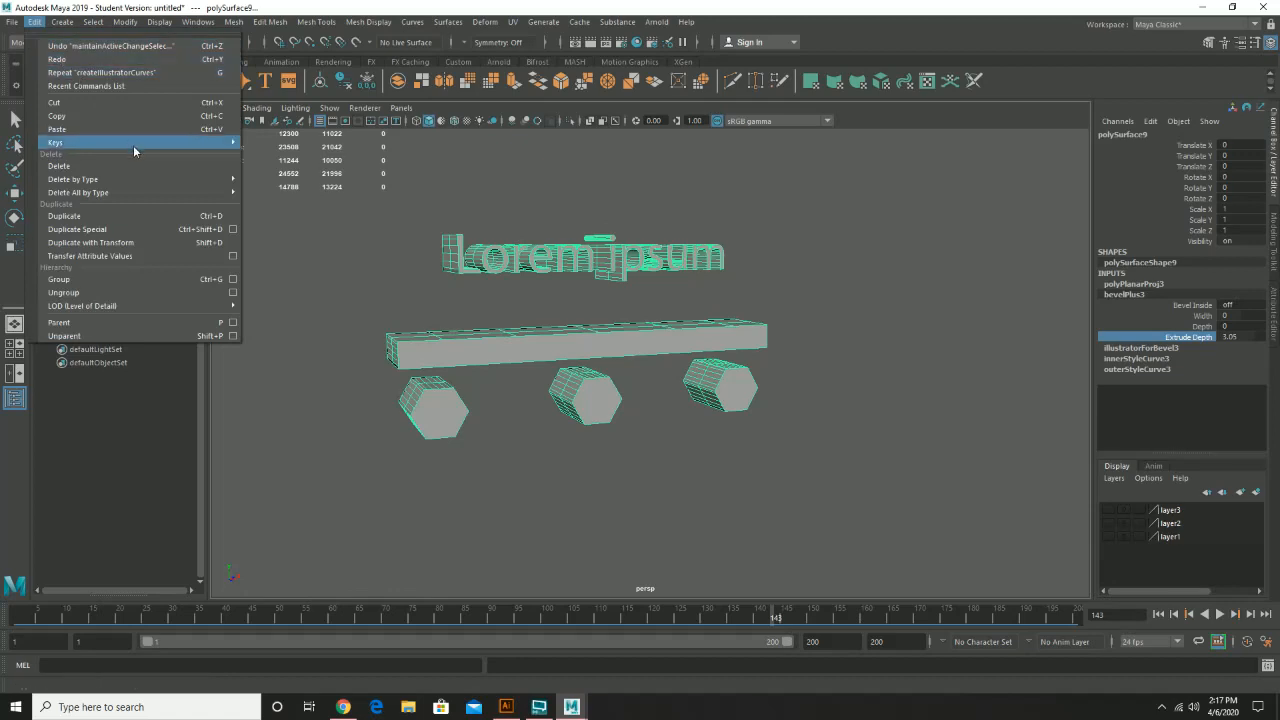
pyautogui.moveTo(224, 179)
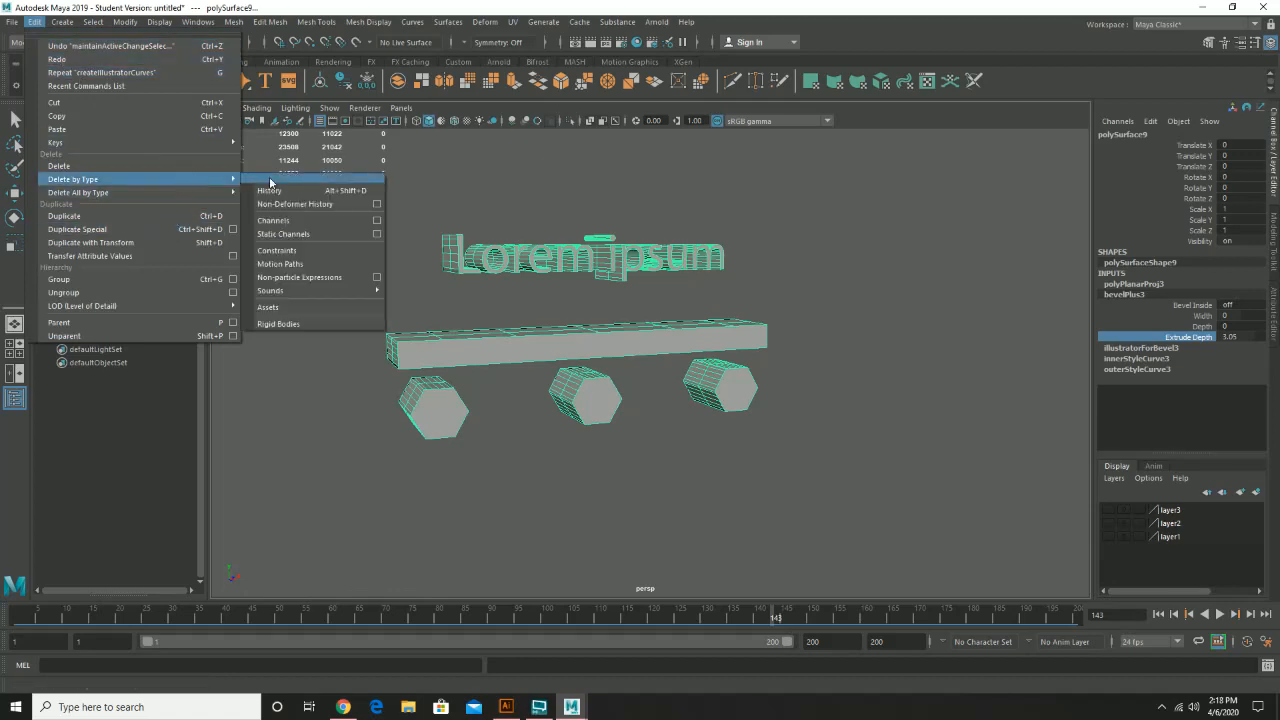
pyautogui.click(272, 190)
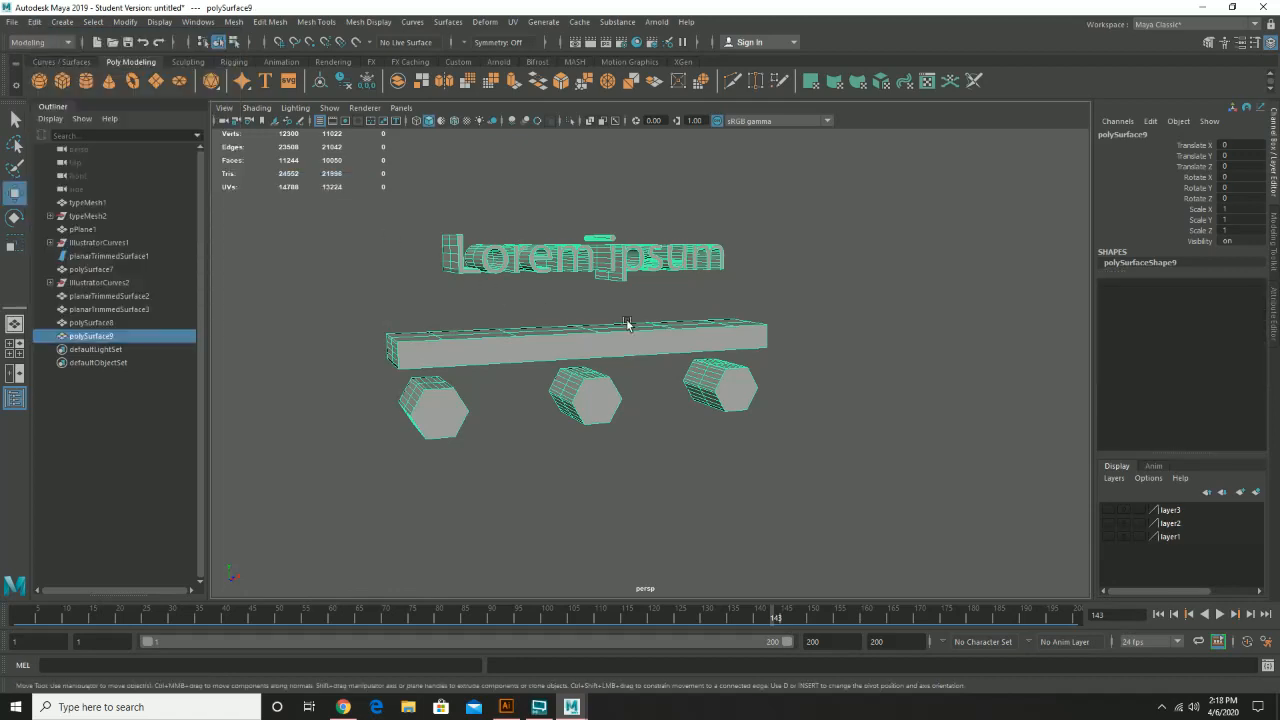
# Select the faces of the bar and the three hexagons, and separate the mesh into individual objects
pyautogui.moveTo(596, 346); pyautogui.dragTo(592, 368, button='right')
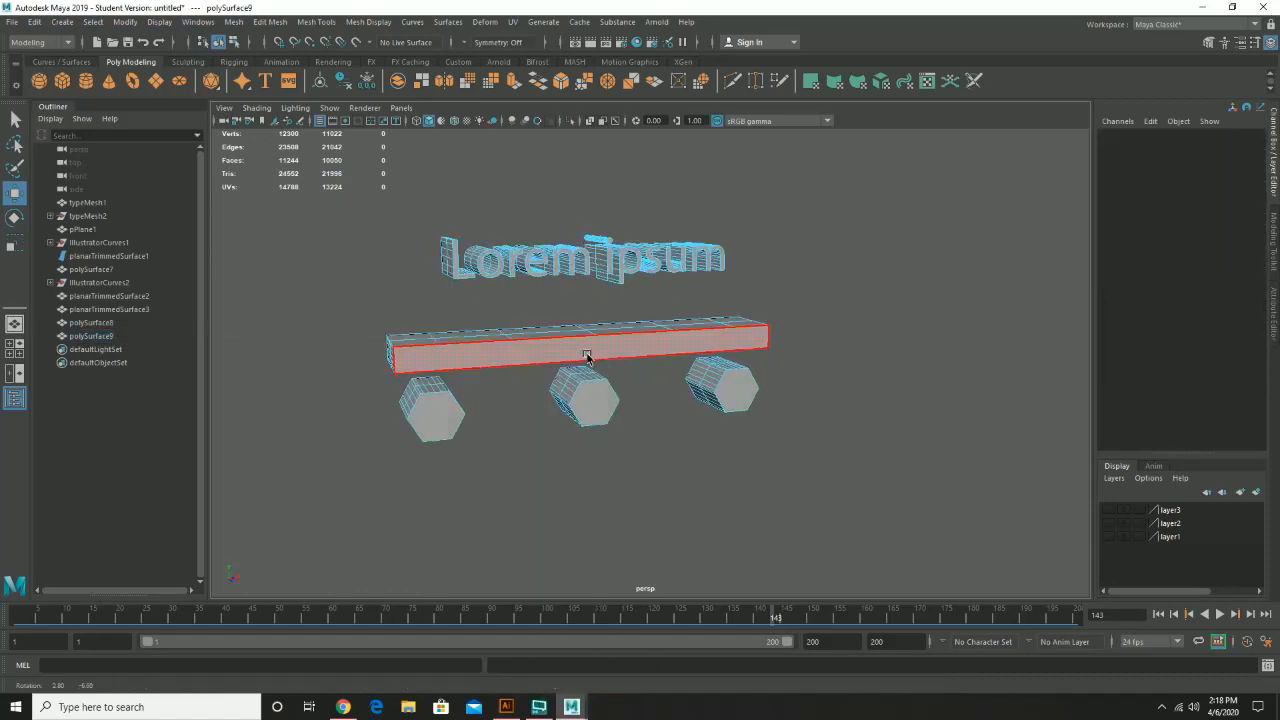
pyautogui.moveTo(358, 324); pyautogui.dragTo(808, 466)
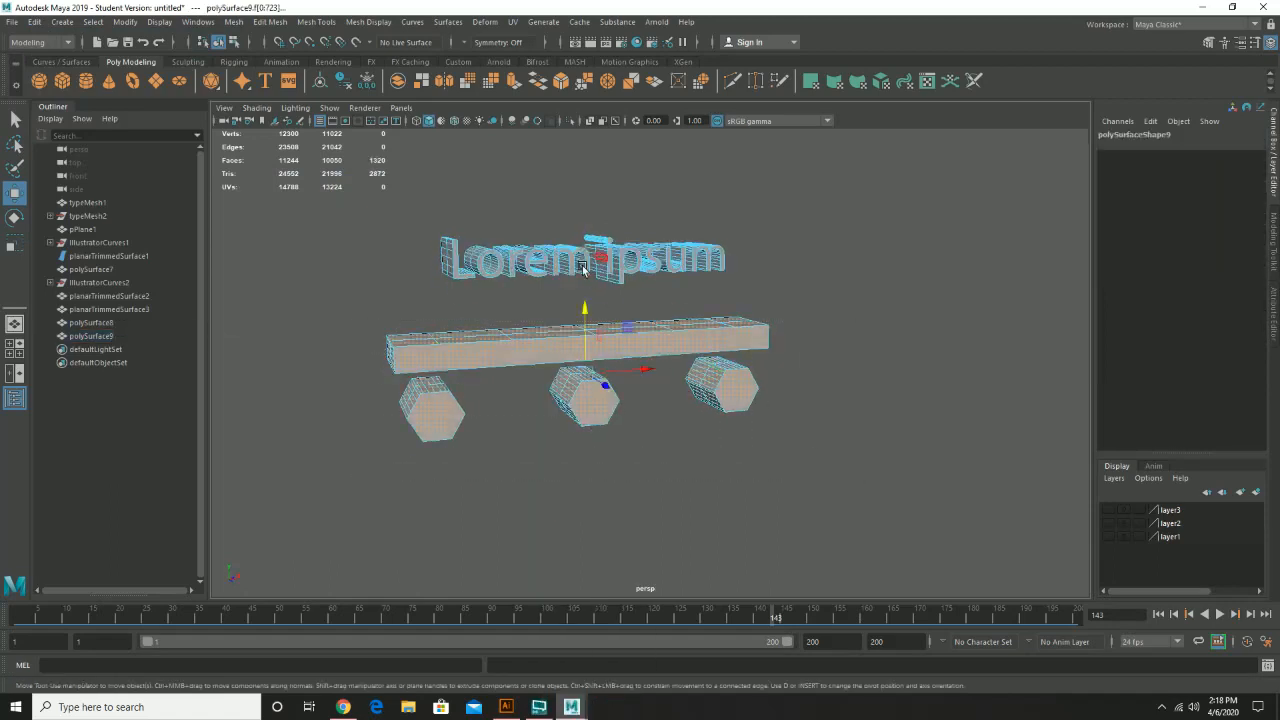
pyautogui.click(1209, 42)
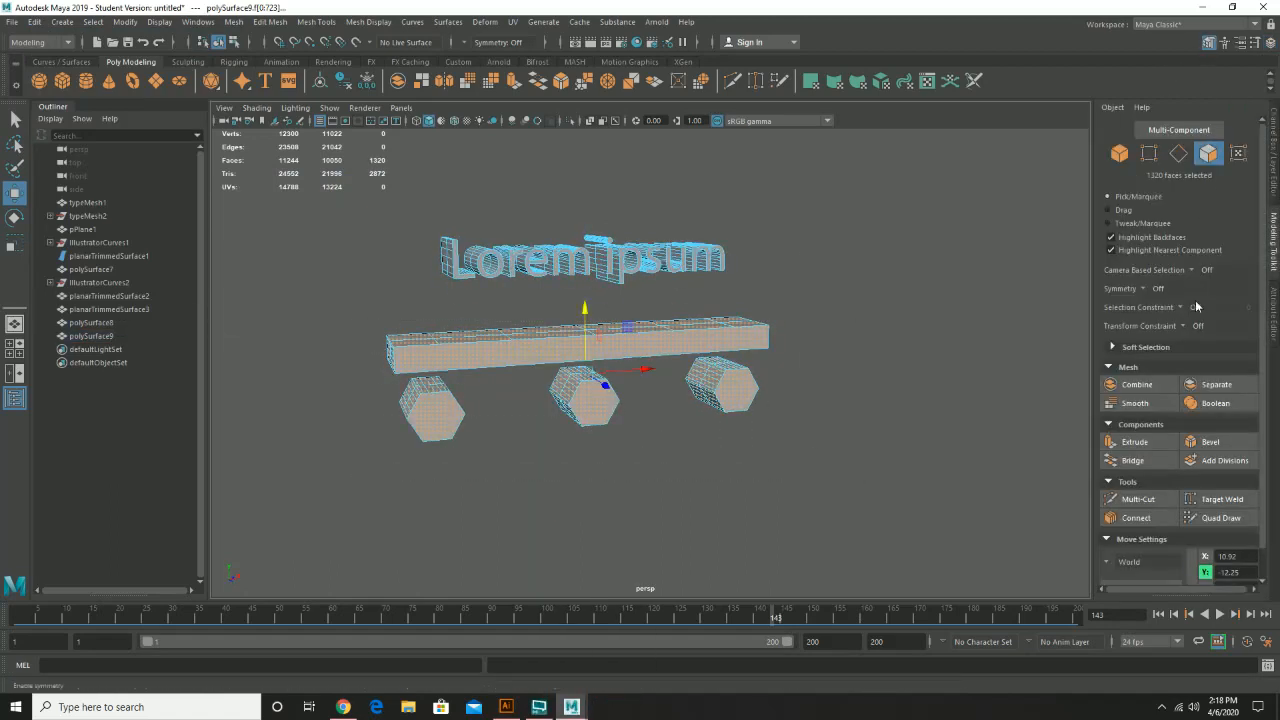
pyautogui.click(1214, 403)
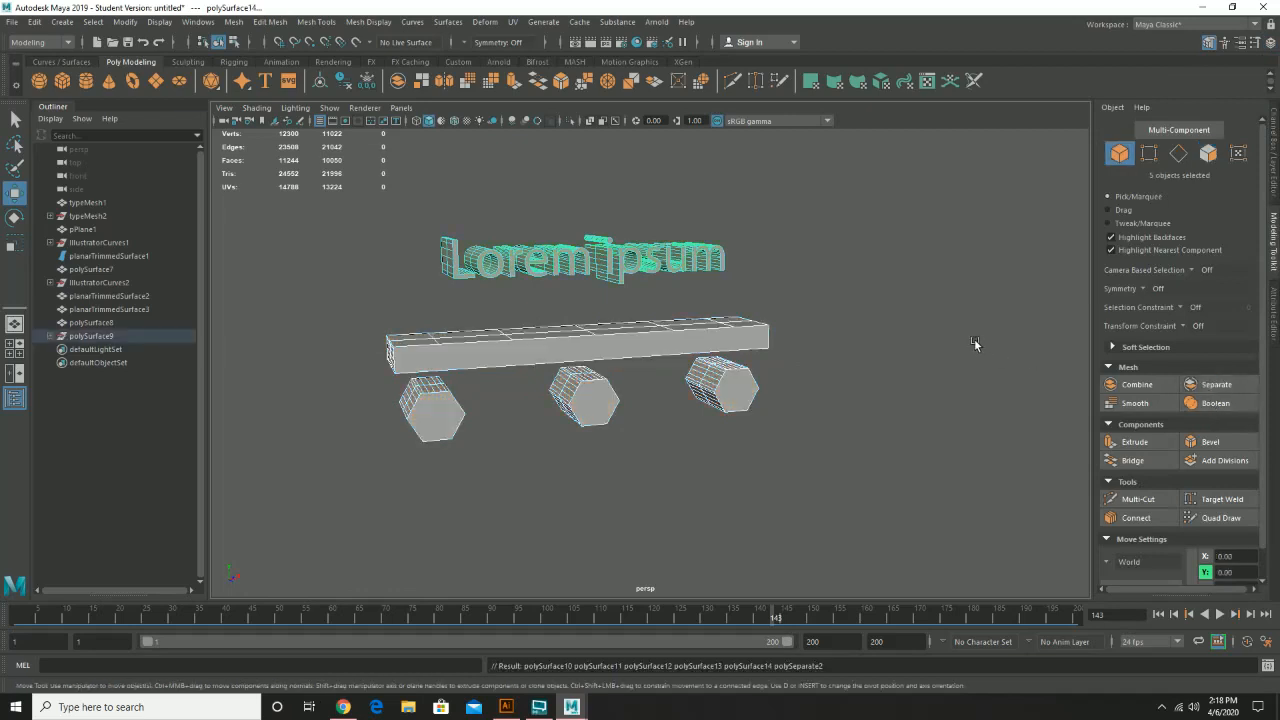
# Select the bar, each hexagon and the Lorem ipsum text one at a time to check the separated objects
pyautogui.click(673, 336)
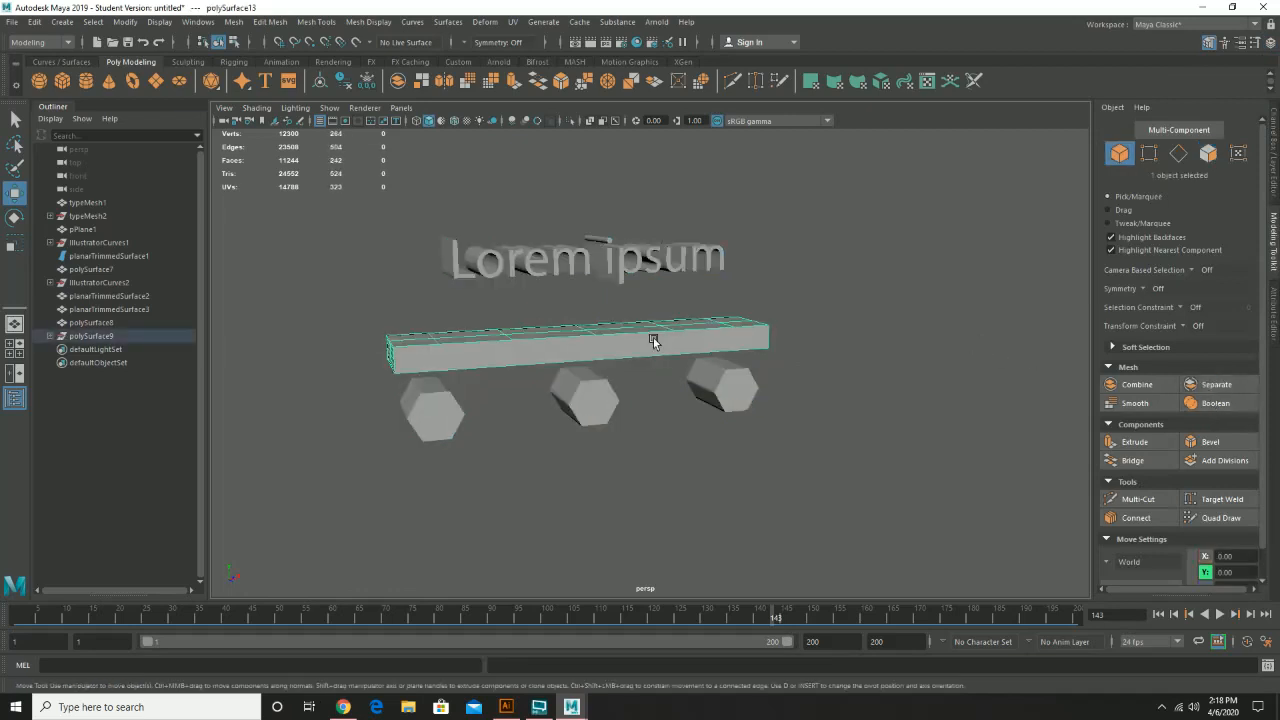
pyautogui.click(589, 392)
pyautogui.click(726, 396)
pyautogui.click(435, 405)
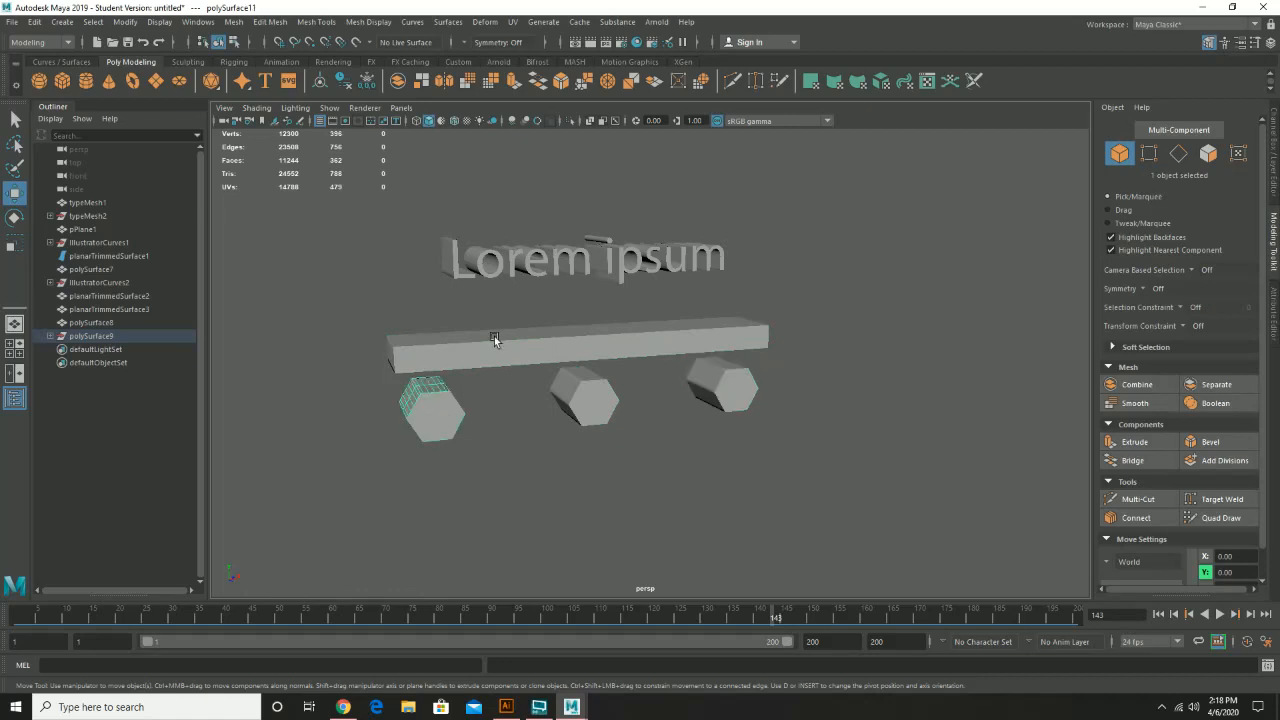
pyautogui.click(505, 268)
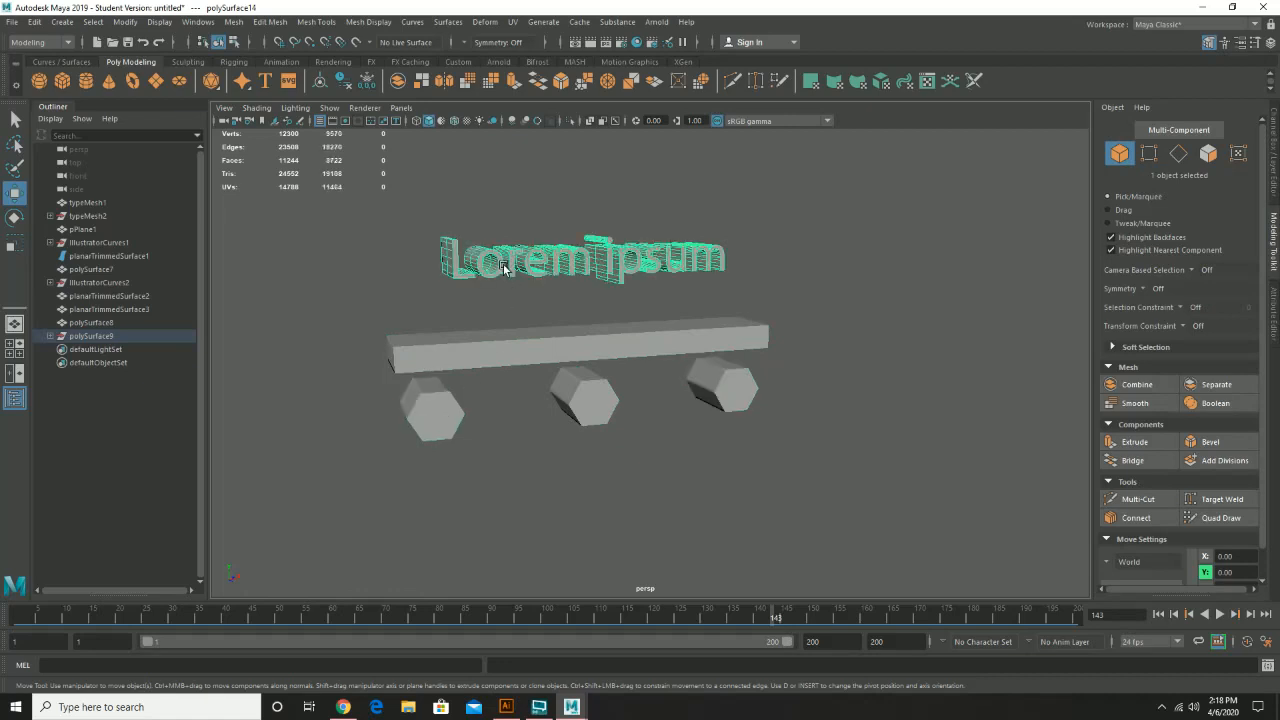